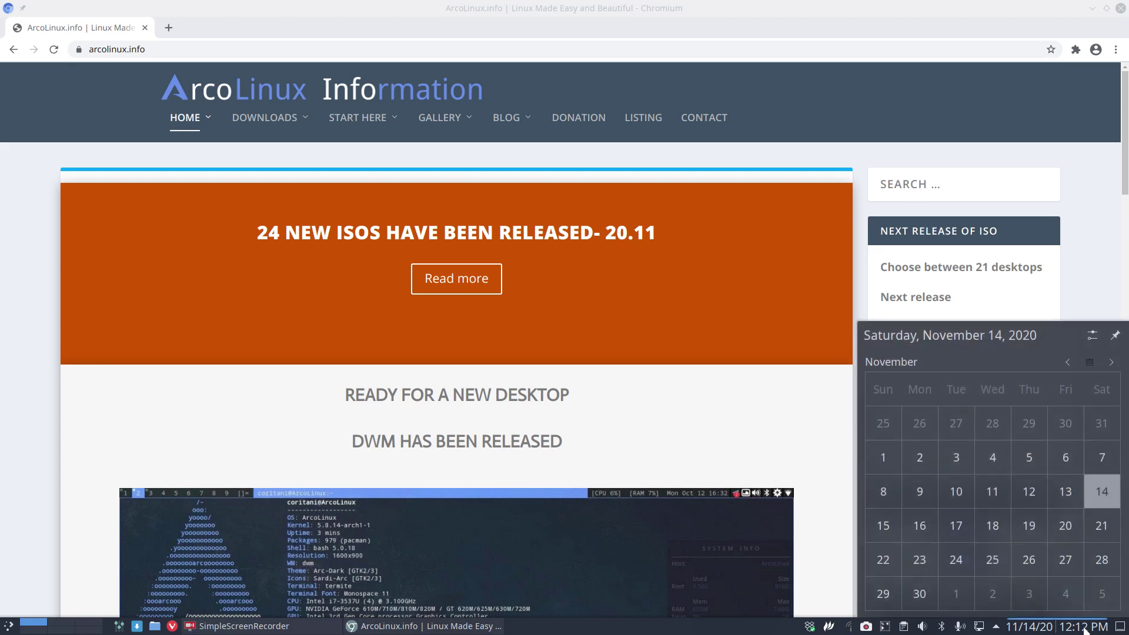
pyautogui.click(1085, 626)
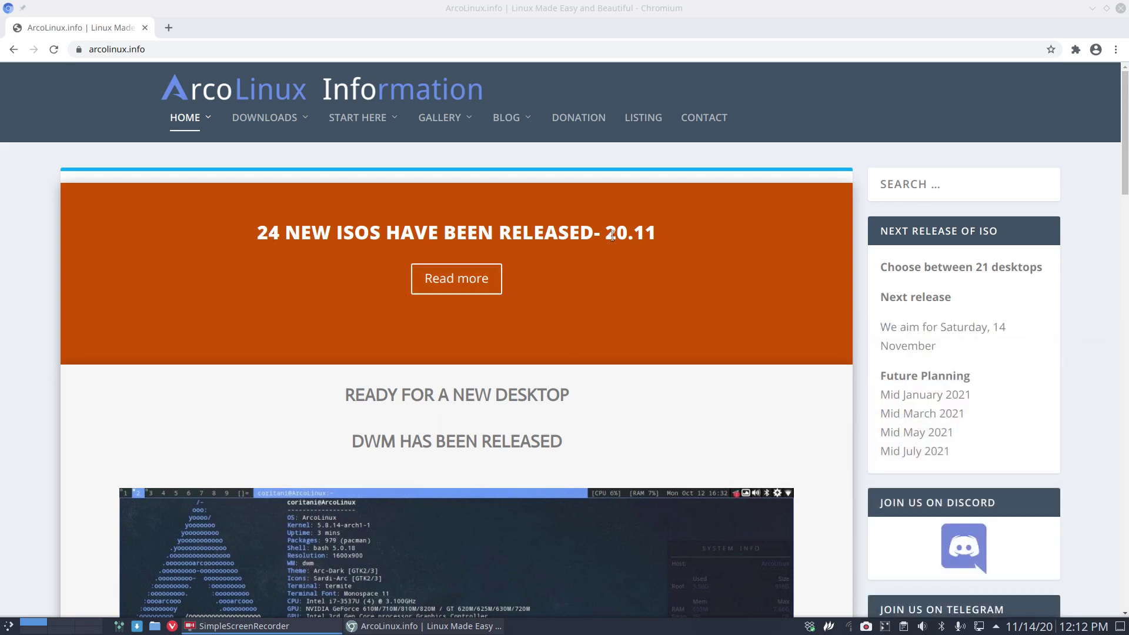
# - Check today's date, then open DOWNLOADS > DOWNLOAD ISOS on arcolinux.info
pyautogui.moveTo(271, 136)
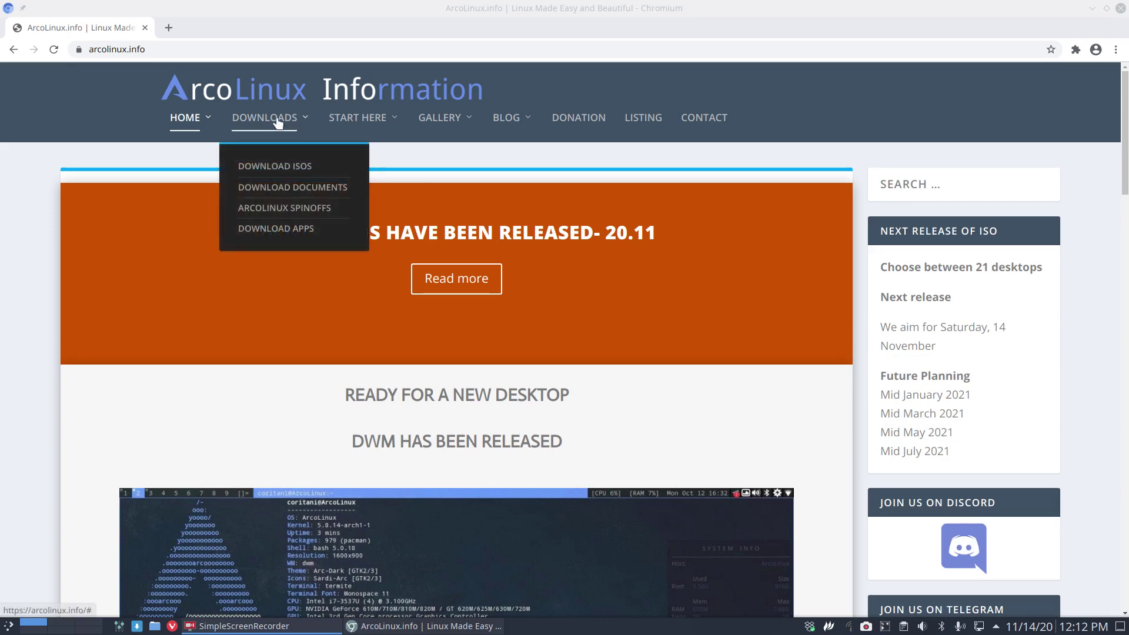
pyautogui.click(296, 170)
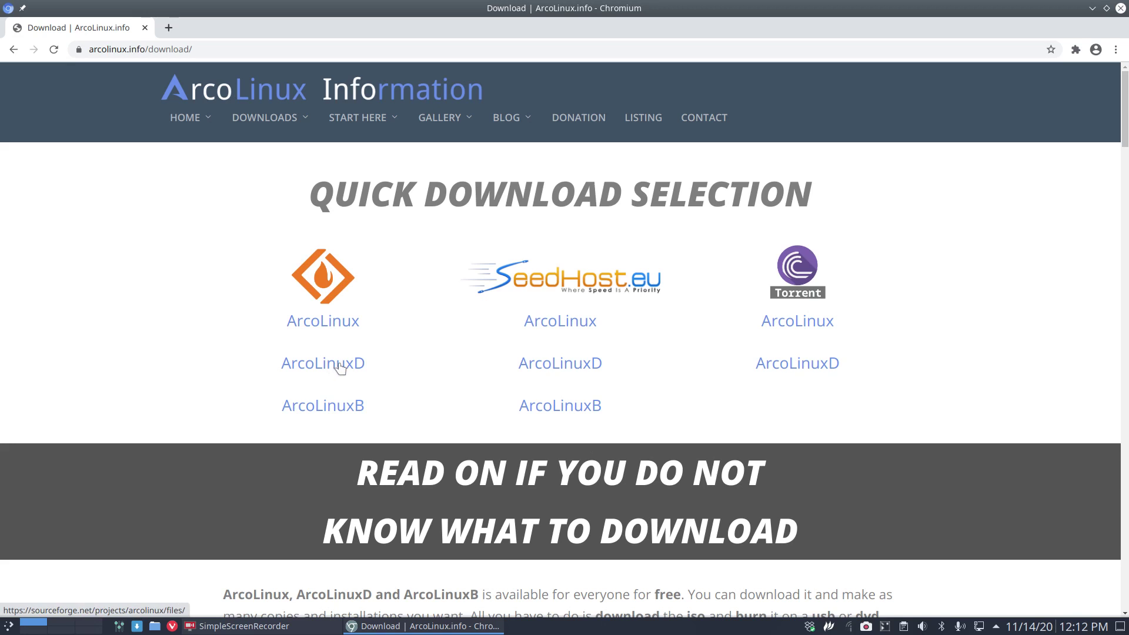
# - Open the SourceForge ArcoLinuxD files link in a new tab
pyautogui.click(339, 367)
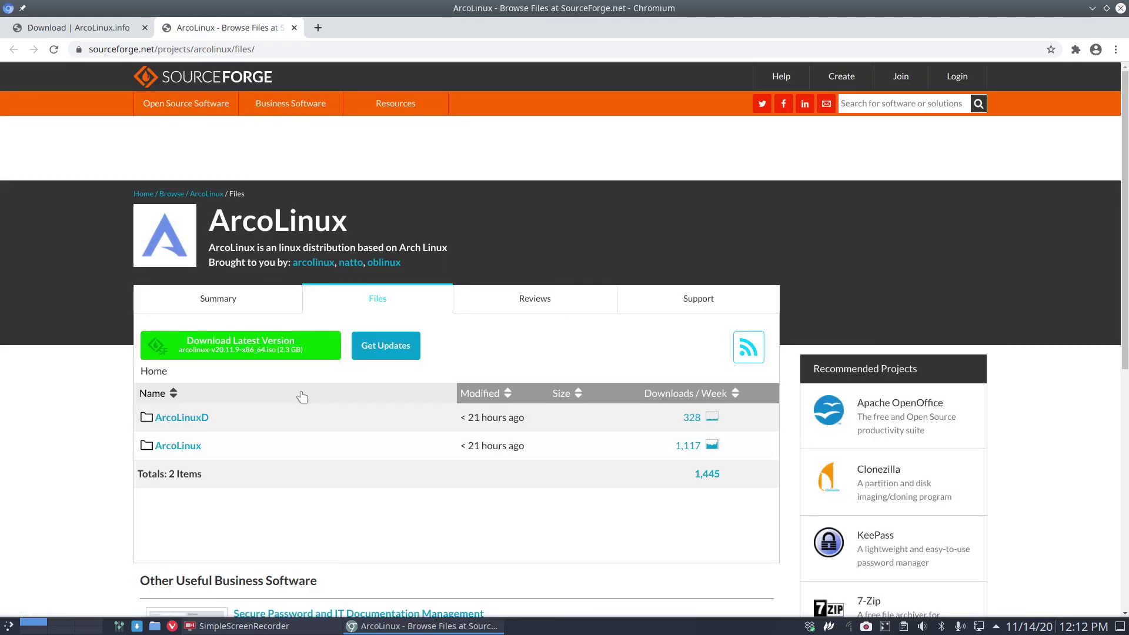
# - In the ArcoLinuxD folder, check the 20.11.9 ISO statistics, then download arcolinuxd-v20.11.9-x86_64.iso
pyautogui.click(196, 419)
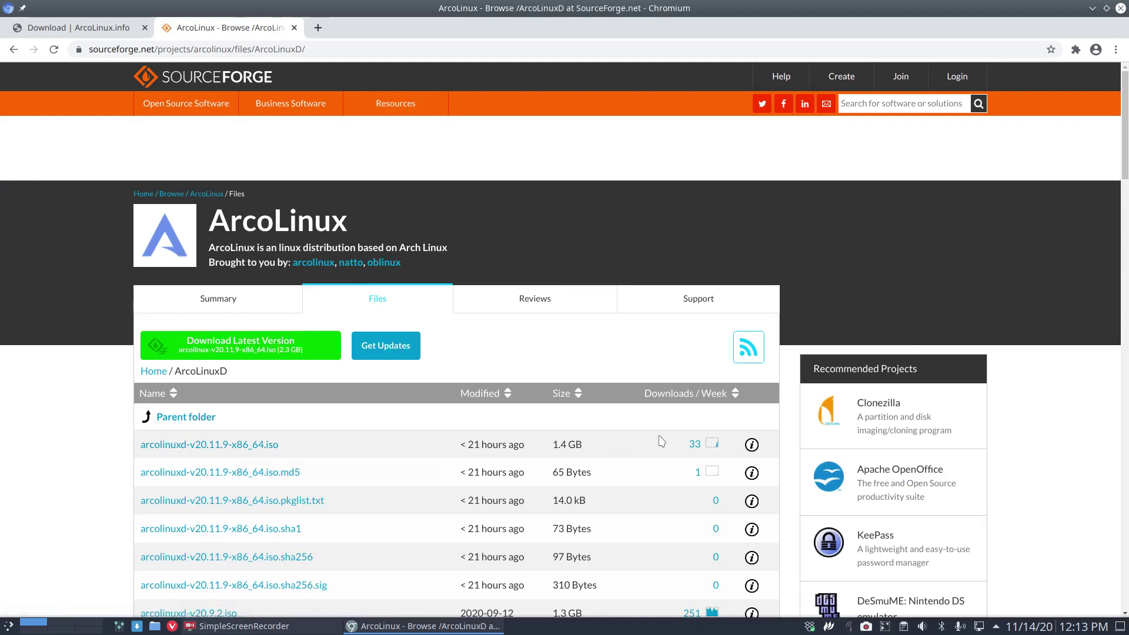
pyautogui.click(713, 442)
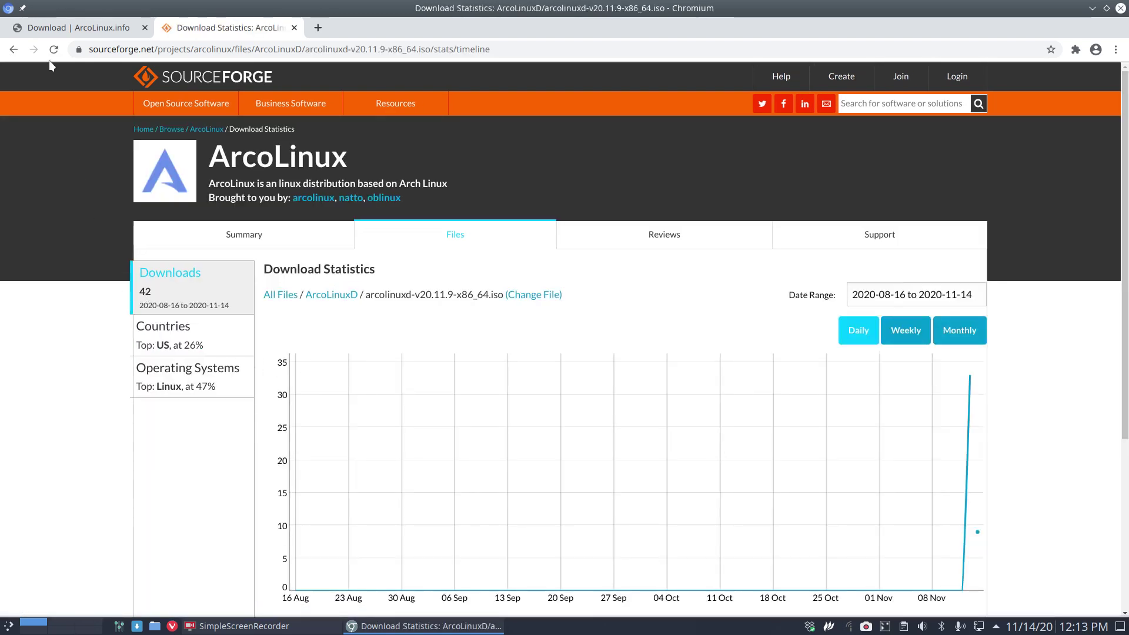
pyautogui.click(12, 50)
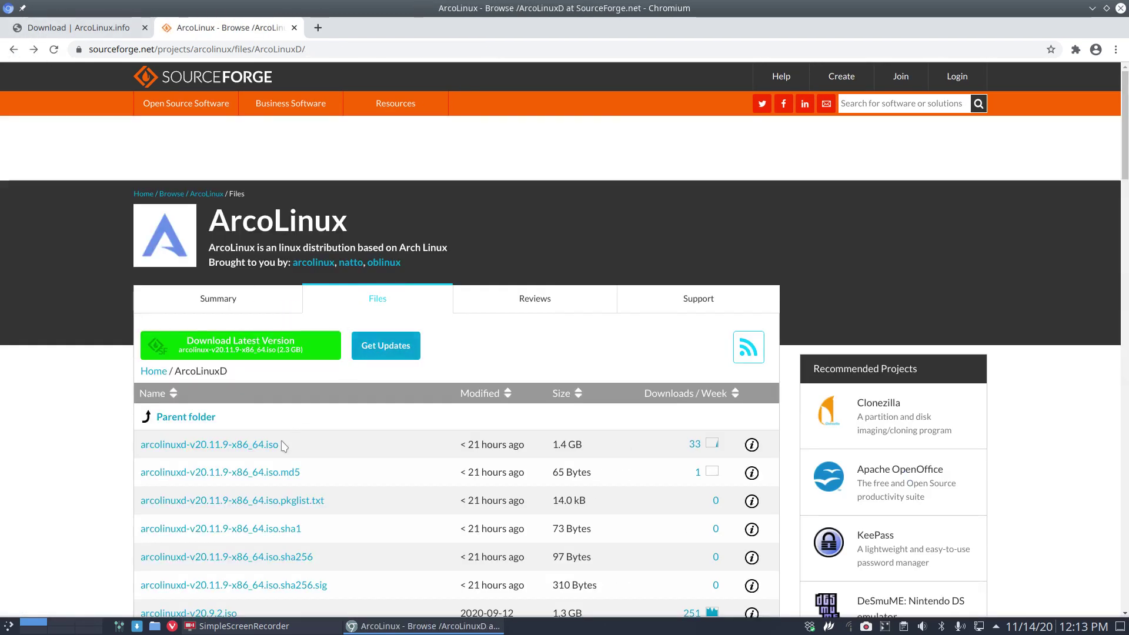
pyautogui.click(249, 447)
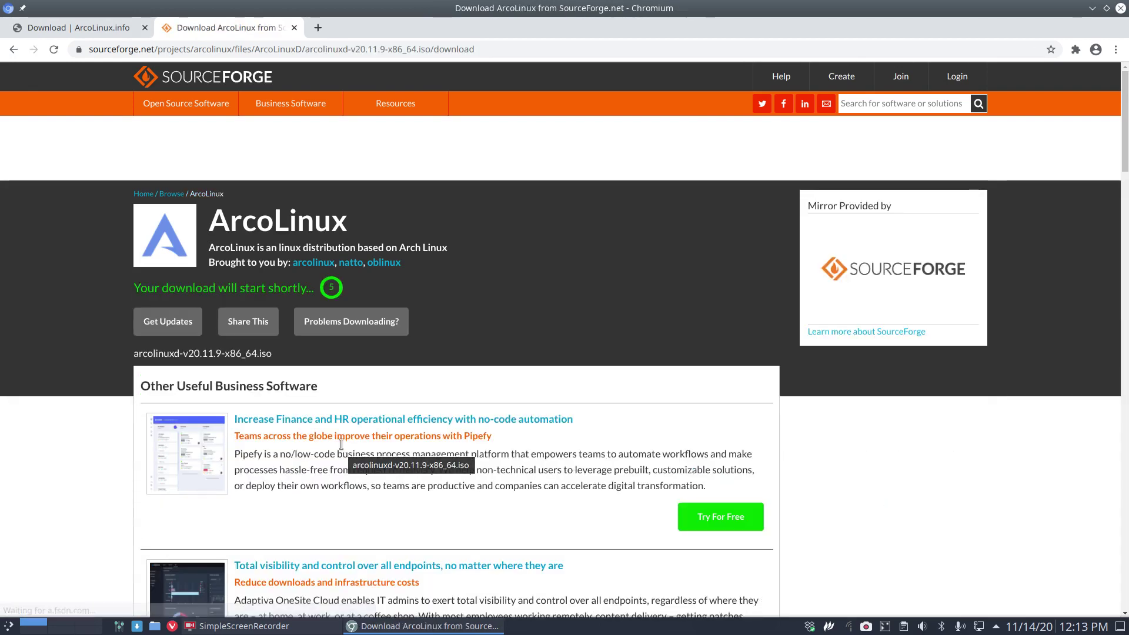
# - Start the 1.3 GB ISO download via Problems Downloading and return to the ArcoLinux.info tab
pyautogui.click(351, 321)
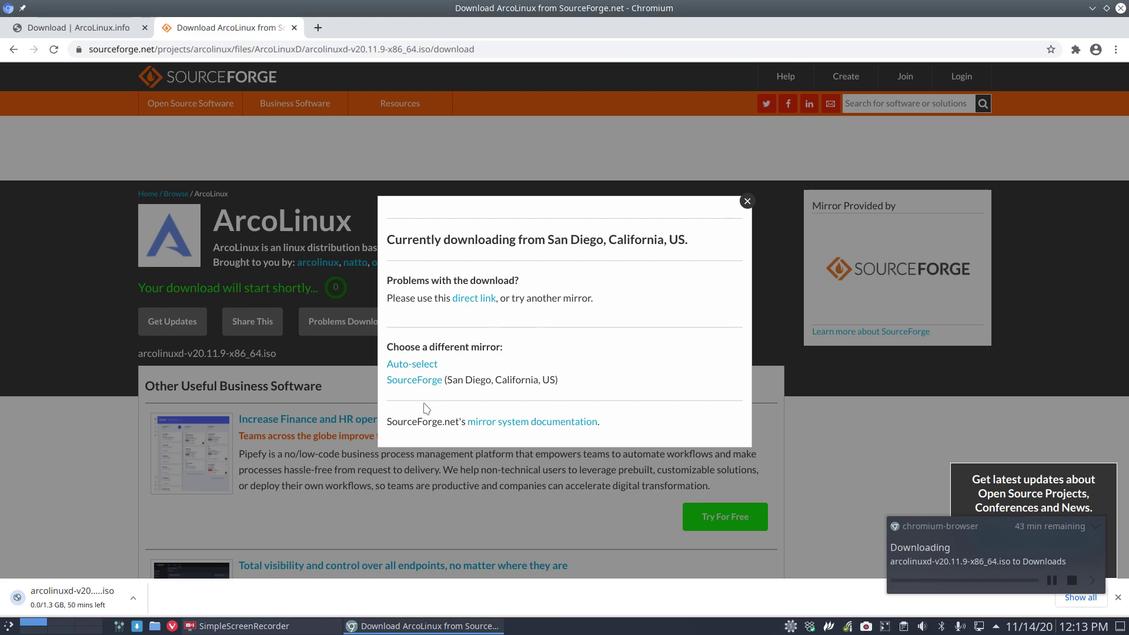
pyautogui.click(747, 201)
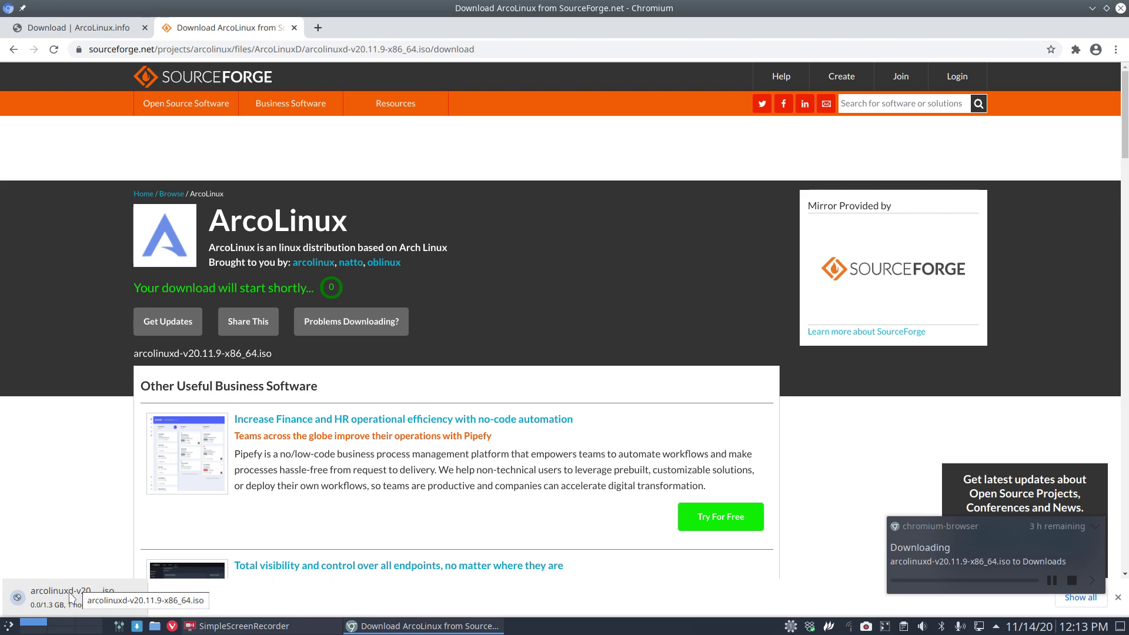
pyautogui.click(108, 34)
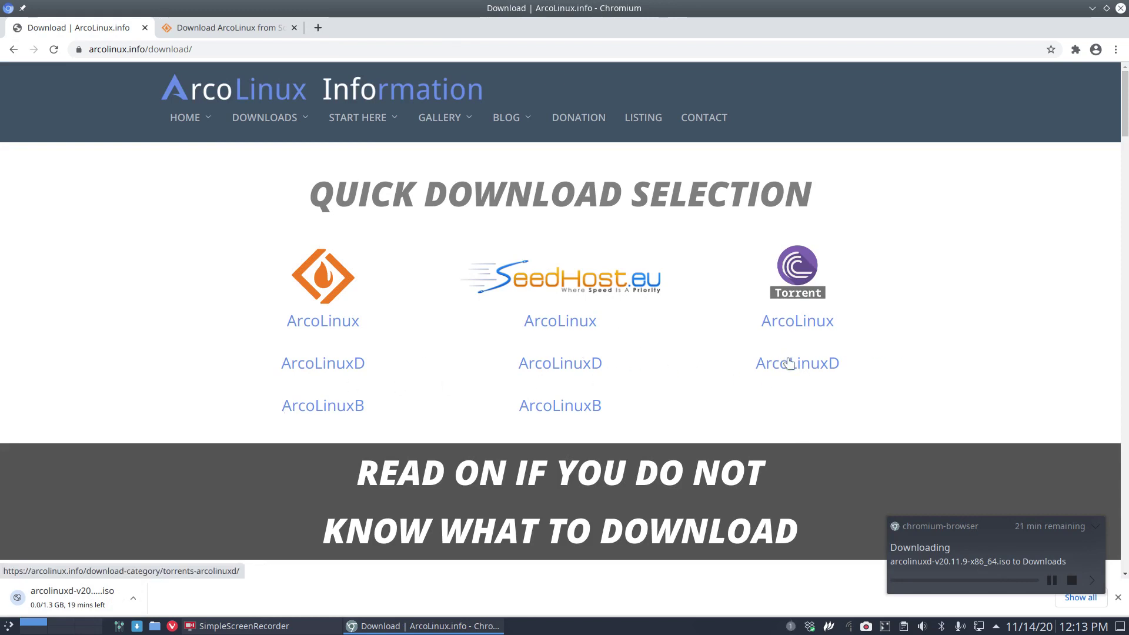
# - Download arcolinuxd-v20.11.9-x86_64.iso.torrent from the ArcoLinuxD 20.11.9 Torrent page and open it
pyautogui.click(788, 362)
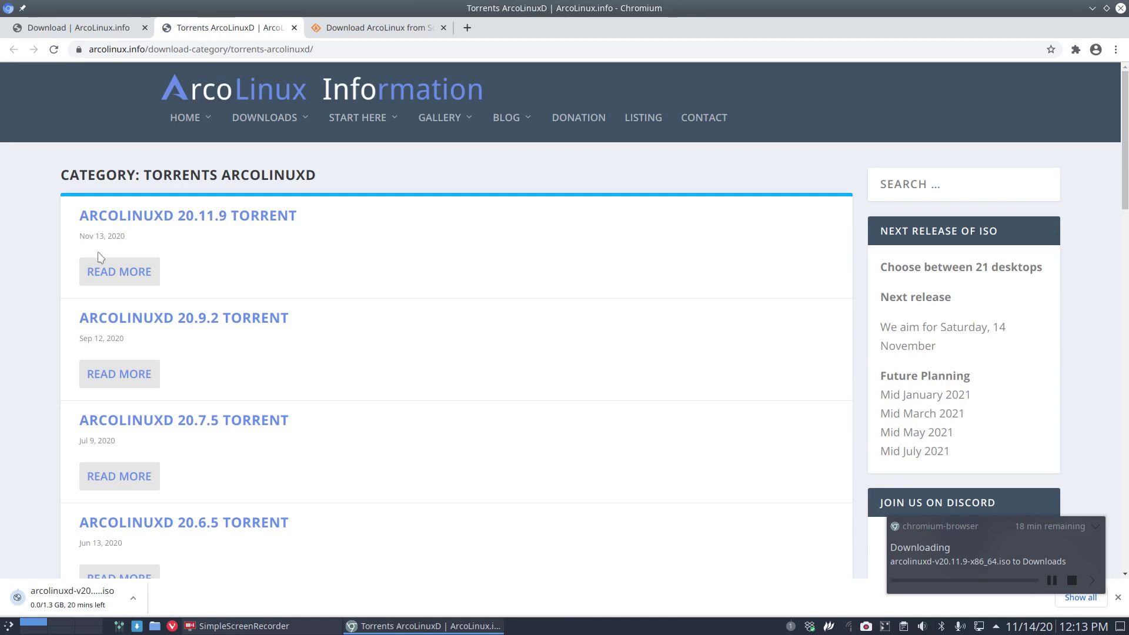
pyautogui.click(125, 272)
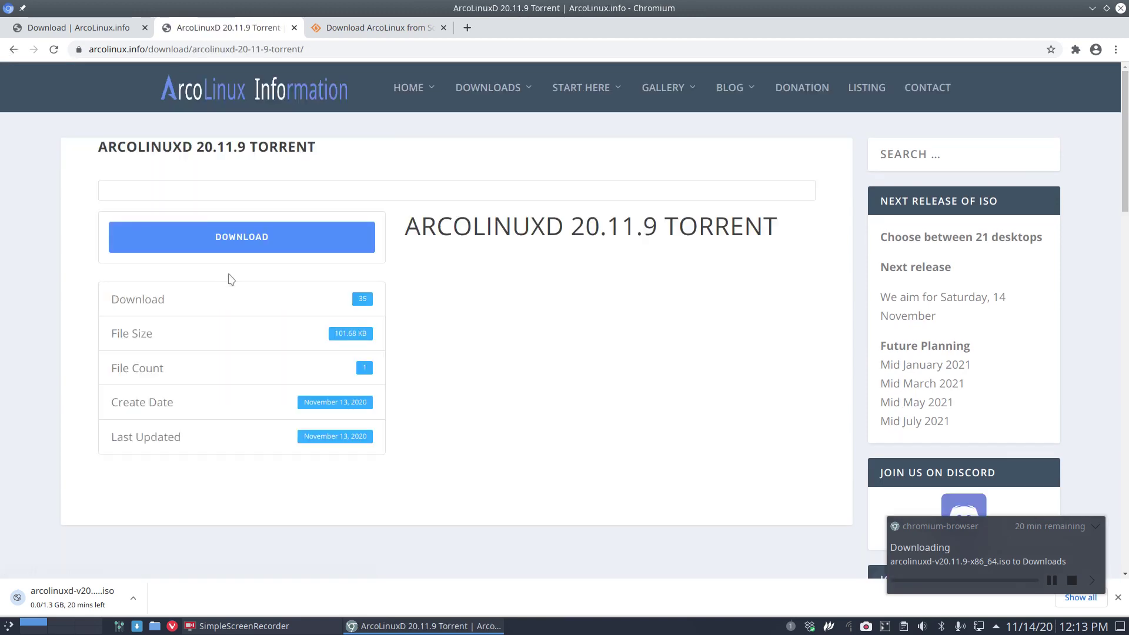
pyautogui.click(262, 242)
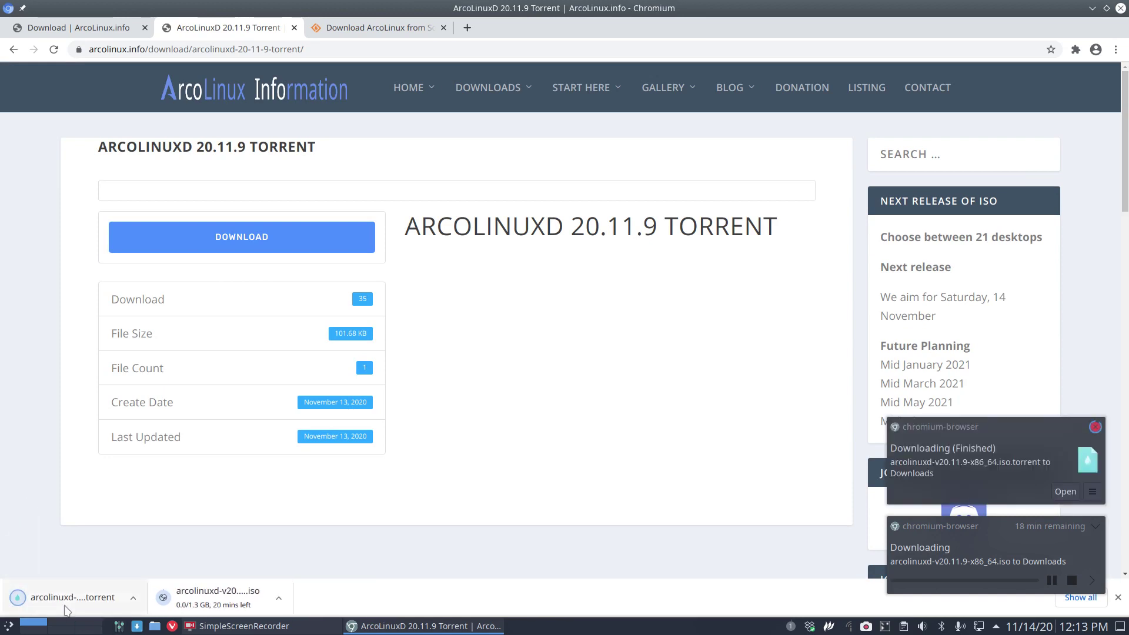
pyautogui.click(65, 609)
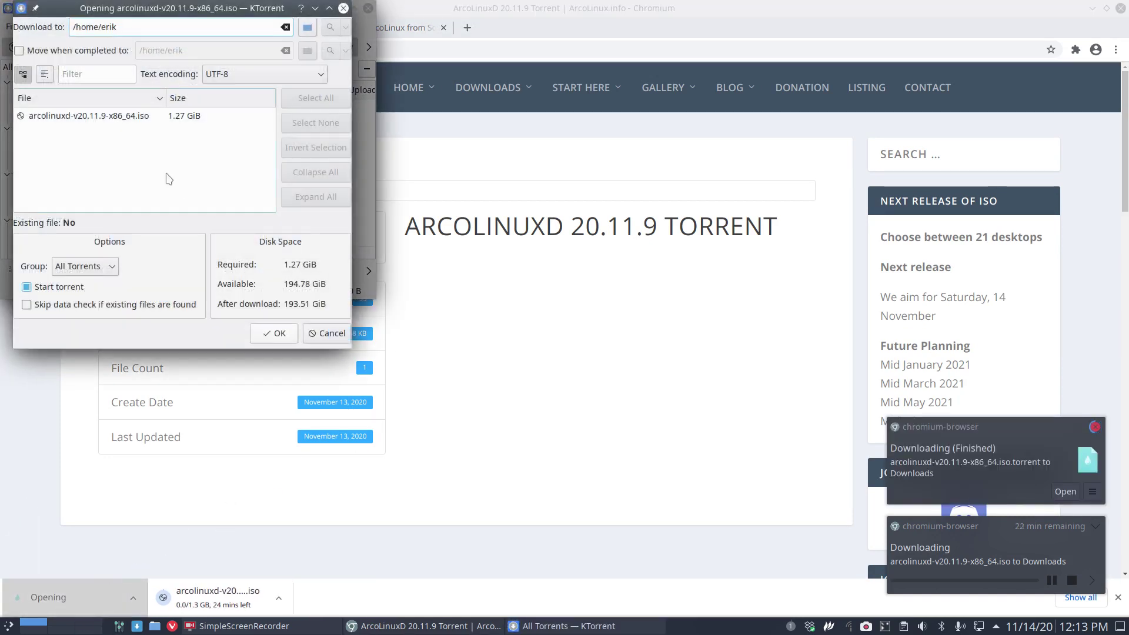
# - Add and start the ArcoLinuxD torrent in KTorrent, moving its window to the screen centre
pyautogui.click(275, 333)
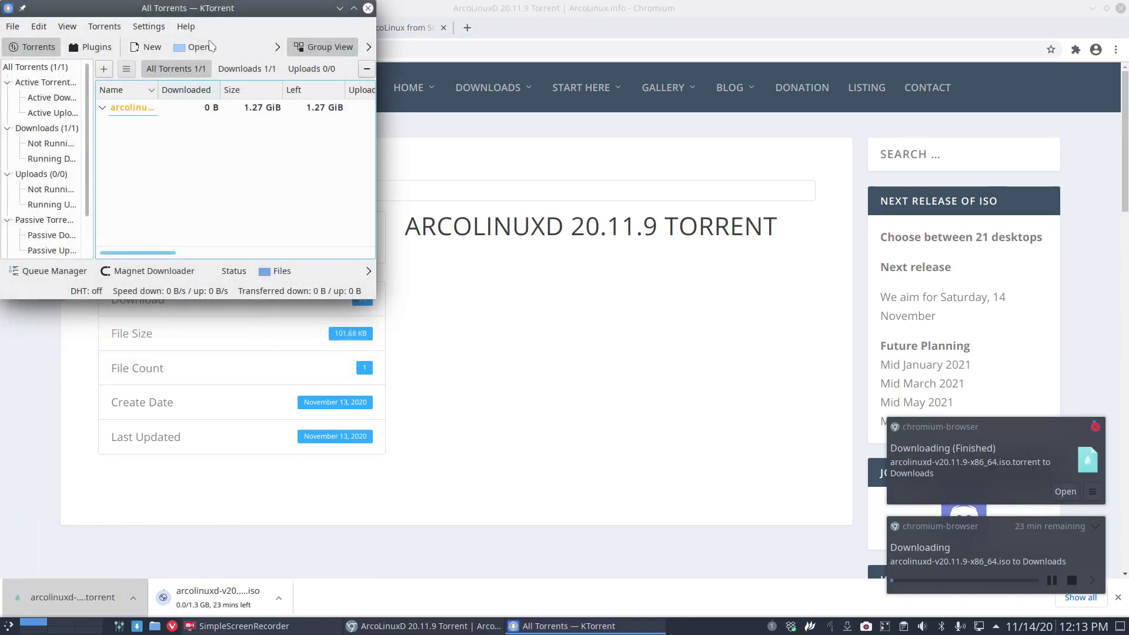
pyautogui.moveTo(212, 9); pyautogui.dragTo(671, 119)
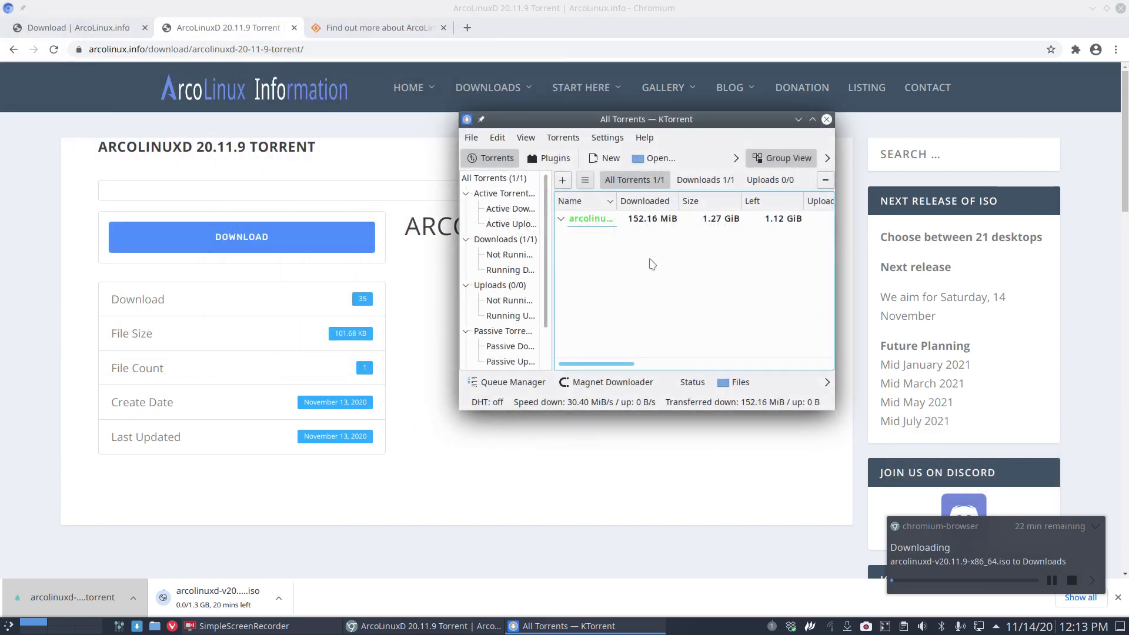
pyautogui.press('F12')
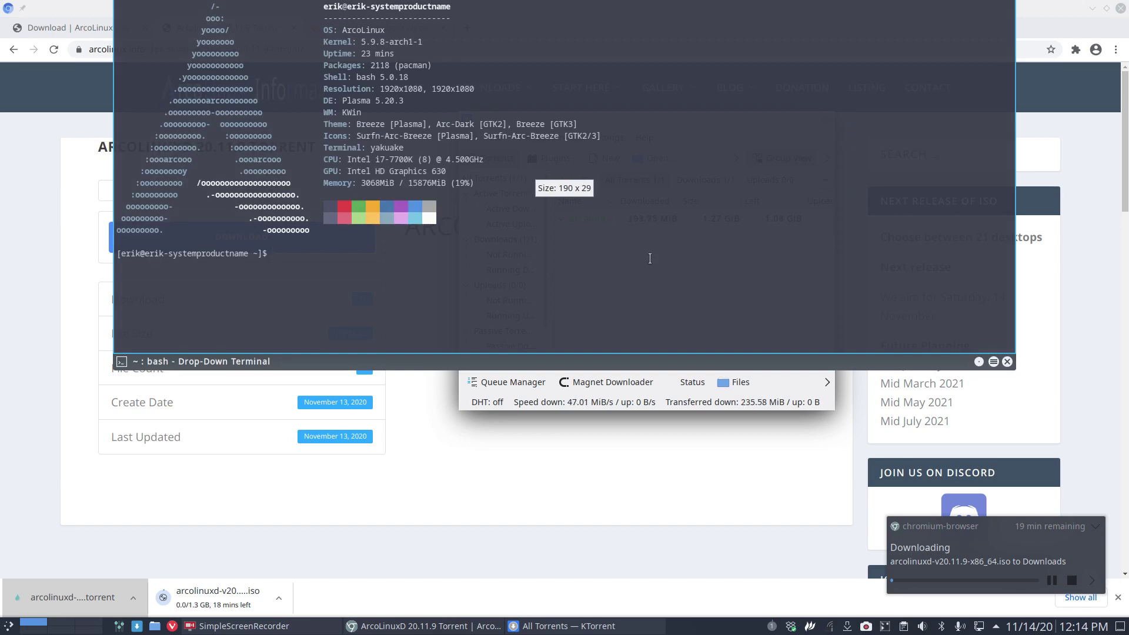
pyautogui.press('F12')
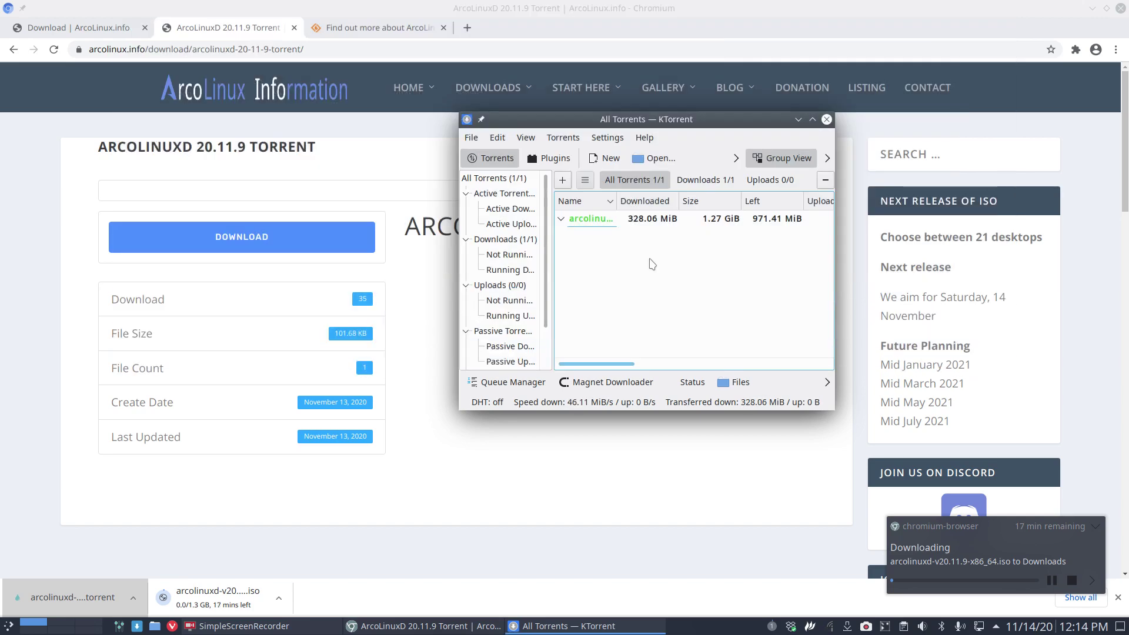
# - Run 'iso' in Yakuake to confirm the ISO release, then move aside and minimize KTorrent
pyautogui.press('F12')
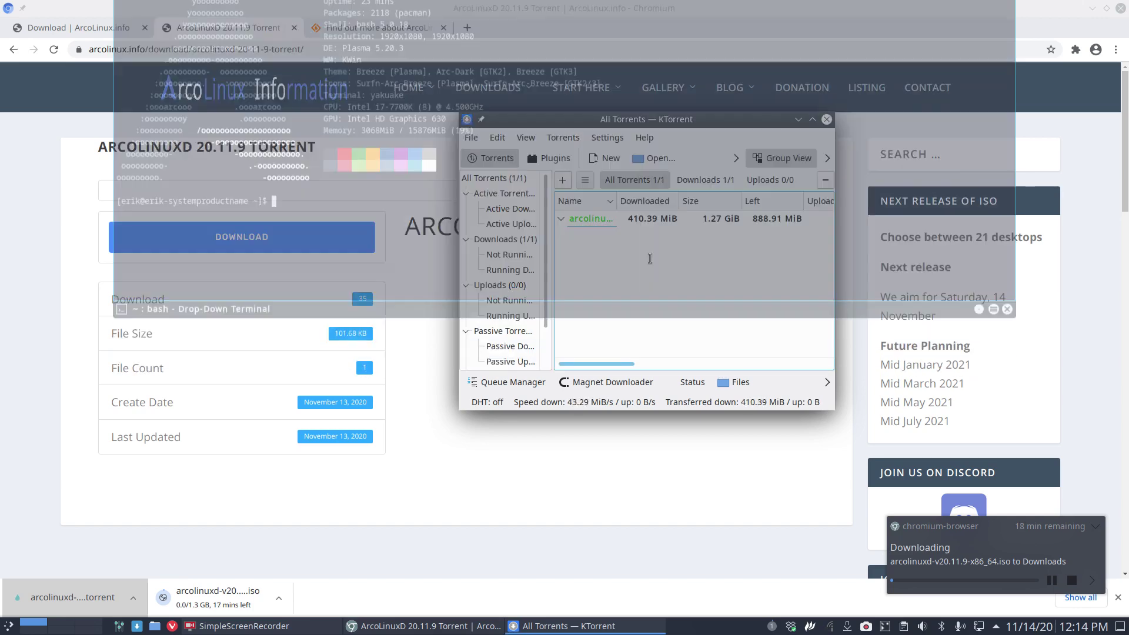
pyautogui.write('iso')
pyautogui.press('Return')
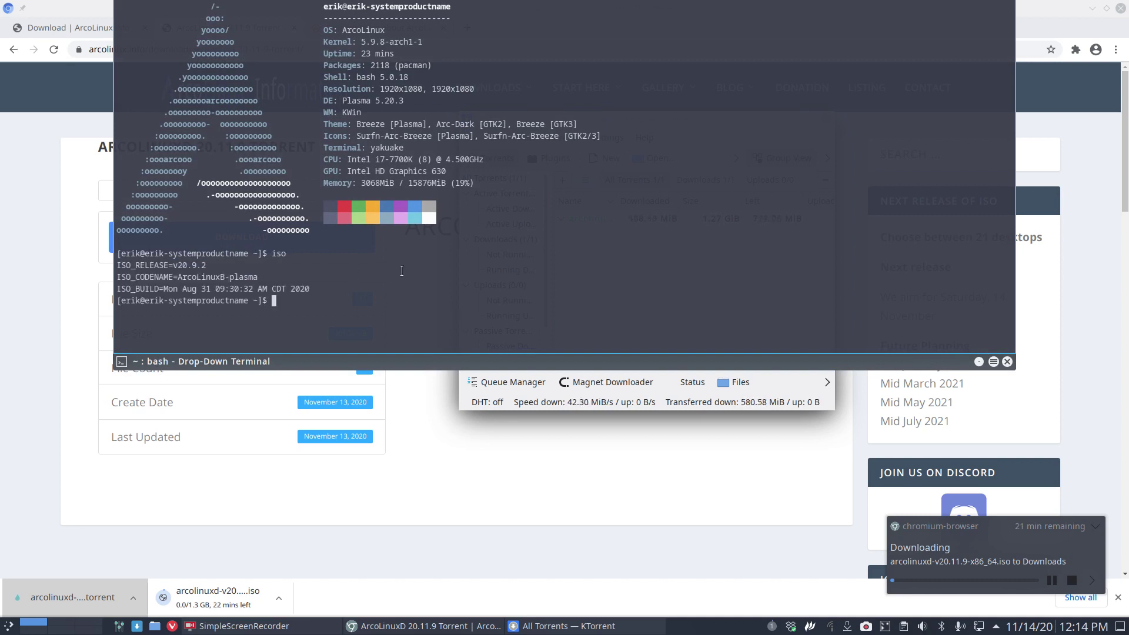
pyautogui.press('F12')
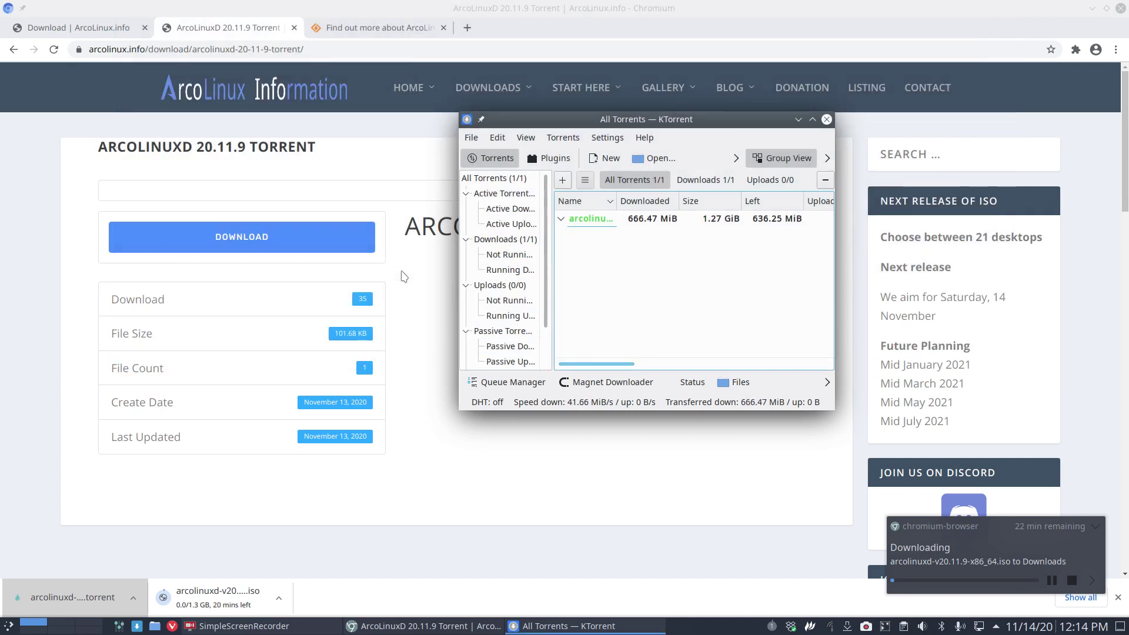
pyautogui.moveTo(668, 127); pyautogui.dragTo(614, 194)
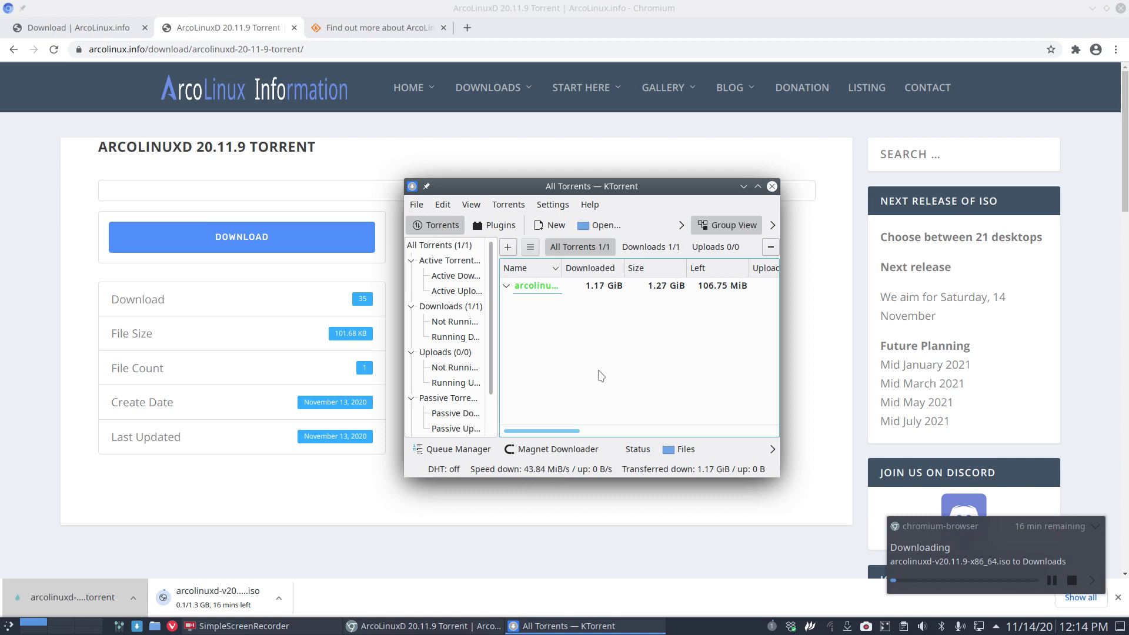
pyautogui.click(744, 187)
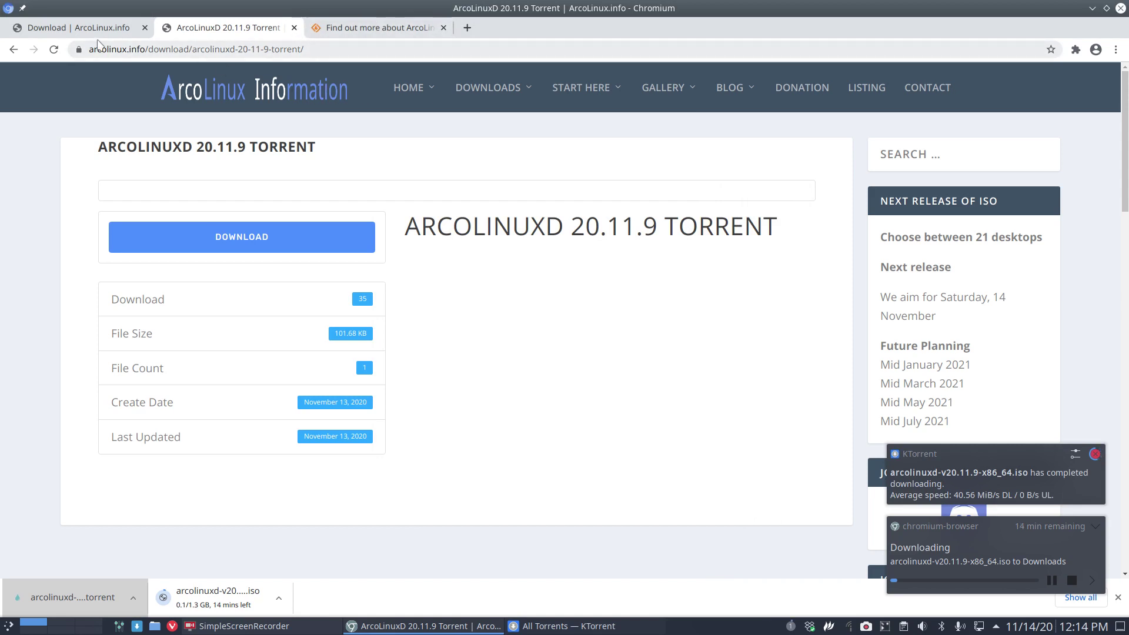
# - Go back to the arcolinux.info home page and open HOME > ARCOLINUX.COM
pyautogui.click(85, 28)
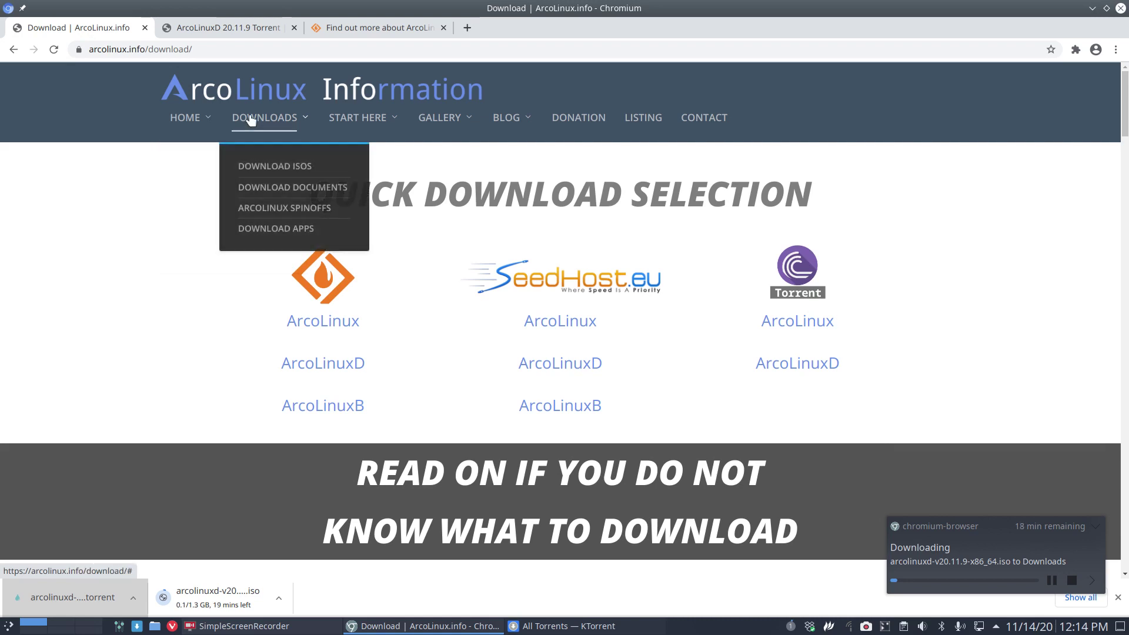
pyautogui.click(272, 96)
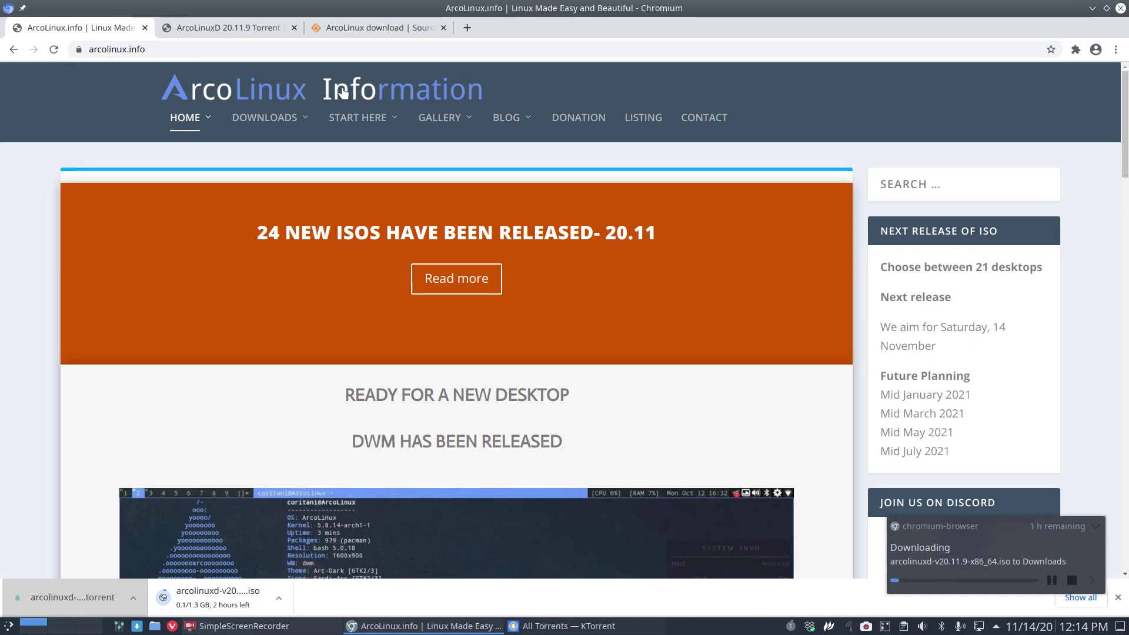
pyautogui.moveTo(204, 134)
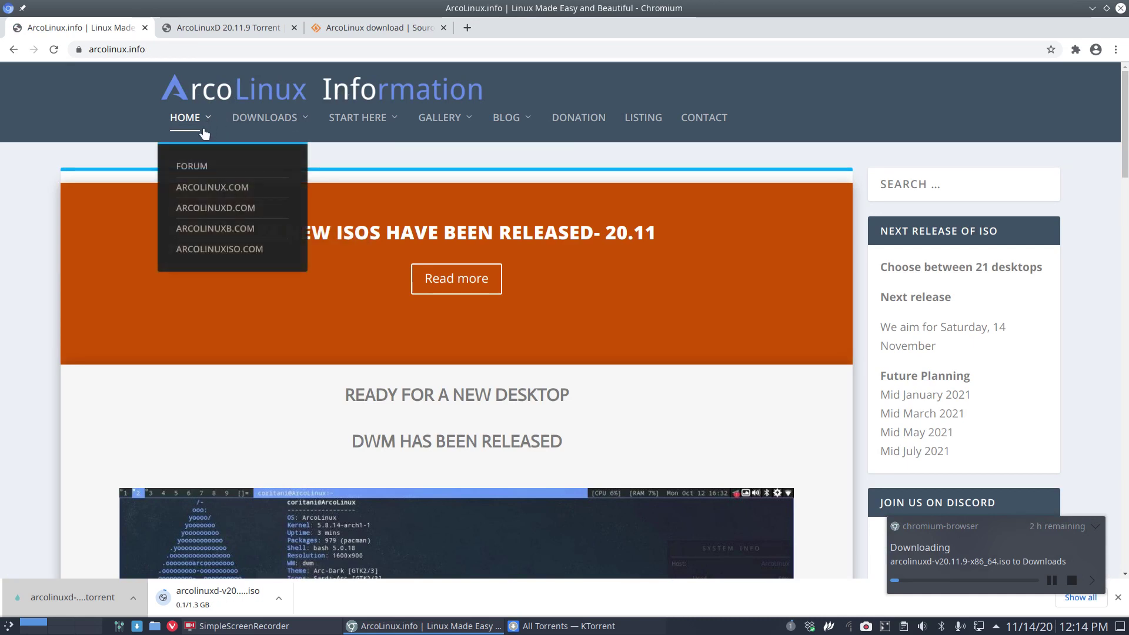
pyautogui.click(209, 190)
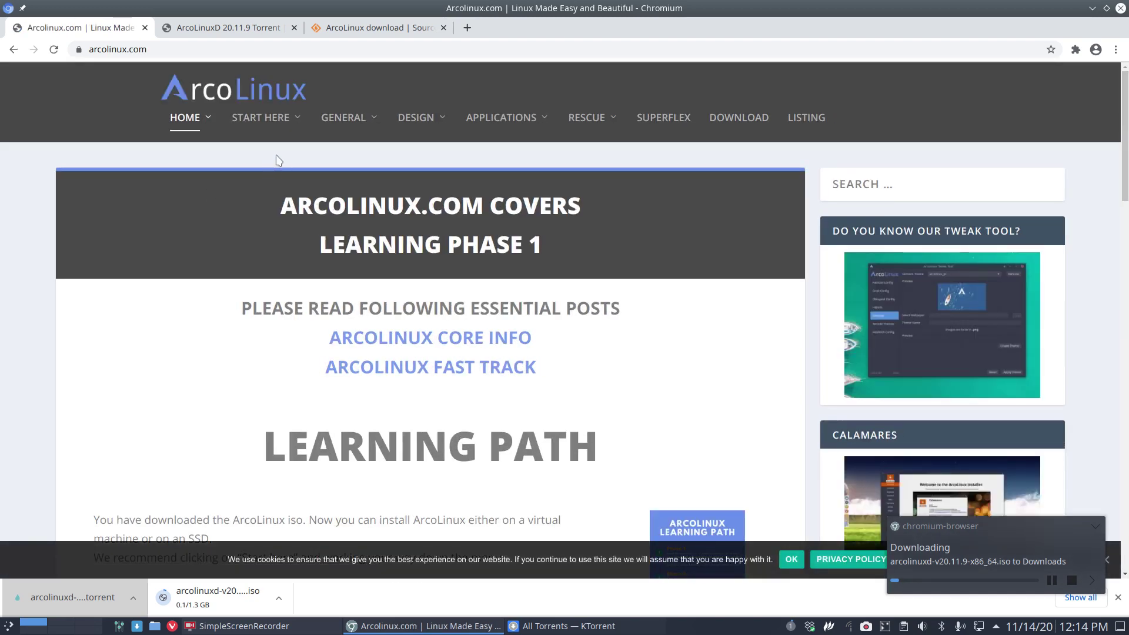
pyautogui.moveTo(281, 125)
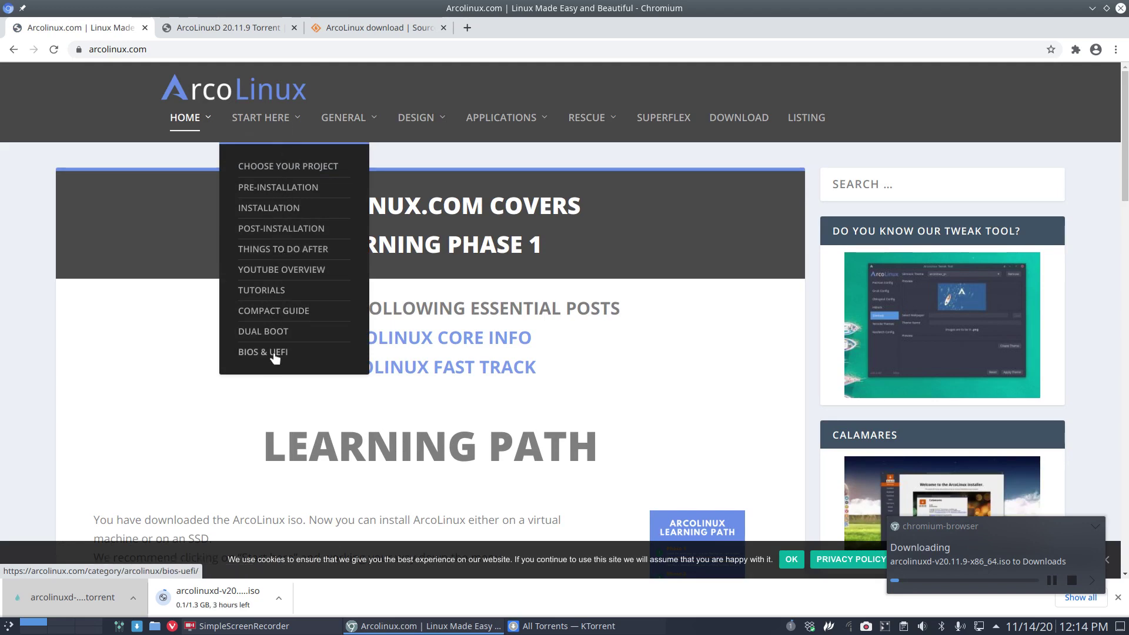
pyautogui.scroll(-3, 713, 386)
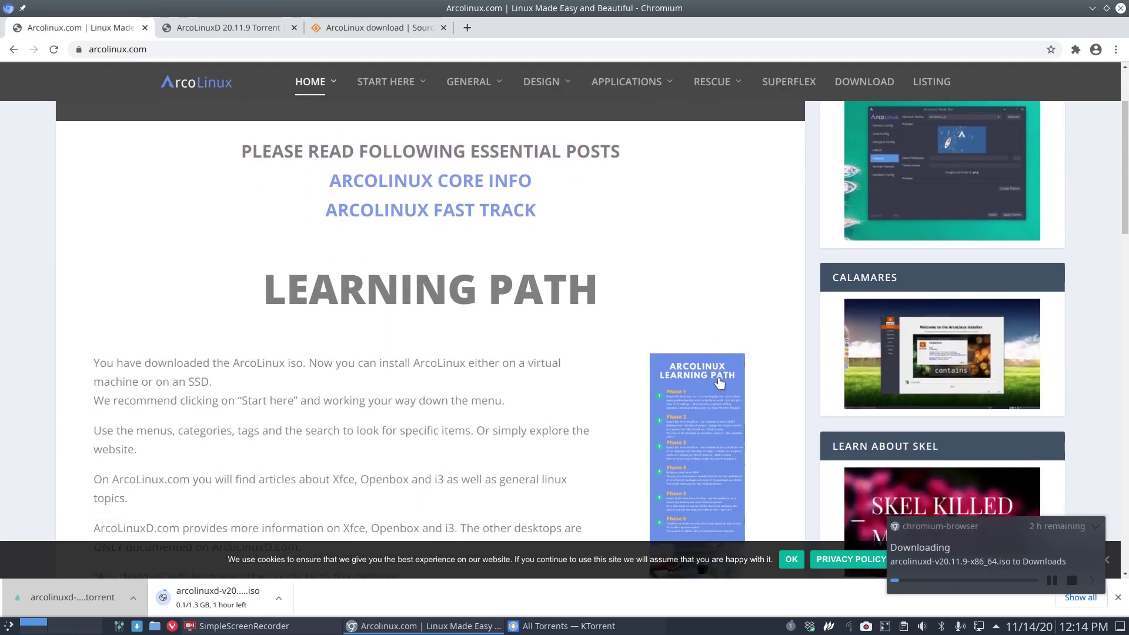
pyautogui.scroll(3, 679, 465)
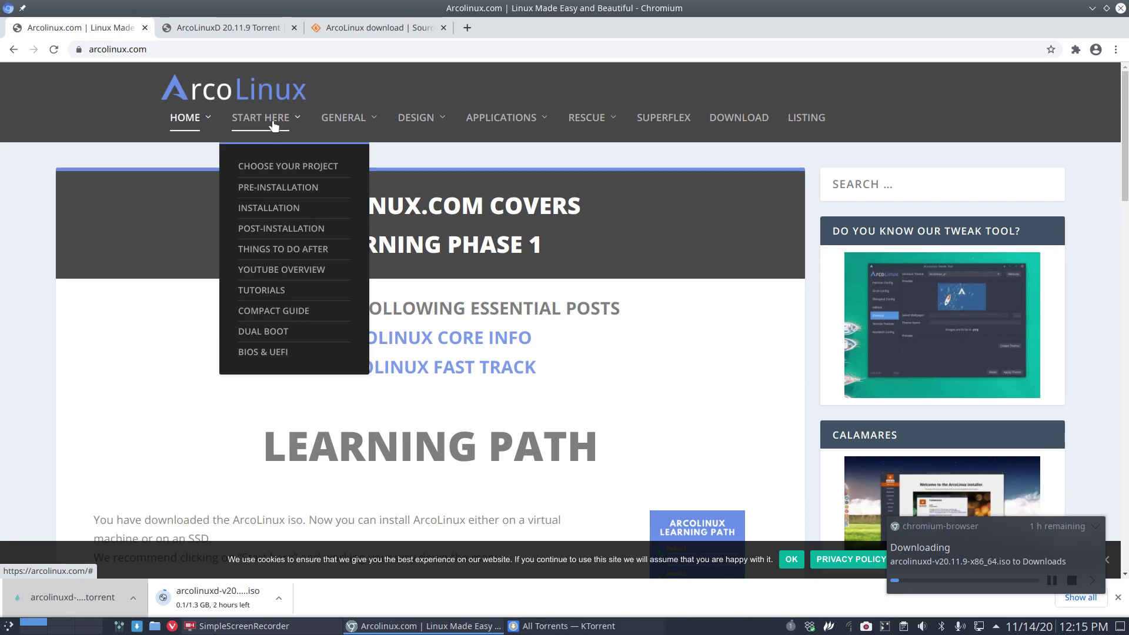
pyautogui.moveTo(357, 128)
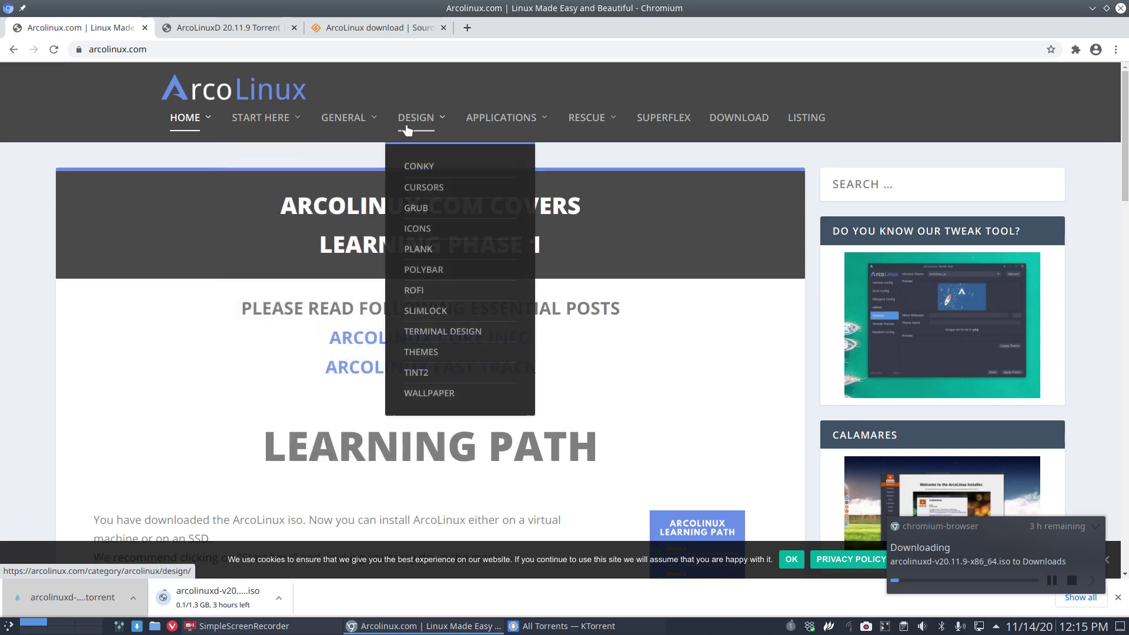
pyautogui.moveTo(504, 125)
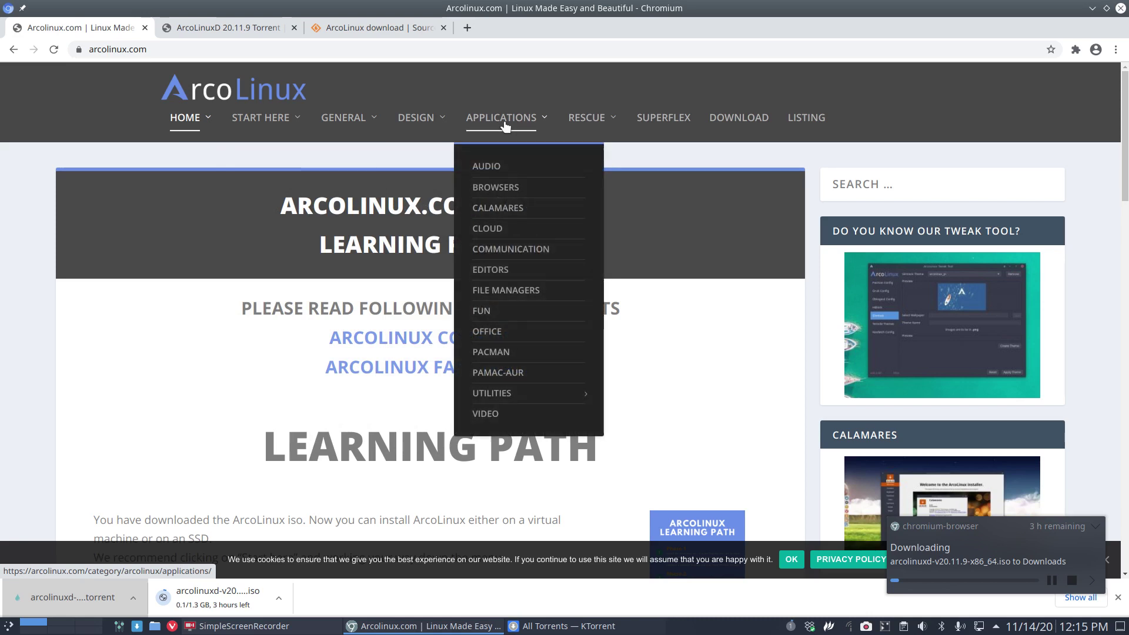
pyautogui.moveTo(579, 125)
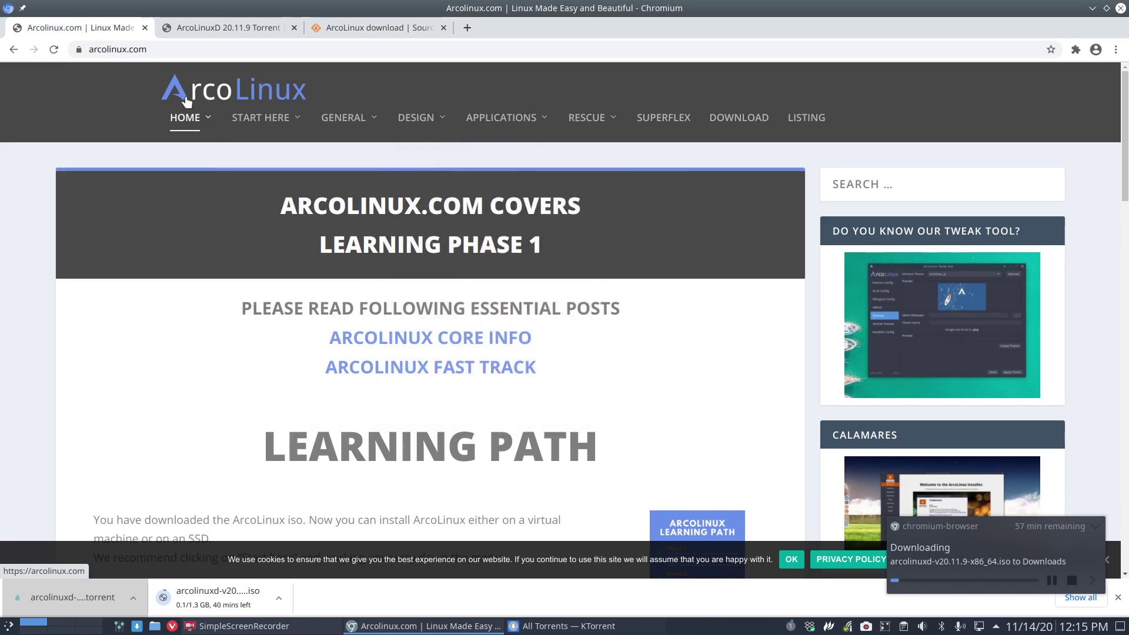
# - Open ArcoLinuxD.com from the HOME menu and browse its PHASE 2 XFCE, I3 and OPENBOX submenus
pyautogui.moveTo(194, 123)
pyautogui.click(222, 213)
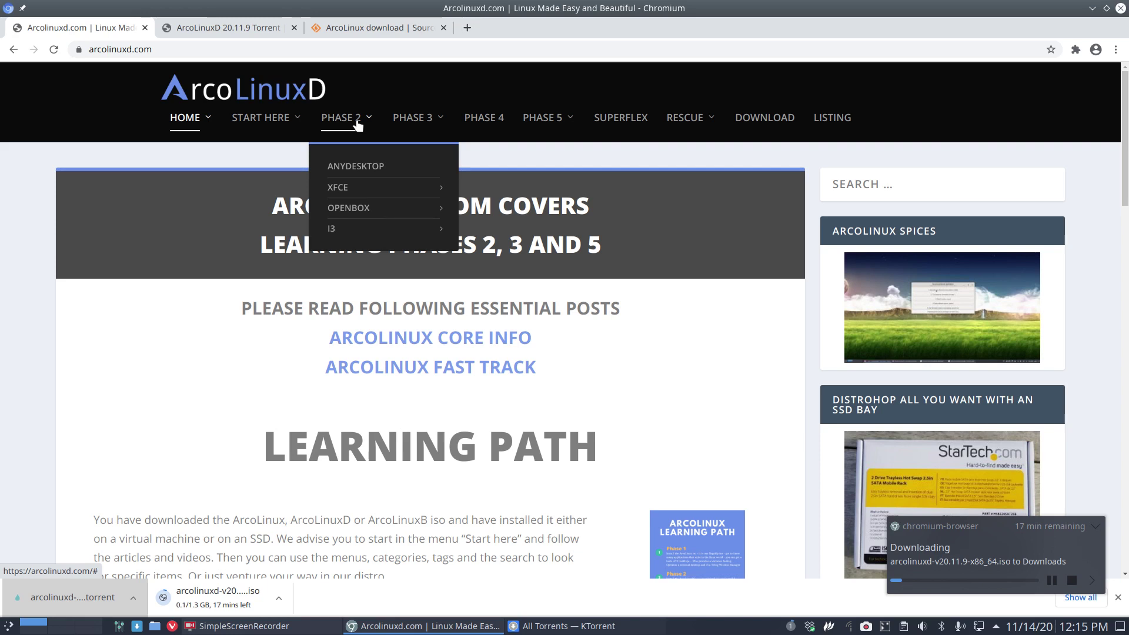
pyautogui.moveTo(348, 187)
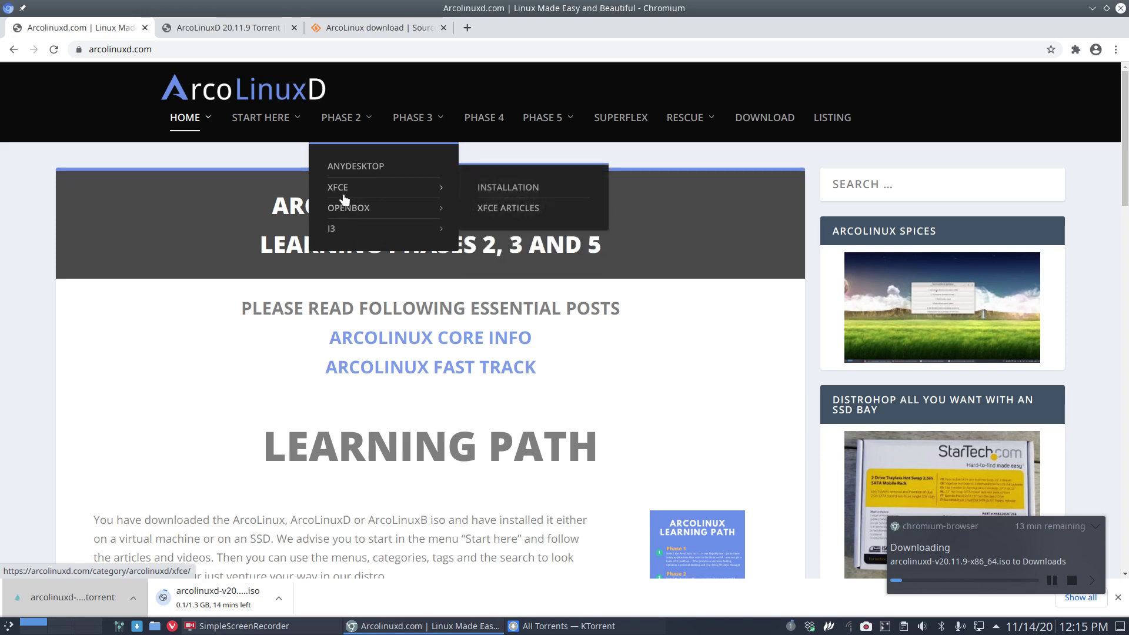
pyautogui.moveTo(334, 231)
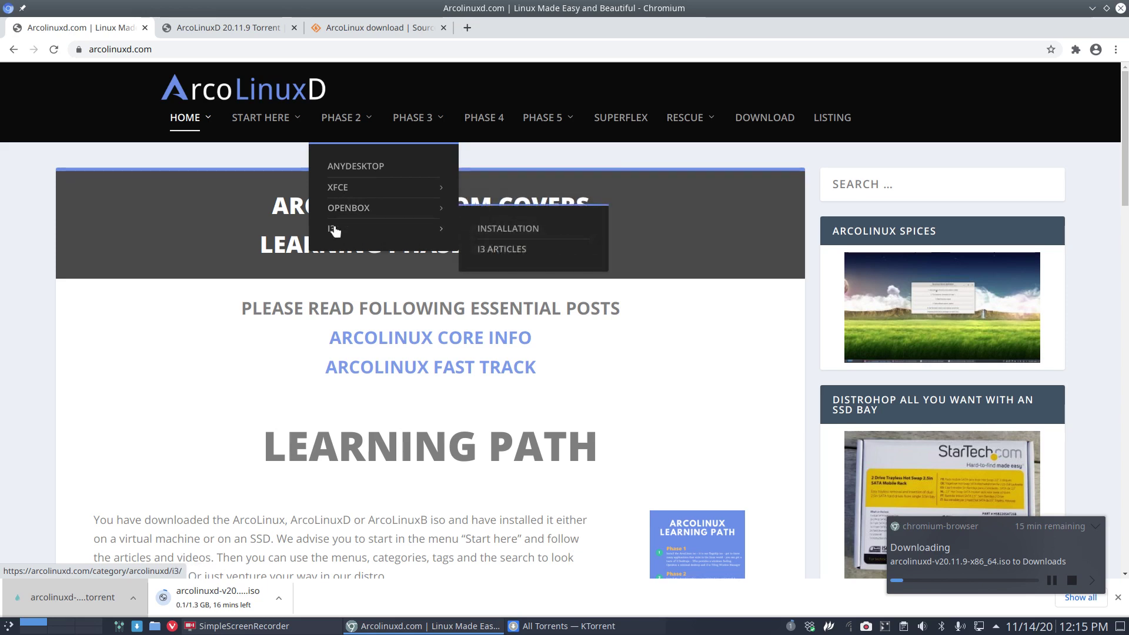
pyautogui.moveTo(359, 209)
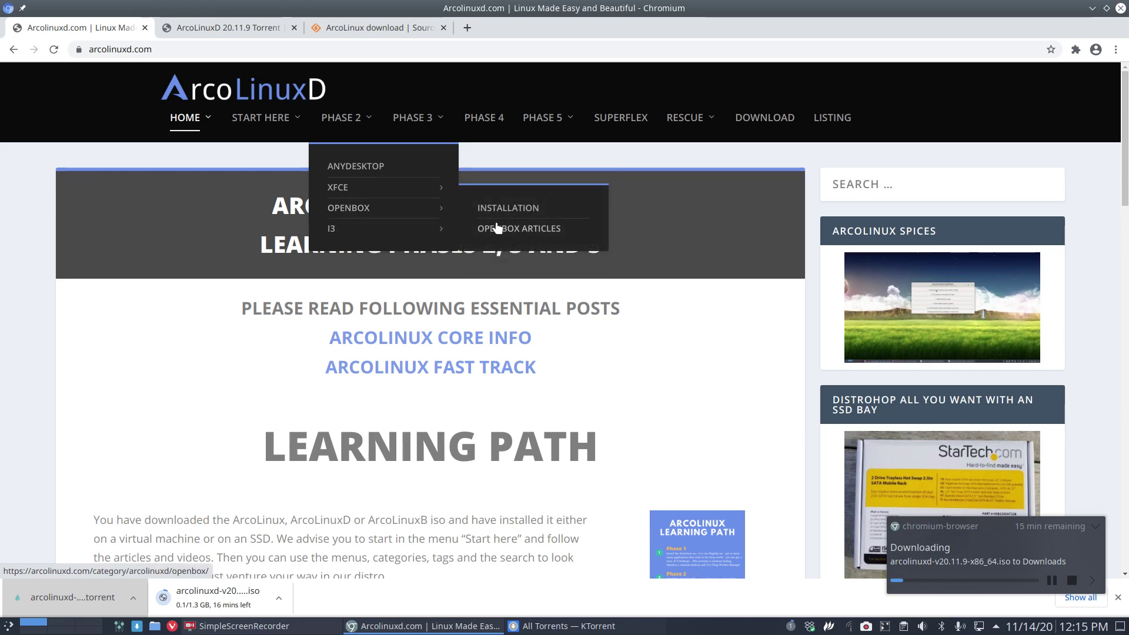
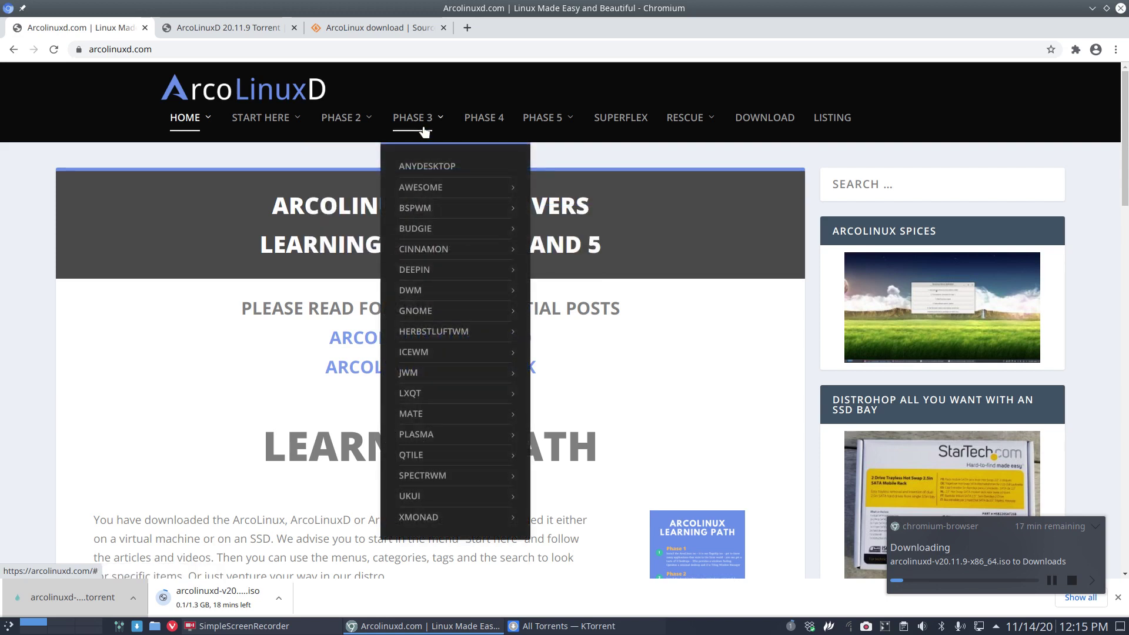
# - Browse the PHASE 3 and PHASE 5 menus on the ArcoLinuxD page while the ISO downloads
pyautogui.moveTo(517, 194)
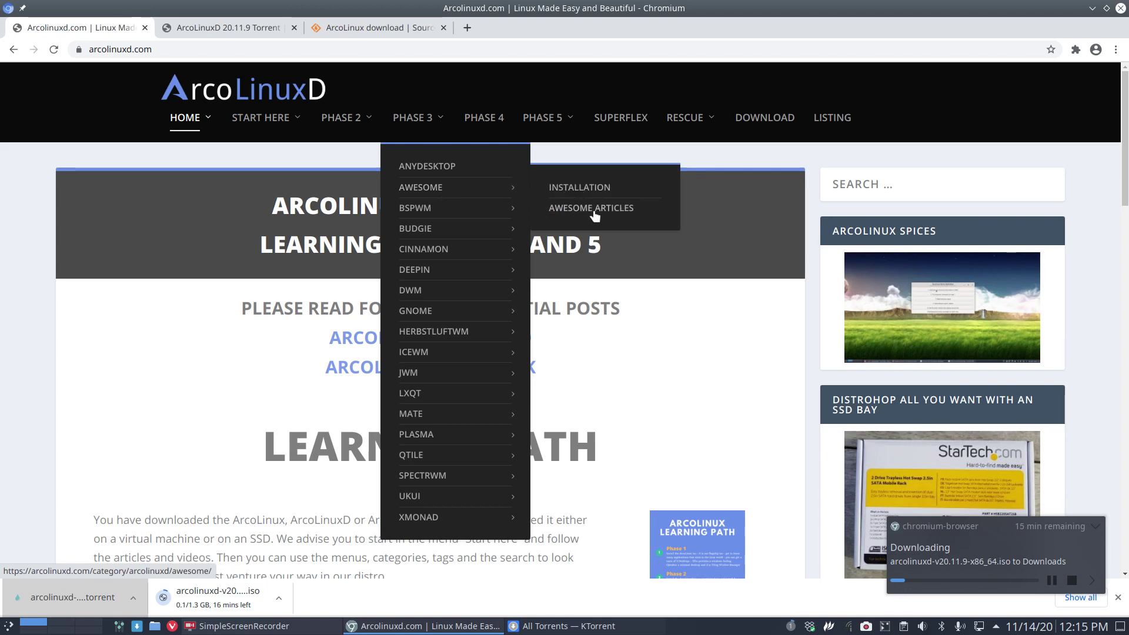
pyautogui.moveTo(434, 292)
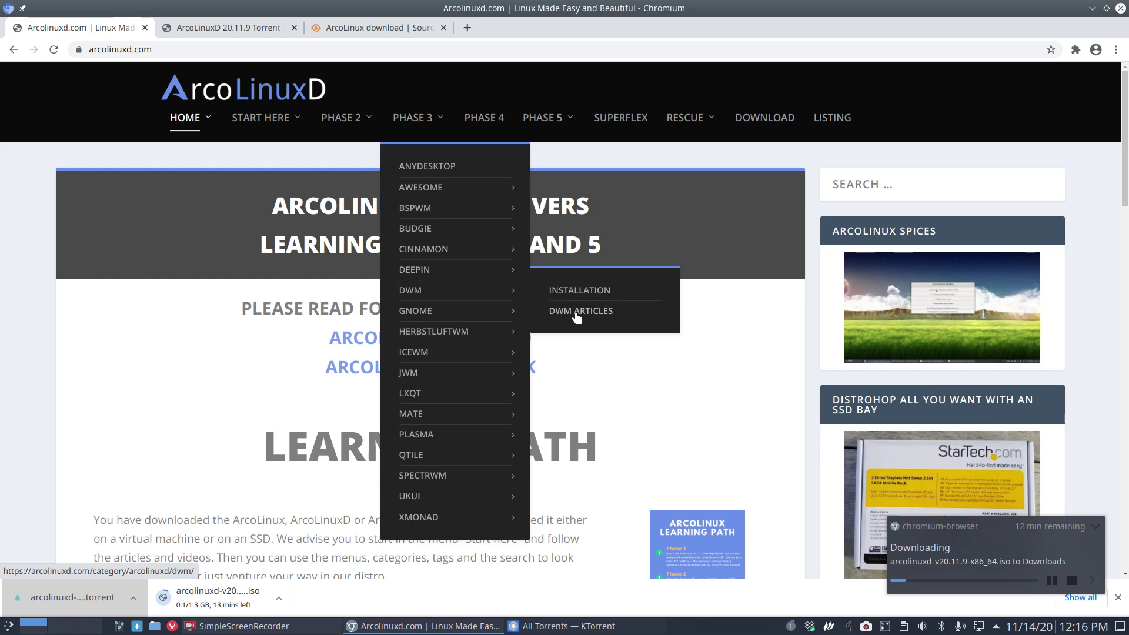
pyautogui.moveTo(552, 127)
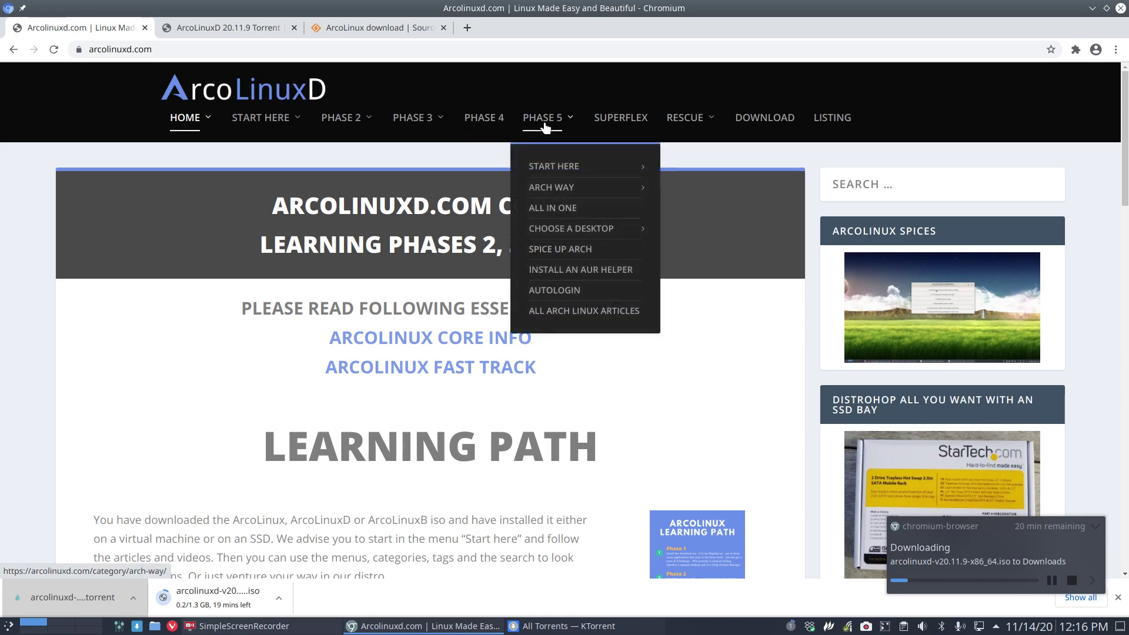
pyautogui.moveTo(563, 192)
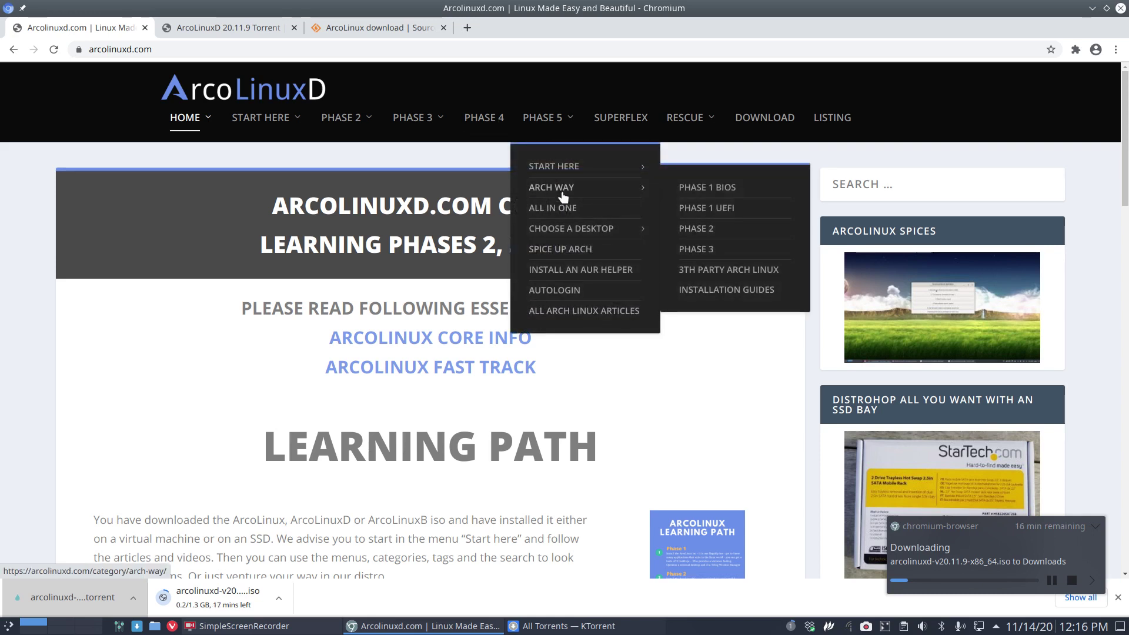
pyautogui.moveTo(584, 231)
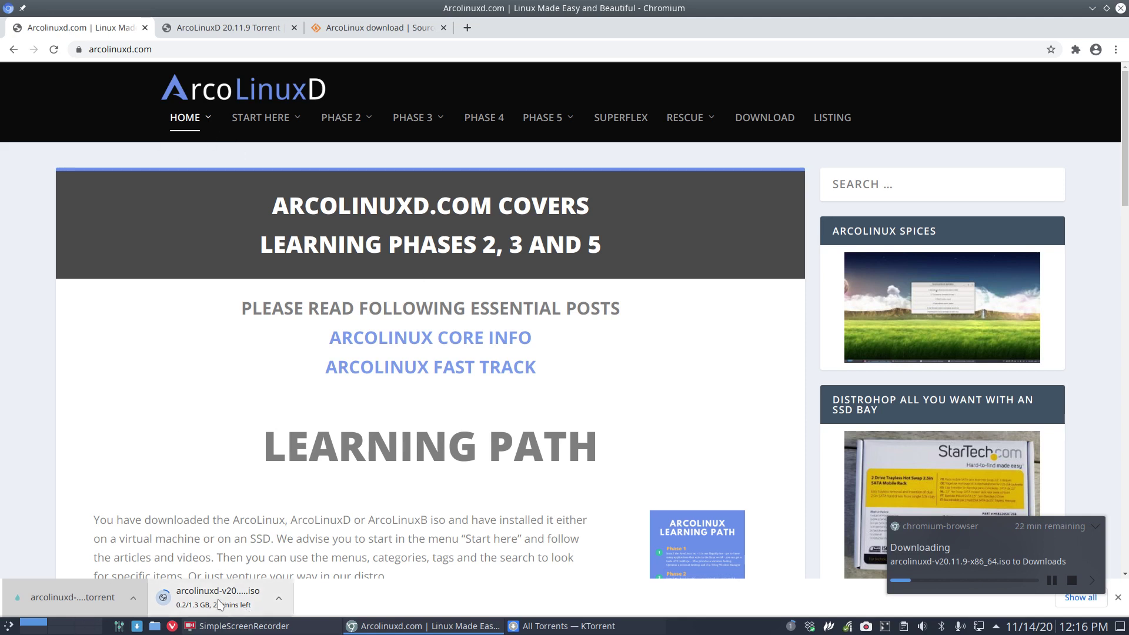
# - Cancel the arcolinuxd ISO download in Chromium and minimize the browser
pyautogui.click(278, 598)
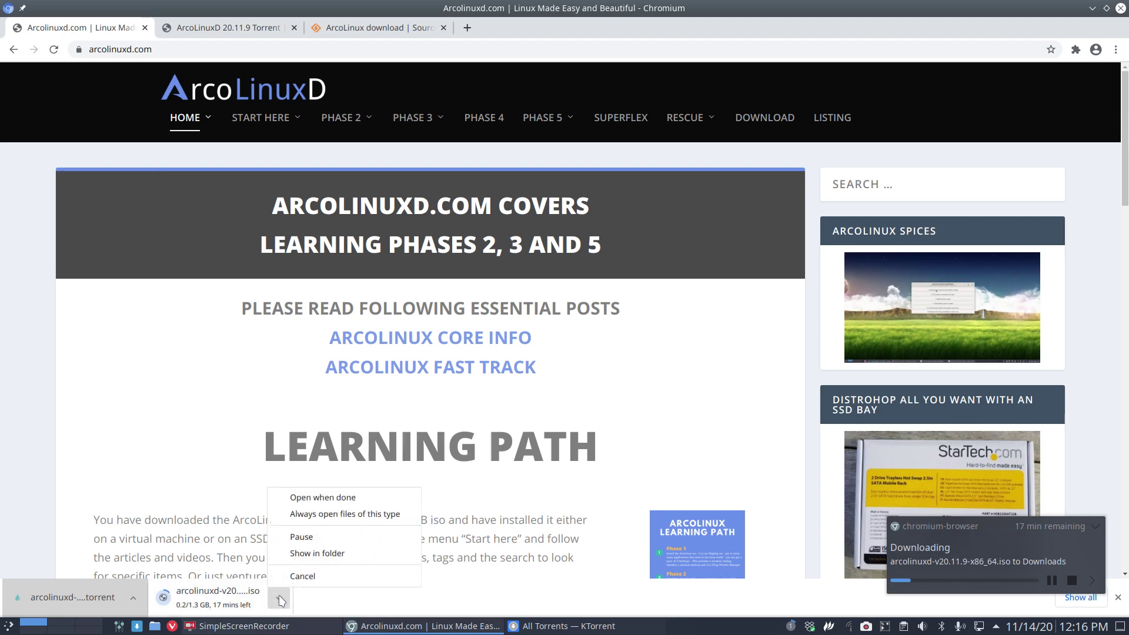
pyautogui.click(323, 580)
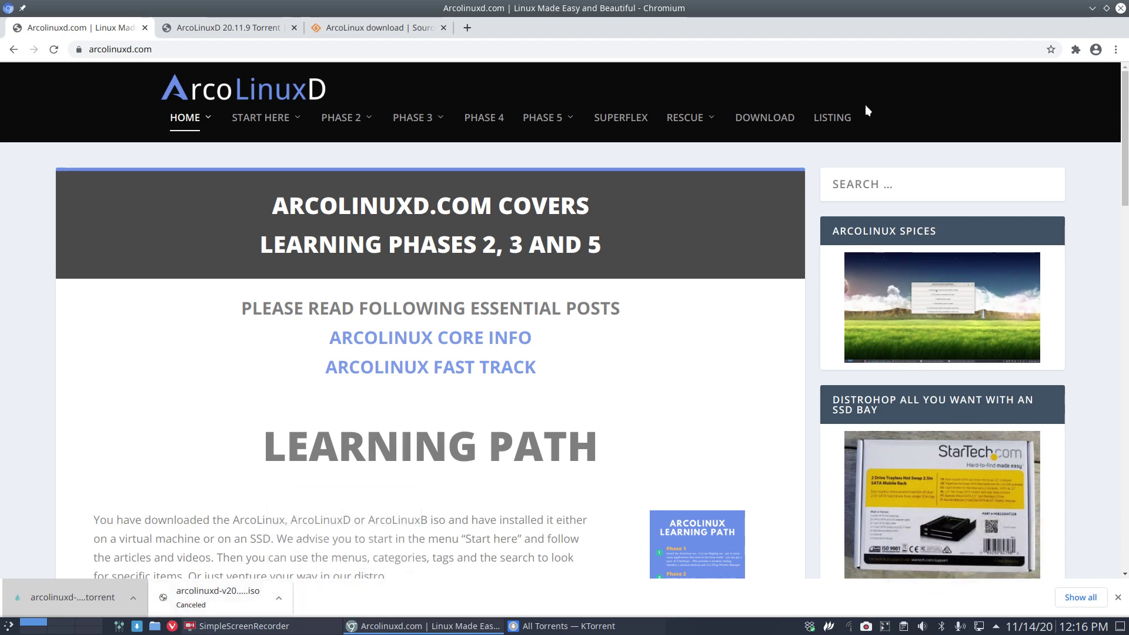
pyautogui.click(1092, 9)
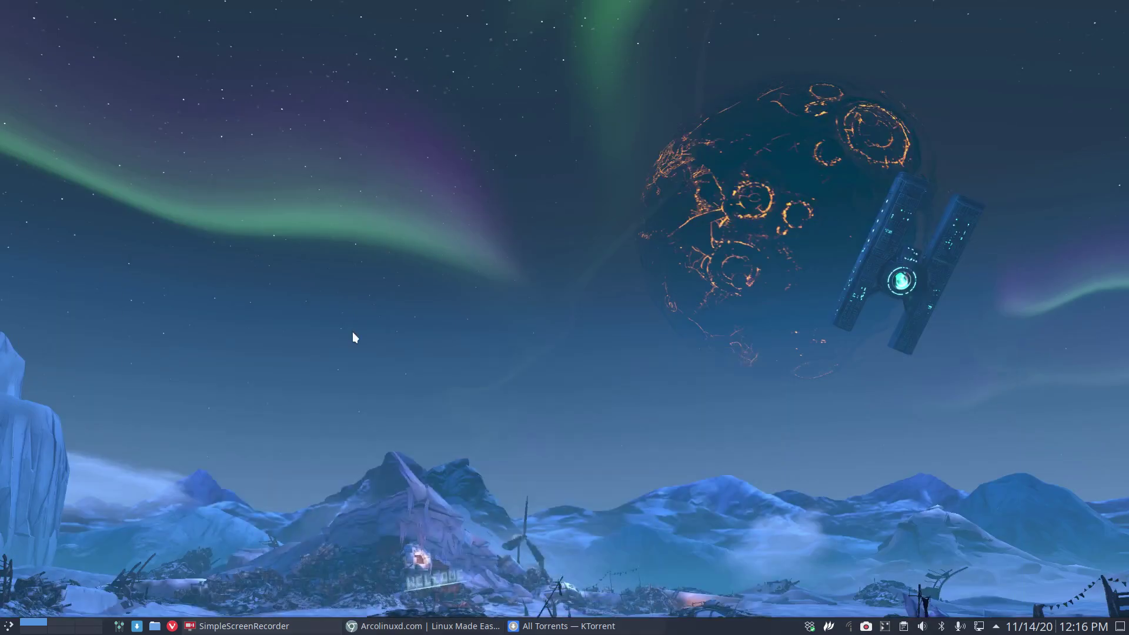
# - In Dolphin's Downloads folder, trash the arcolinuxd torrent file
pyautogui.press('super+e')
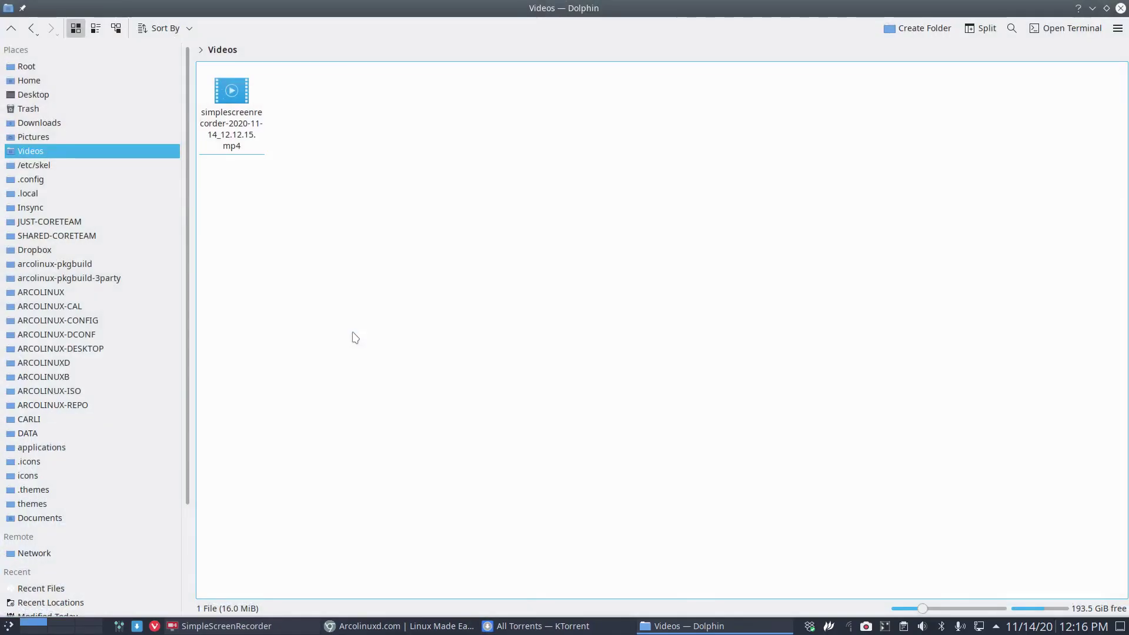
pyautogui.click(58, 127)
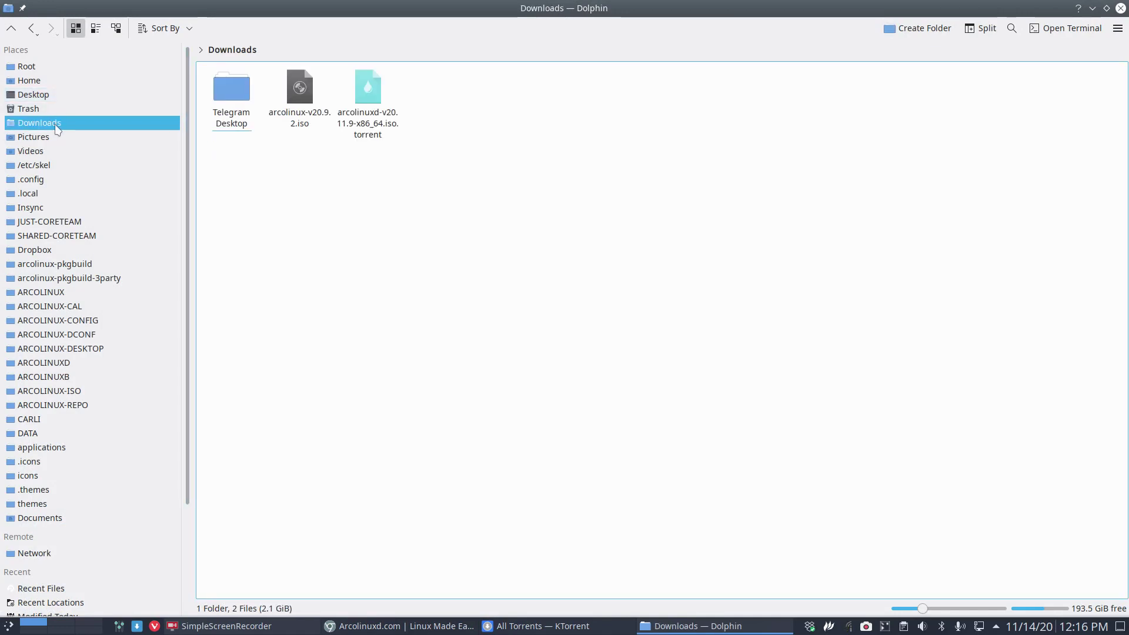
pyautogui.moveTo(216, 151); pyautogui.dragTo(316, 91)
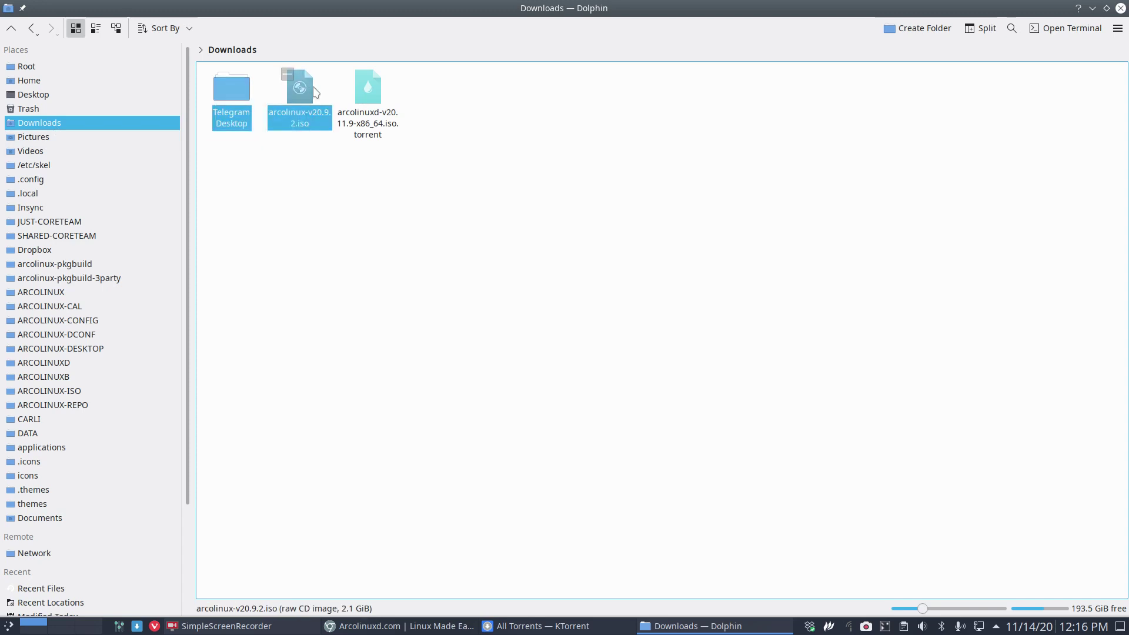
pyautogui.click(367, 90)
pyautogui.press('Delete')
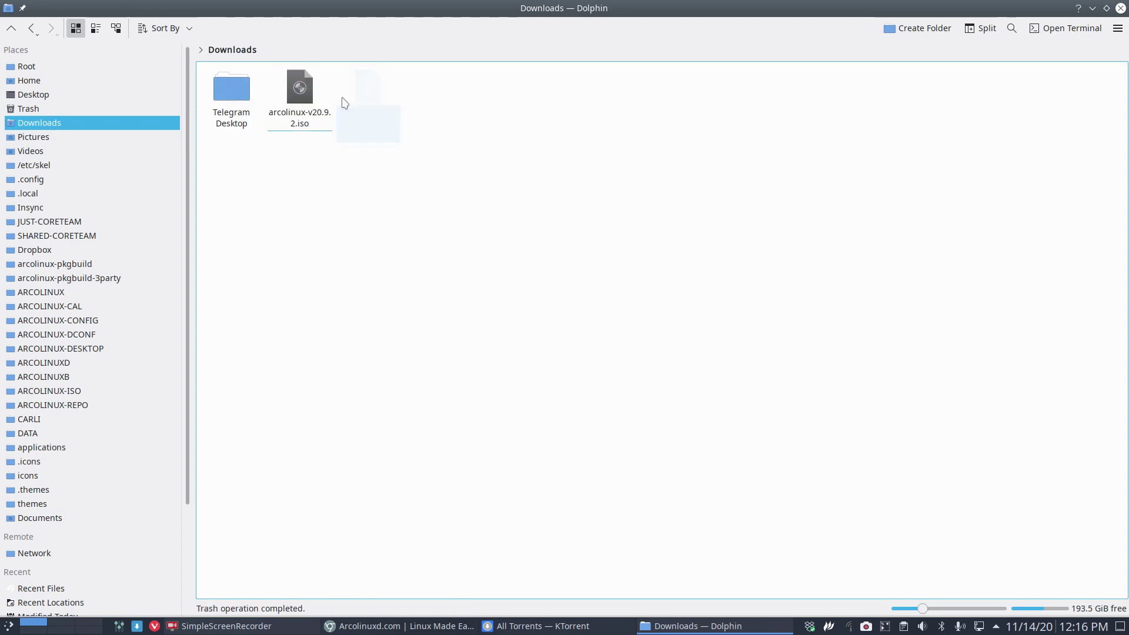
# - Move arcolinuxd-v20.11.9-x86_64.iso from Home into Downloads
pyautogui.click(67, 96)
pyautogui.click(58, 82)
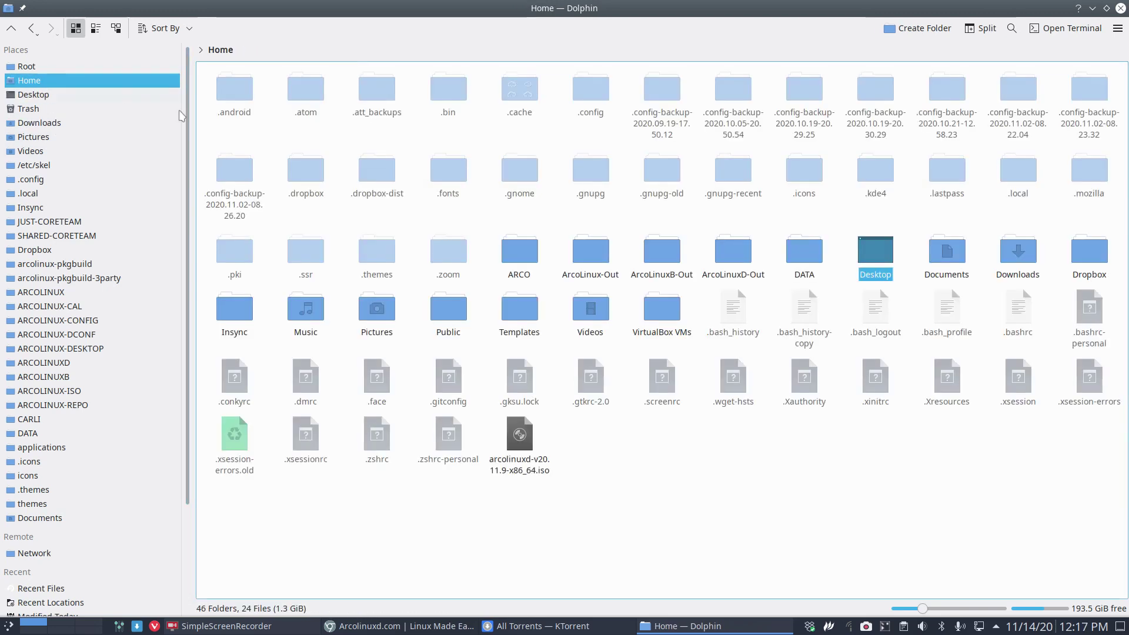
pyautogui.click(517, 448)
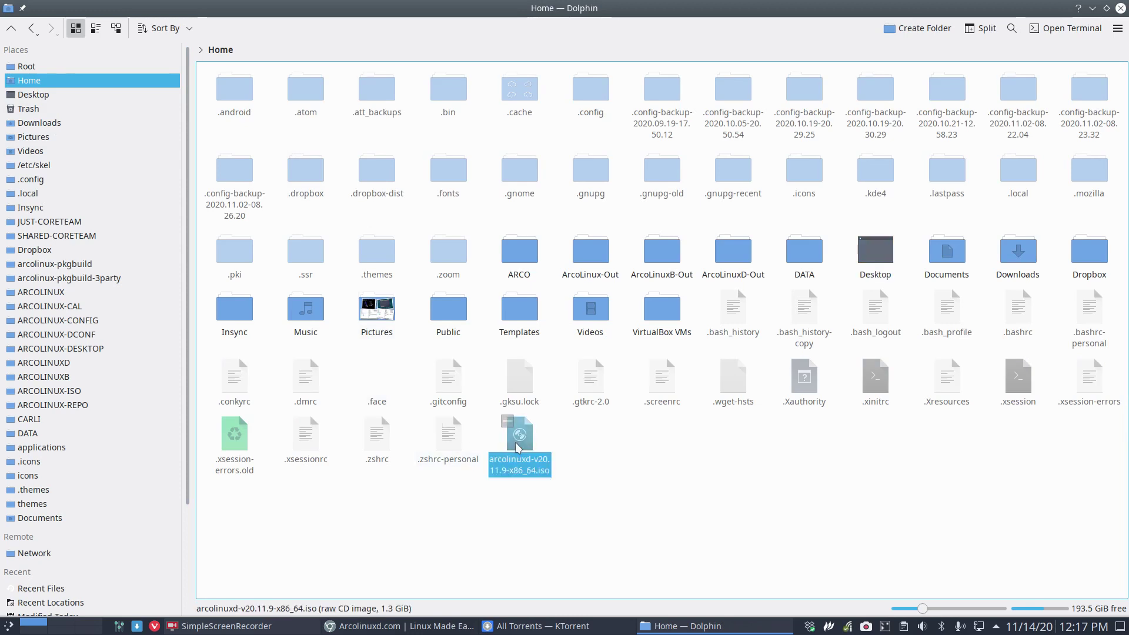
pyautogui.click(50, 127)
pyautogui.hotkey('ctrl', 'v')
# - Trash the Telegram Desktop folder and the old arcolinux ISO from Downloads
pyautogui.click(365, 185)
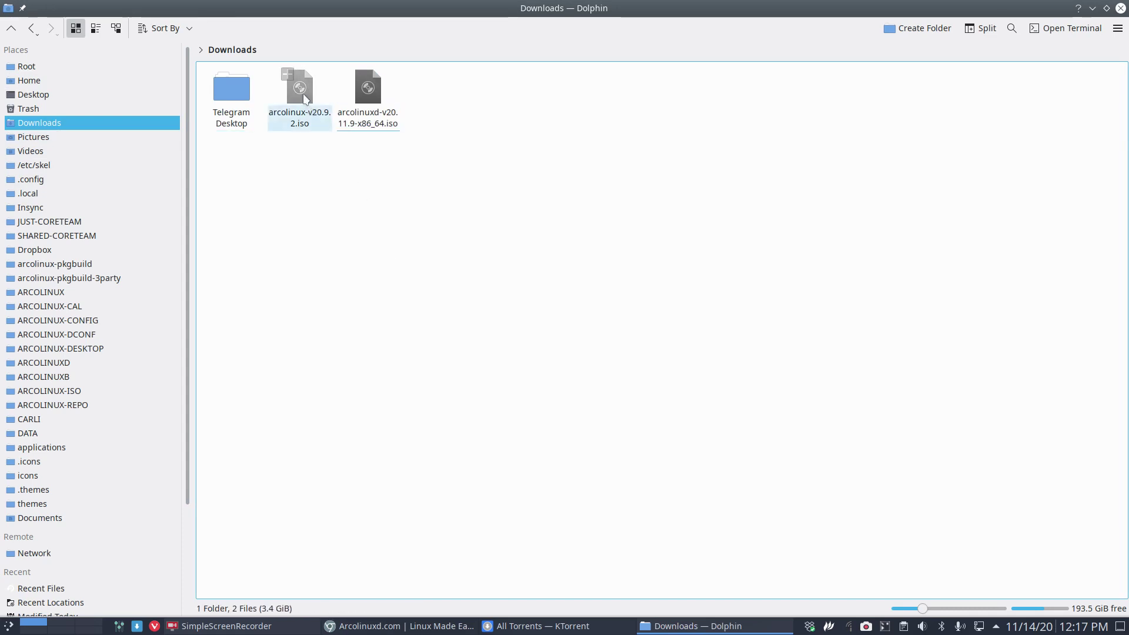
pyautogui.moveTo(215, 154); pyautogui.dragTo(323, 68)
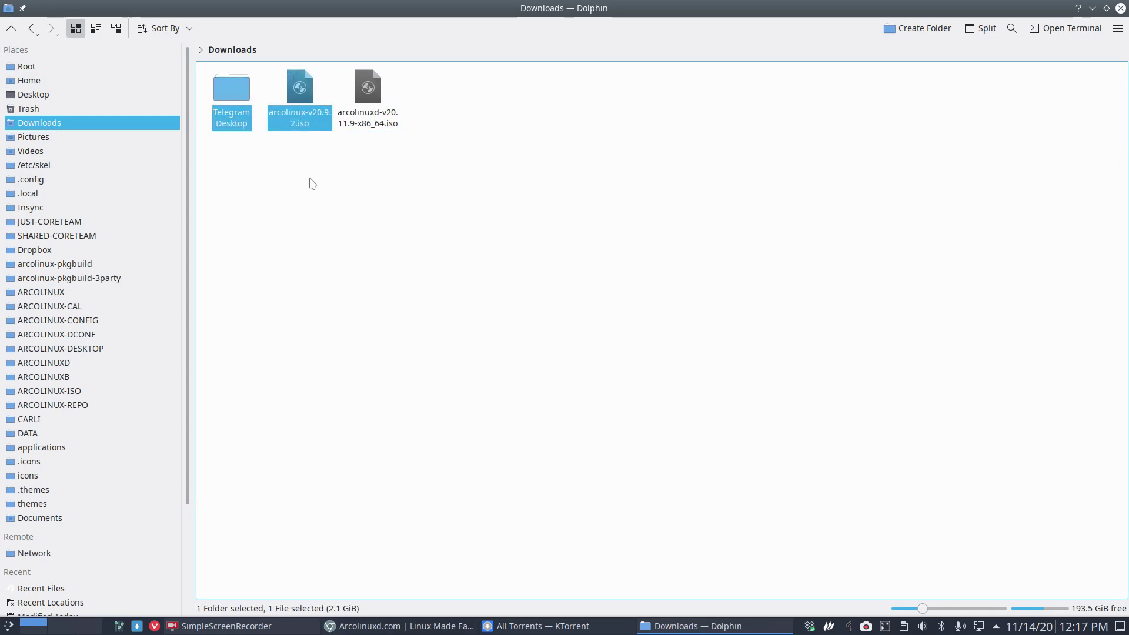
pyautogui.press('Delete')
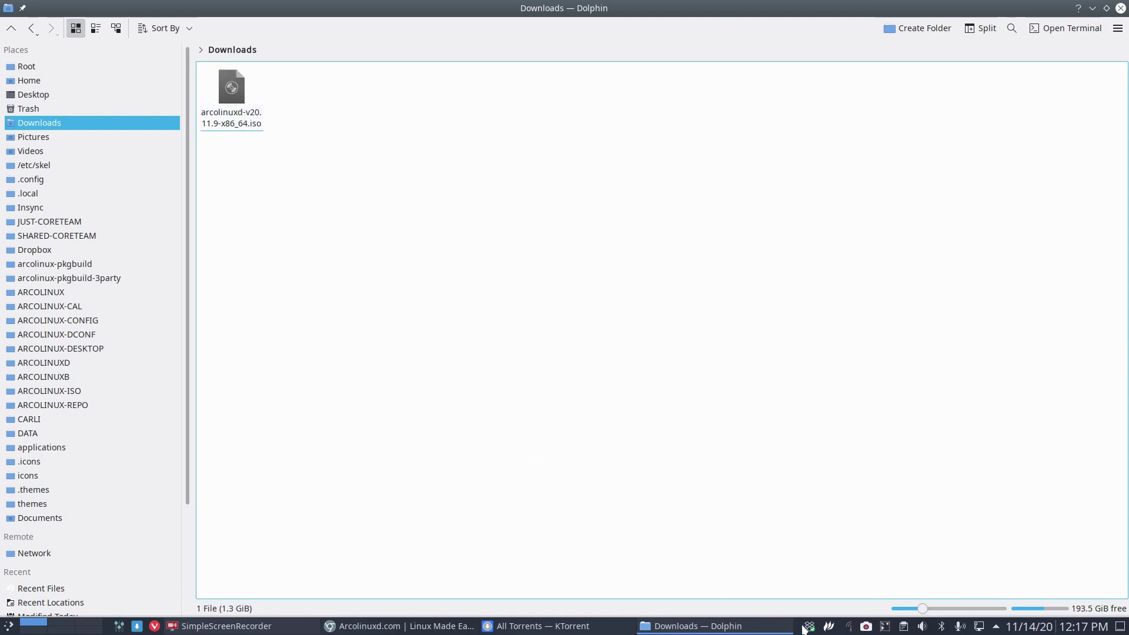
# - Quit KTorrent from the system tray, confirming with Yes, and minimize Dolphin
pyautogui.click(997, 628)
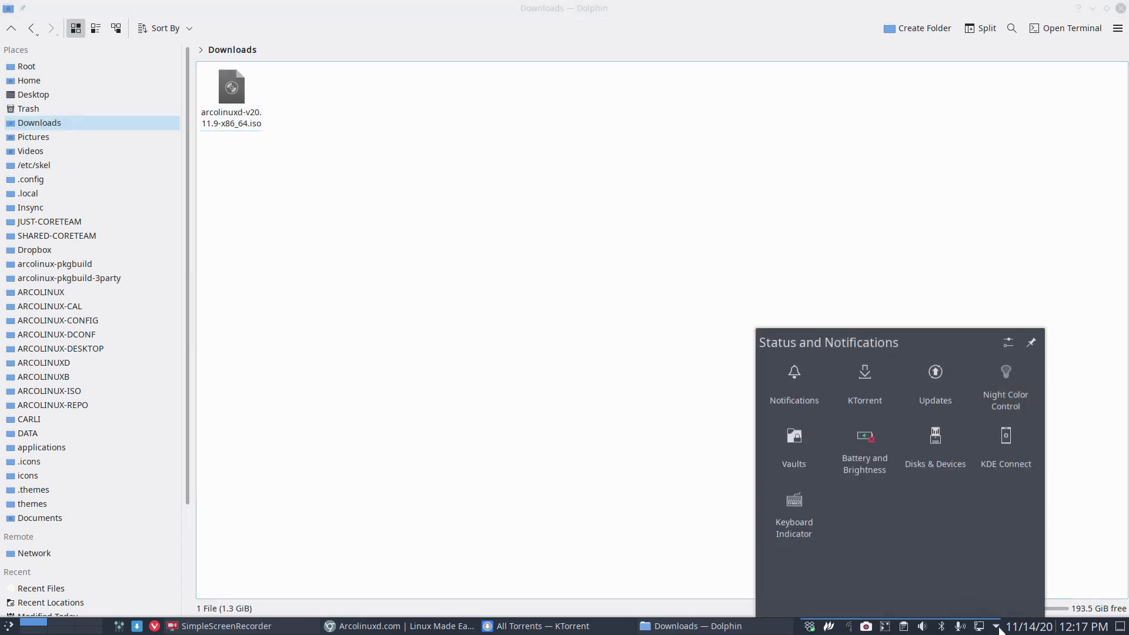
pyautogui.rightClick(865, 394)
pyautogui.click(869, 353)
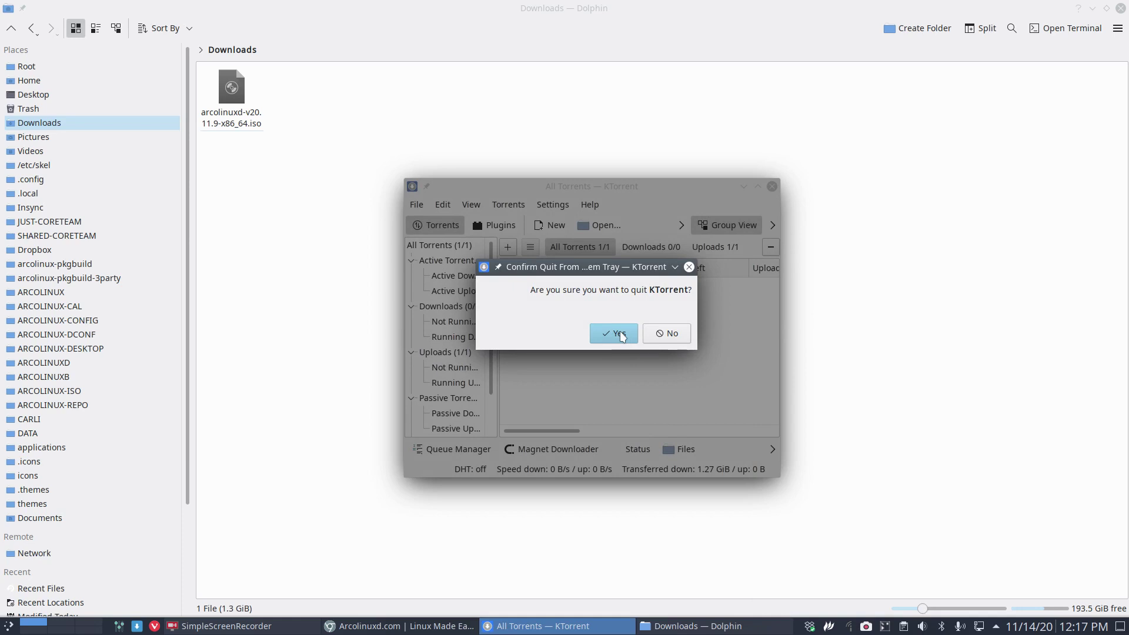
pyautogui.click(621, 335)
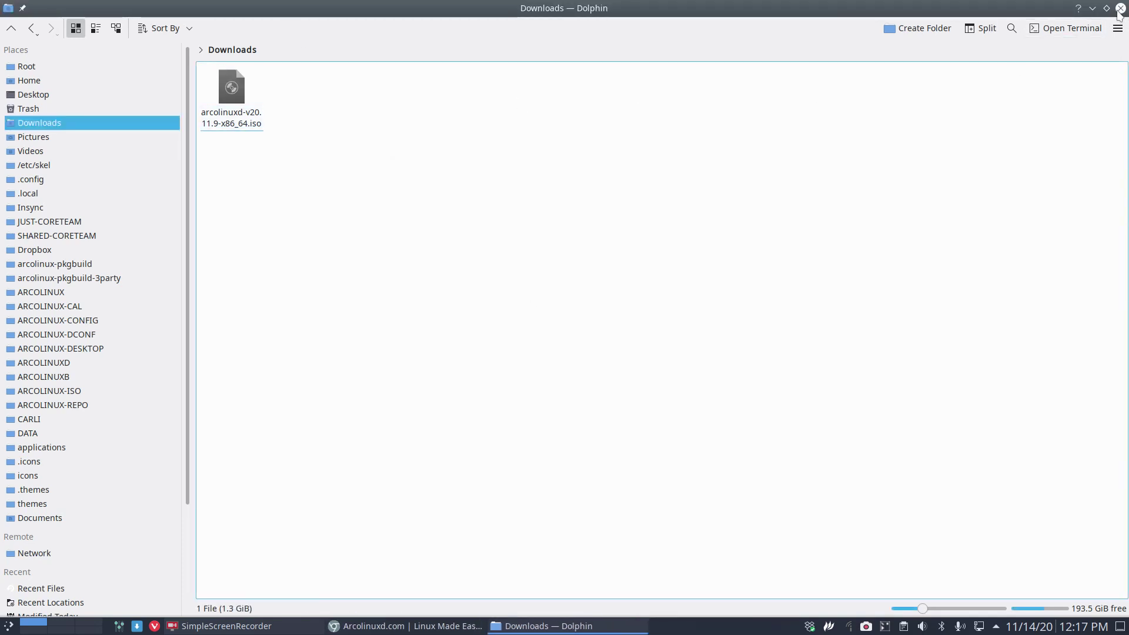
pyautogui.click(1092, 8)
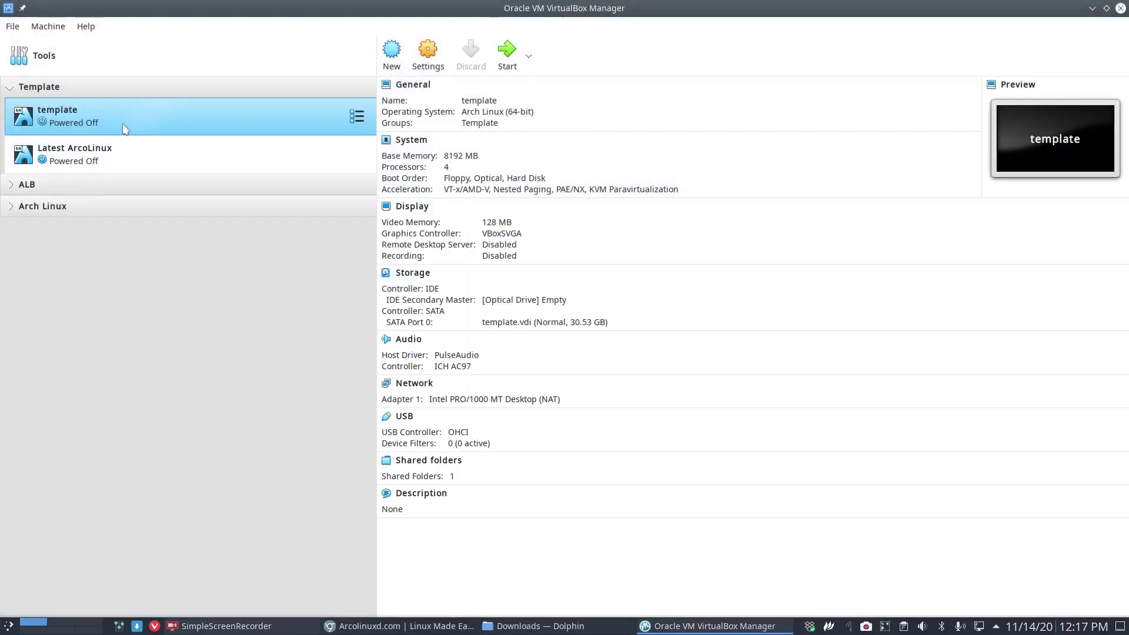
# - Clone the template machine as 'Latest ArcoLinuxD', then review its empty optical drive choices
pyautogui.rightClick(122, 119)
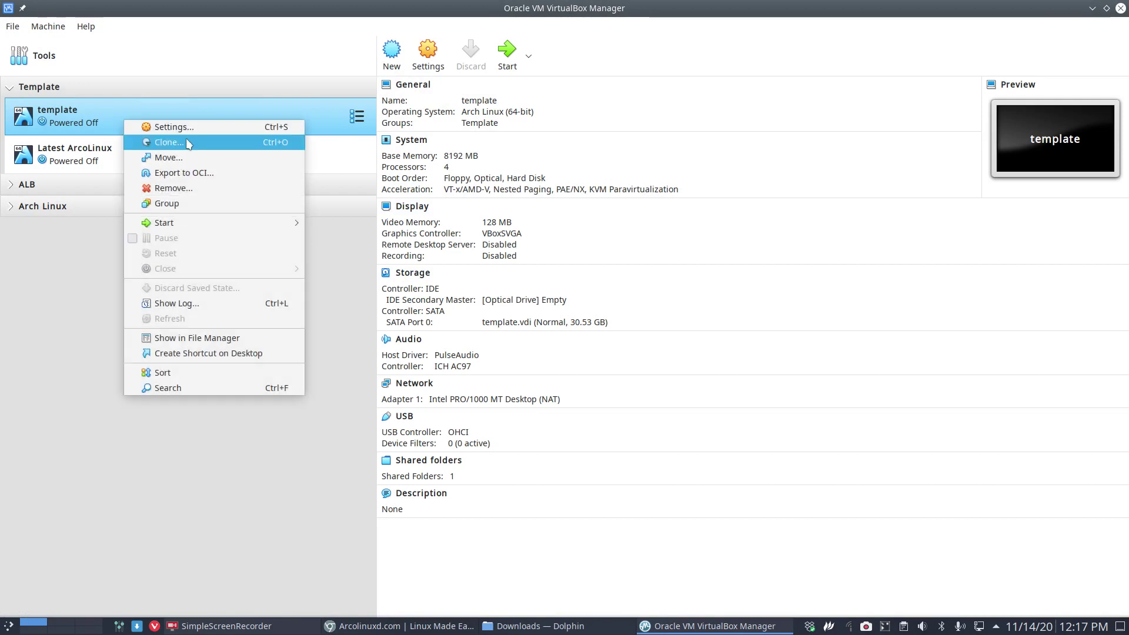
pyautogui.click(176, 142)
pyautogui.write('Latest Arco')
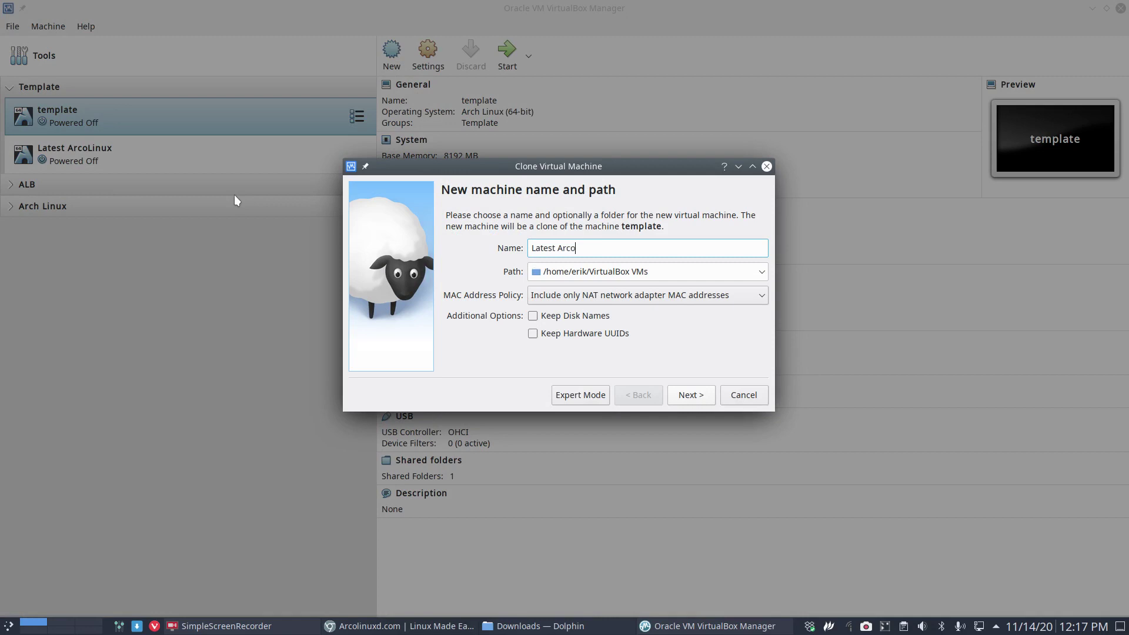
pyautogui.write('LinuxD')
pyautogui.press('Return')
pyautogui.press('Return')
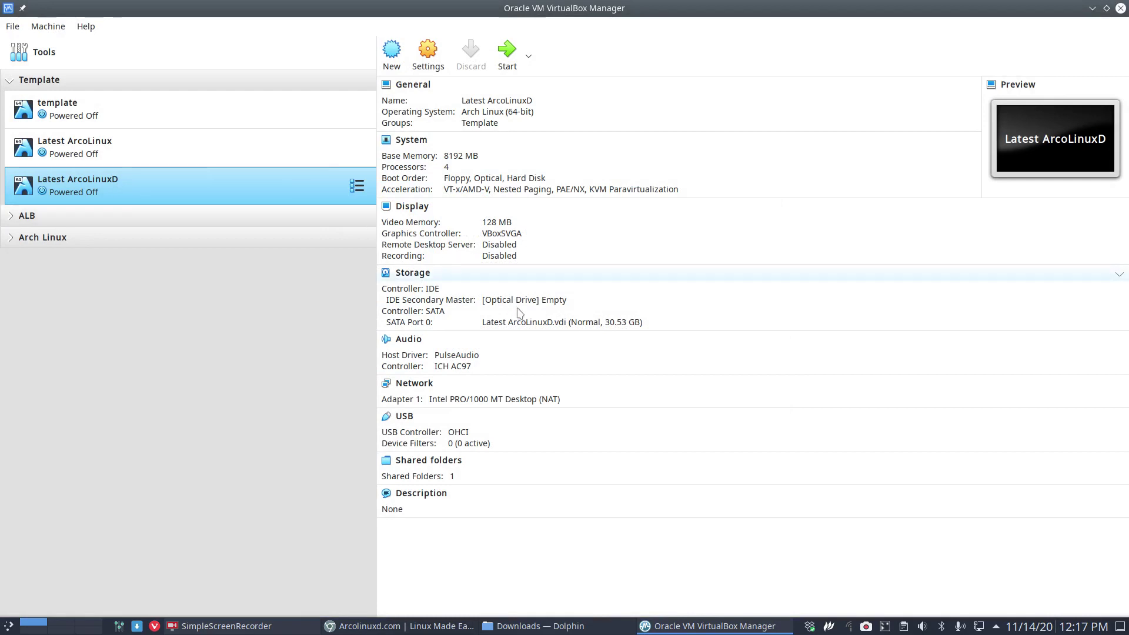
pyautogui.click(524, 300)
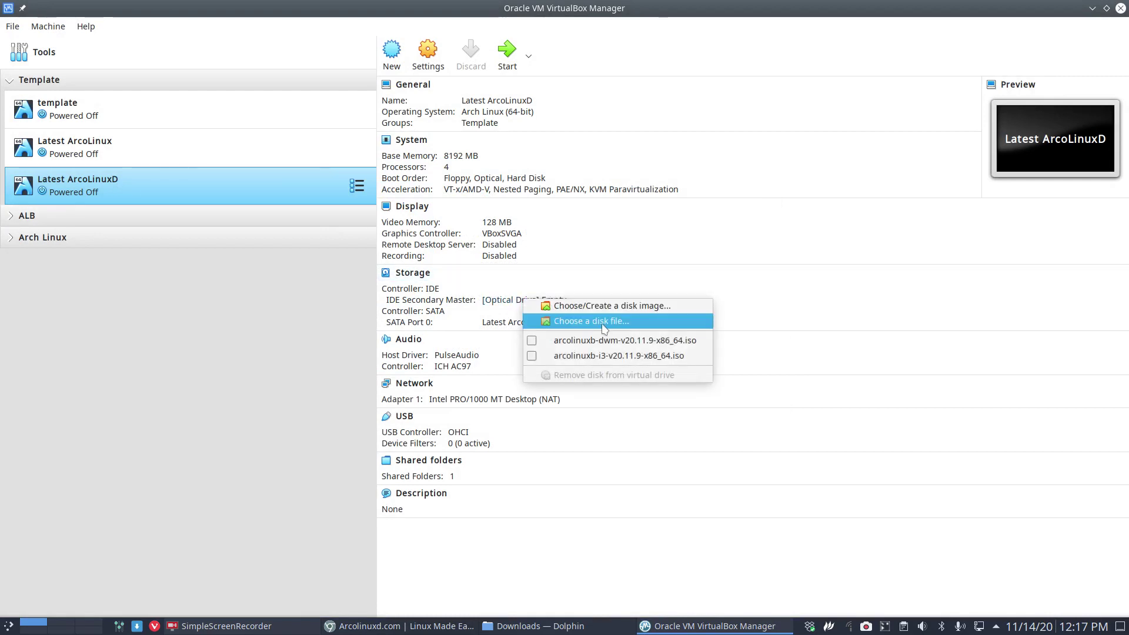
pyautogui.click(586, 252)
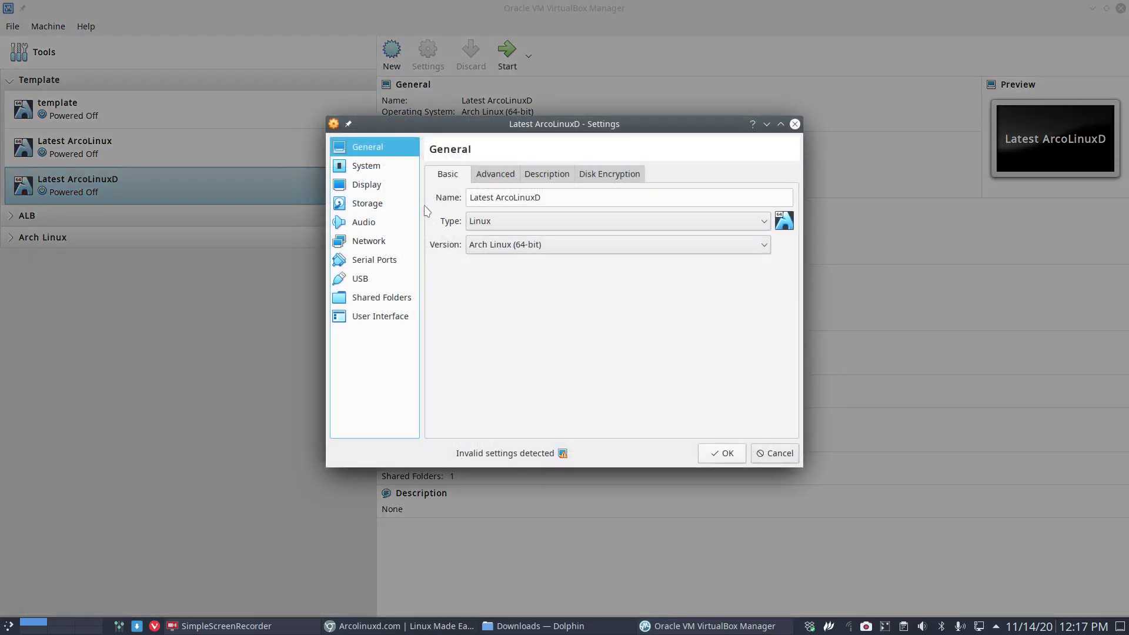
pyautogui.click(495, 175)
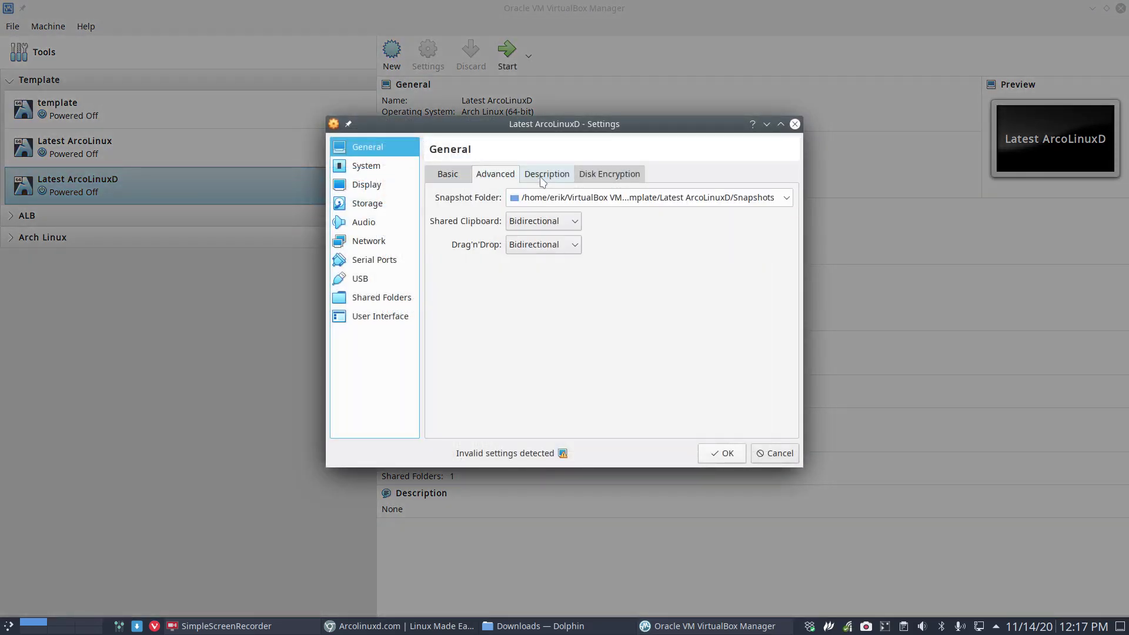
pyautogui.click(547, 174)
pyautogui.click(586, 176)
pyautogui.click(366, 166)
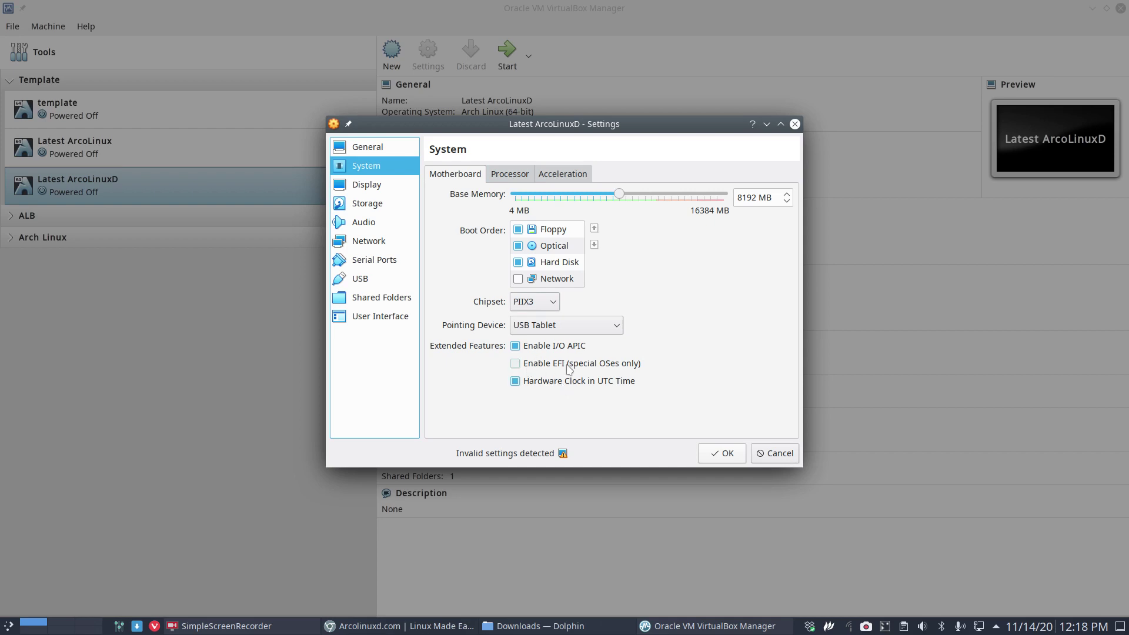
pyautogui.click(508, 176)
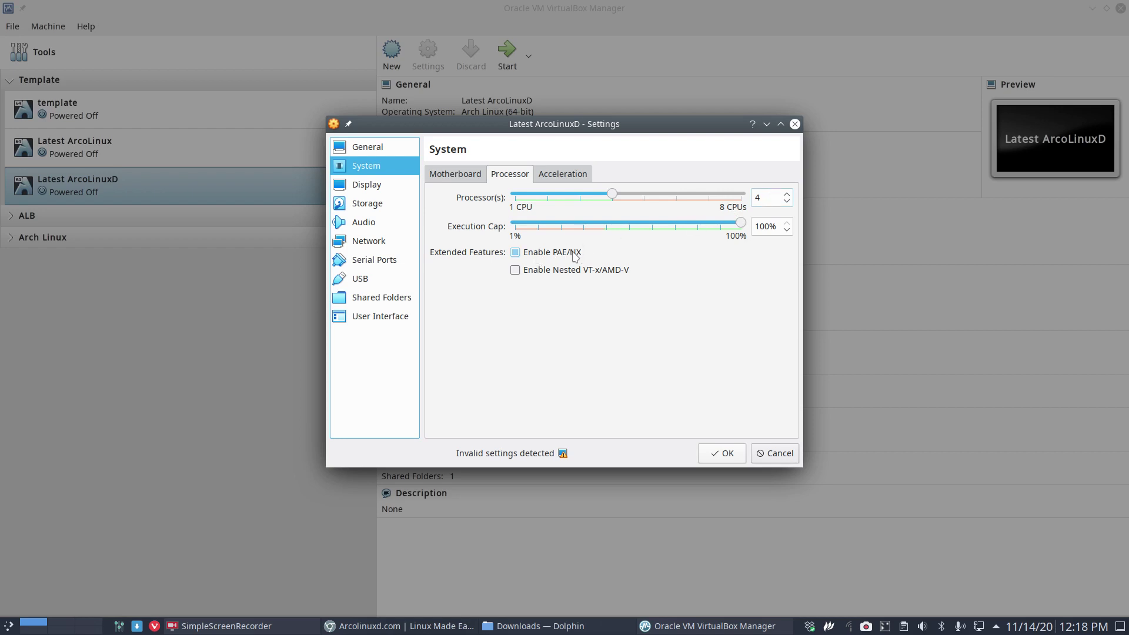
pyautogui.click(563, 174)
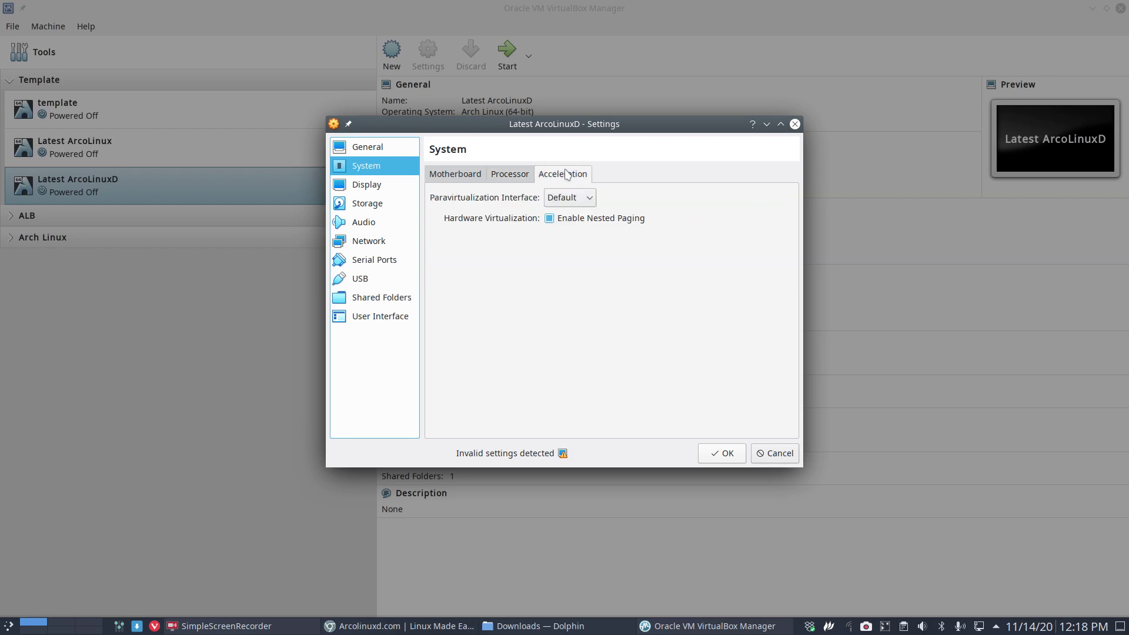
pyautogui.click(390, 184)
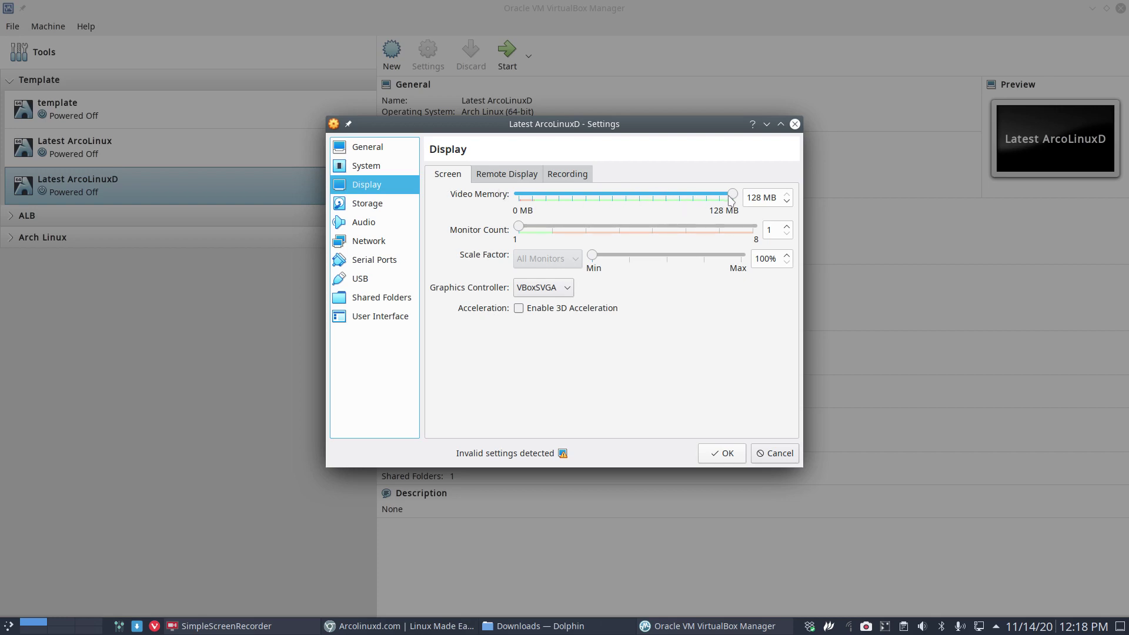
pyautogui.click(556, 288)
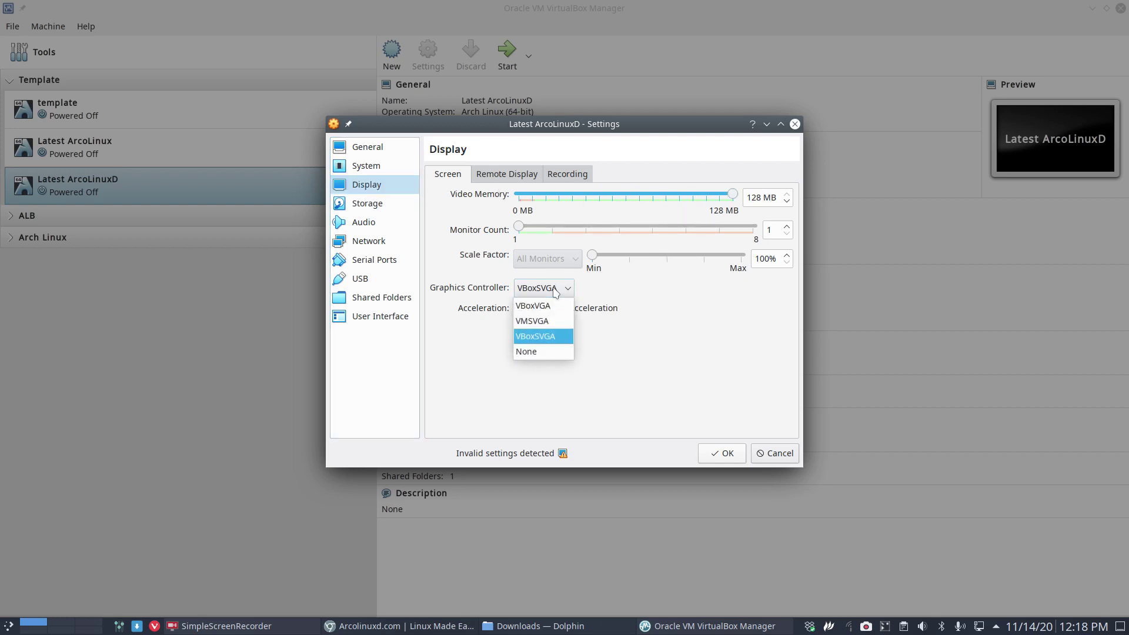
pyautogui.click(542, 311)
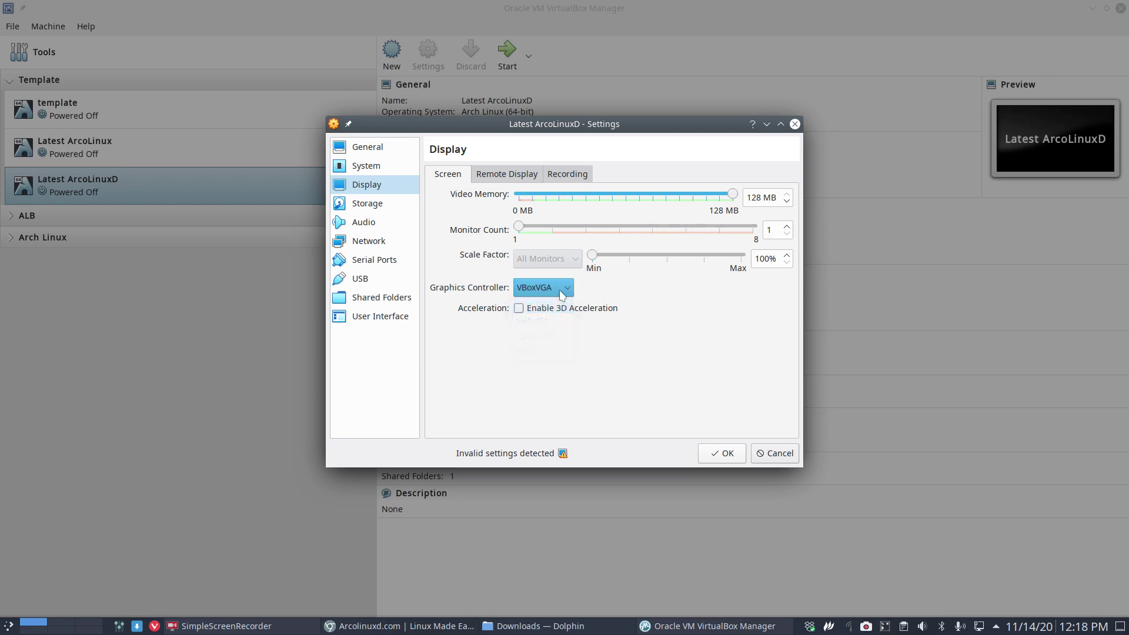
pyautogui.click(544, 288)
pyautogui.click(552, 337)
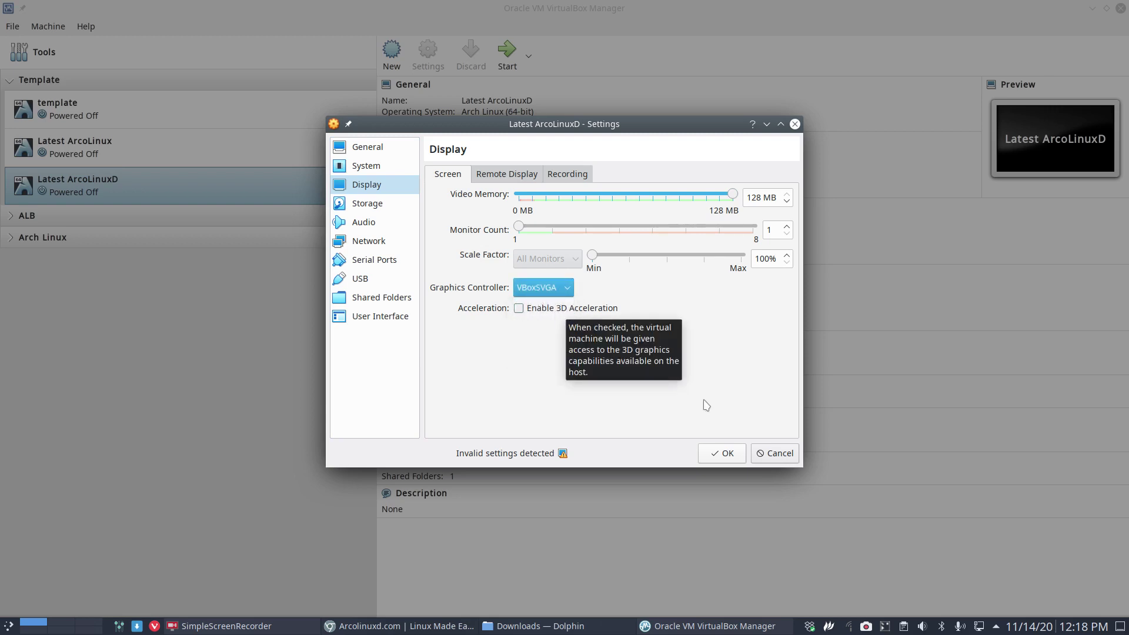
pyautogui.click(521, 175)
pyautogui.click(563, 175)
pyautogui.click(360, 204)
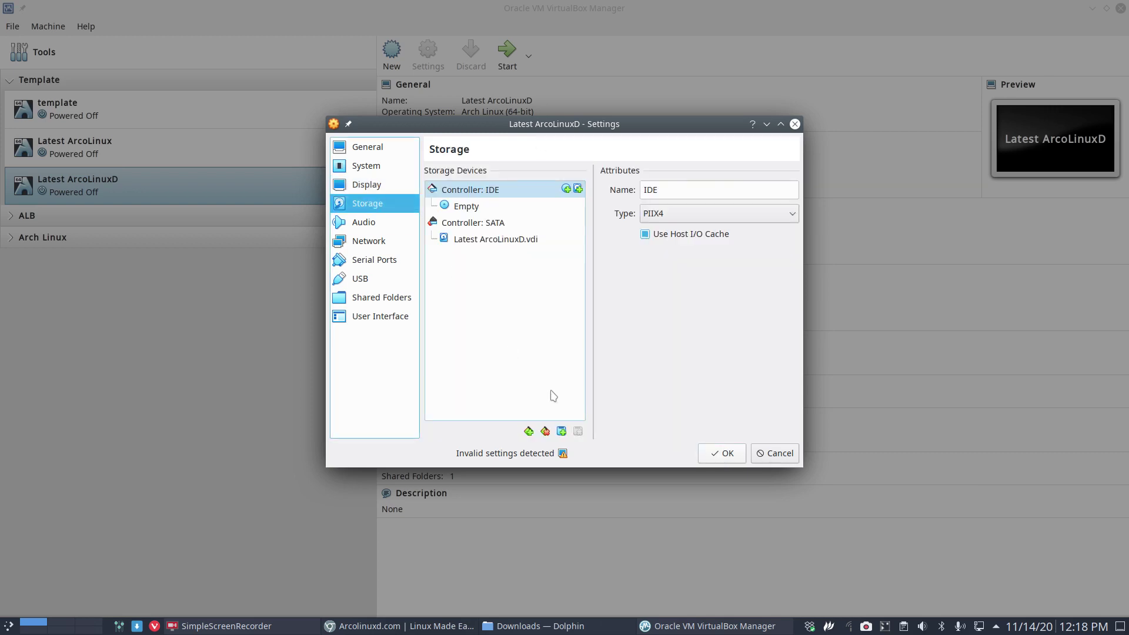
pyautogui.click(728, 454)
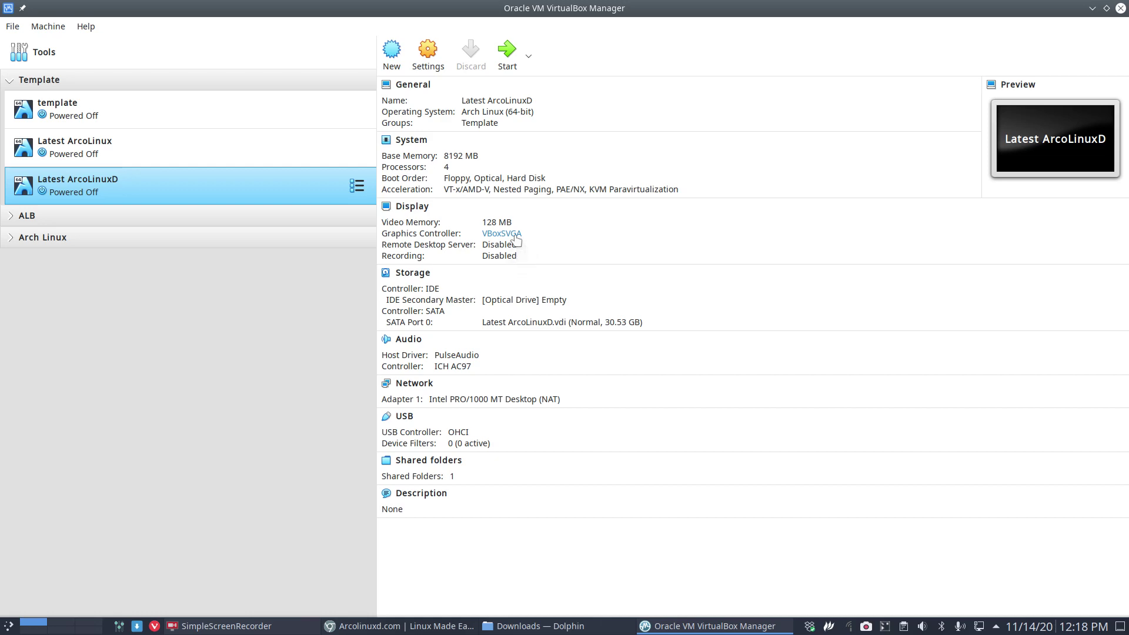
# - Load arcolinuxd-v20.11.9-x86_64.iso from Downloads into the optical drive and start Latest ArcoLinuxD
pyautogui.click(529, 304)
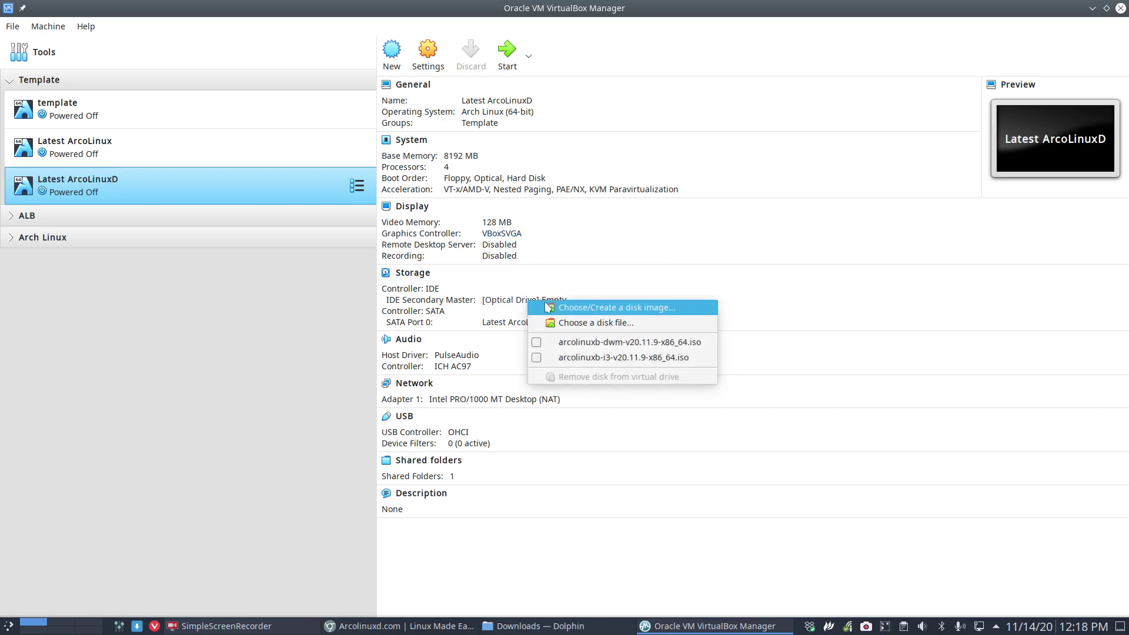
pyautogui.click(586, 324)
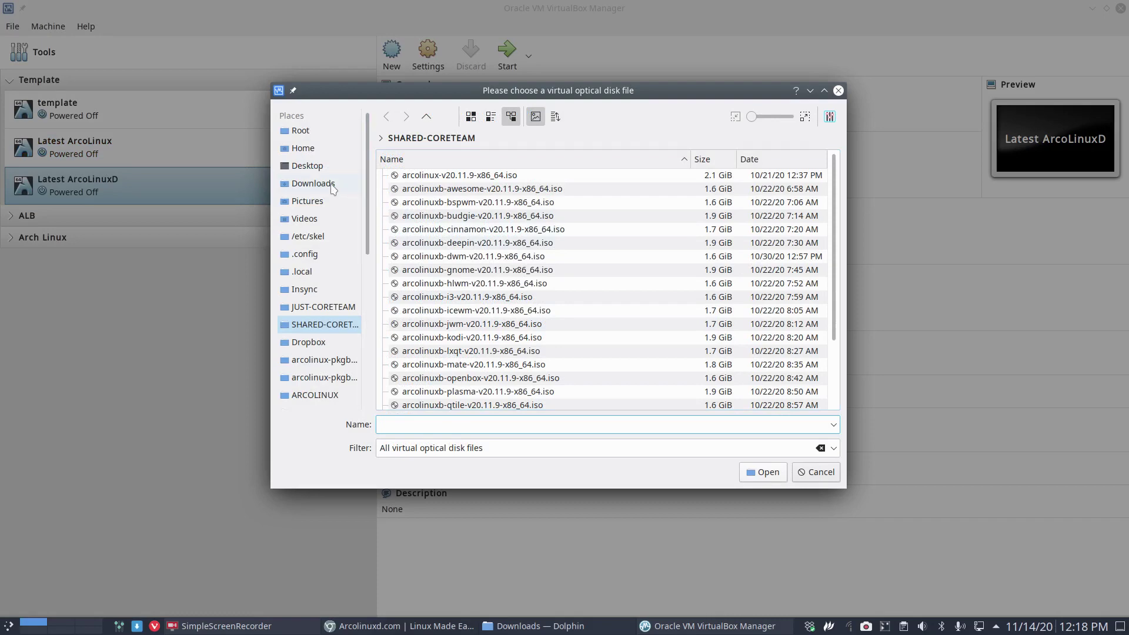
pyautogui.click(330, 183)
pyautogui.click(423, 175)
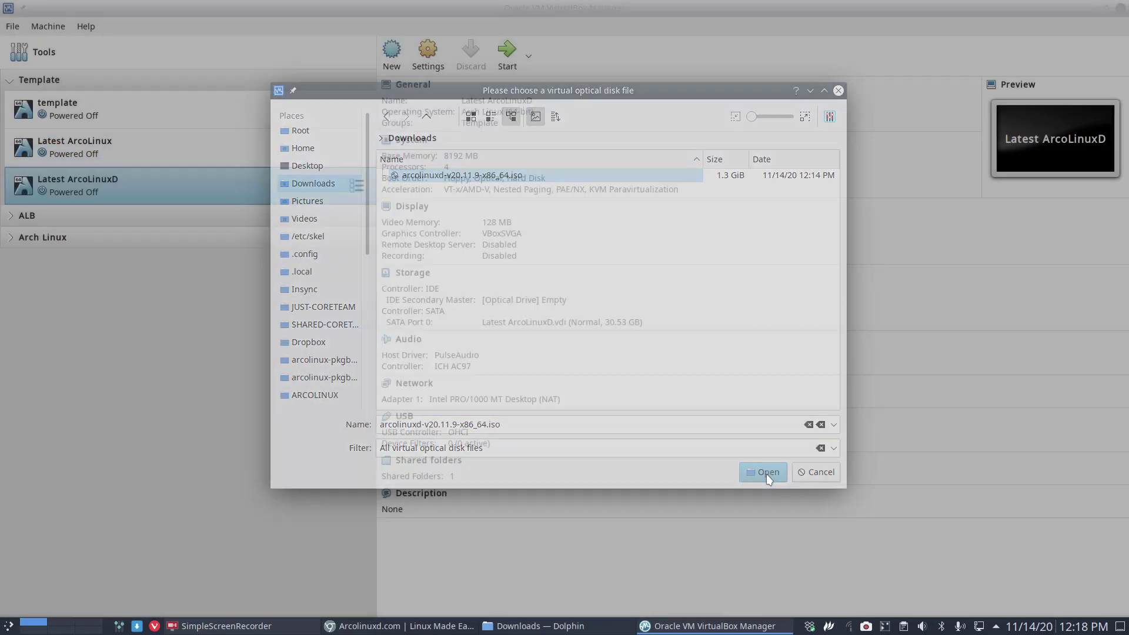
pyautogui.click(763, 472)
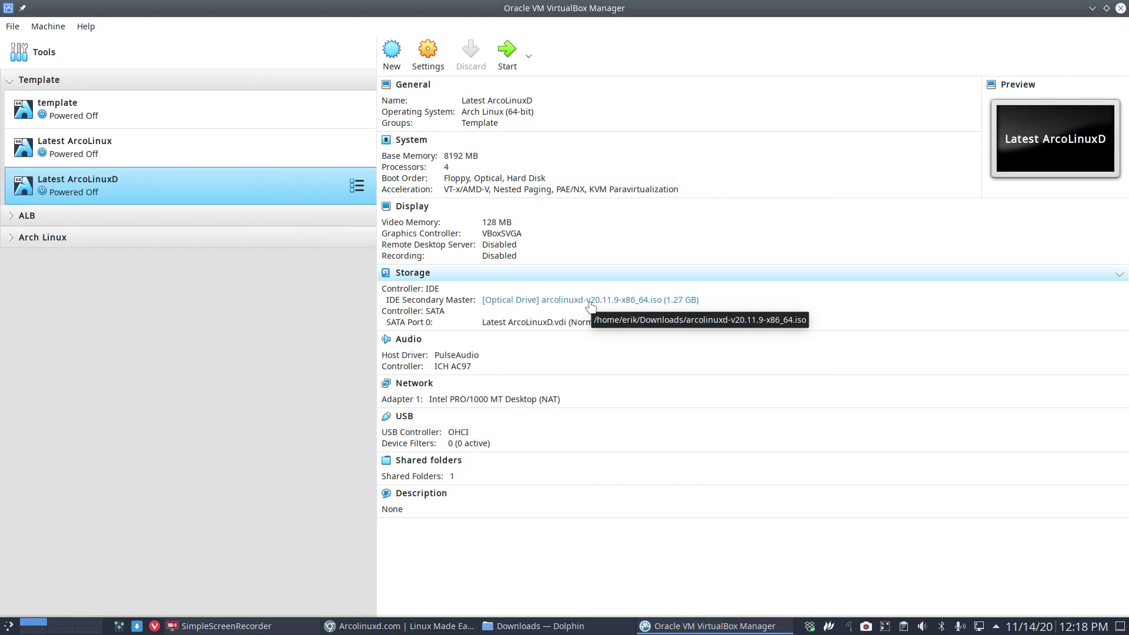
pyautogui.click(506, 52)
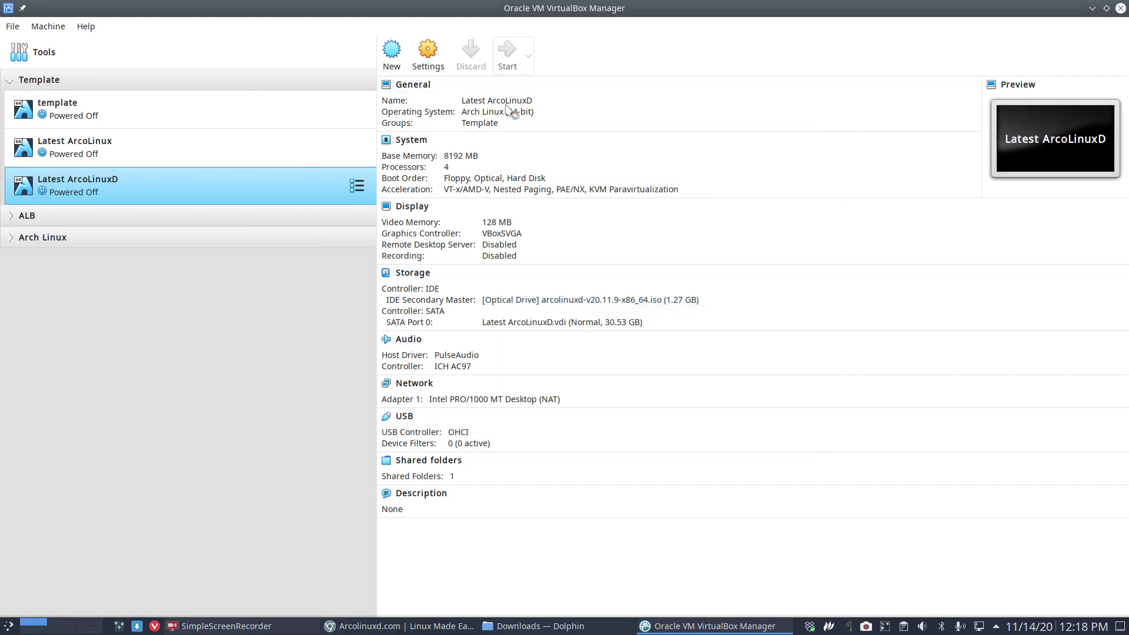
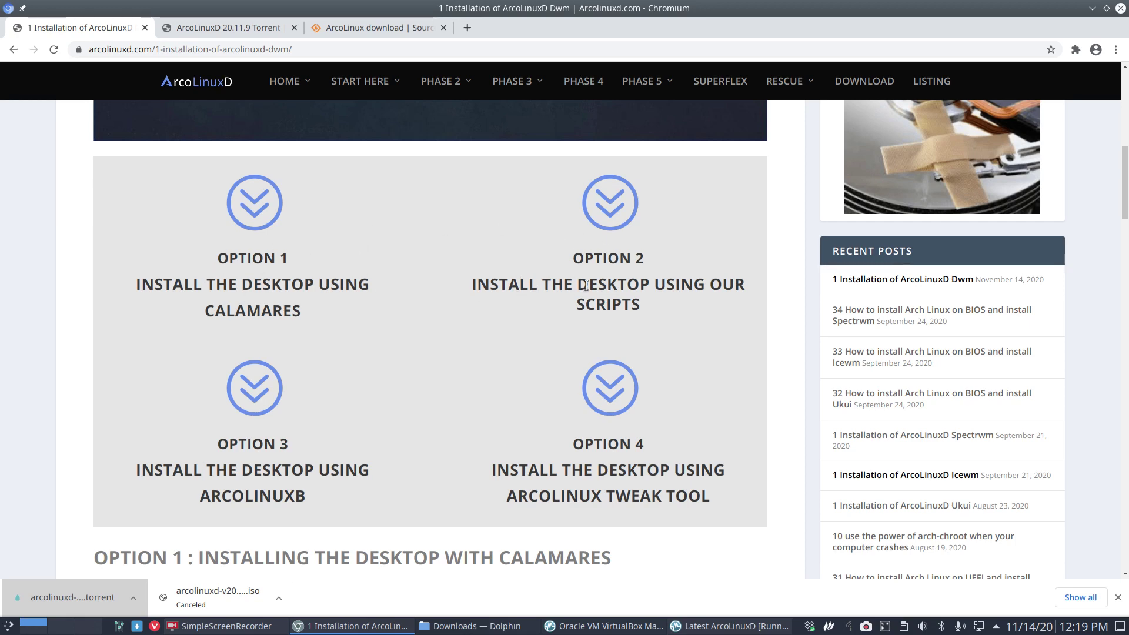
# - Look over the SourceForge and guide tabs, then open arcolinux.info's Download ISOs page
pyautogui.scroll(-3, 534, 297)
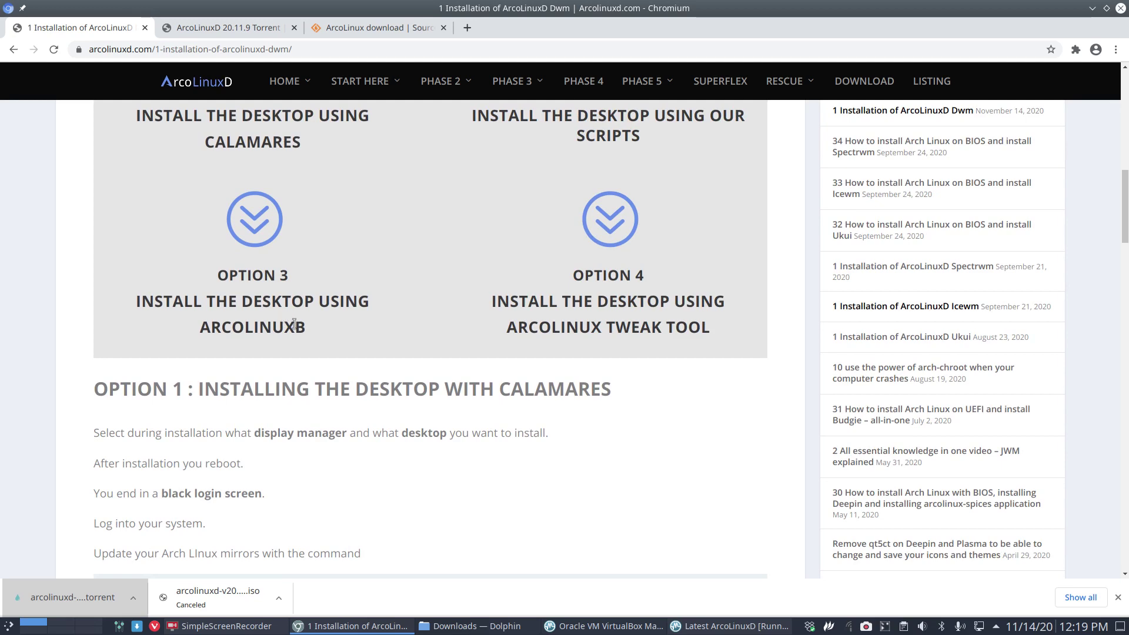
pyautogui.click(371, 32)
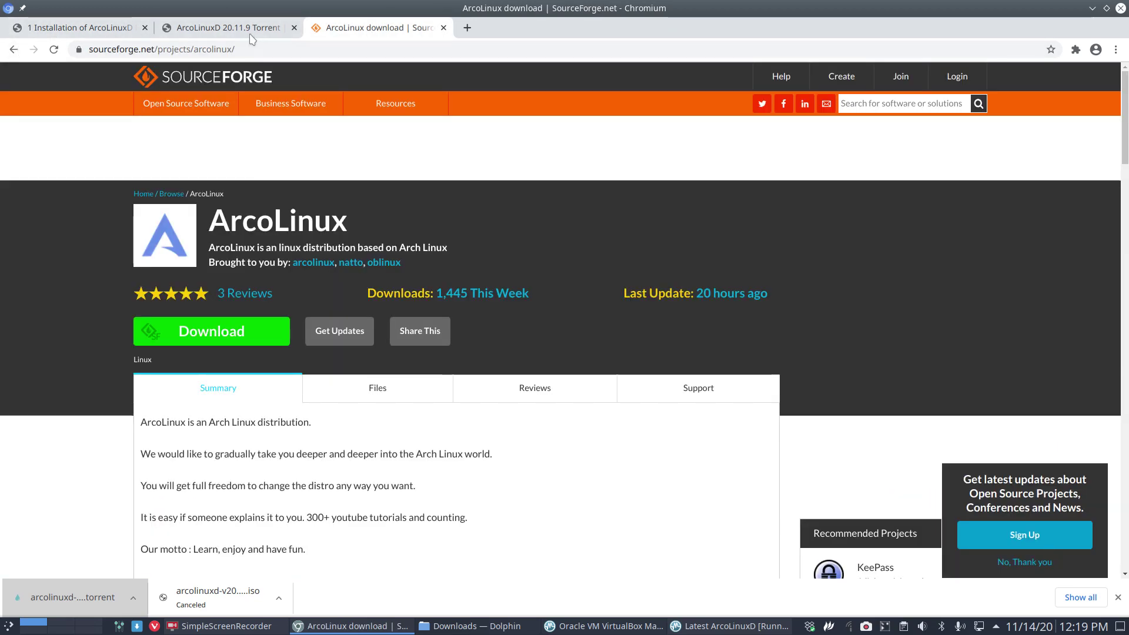
pyautogui.click(82, 31)
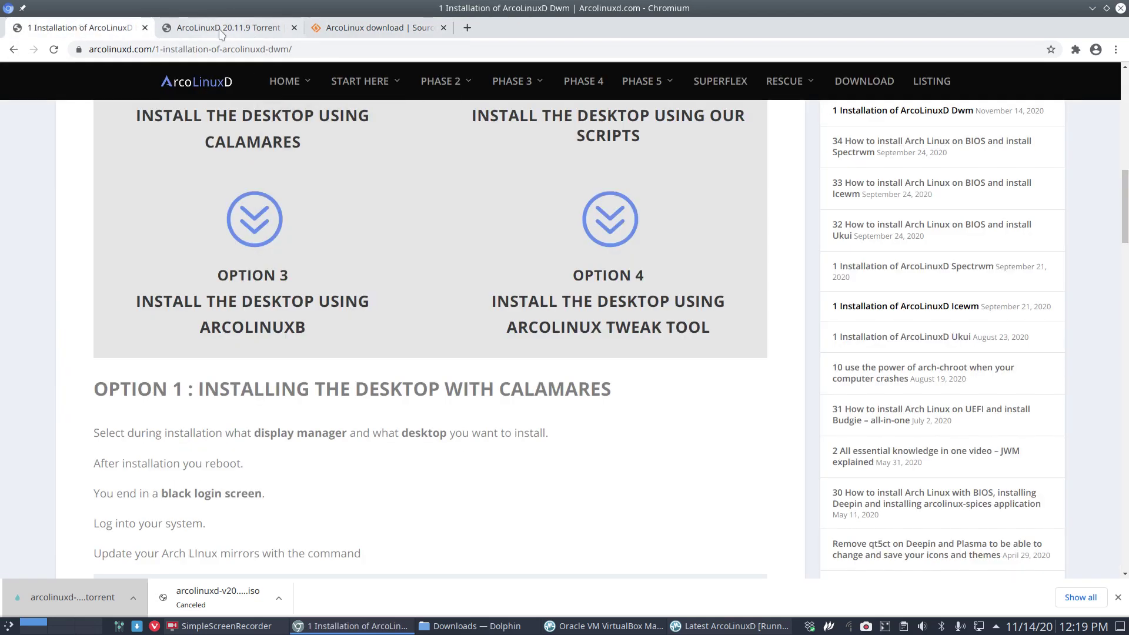
pyautogui.click(230, 29)
pyautogui.moveTo(405, 93)
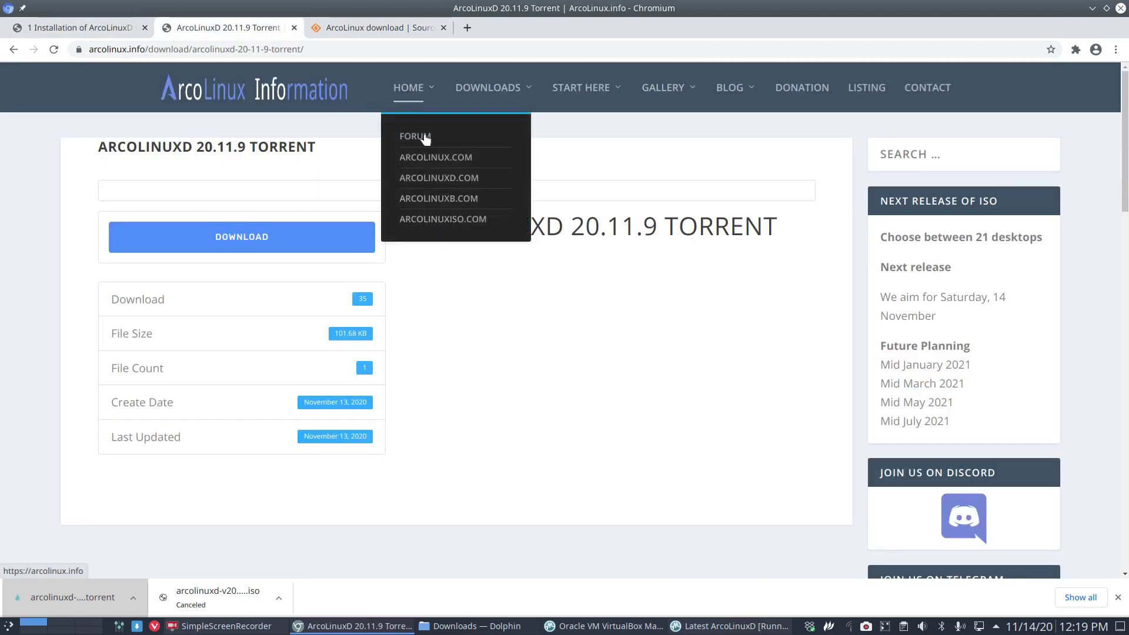
pyautogui.moveTo(494, 106)
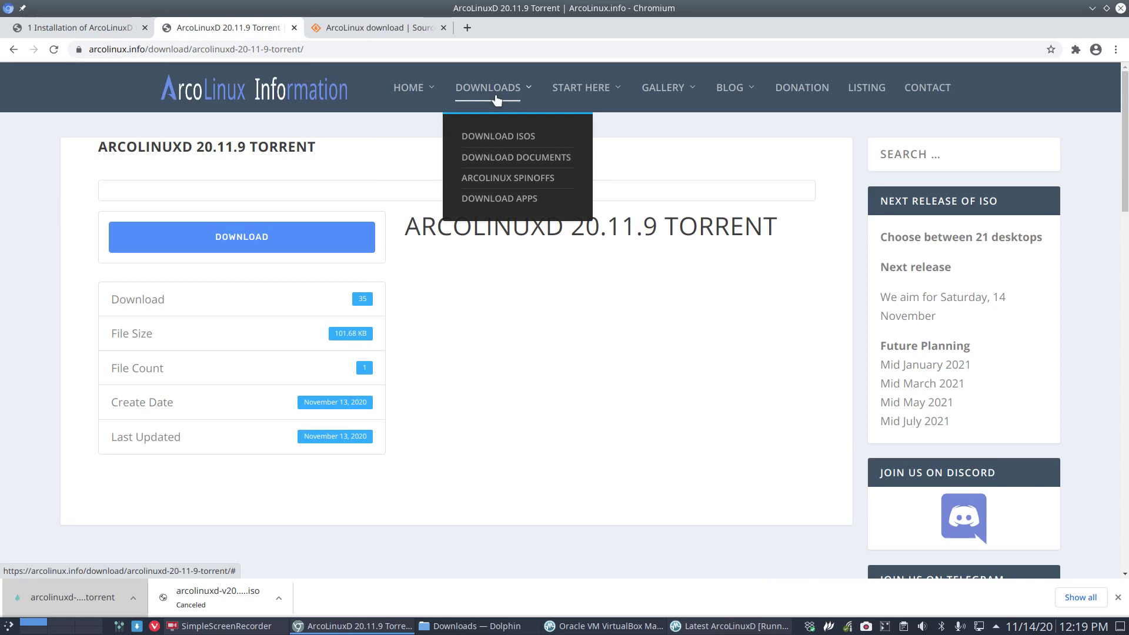
pyautogui.click(497, 139)
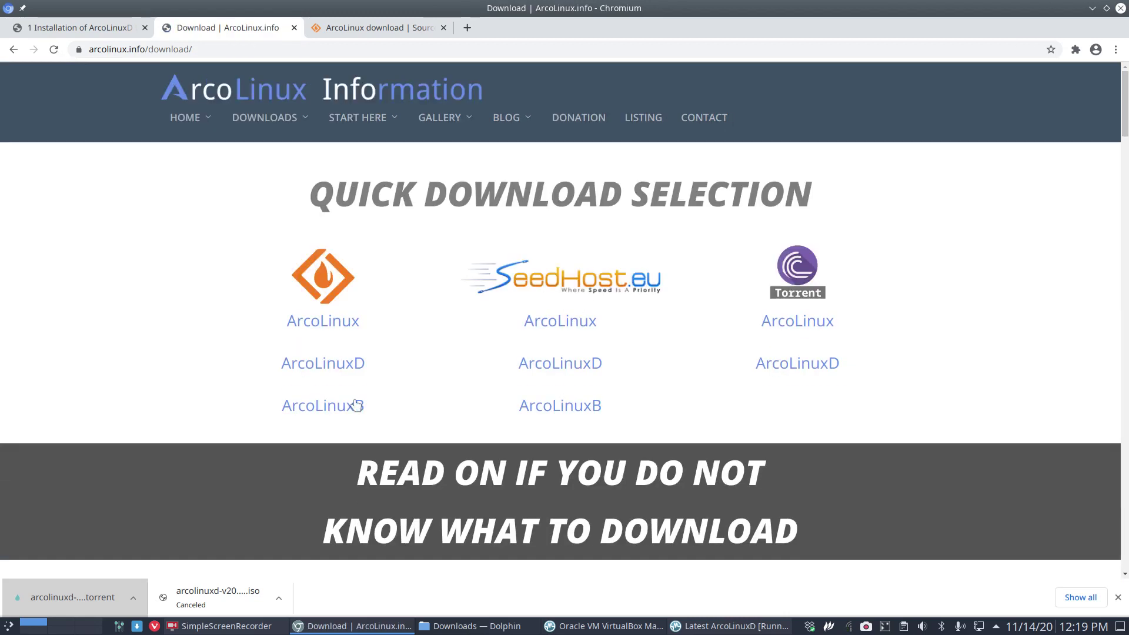
# - Open the ArcoLinuxB dwm folder on SourceForge, then return to the ArcoLinuxD Dwm guide
pyautogui.click(353, 404)
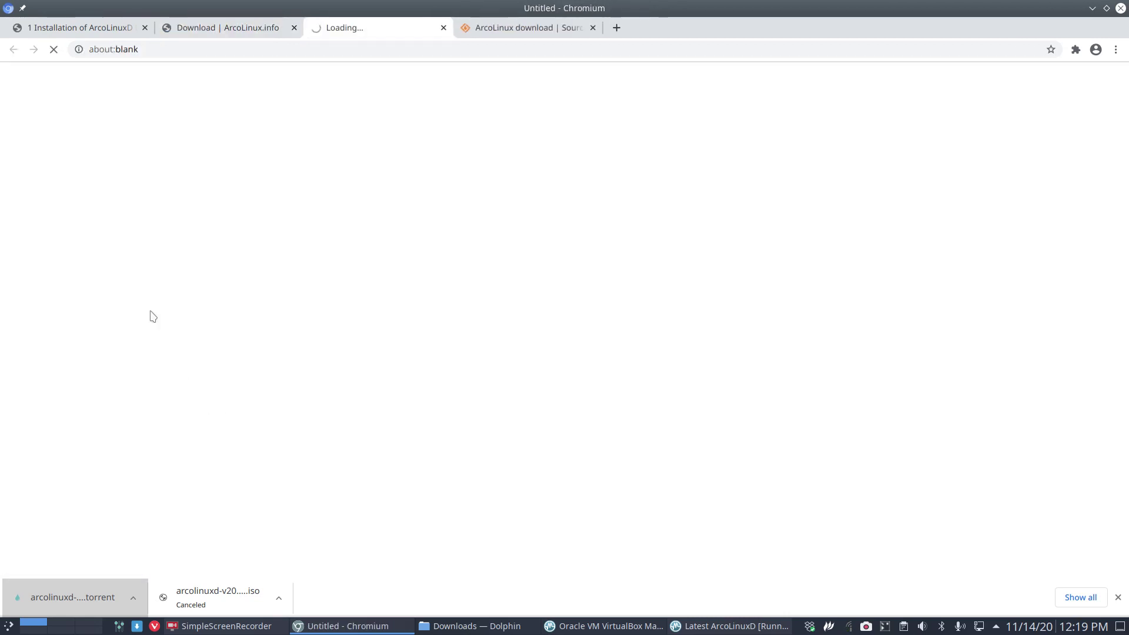
pyautogui.scroll(-4, 152, 317)
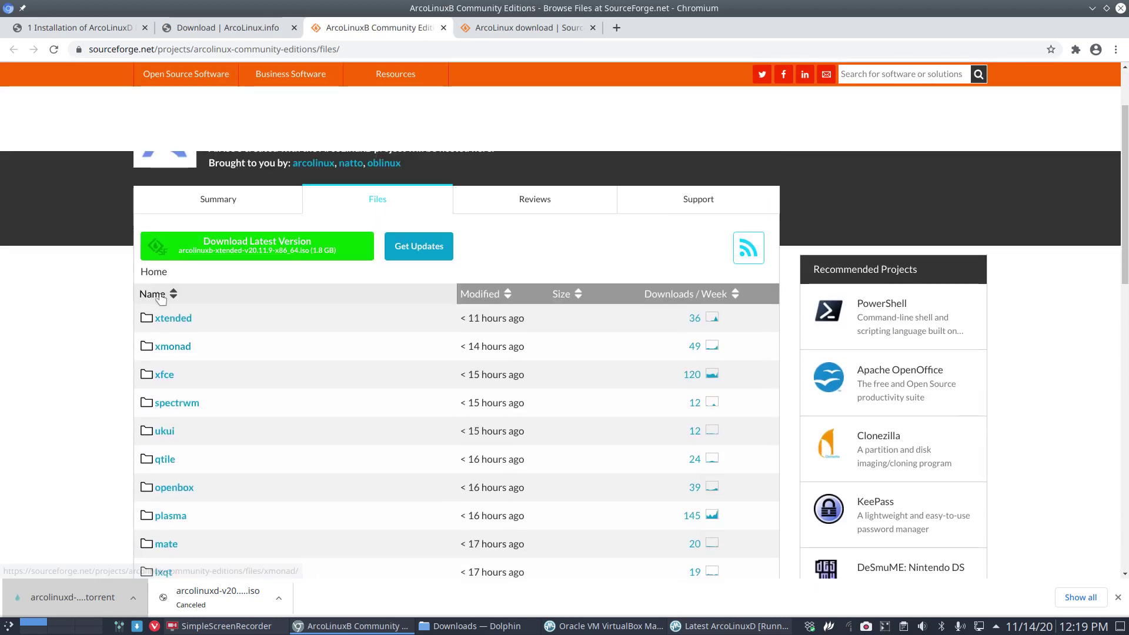
pyautogui.scroll(-2, 202, 394)
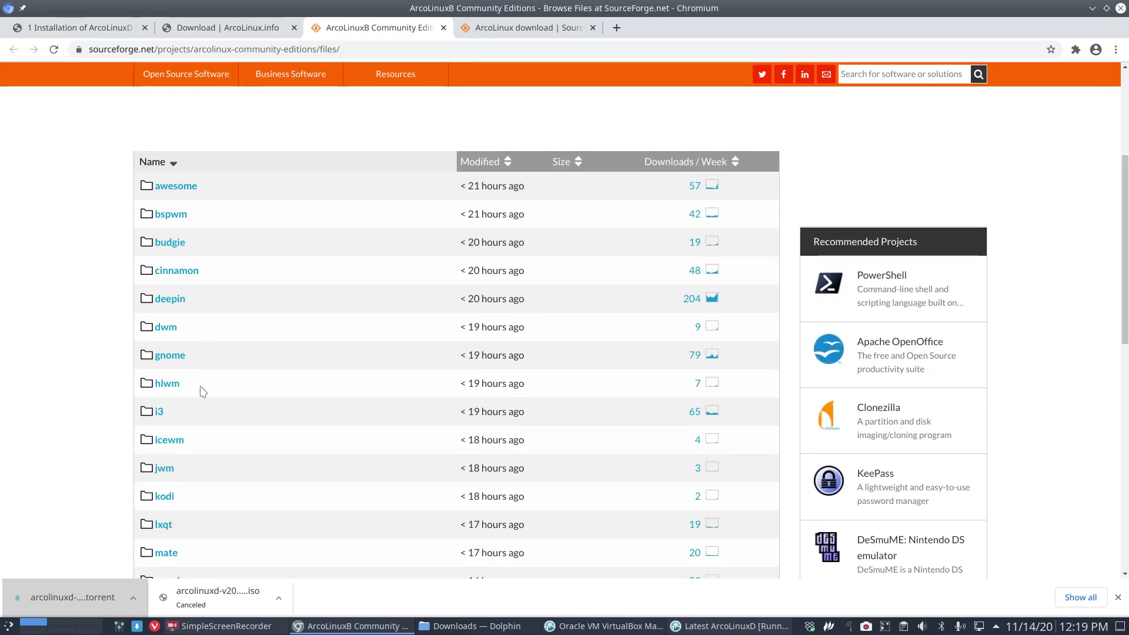
pyautogui.click(167, 331)
pyautogui.scroll(-2, 317, 353)
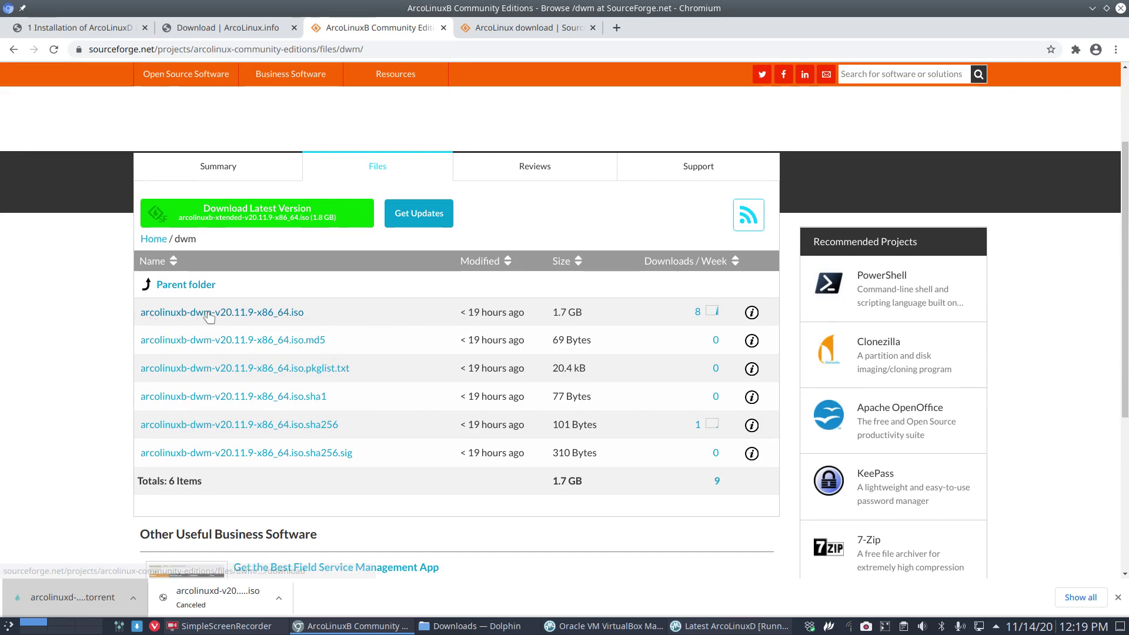
pyautogui.click(186, 29)
pyautogui.click(102, 27)
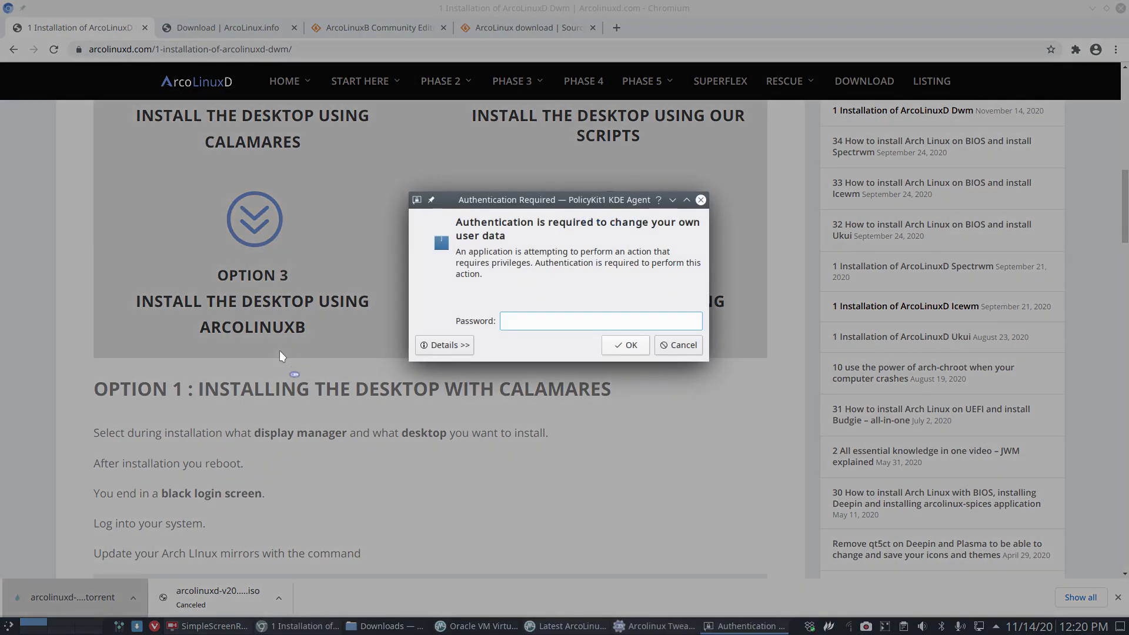
# - Authenticate the Tweak Tool, confirm dwm is installed in its Desktop Installer, then close it and minimise Chromium
pyautogui.write('•••••')
pyautogui.press('Return')
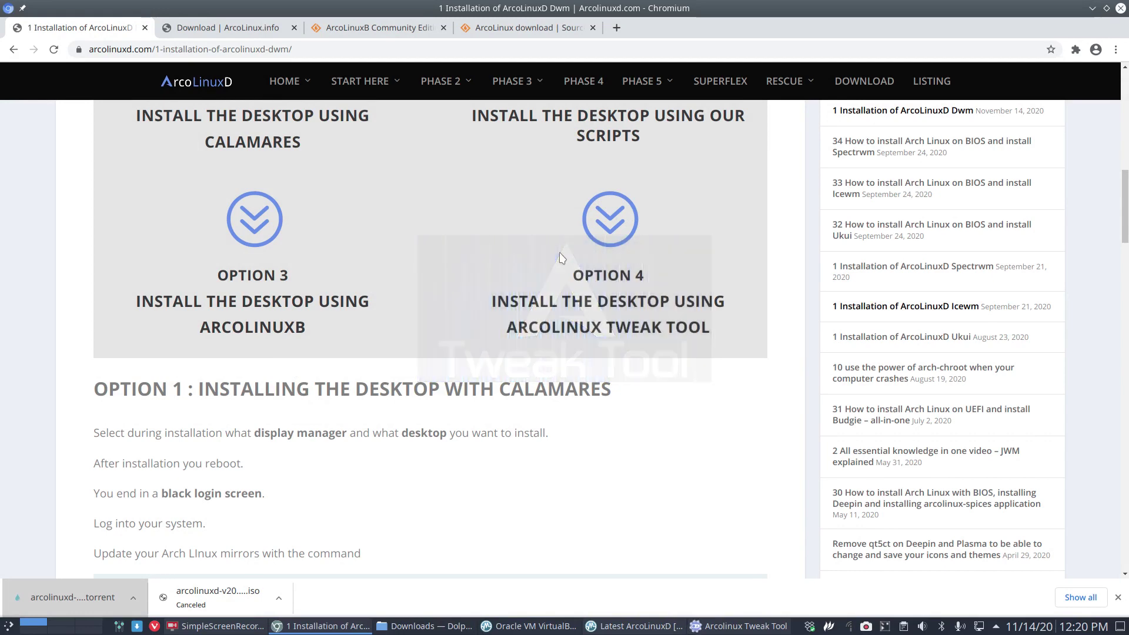
pyautogui.click(345, 206)
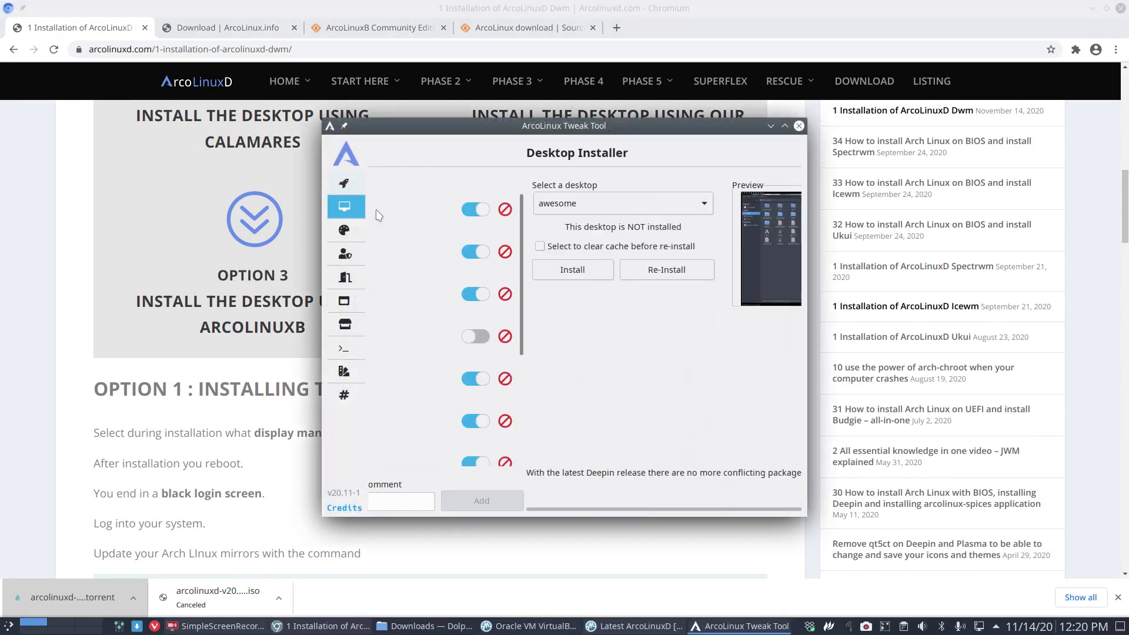
pyautogui.click(466, 203)
pyautogui.click(447, 295)
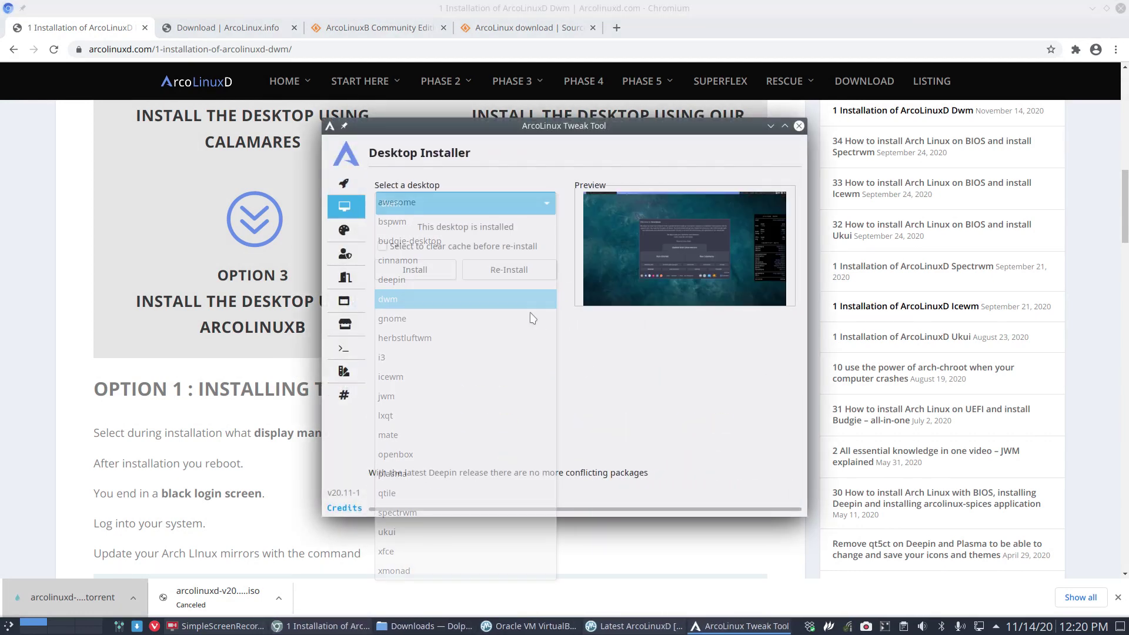
pyautogui.click(800, 127)
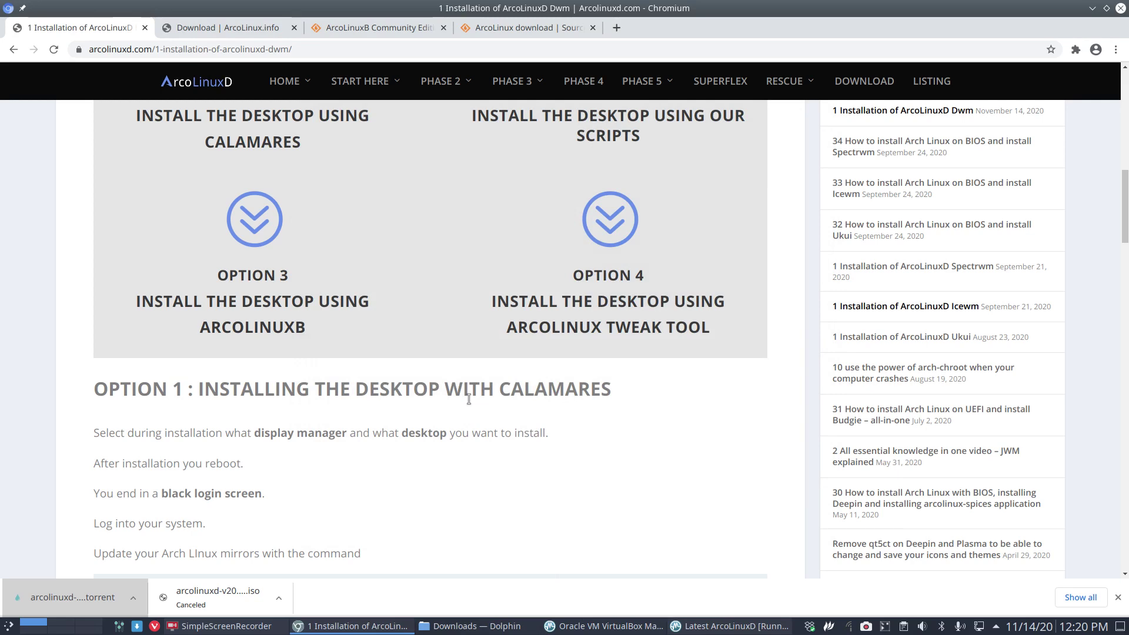
pyautogui.click(1093, 9)
# - Maximise the VirtualBox window, toggle full screen on and off, then reset the VM and boot the live medium
pyautogui.moveTo(918, 133); pyautogui.dragTo(568, 109)
pyautogui.doubleClick(568, 108)
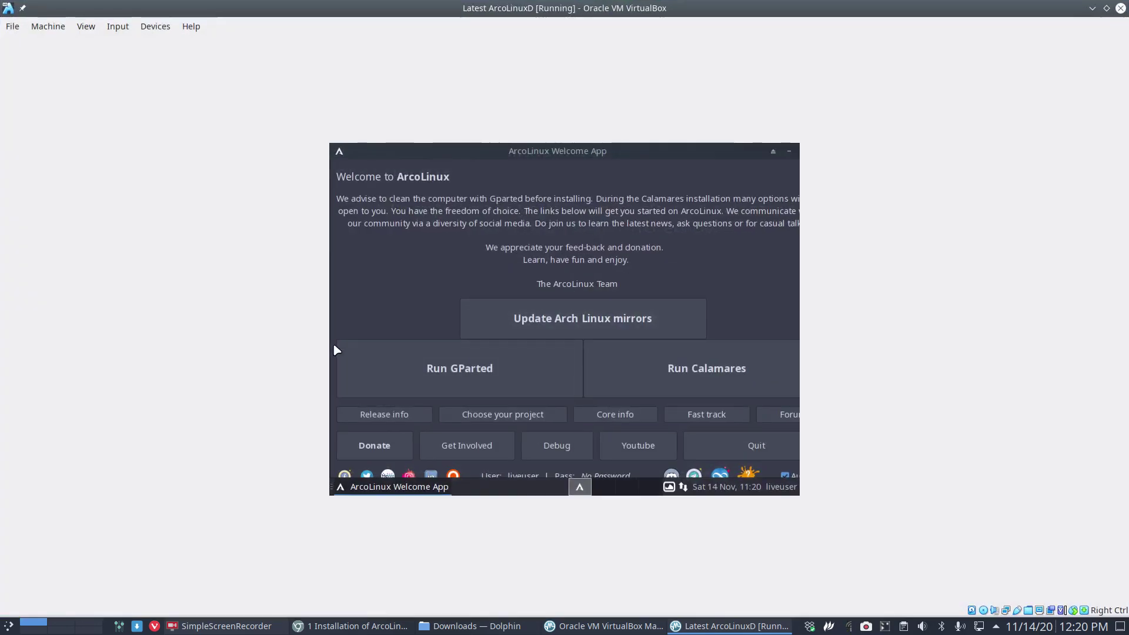
pyautogui.hotkey('ctrl', 'f')
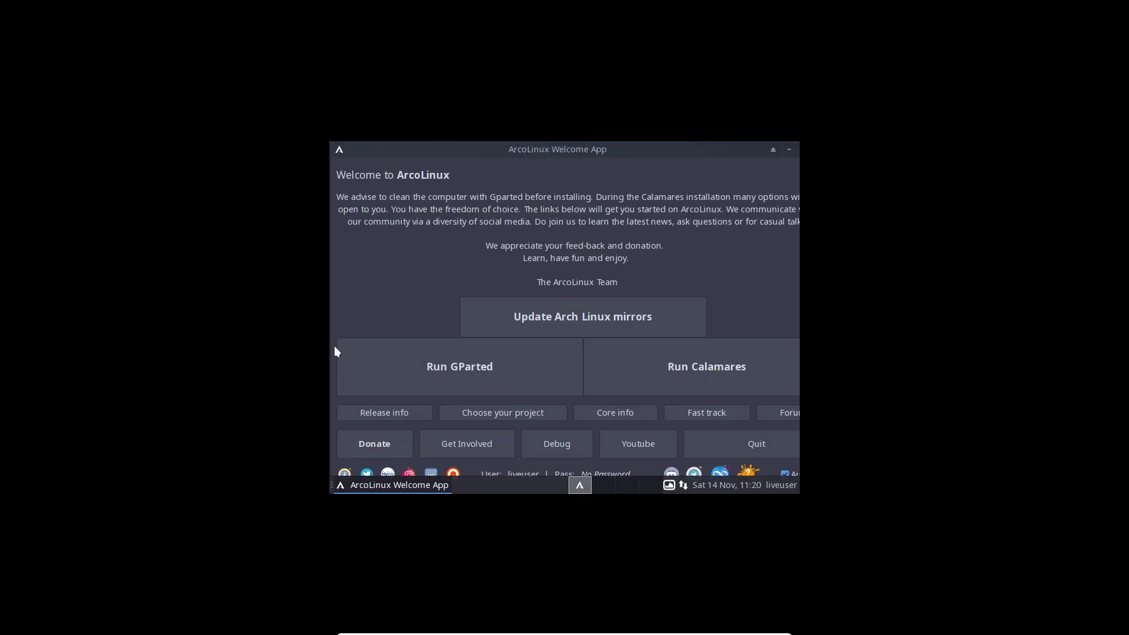
pyautogui.hotkey('ctrl', 'f')
pyautogui.hotkey('ctrl', 'f')
pyautogui.hotkey('ctrl', 'r')
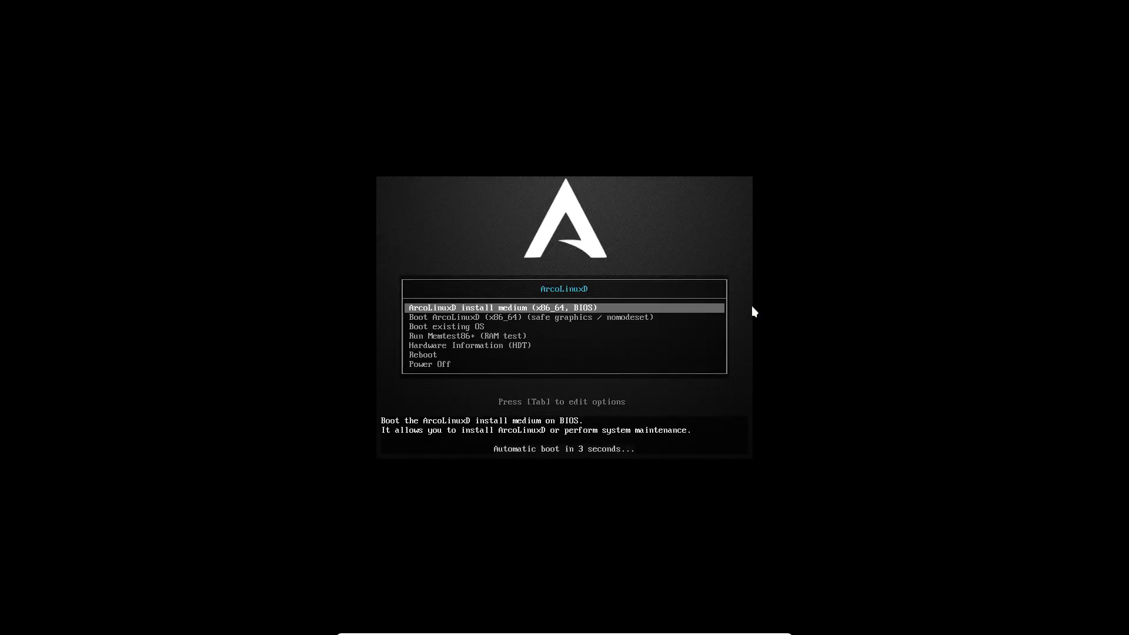
pyautogui.press('Return')
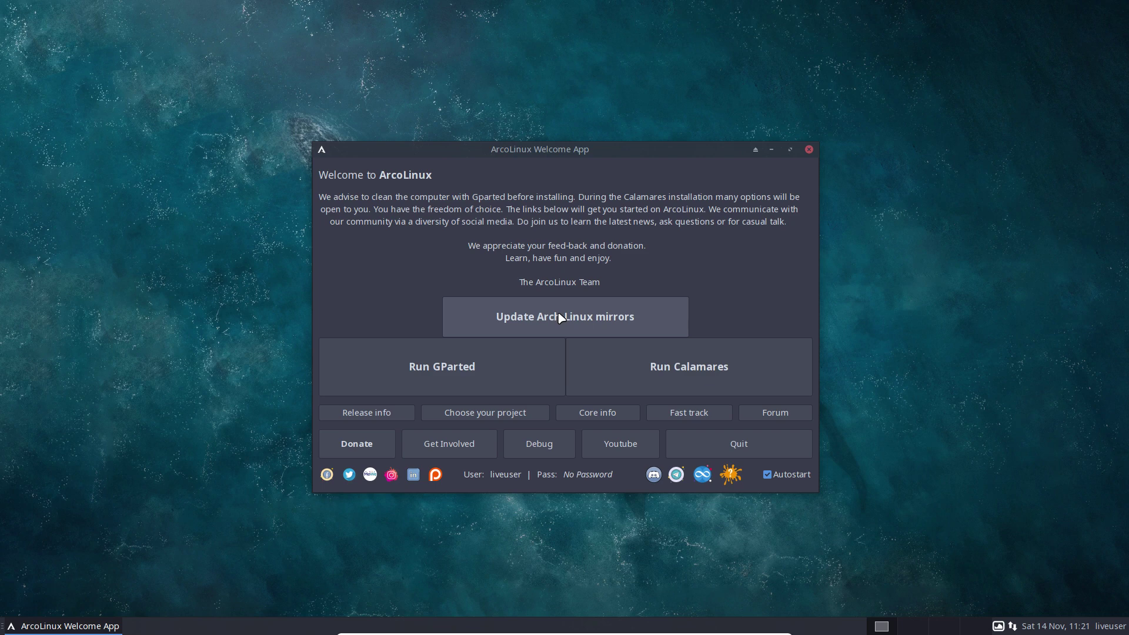
# - Open a terminal on the desktop with RXVT Unicode as the preferred terminal emulator
pyautogui.rightClick(186, 260)
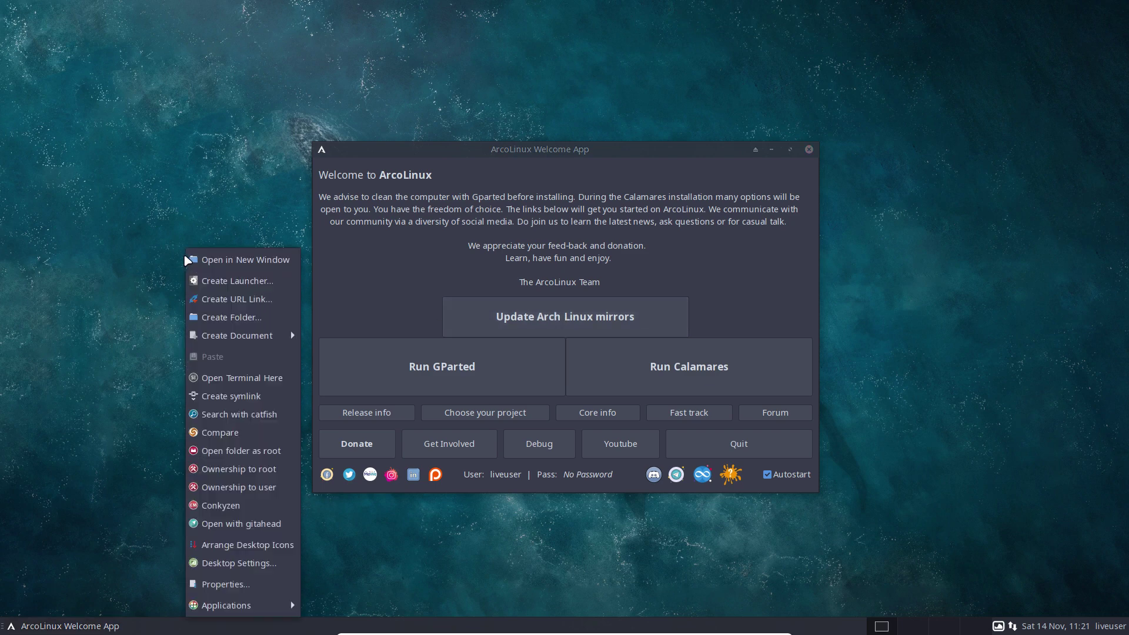
pyautogui.click(248, 378)
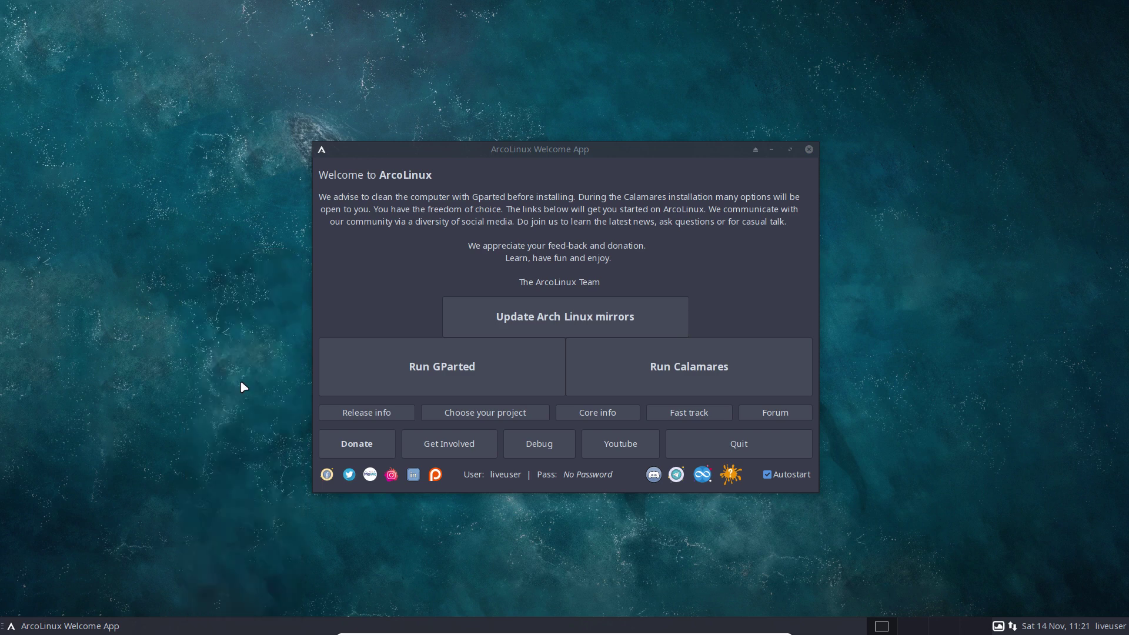
pyautogui.click(546, 325)
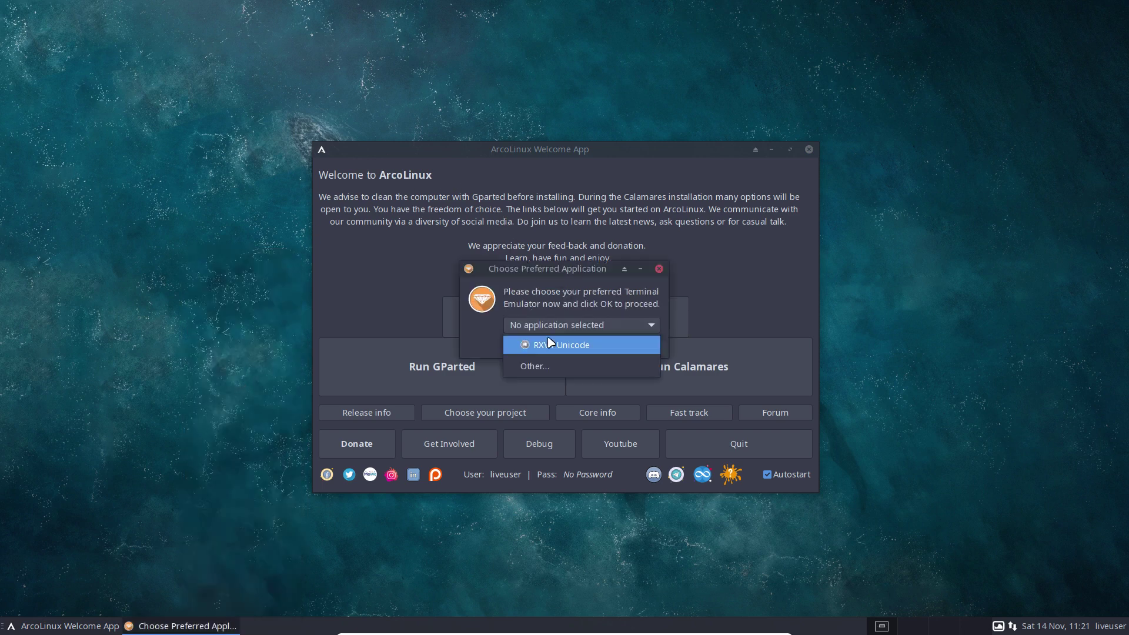
pyautogui.click(569, 348)
pyautogui.click(628, 350)
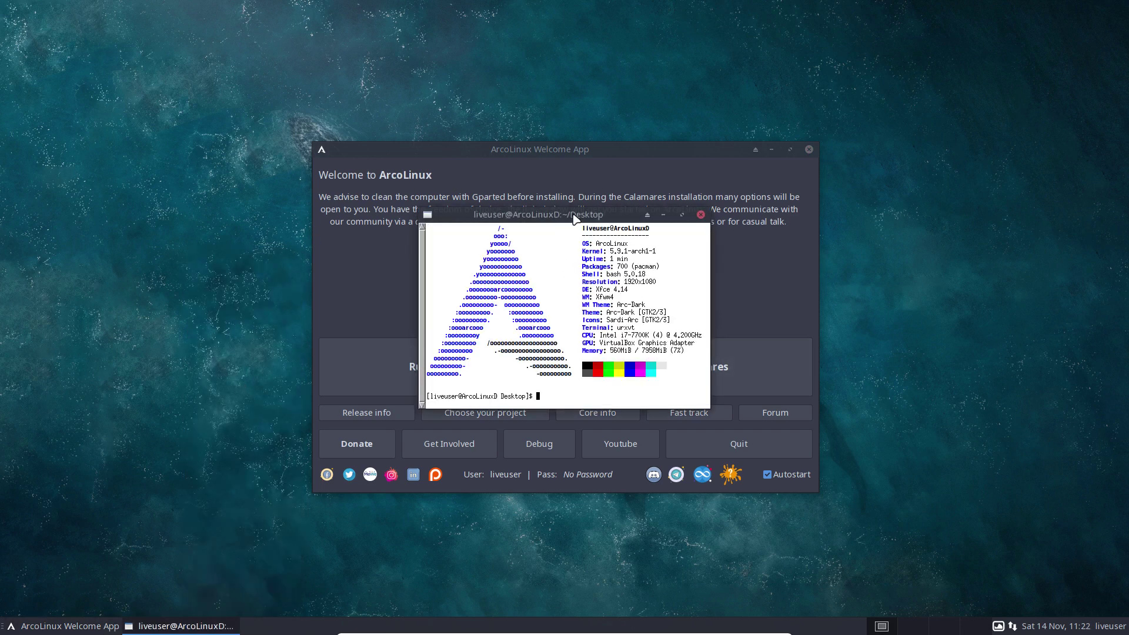
pyautogui.moveTo(506, 222); pyautogui.dragTo(118, 37)
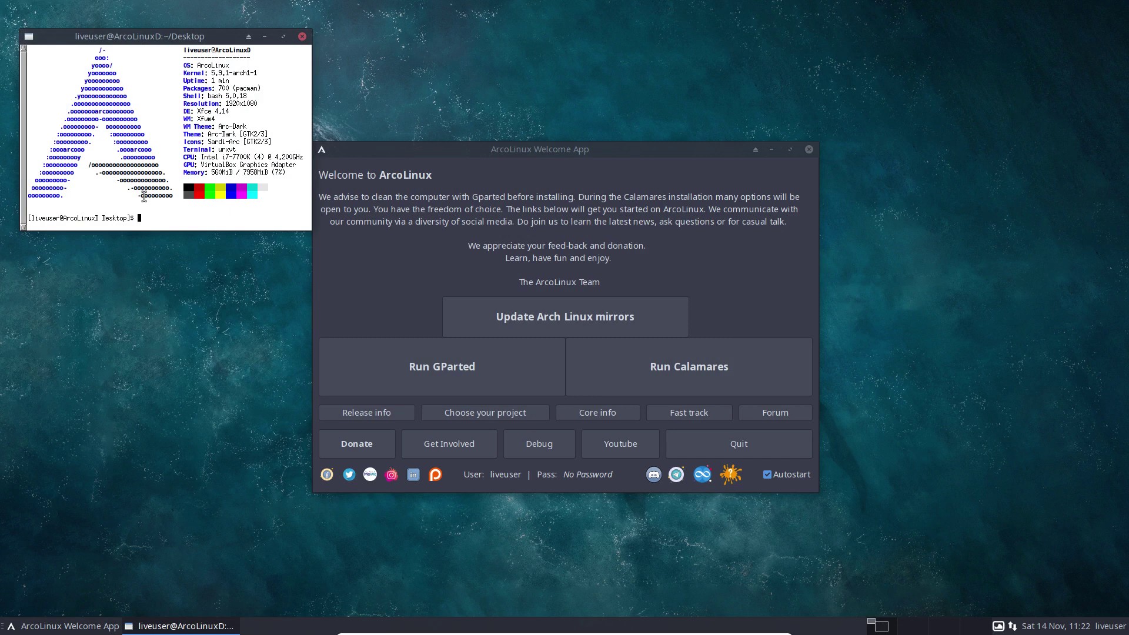
# - Run nmirrorlist, inspect the Worldwide mirror servers in nano, then close the terminal
pyautogui.write('nmir')
pyautogui.press('Tab')
pyautogui.press('Return')
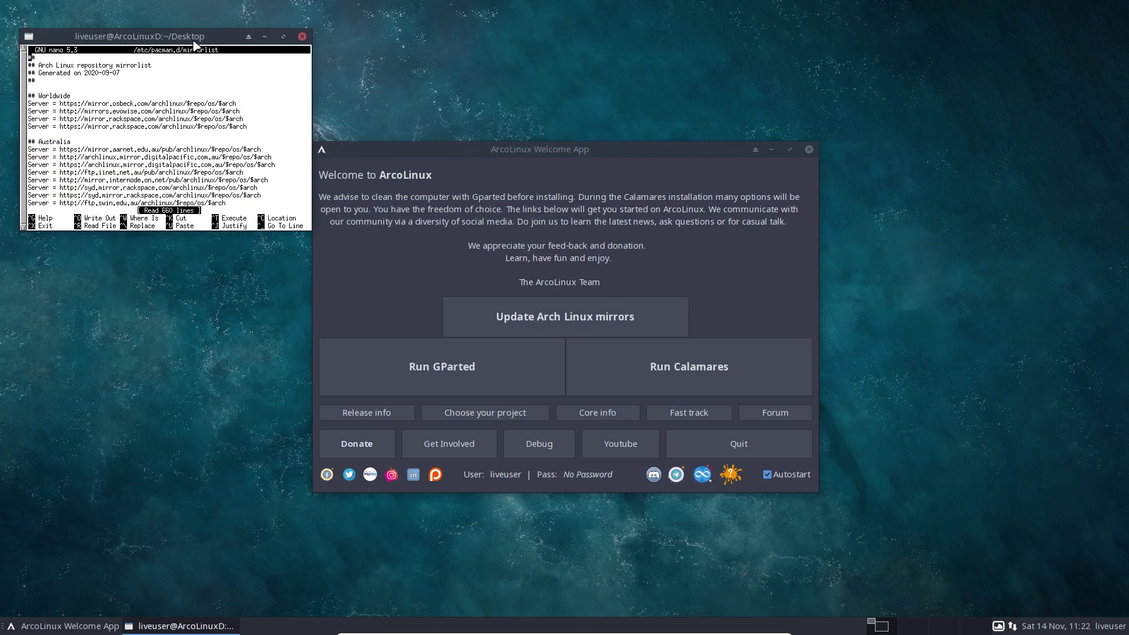
pyautogui.moveTo(196, 36); pyautogui.dragTo(209, 123)
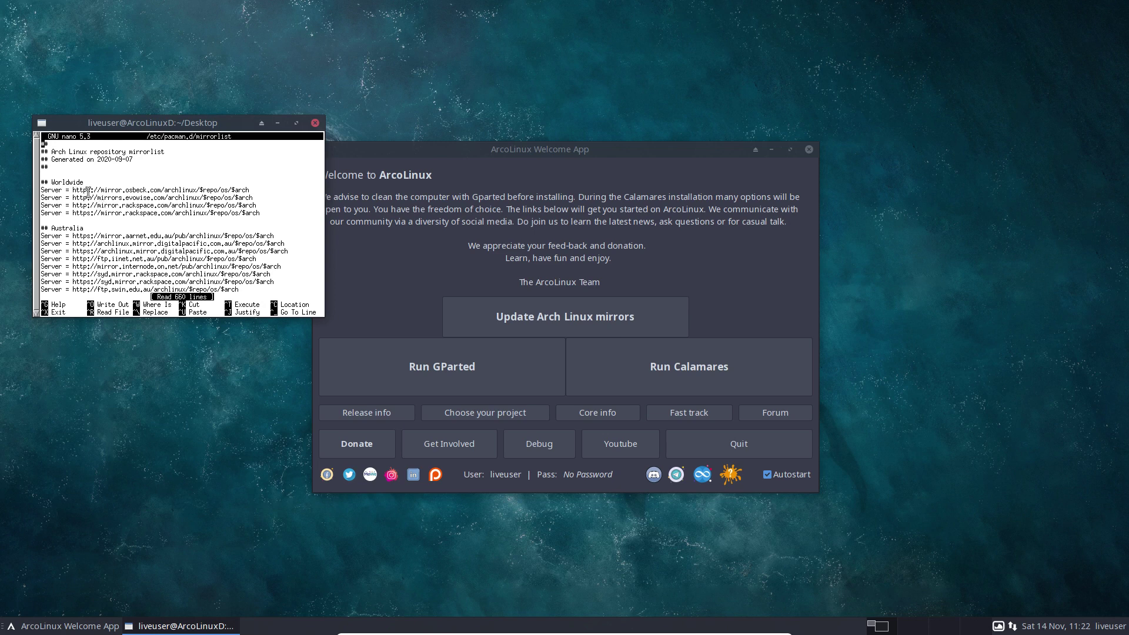
pyautogui.moveTo(265, 189); pyautogui.dragTo(73, 189)
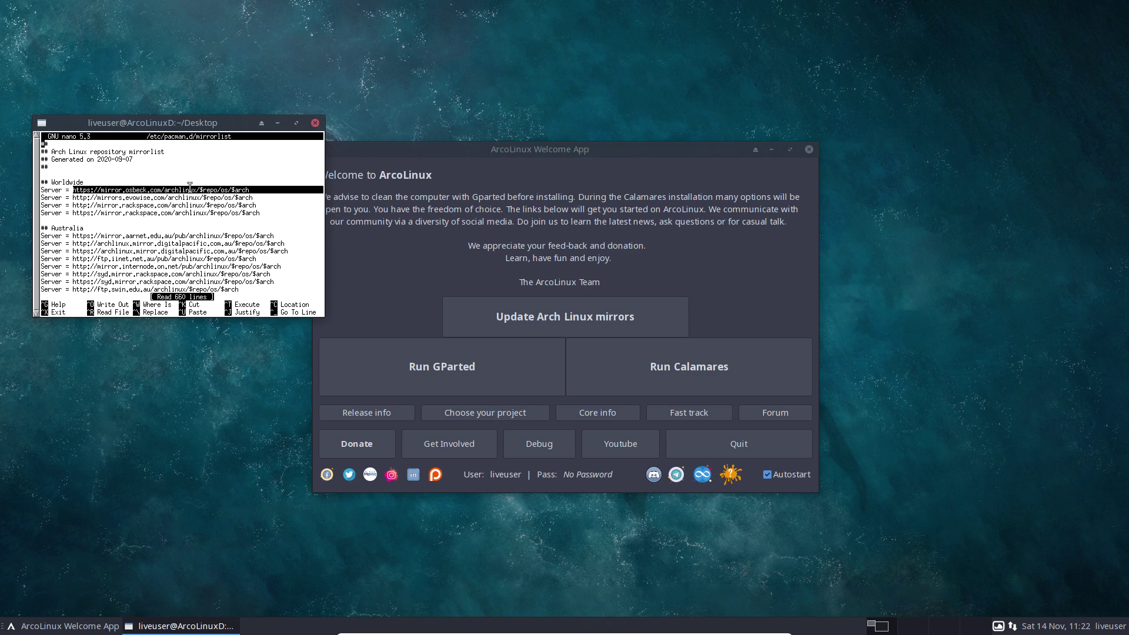
pyautogui.moveTo(139, 189); pyautogui.dragTo(180, 189)
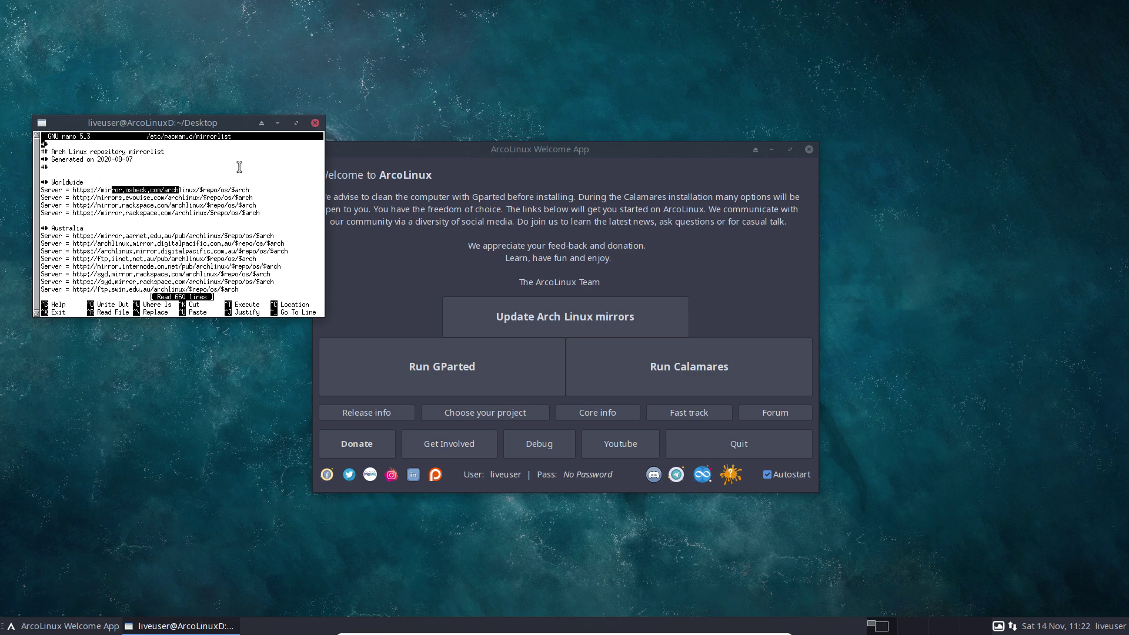
pyautogui.click(315, 122)
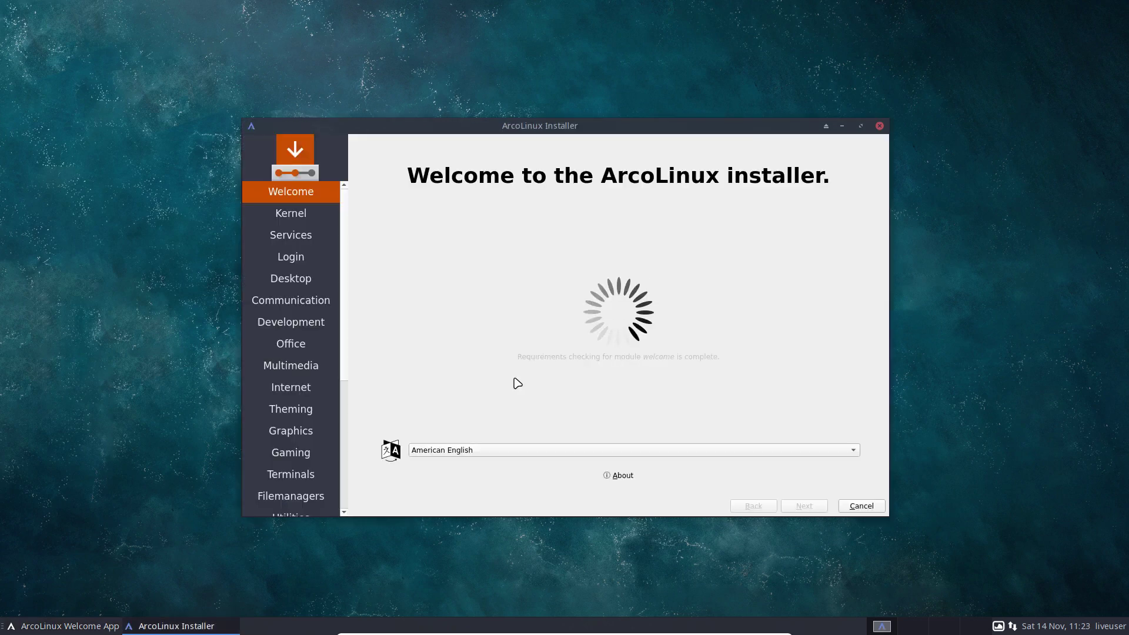
# - Run GParted to confirm the 30.53 GiB /dev/sda disk is unallocated, then close it
pyautogui.moveTo(574, 122); pyautogui.dragTo(736, 75)
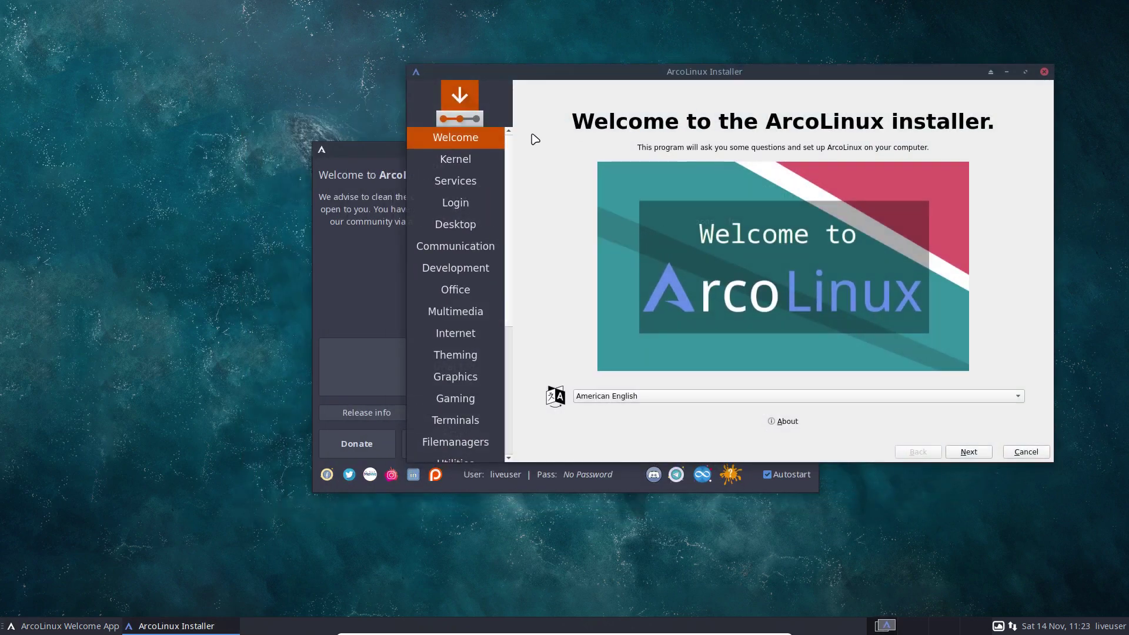
pyautogui.moveTo(362, 150); pyautogui.dragTo(155, 108)
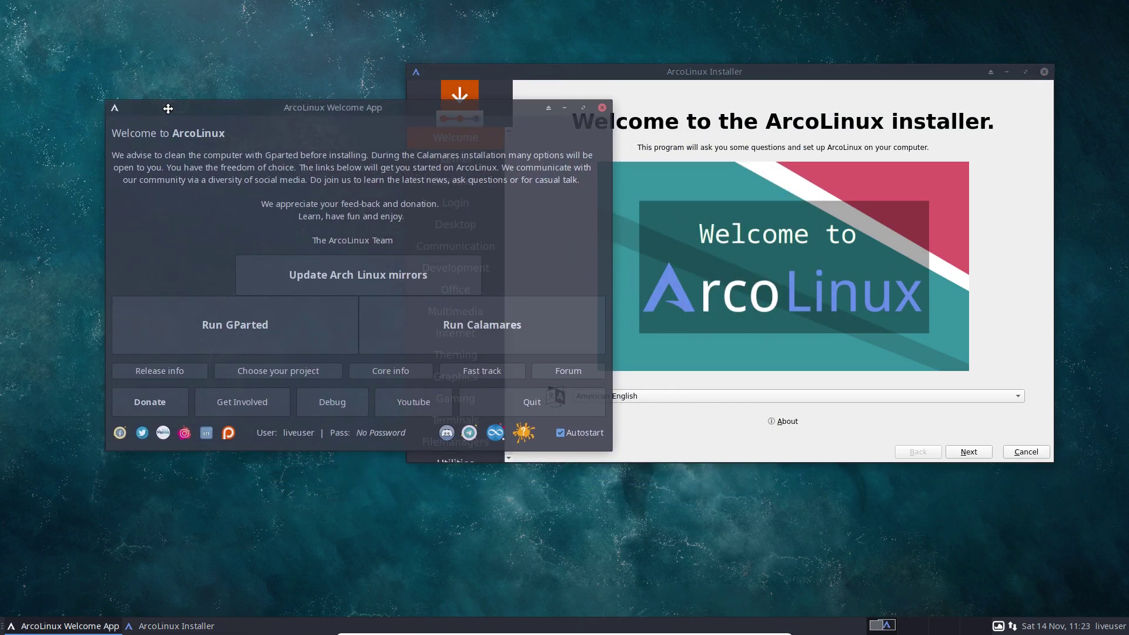
pyautogui.click(263, 325)
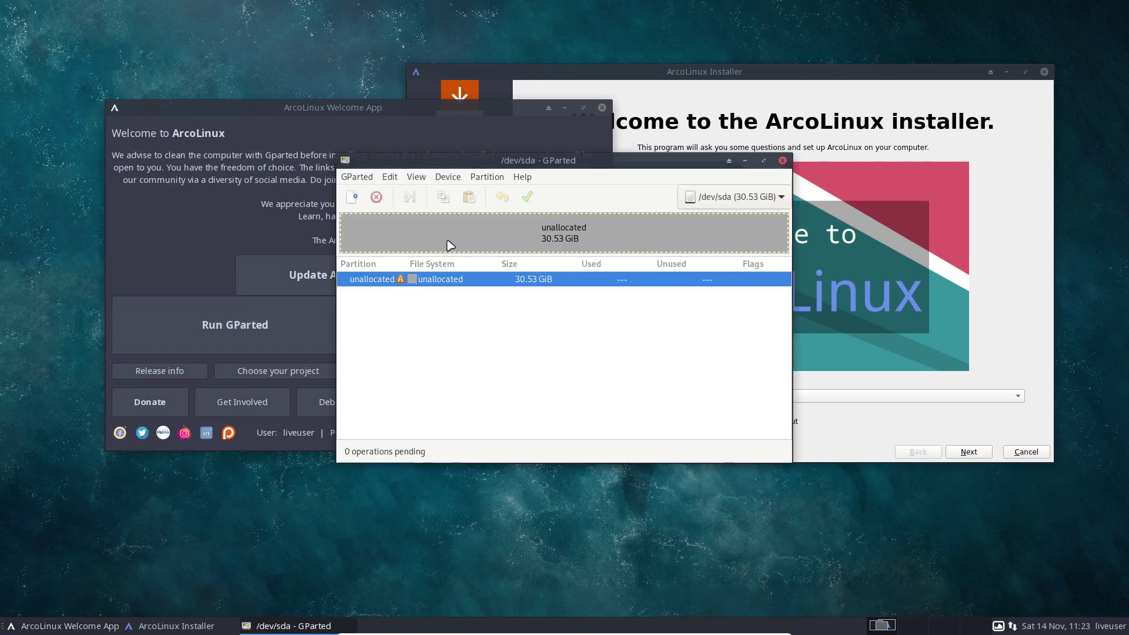
pyautogui.click(357, 178)
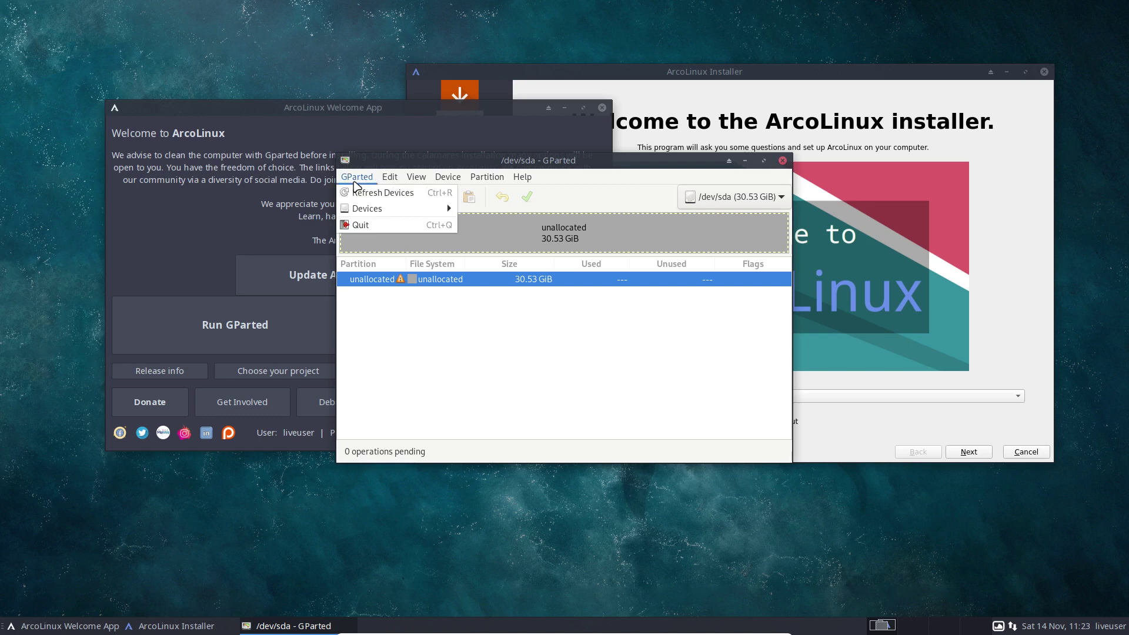
pyautogui.click(550, 240)
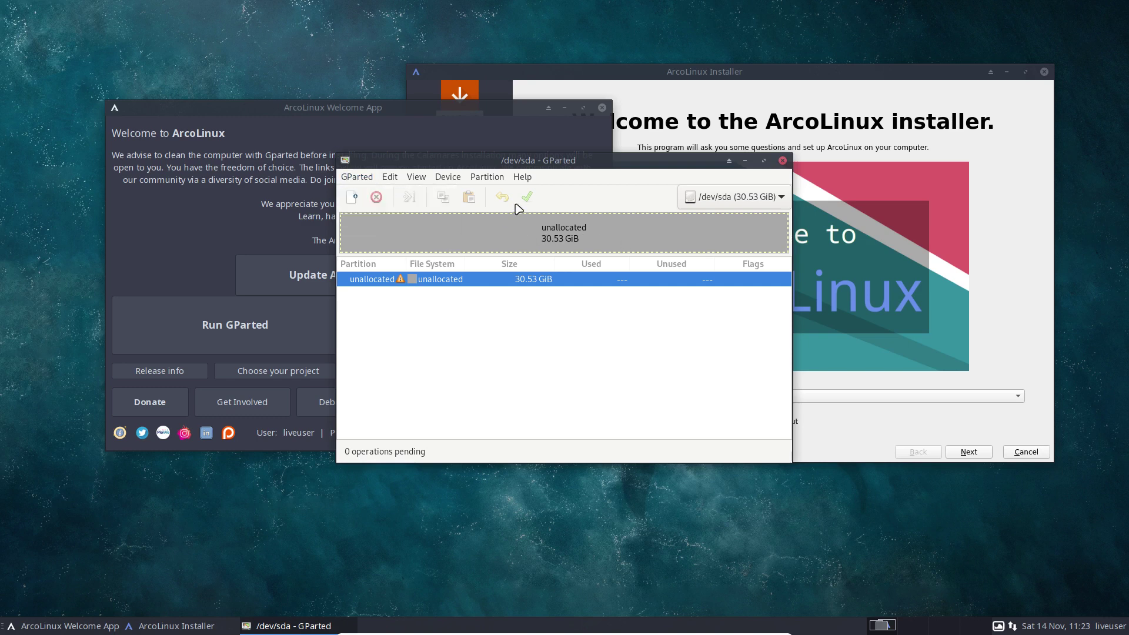
pyautogui.click(782, 160)
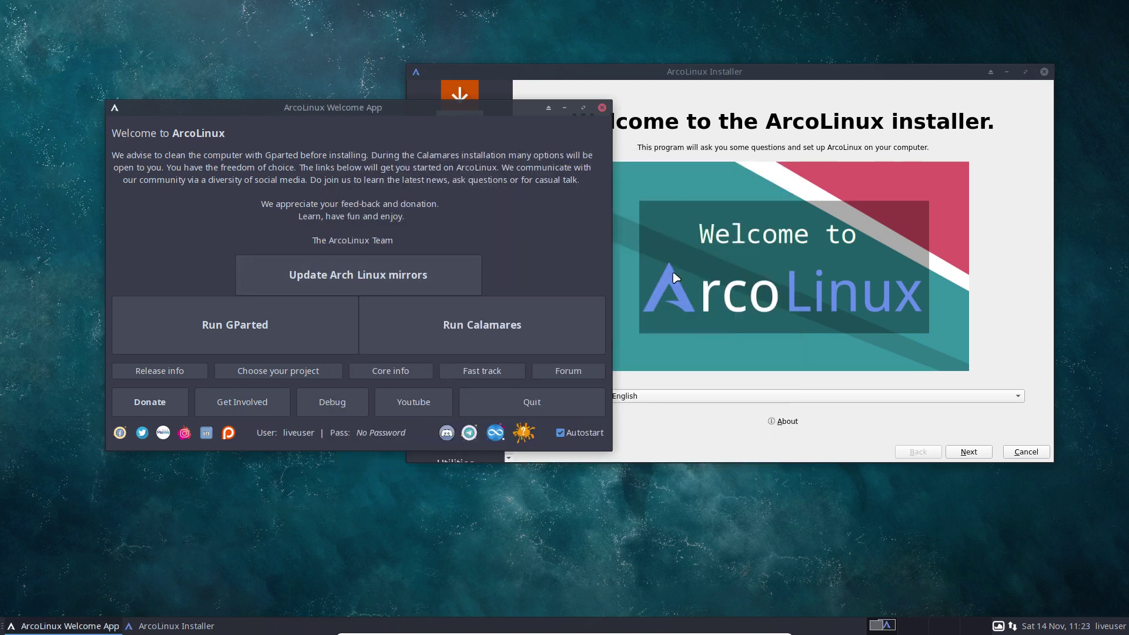
# - Arrange the installer and Welcome App windows side by side, leaving the installer in front
pyautogui.click(693, 72)
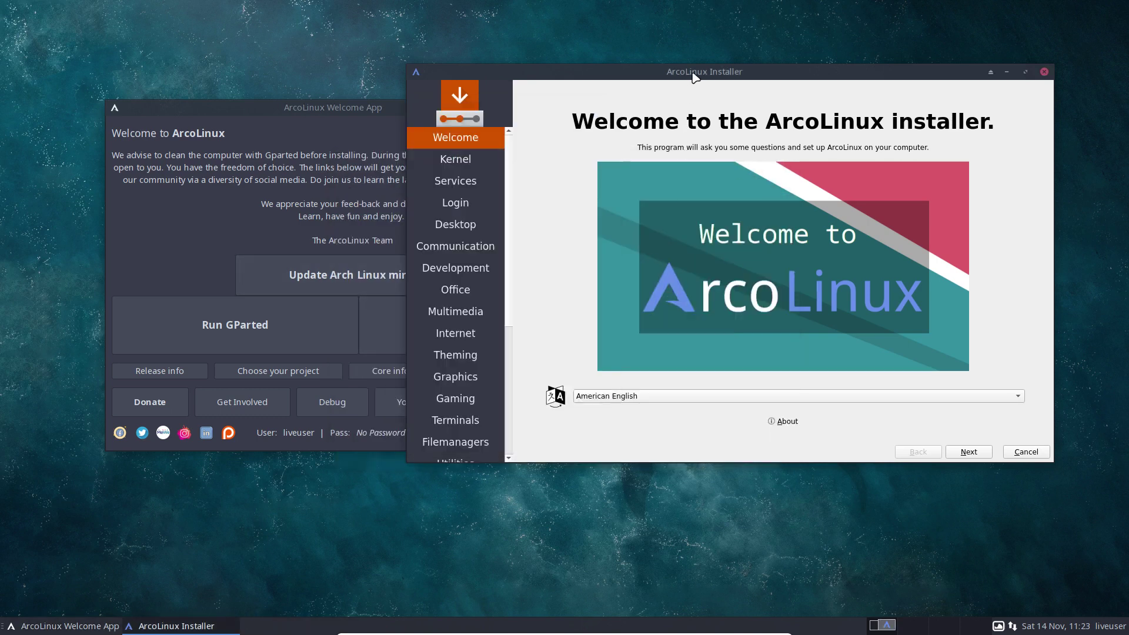
pyautogui.moveTo(693, 73); pyautogui.dragTo(606, 76)
pyautogui.moveTo(255, 104); pyautogui.dragTo(257, 103)
pyautogui.moveTo(625, 79); pyautogui.dragTo(596, 78)
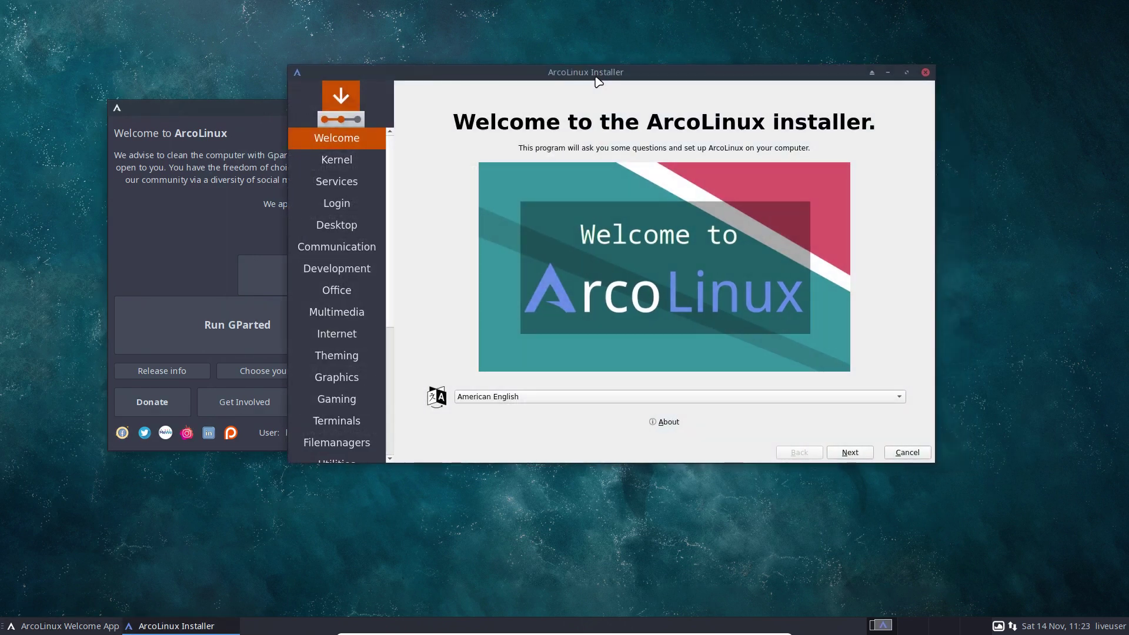
pyautogui.click(210, 191)
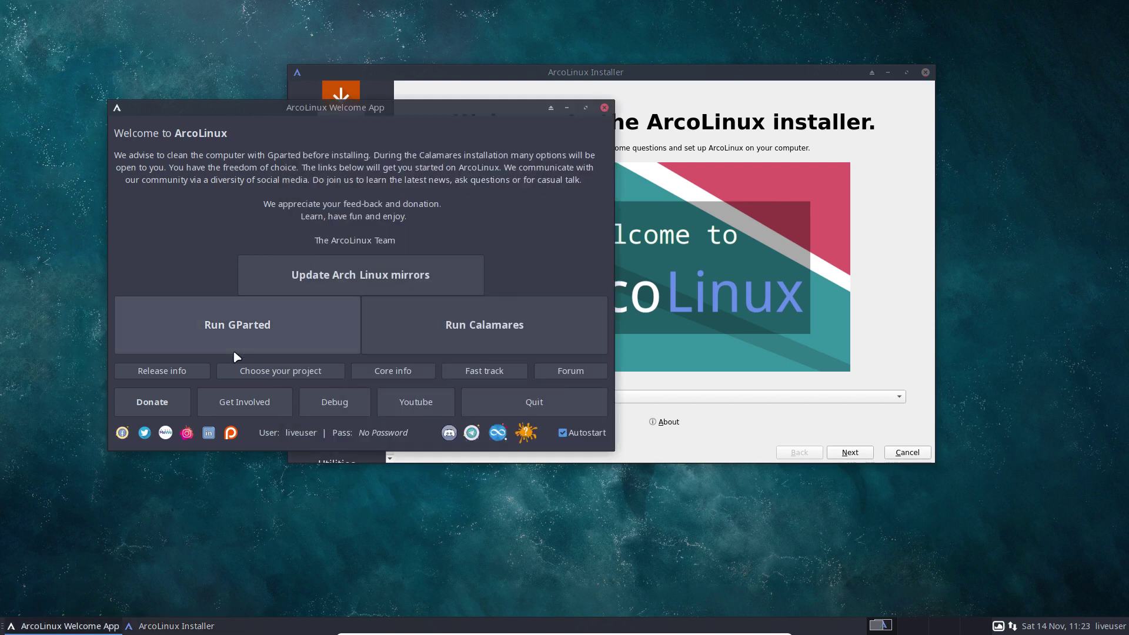
pyautogui.click(669, 78)
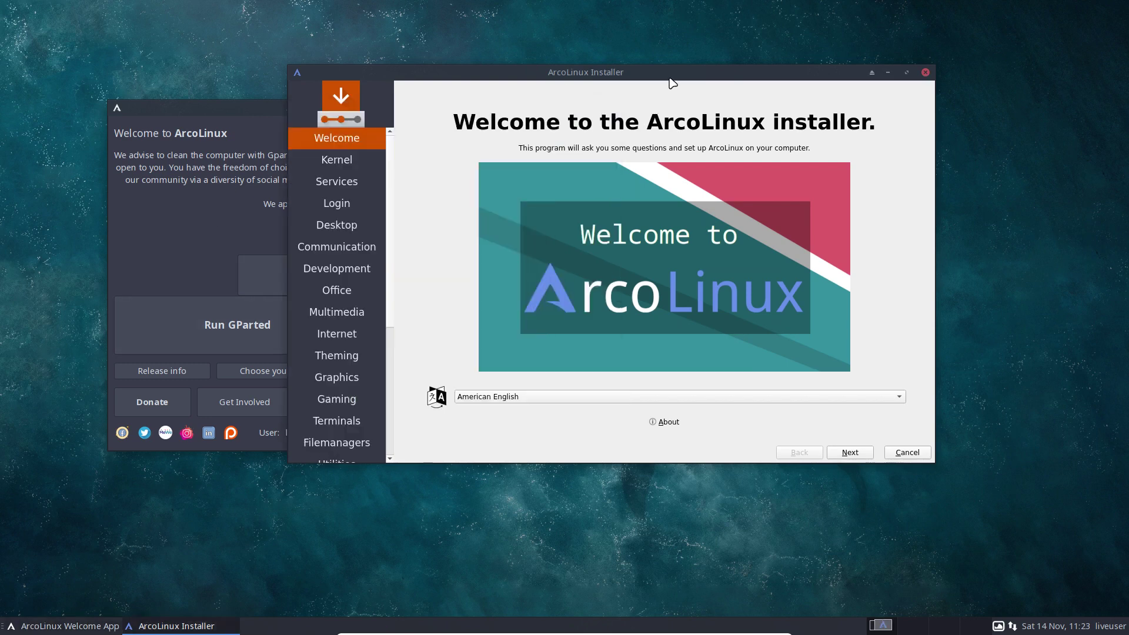
# - Quit the ArcoLinux Welcome App and reposition the installer window
pyautogui.click(245, 105)
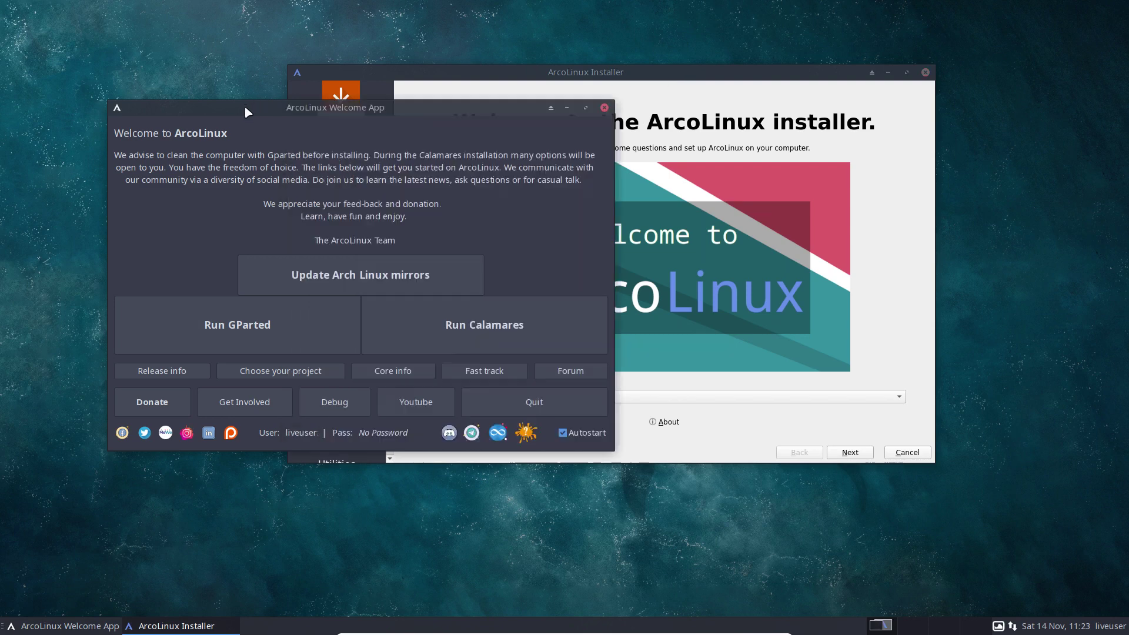
pyautogui.click(547, 405)
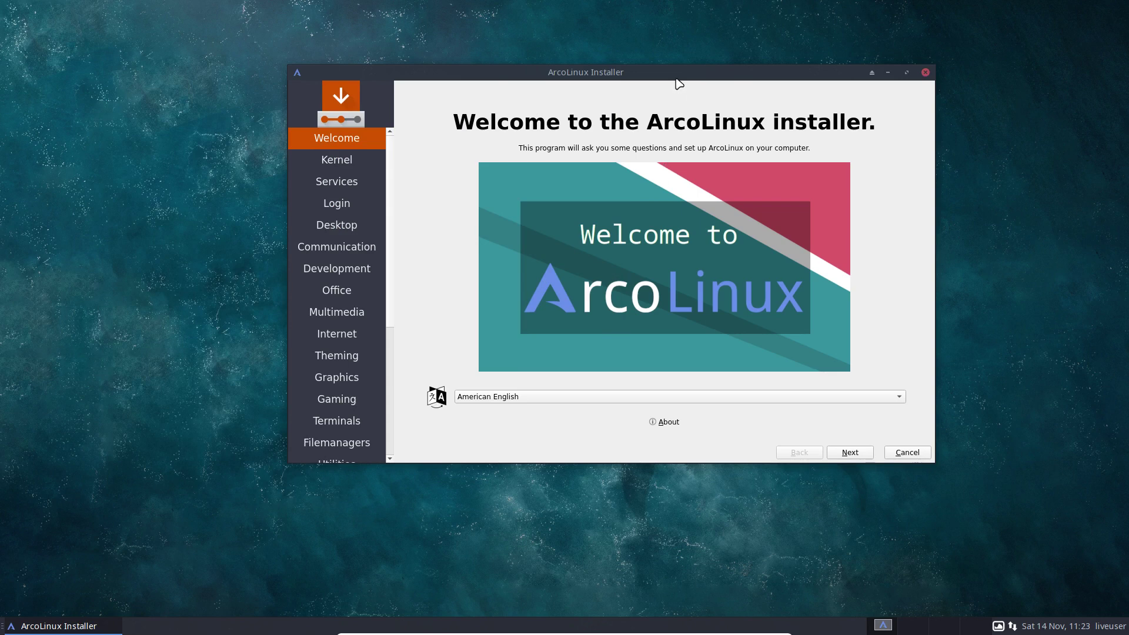
pyautogui.moveTo(677, 78); pyautogui.dragTo(601, 67)
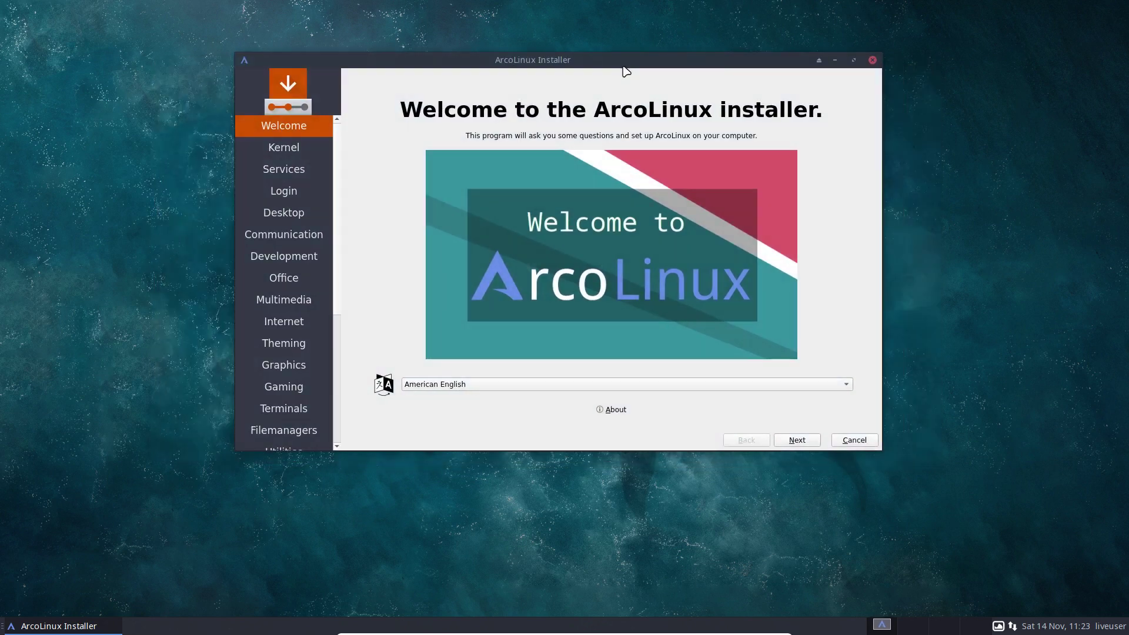
# - Check the Calamares About info (version 3.2.32.1) and keep American English as the language
pyautogui.click(612, 411)
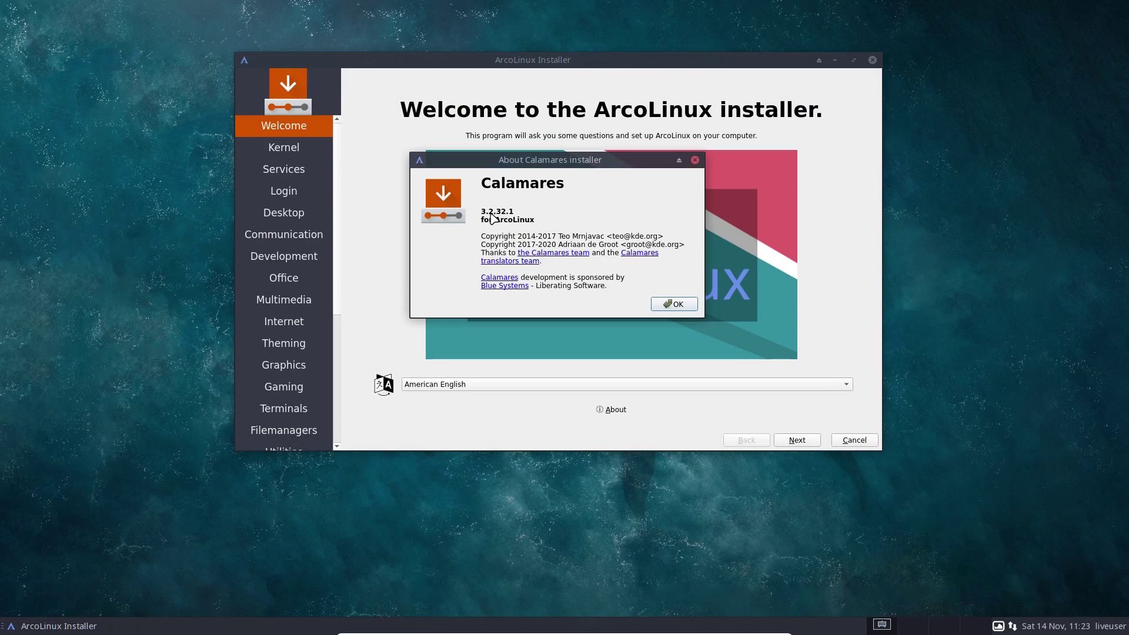
pyautogui.click(670, 304)
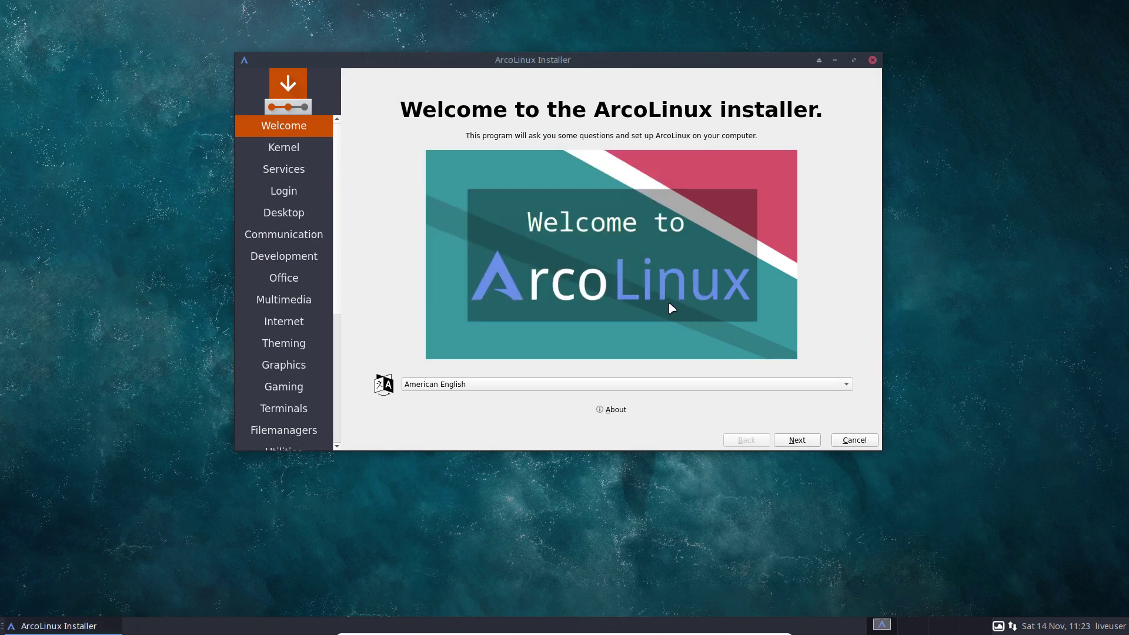
pyautogui.click(744, 389)
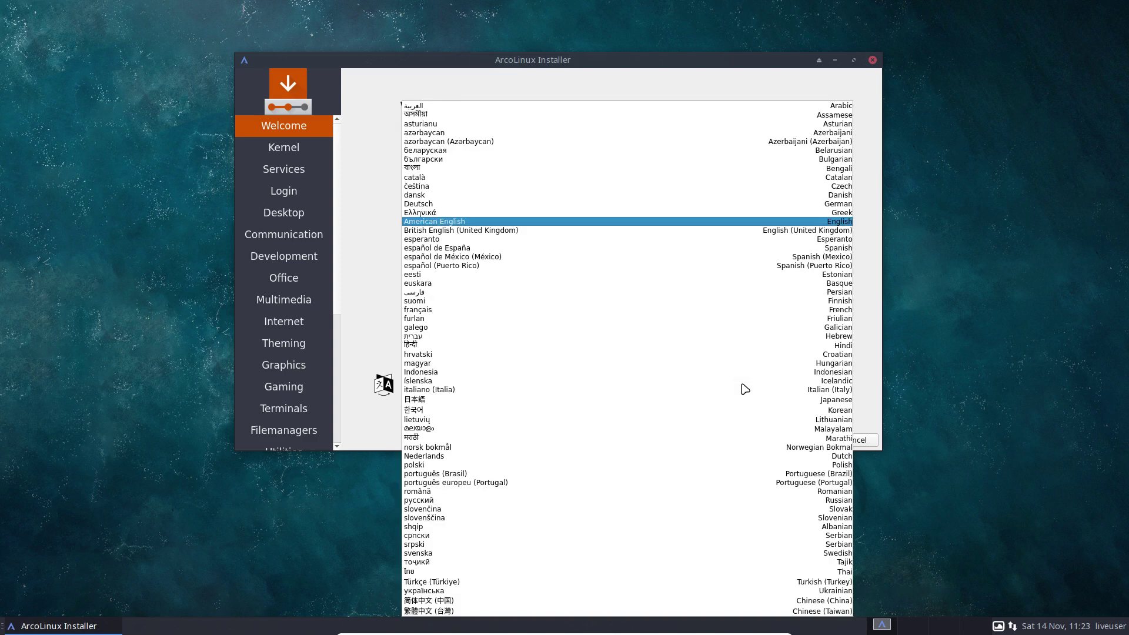
pyautogui.click(461, 222)
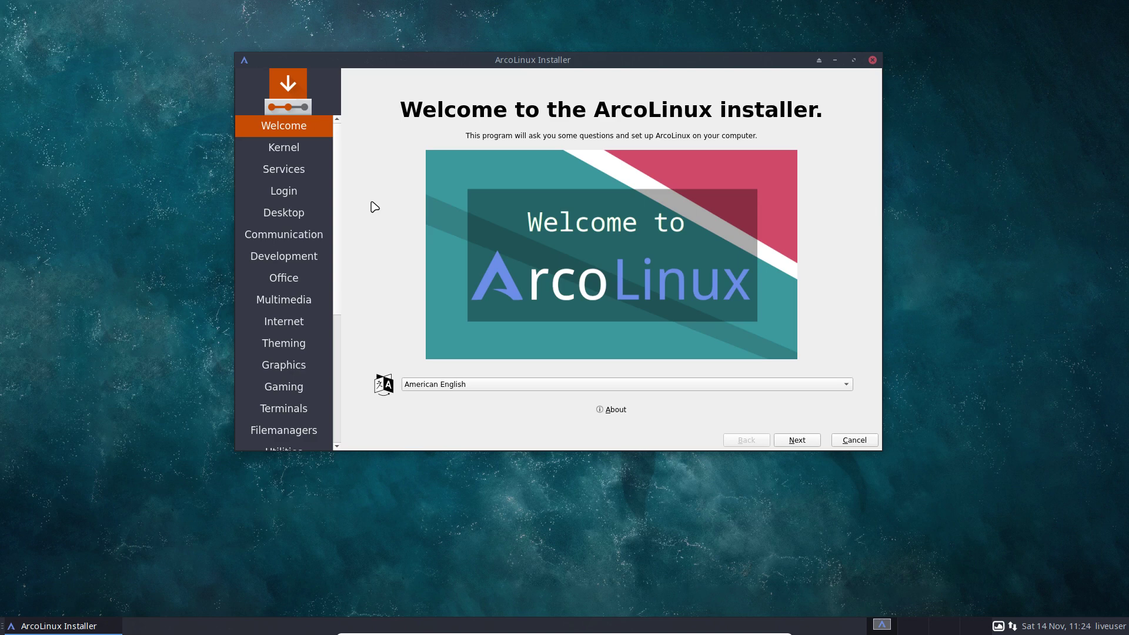
# - On the Kernel page, tick and inspect the Linux kernel option, then untick it again
pyautogui.click(795, 440)
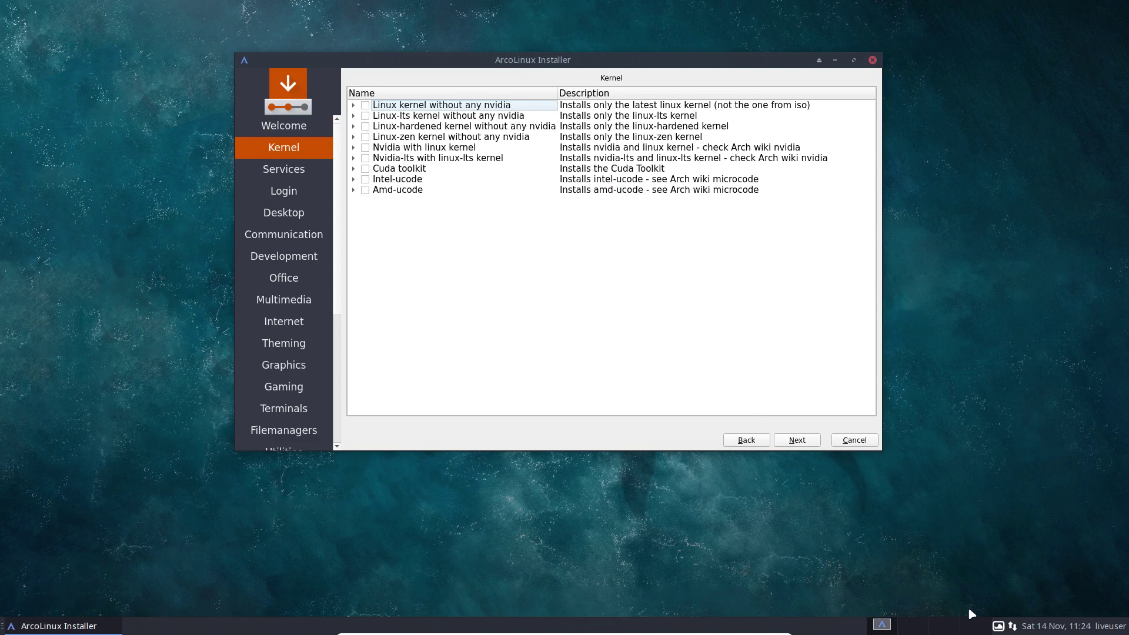
pyautogui.click(1012, 626)
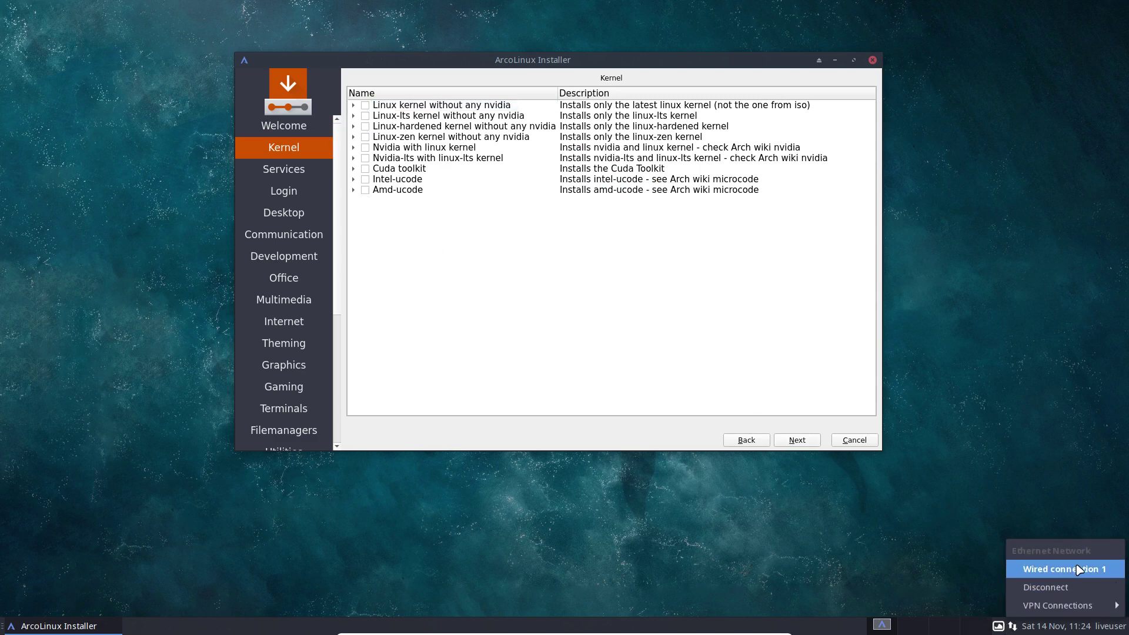
pyautogui.click(675, 542)
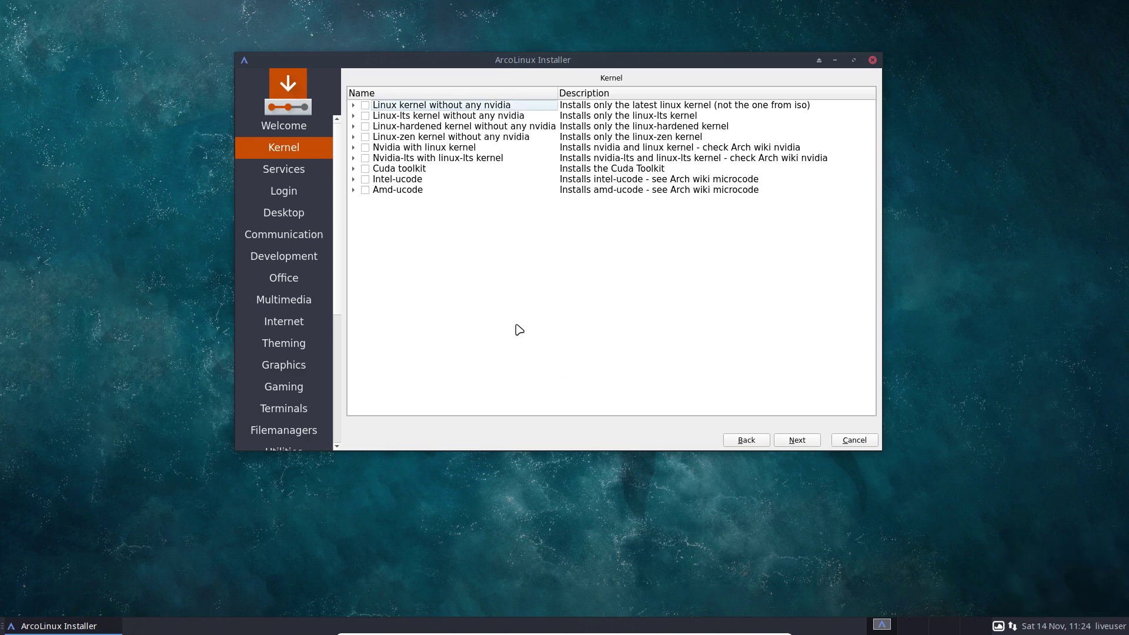
pyautogui.click(364, 107)
pyautogui.click(353, 105)
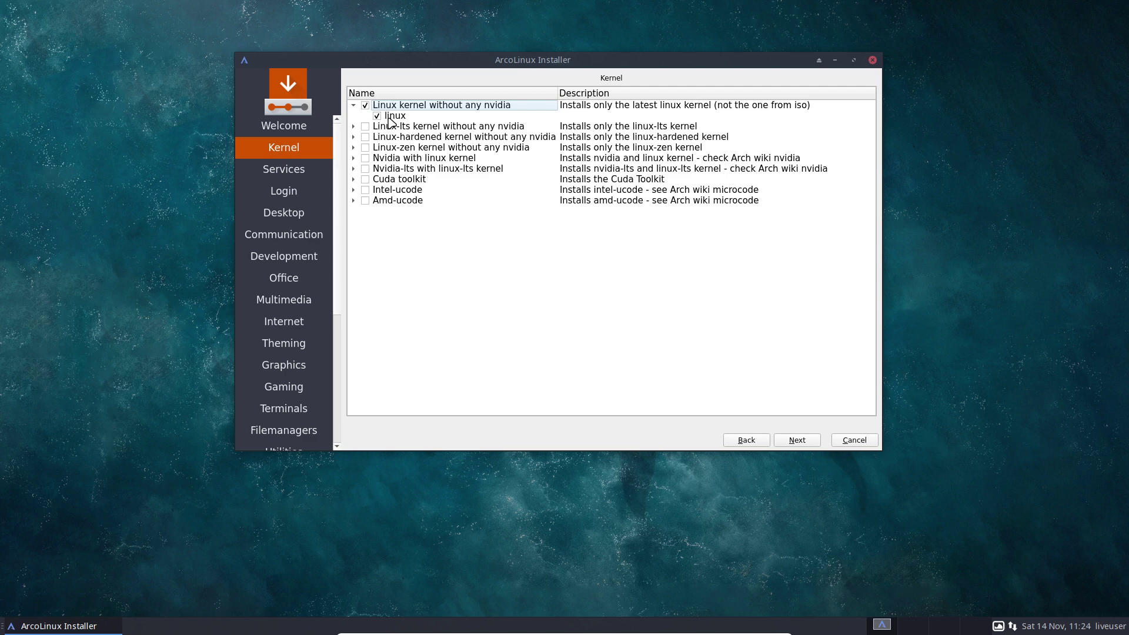
pyautogui.click(365, 105)
pyautogui.click(353, 105)
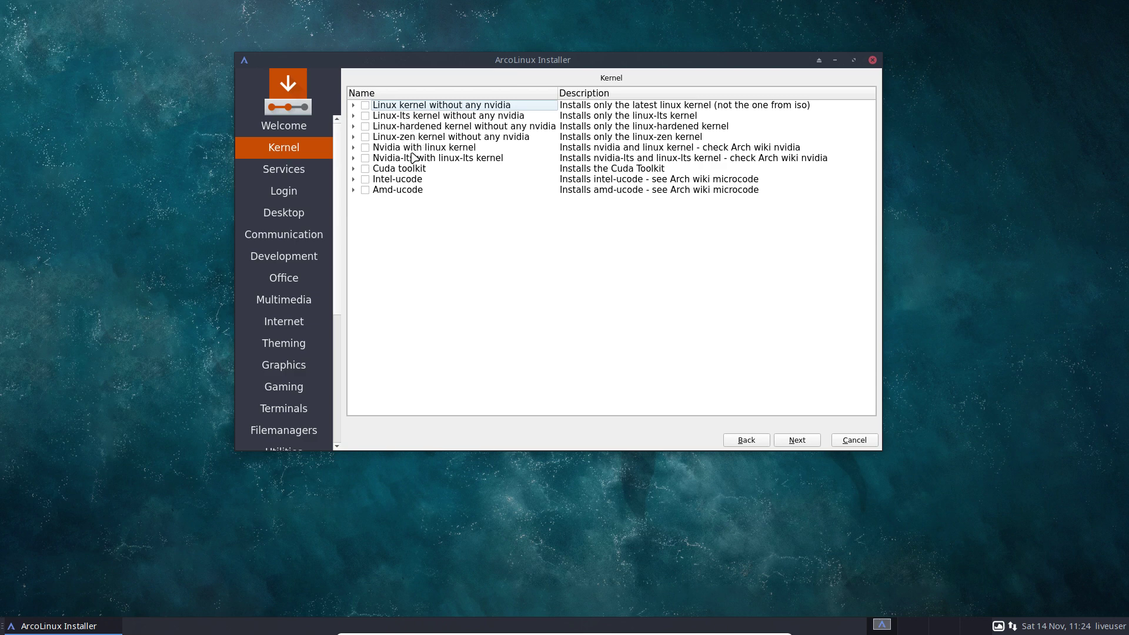
# - Inspect the Nvidia and Nvidia-lts package lists, then continue to Services with nothing selected
pyautogui.click(353, 147)
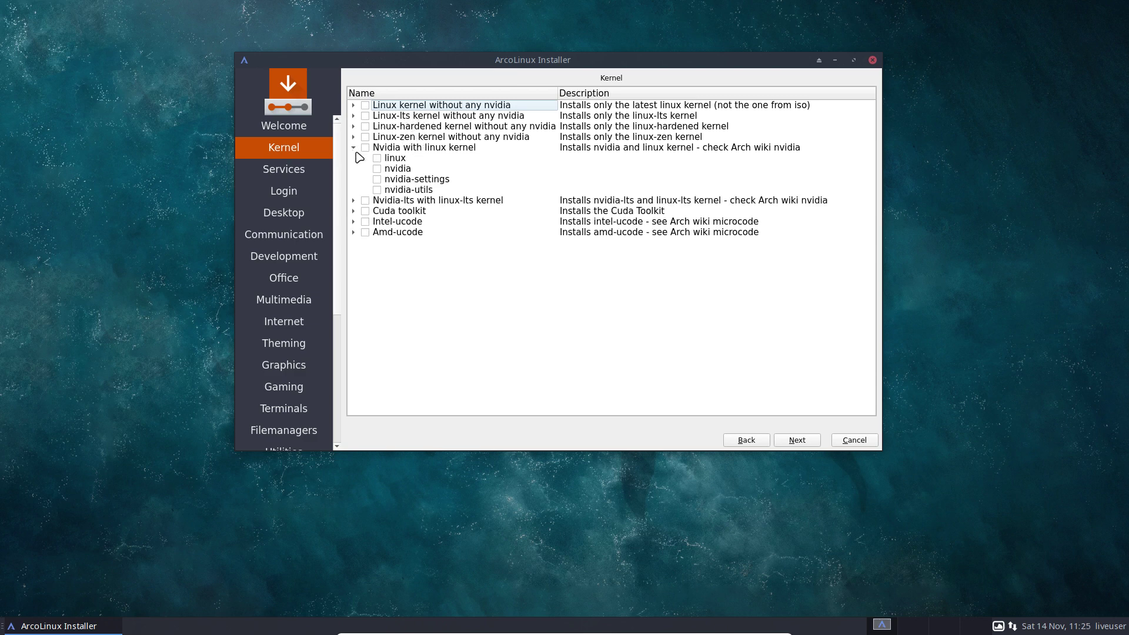
pyautogui.click(353, 201)
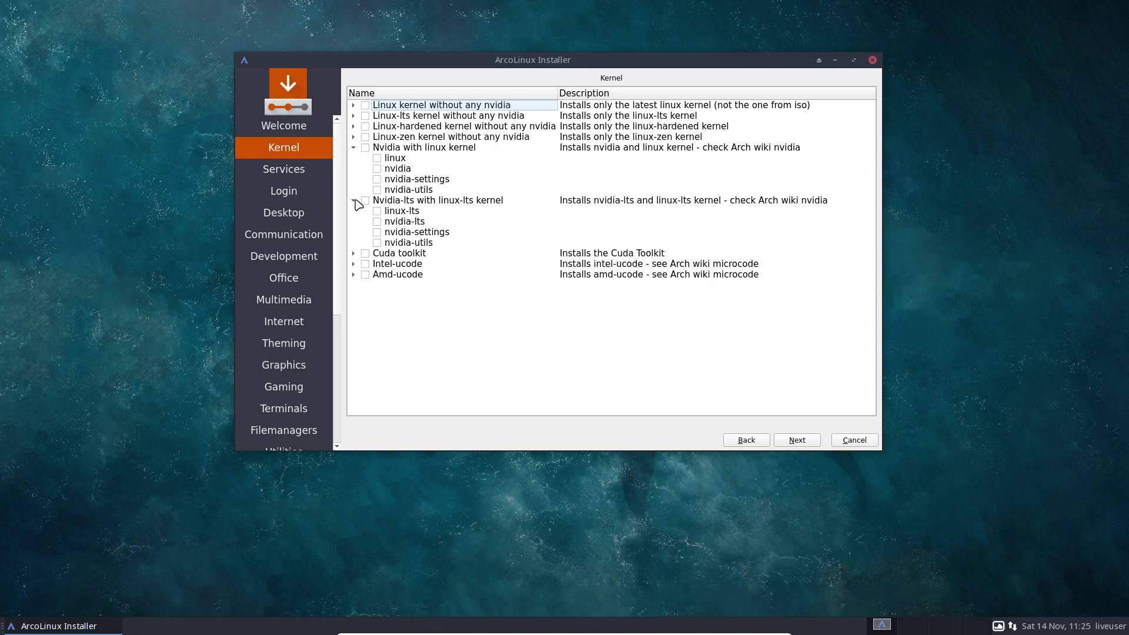
pyautogui.click(354, 200)
pyautogui.click(353, 147)
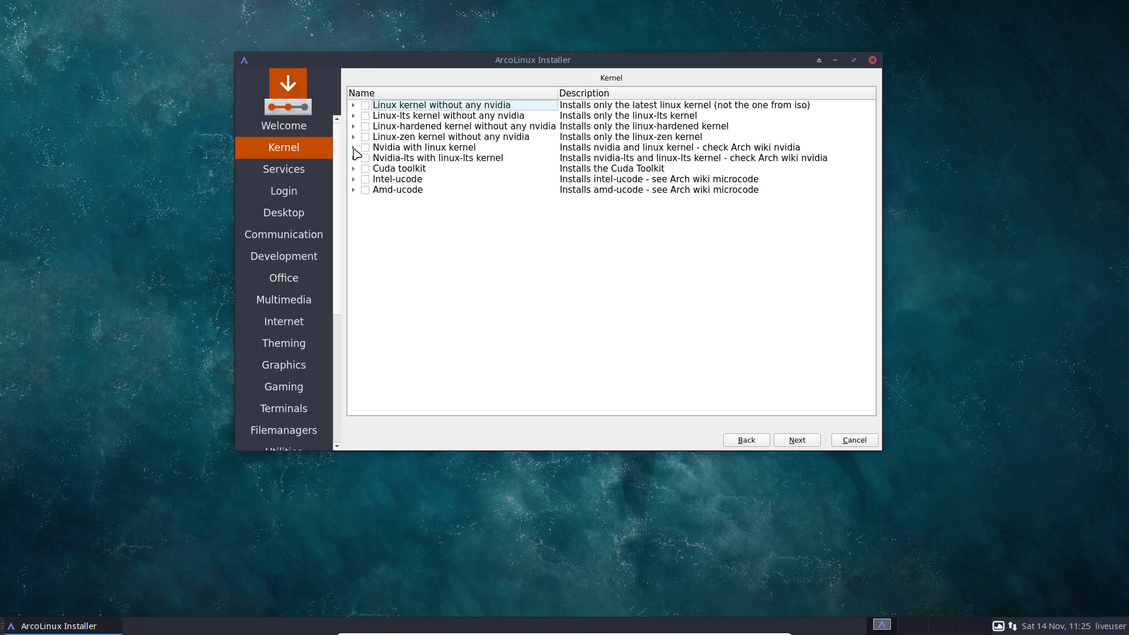
pyautogui.click(796, 440)
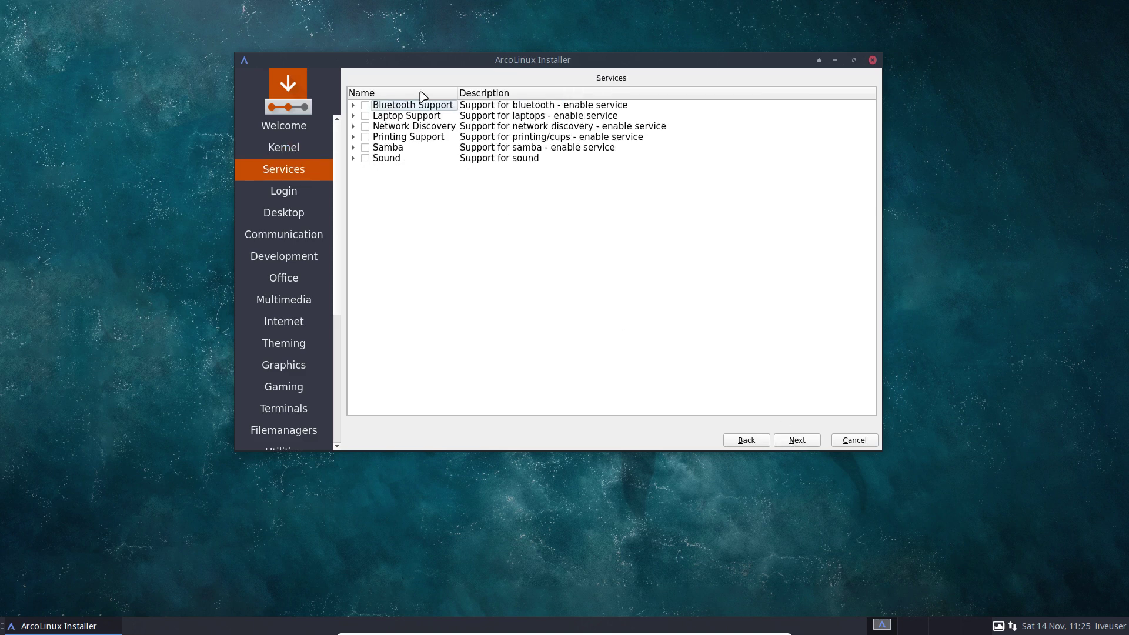
# - Skip Services with nothing enabled and tick Lightdm as the login manager
pyautogui.click(803, 441)
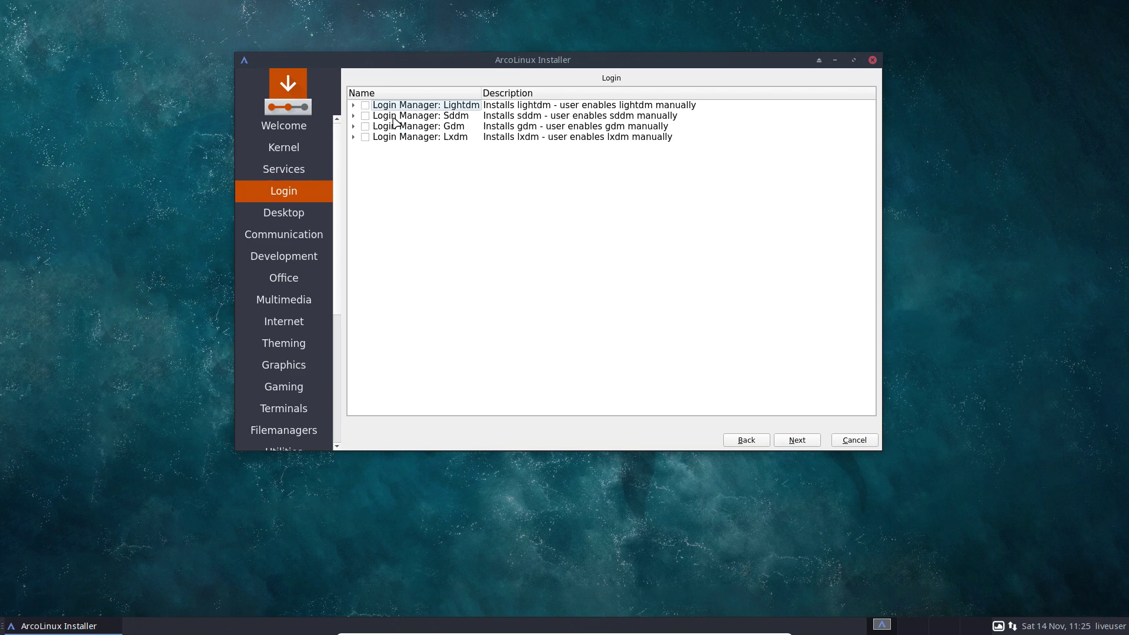
pyautogui.click(365, 106)
# - On the Desktop page, review the Dwm packages and tick the Dwm desktop
pyautogui.click(804, 442)
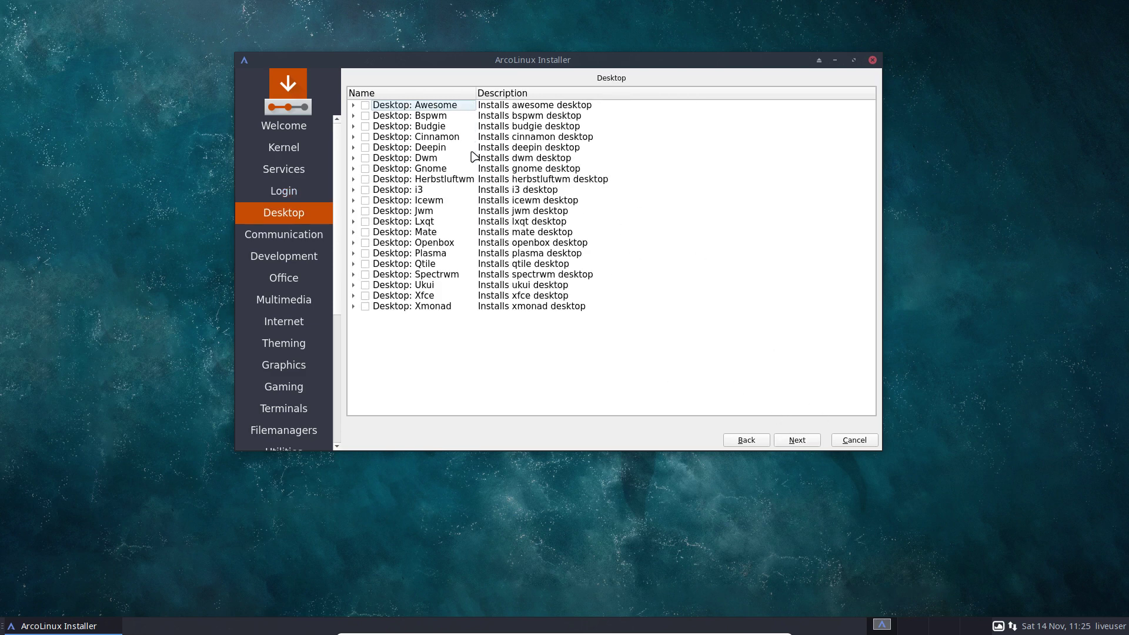
pyautogui.click(353, 158)
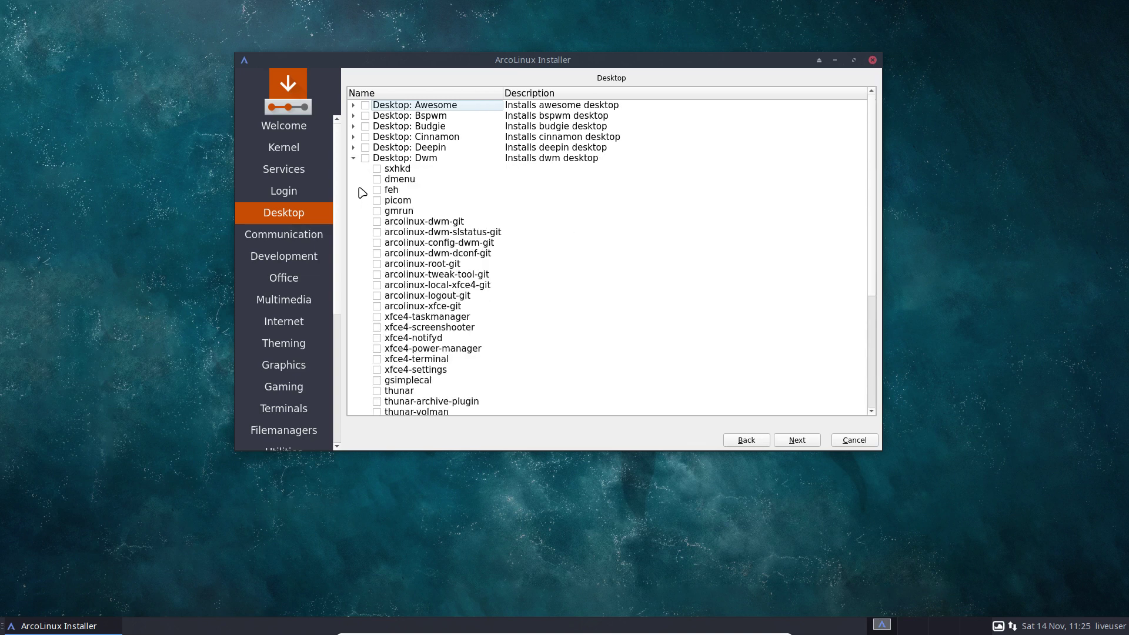
pyautogui.scroll(-4, 397, 207)
pyautogui.scroll(-1, 397, 207)
pyautogui.scroll(5, 397, 207)
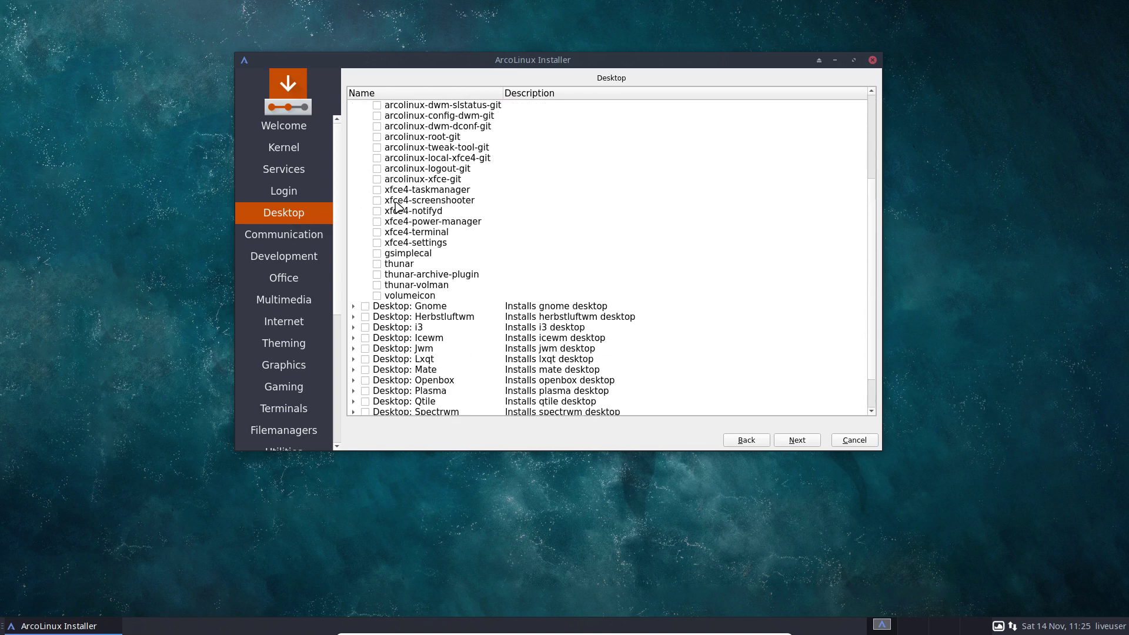
pyautogui.click(365, 159)
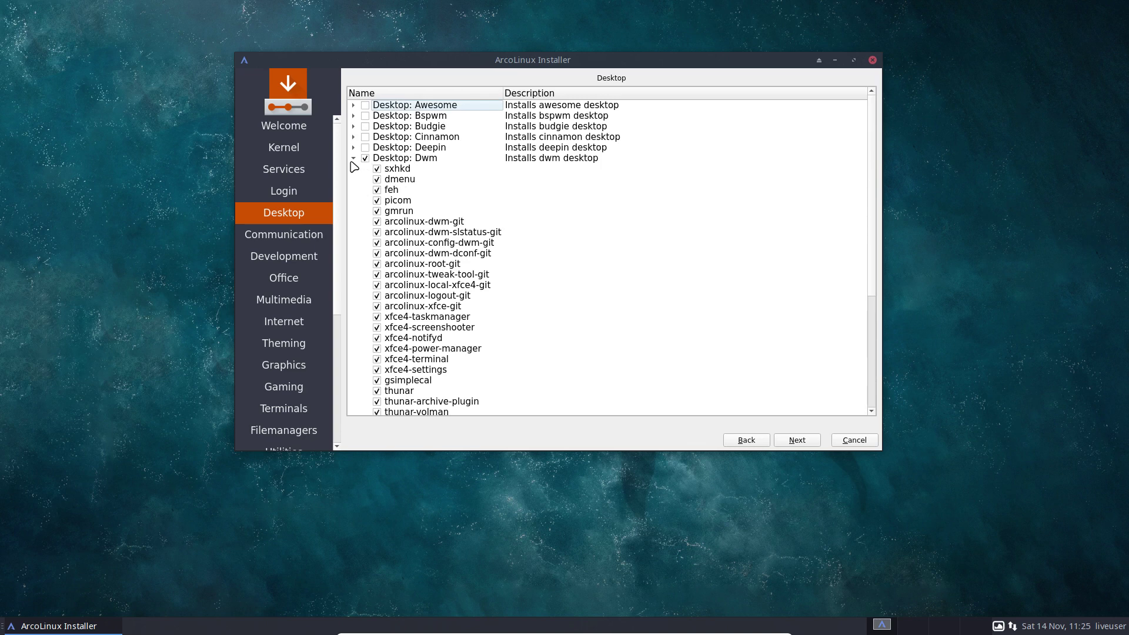
pyautogui.click(353, 159)
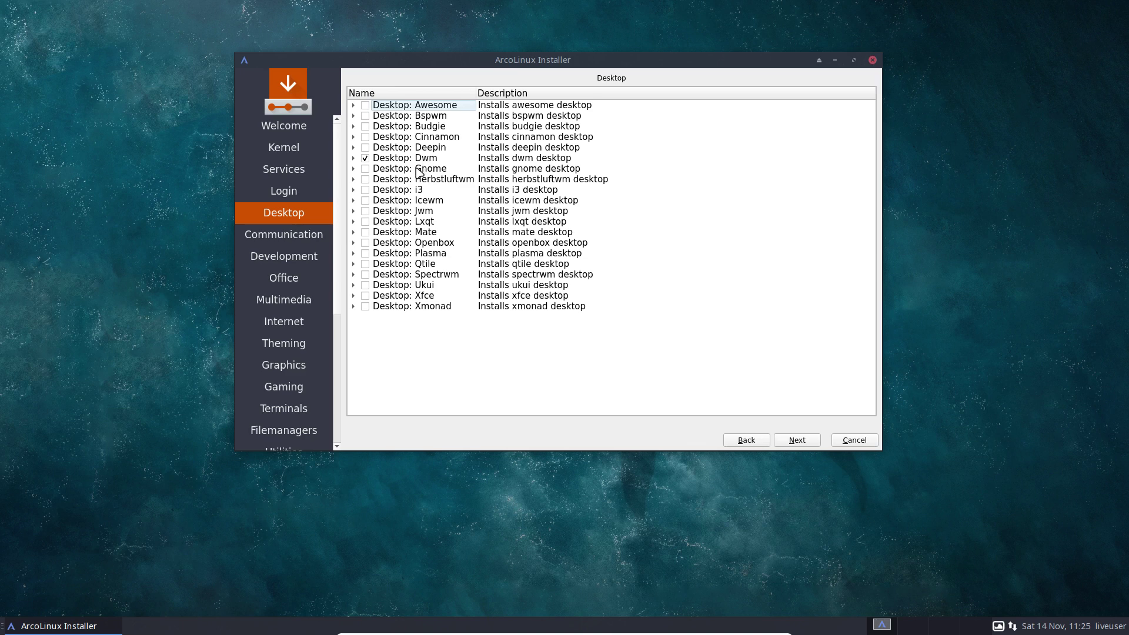
# - Untick Dwm, then go back to the Login page and untick Lightdm
pyautogui.click(729, 442)
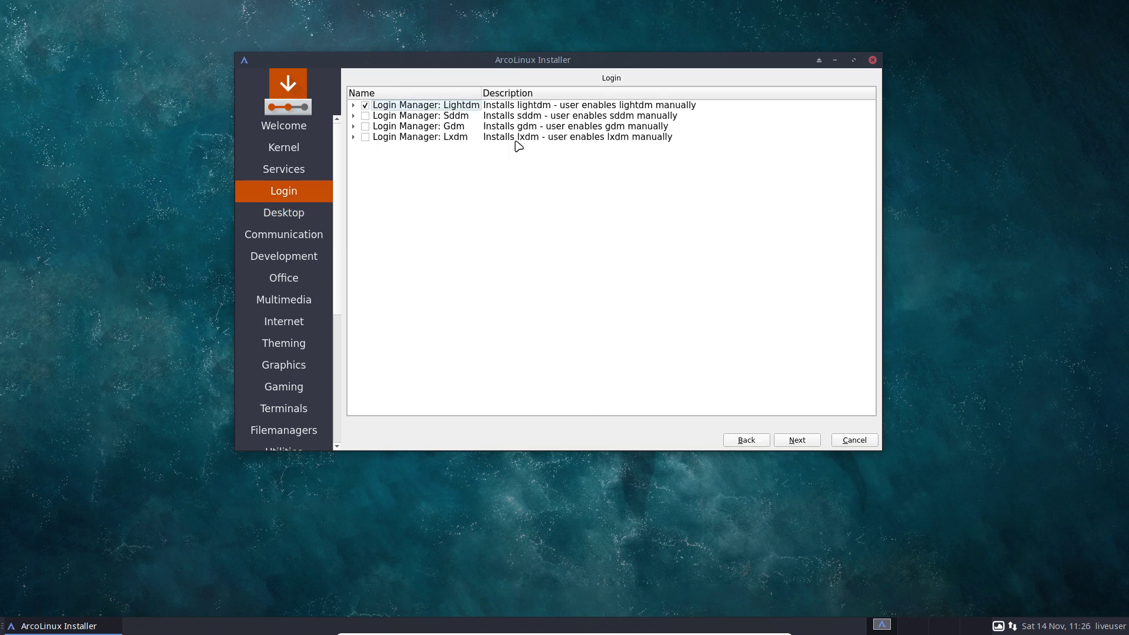
pyautogui.click(786, 442)
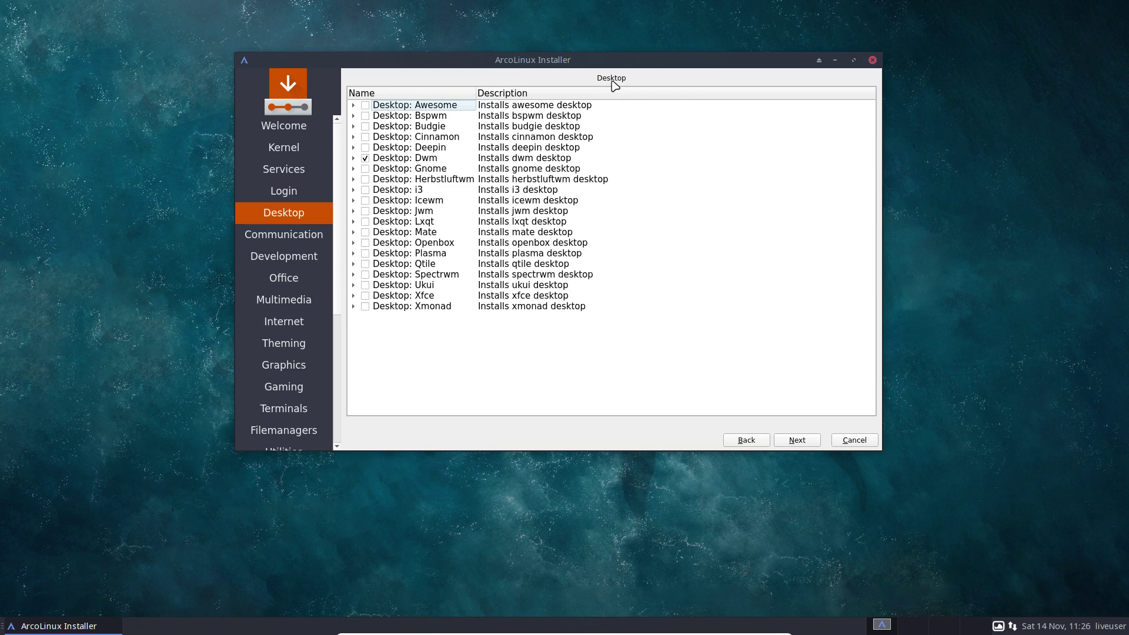
pyautogui.click(365, 158)
pyautogui.click(754, 443)
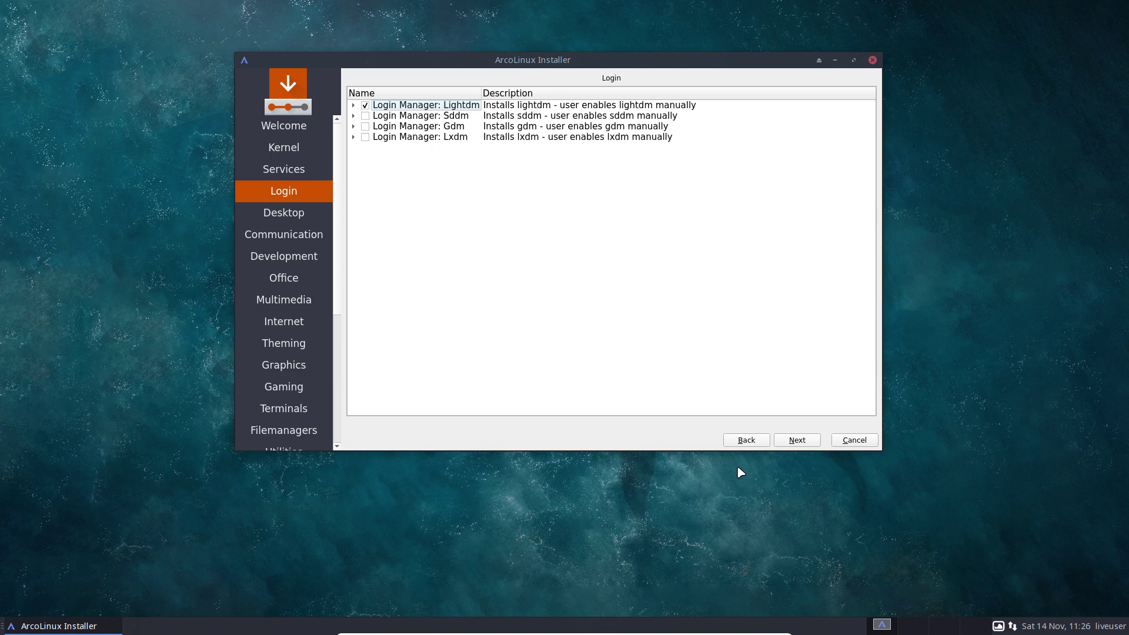
pyautogui.click(363, 109)
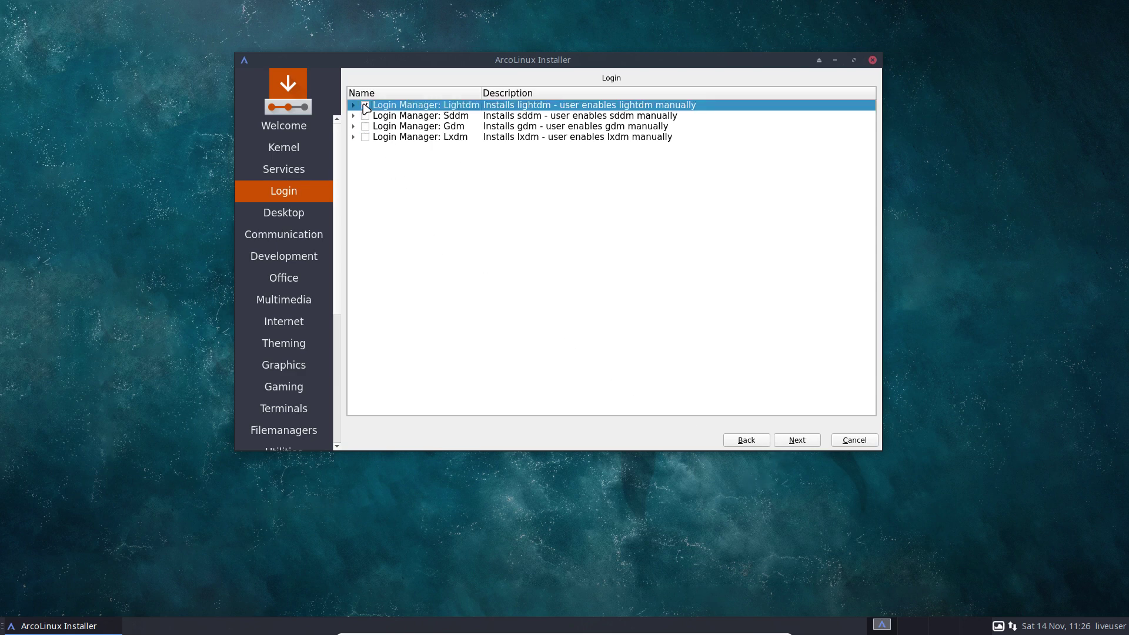
pyautogui.click(365, 106)
# - Skip the Desktop and all package pages to reach Location with Europe/Brussels time zone
pyautogui.click(797, 441)
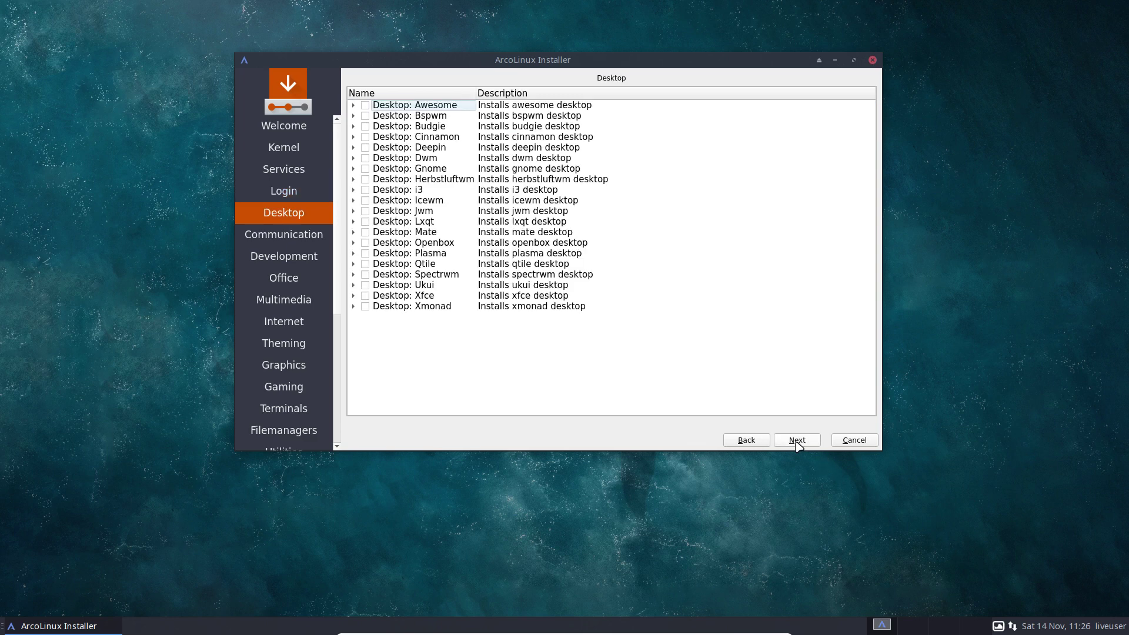
pyautogui.click(797, 442)
pyautogui.doubleClick(797, 441)
pyautogui.doubleClick(797, 441)
pyautogui.doubleClick(797, 441)
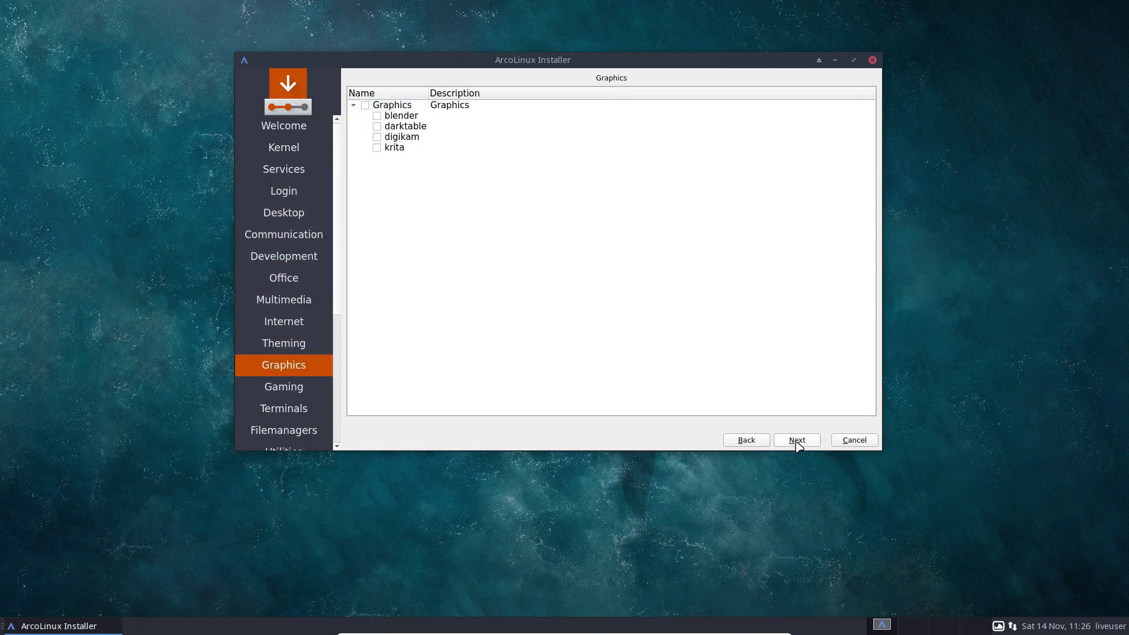
pyautogui.tripleClick(798, 441)
pyautogui.doubleClick(797, 441)
pyautogui.click(797, 441)
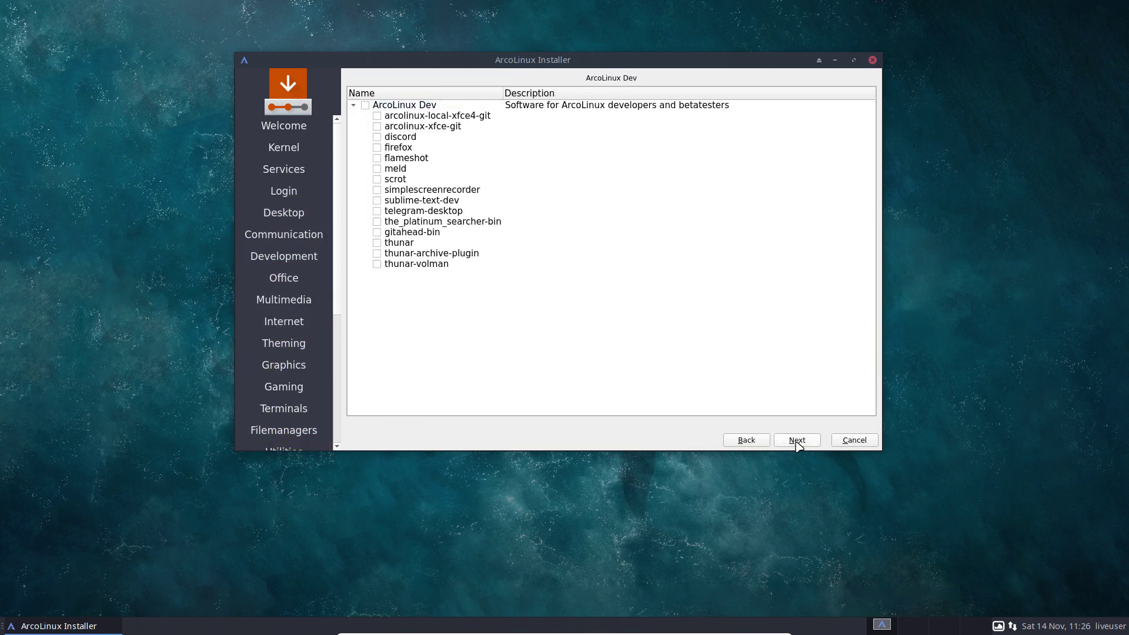
pyautogui.click(797, 440)
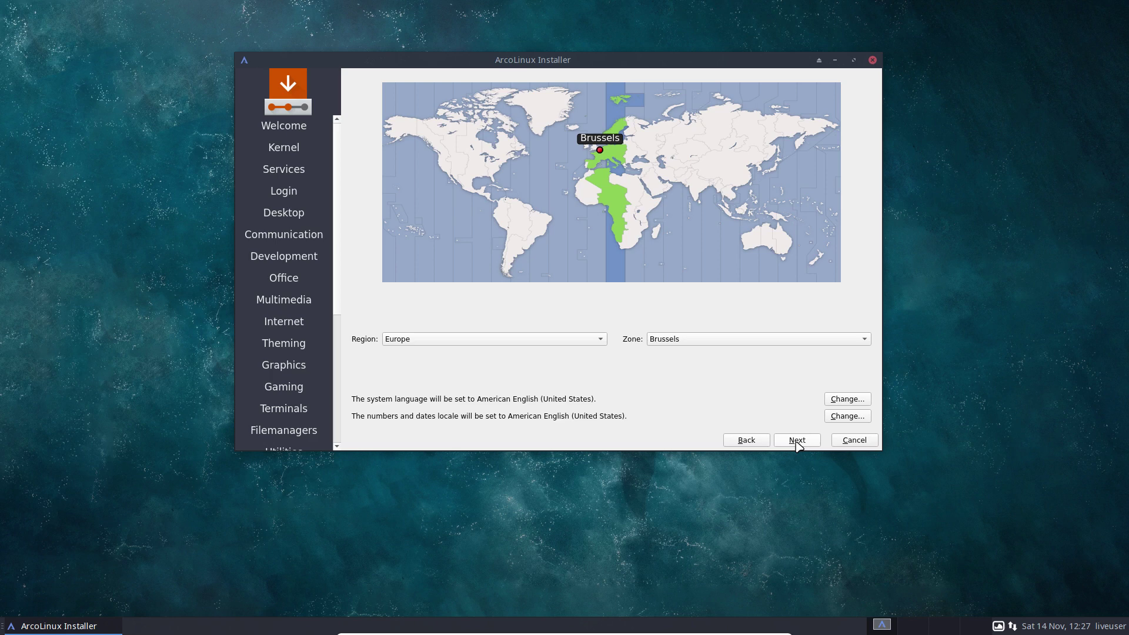
# - Go back through the package and setup pages to the login manager page
pyautogui.click(743, 441)
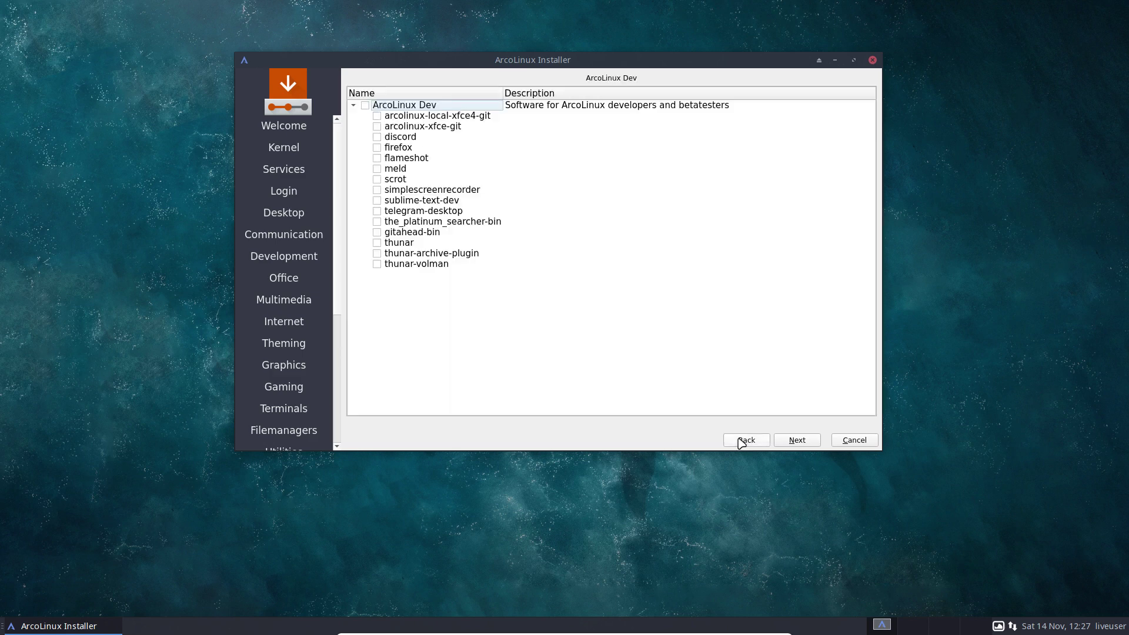
pyautogui.click(742, 440)
pyautogui.click(742, 441)
pyautogui.click(742, 441)
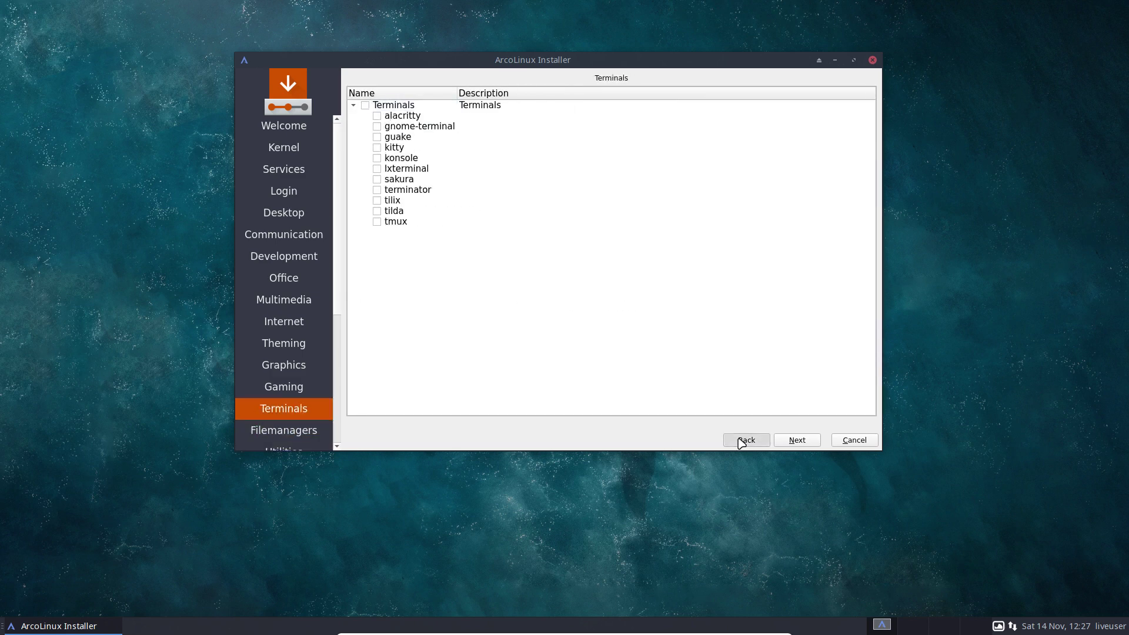
pyautogui.click(742, 441)
pyautogui.click(742, 441)
pyautogui.click(741, 441)
pyautogui.click(742, 441)
pyautogui.click(742, 441)
pyautogui.click(742, 441)
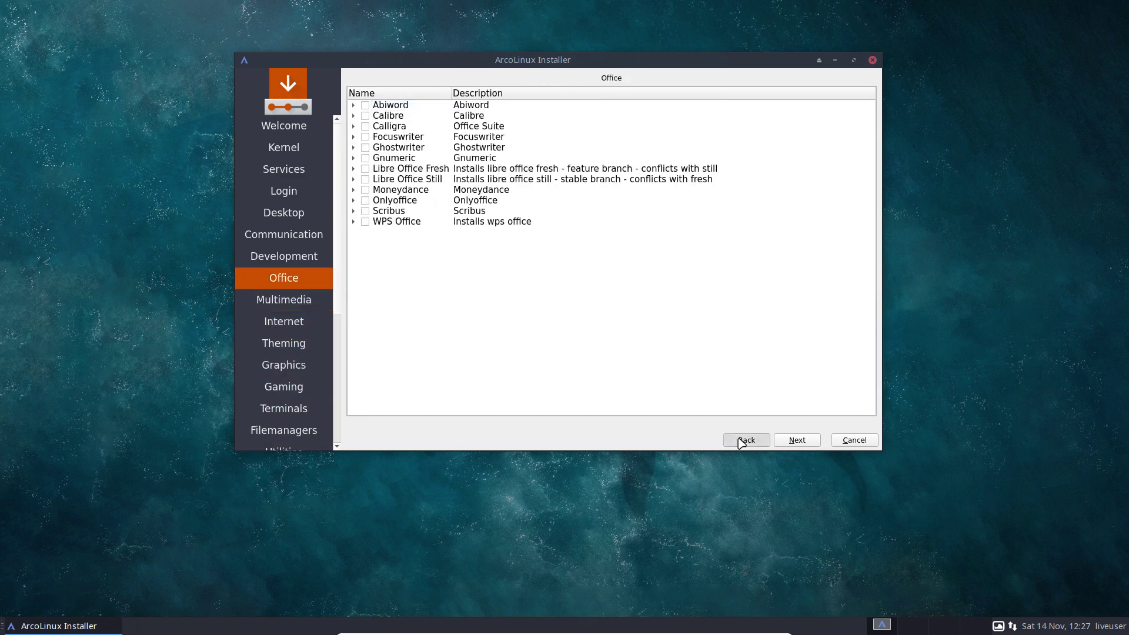
pyautogui.click(741, 441)
pyautogui.click(741, 441)
pyautogui.click(742, 441)
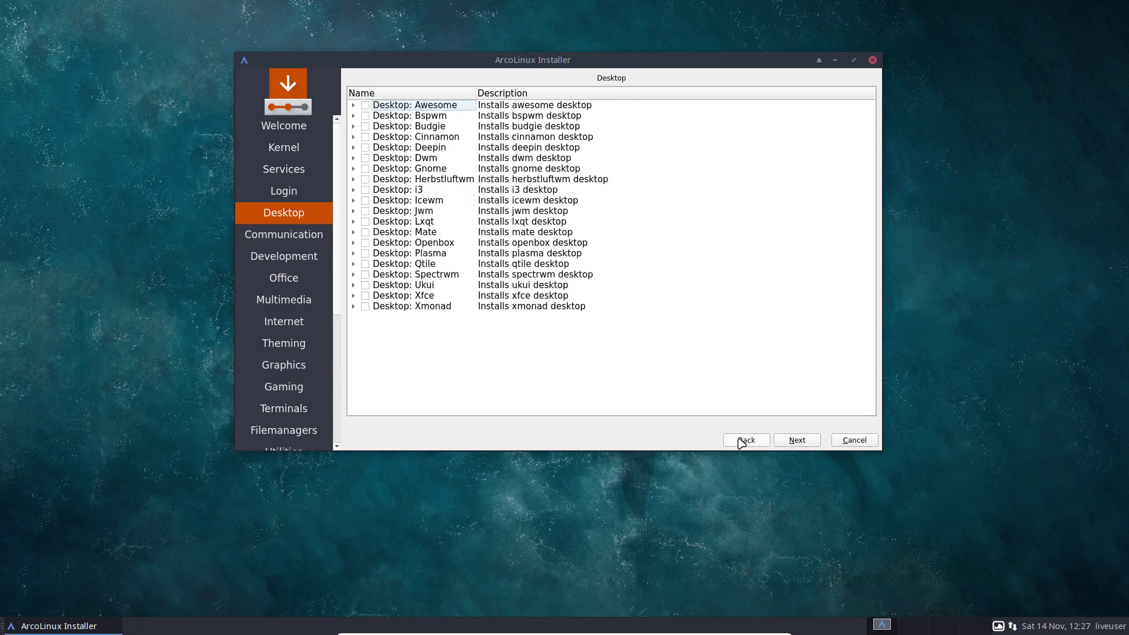
pyautogui.click(745, 441)
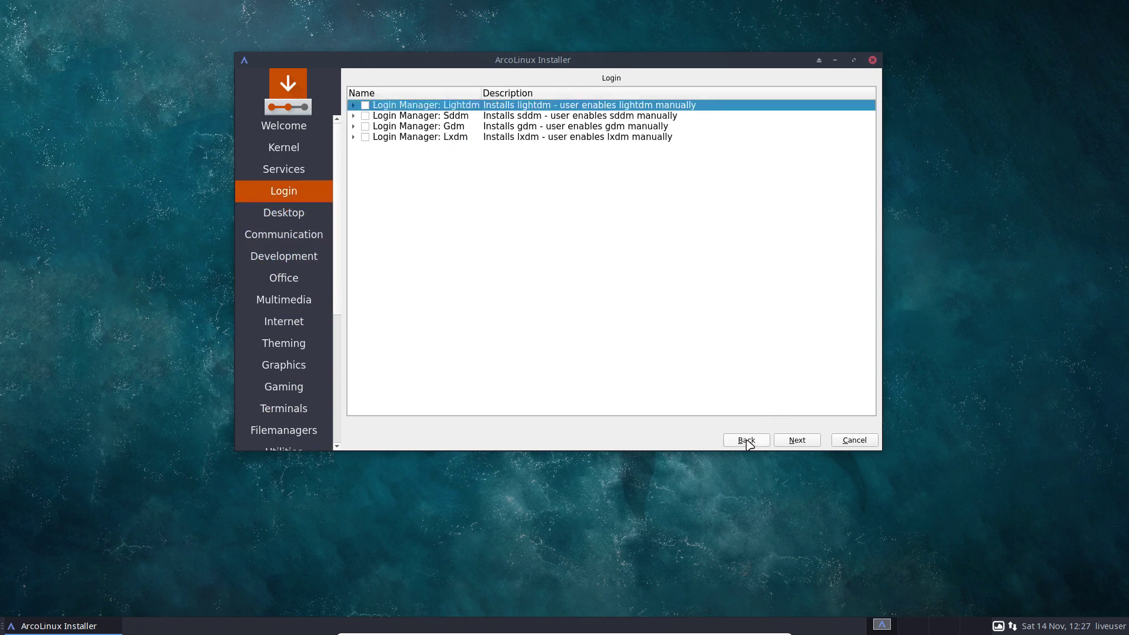
# - Tick Lightdm as the login manager and Dwm as the desktop
pyautogui.click(365, 105)
pyautogui.click(797, 440)
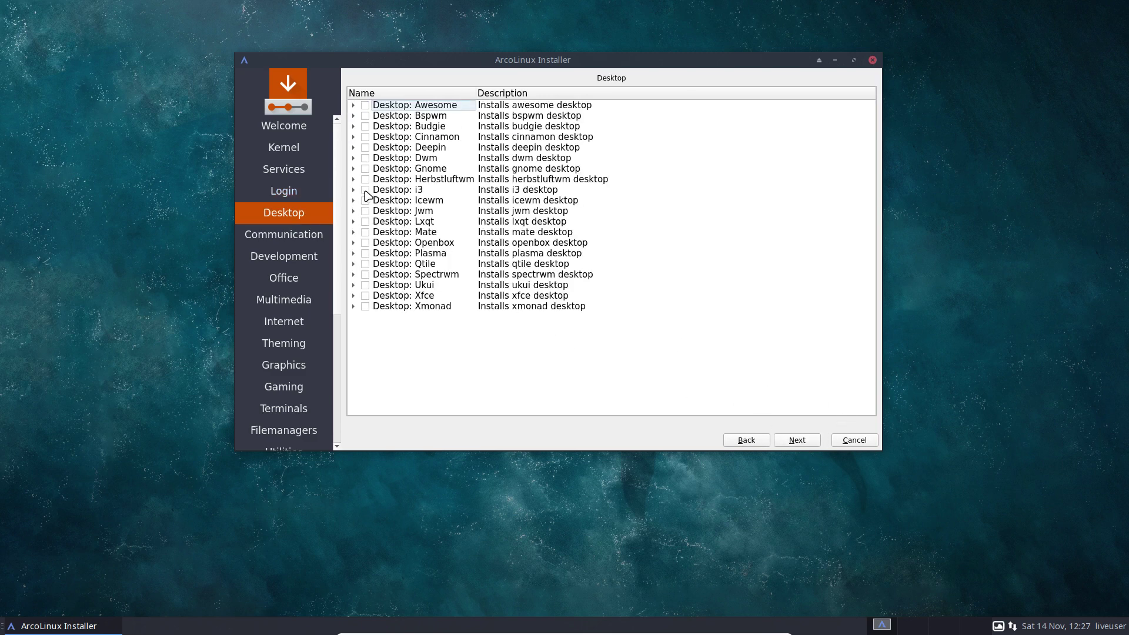
pyautogui.click(365, 158)
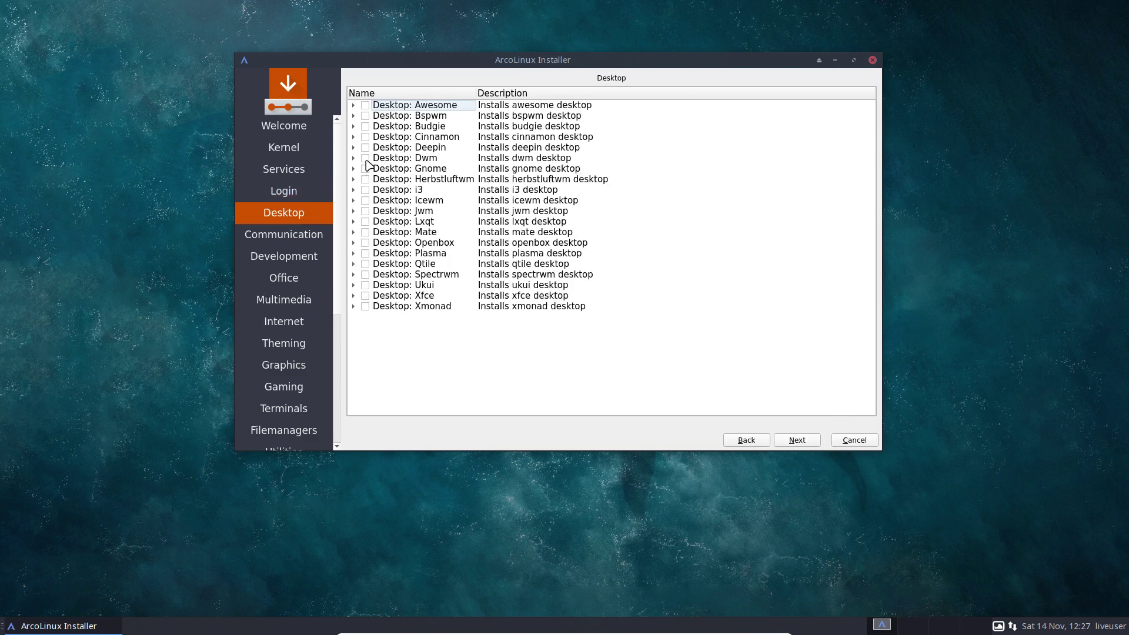
# - Advance past the Graphics and Terminals package pages to the Applications page
pyautogui.click(797, 440)
pyautogui.click(797, 441)
pyautogui.click(797, 440)
pyautogui.click(797, 441)
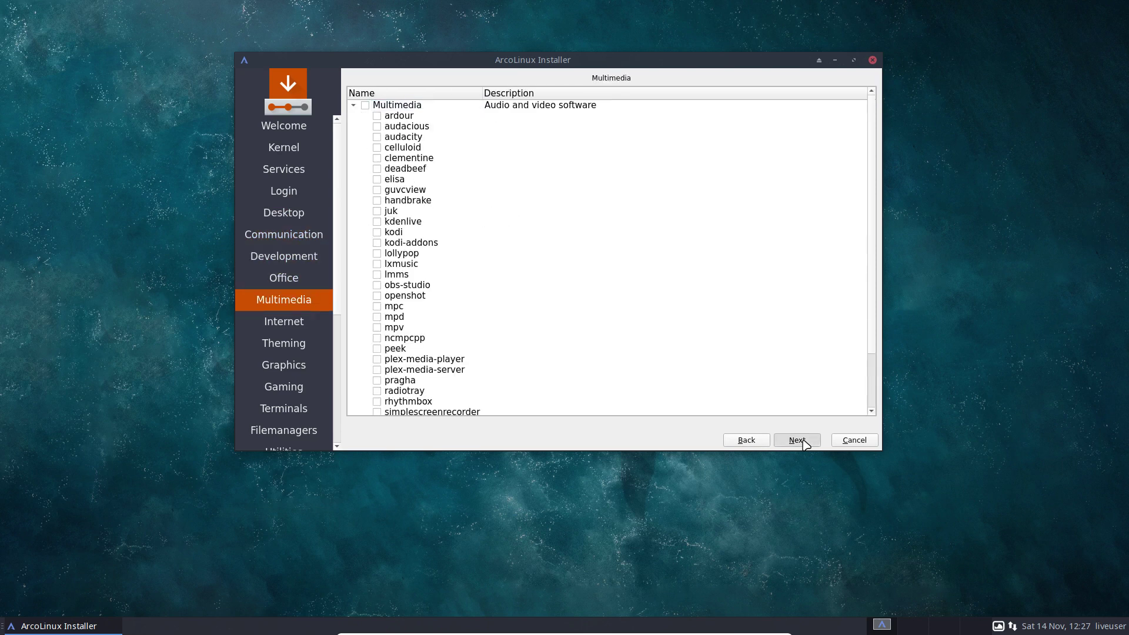
pyautogui.click(797, 440)
pyautogui.click(797, 440)
pyautogui.click(797, 441)
pyautogui.click(797, 440)
pyautogui.click(797, 440)
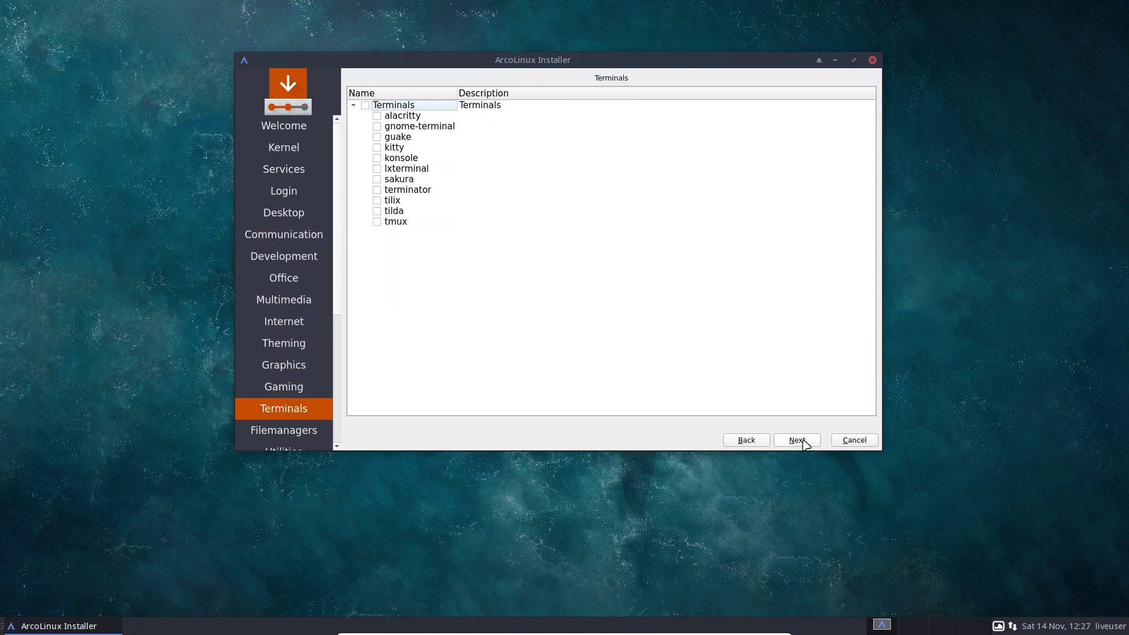
pyautogui.click(797, 440)
pyautogui.click(798, 441)
pyautogui.click(797, 440)
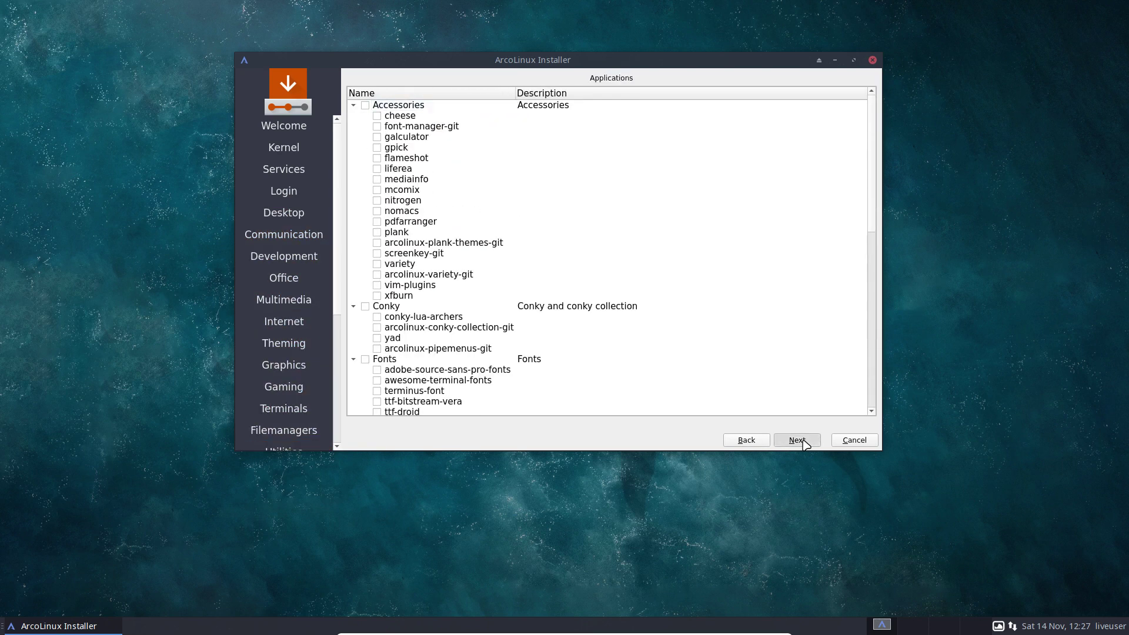
pyautogui.click(797, 440)
pyautogui.click(797, 440)
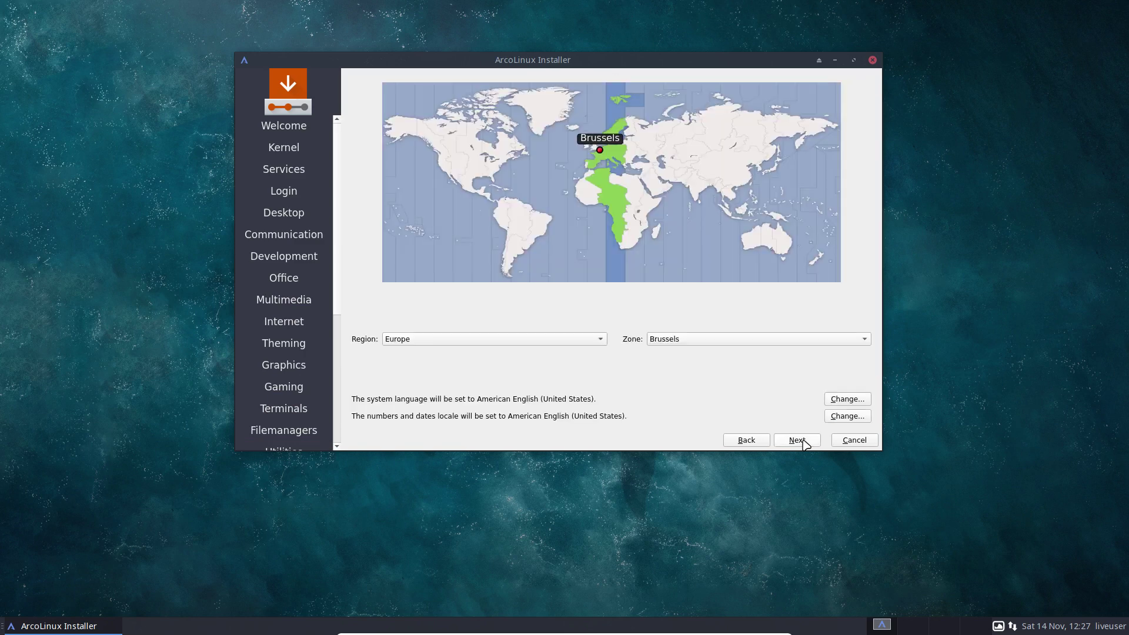
# - Move past the keyboard layout page to the disk partitioning page
pyautogui.click(803, 441)
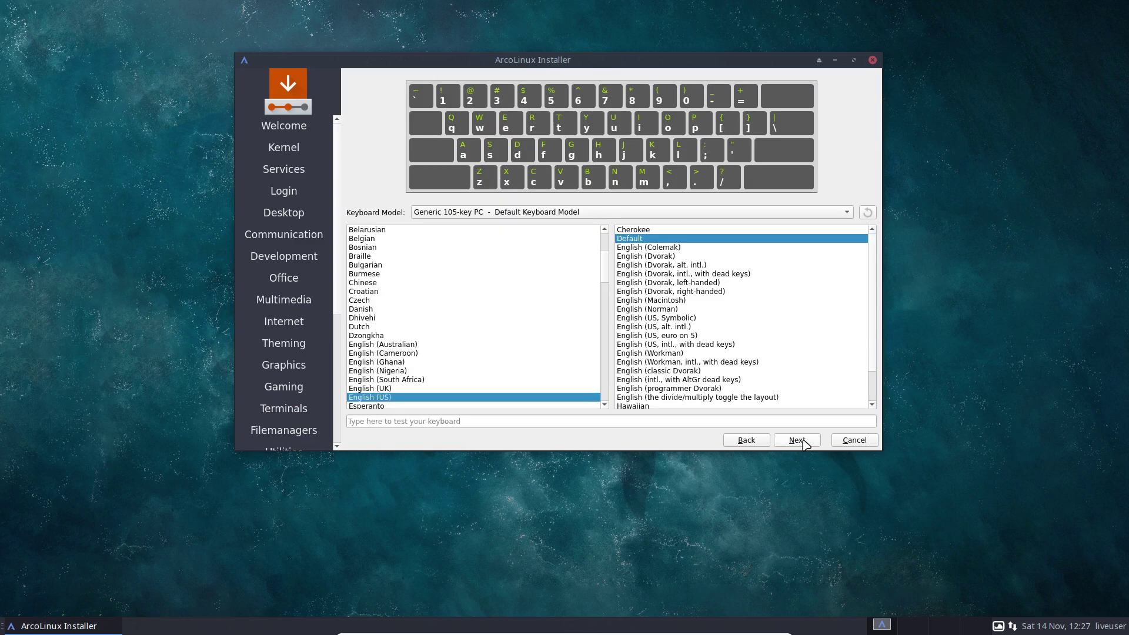
pyautogui.click(423, 239)
pyautogui.click(805, 442)
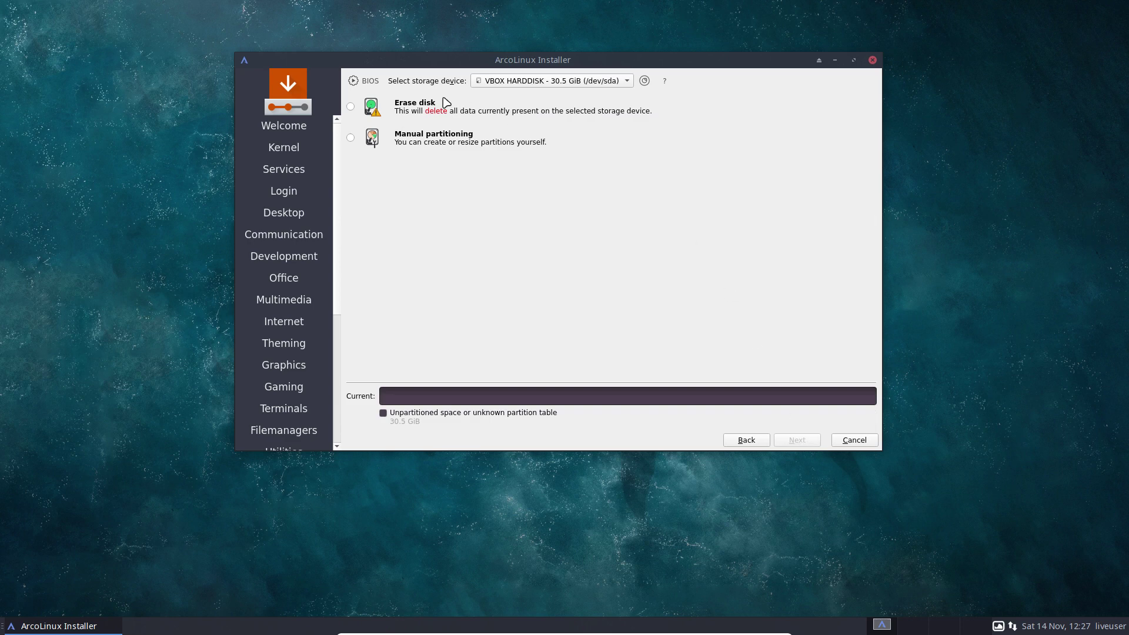
# - Choose Erase disk, compare the swap options, and settle on Swap to file
pyautogui.click(418, 104)
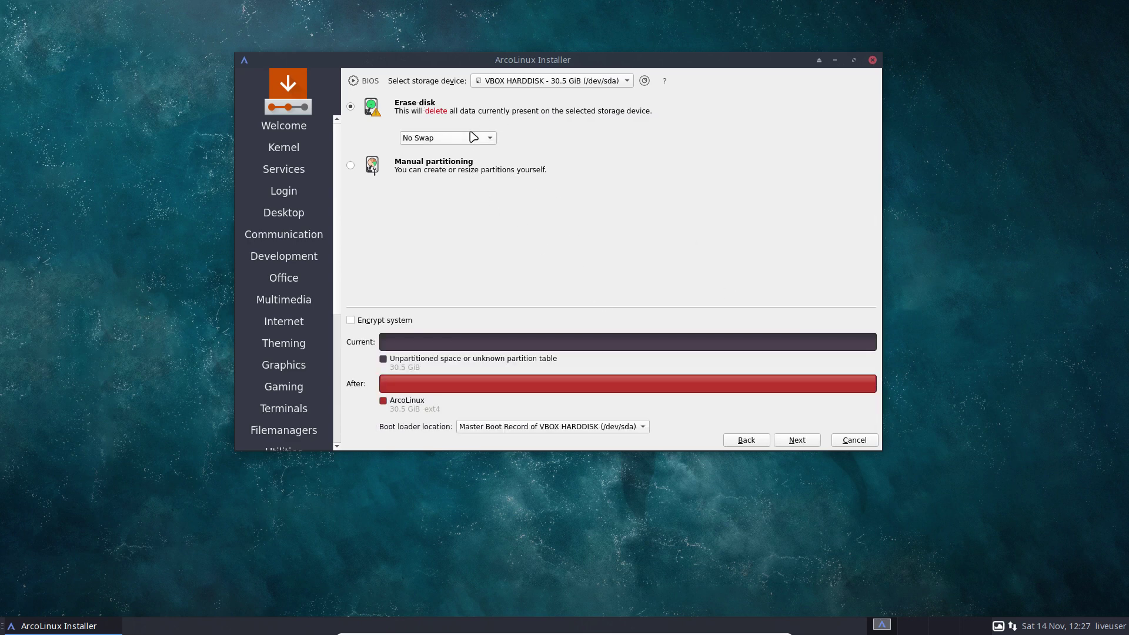
pyautogui.click(474, 138)
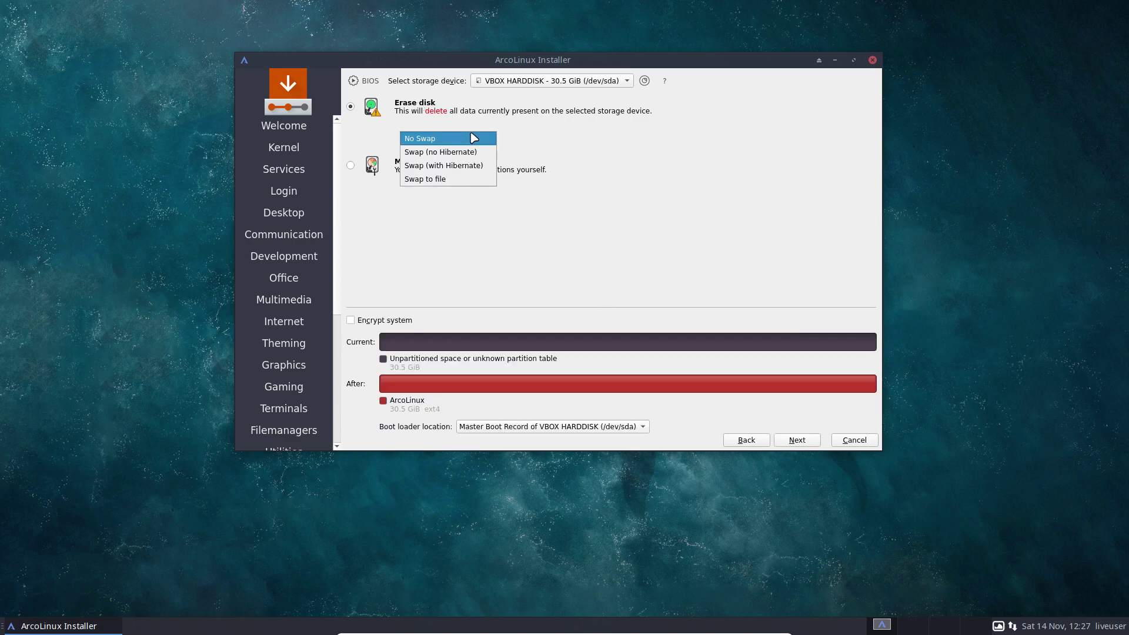
pyautogui.click(462, 179)
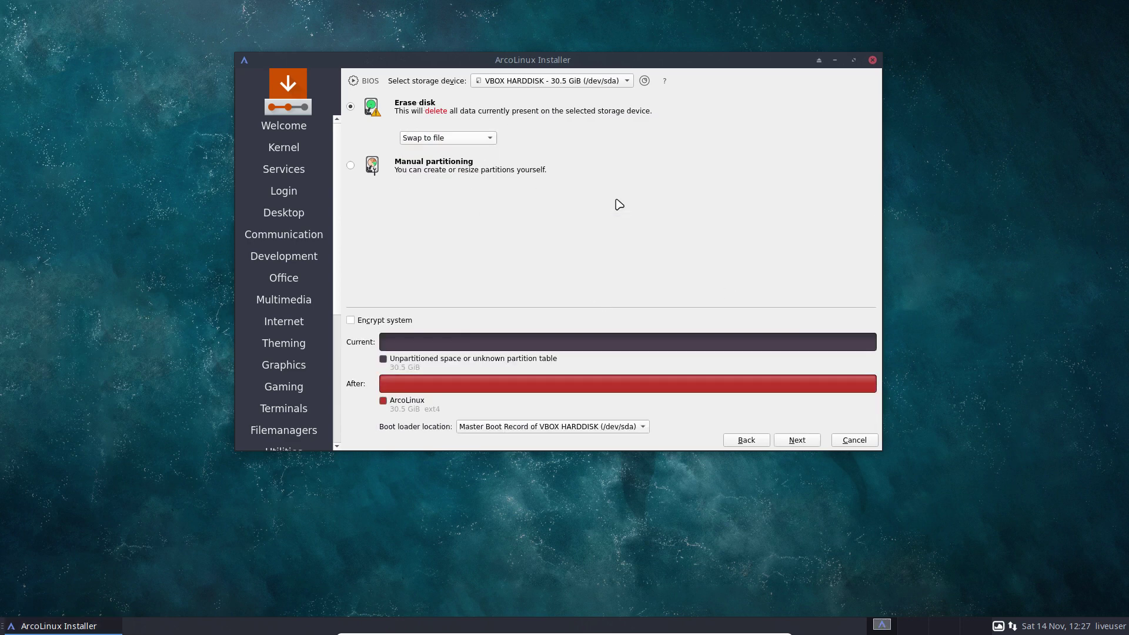
pyautogui.click(490, 139)
pyautogui.click(487, 125)
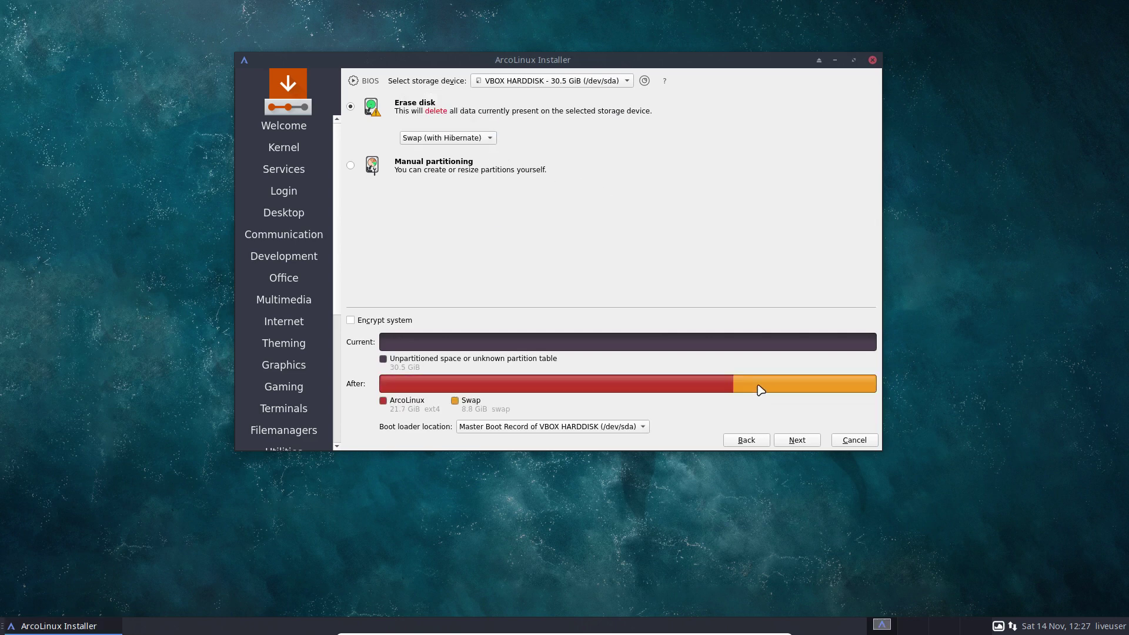
pyautogui.click(493, 137)
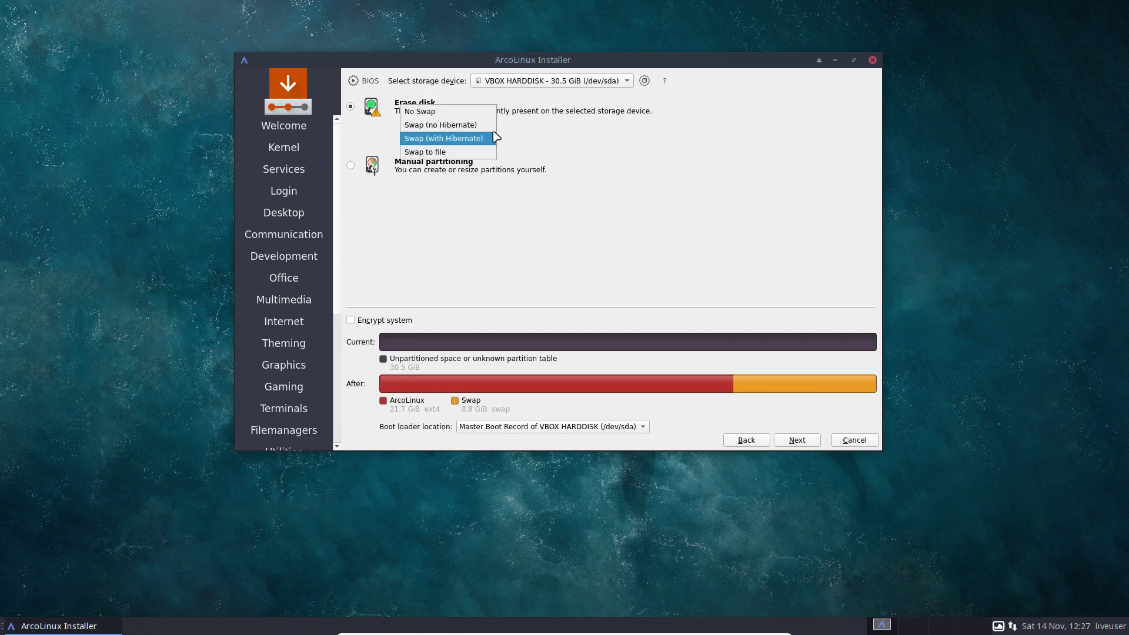
pyautogui.click(479, 124)
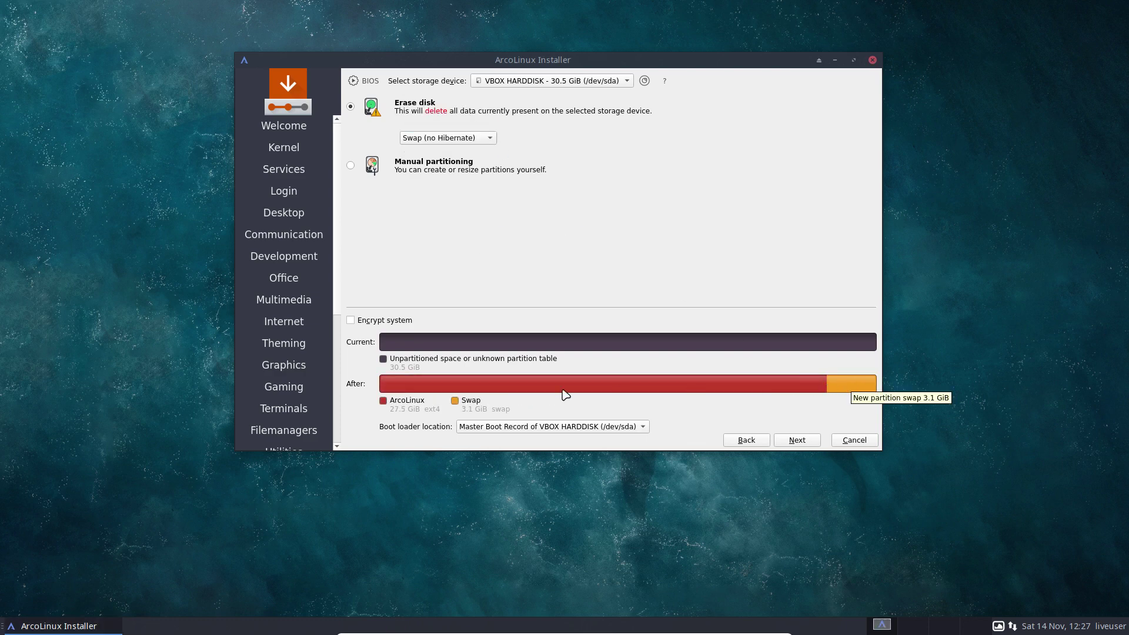
pyautogui.click(435, 138)
pyautogui.click(435, 123)
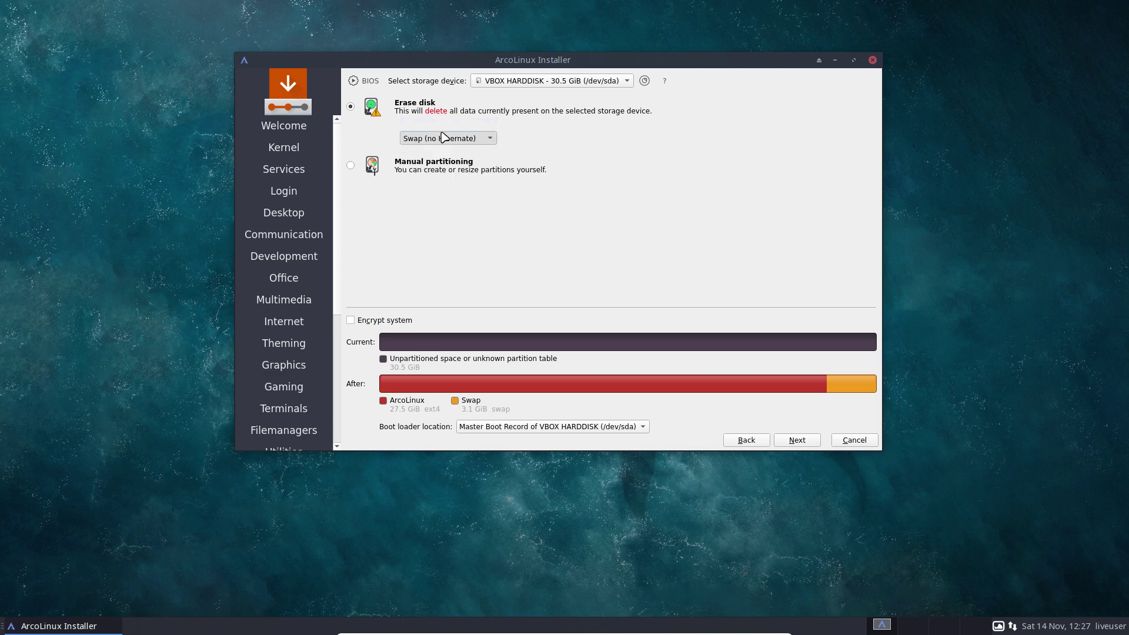
pyautogui.click(479, 141)
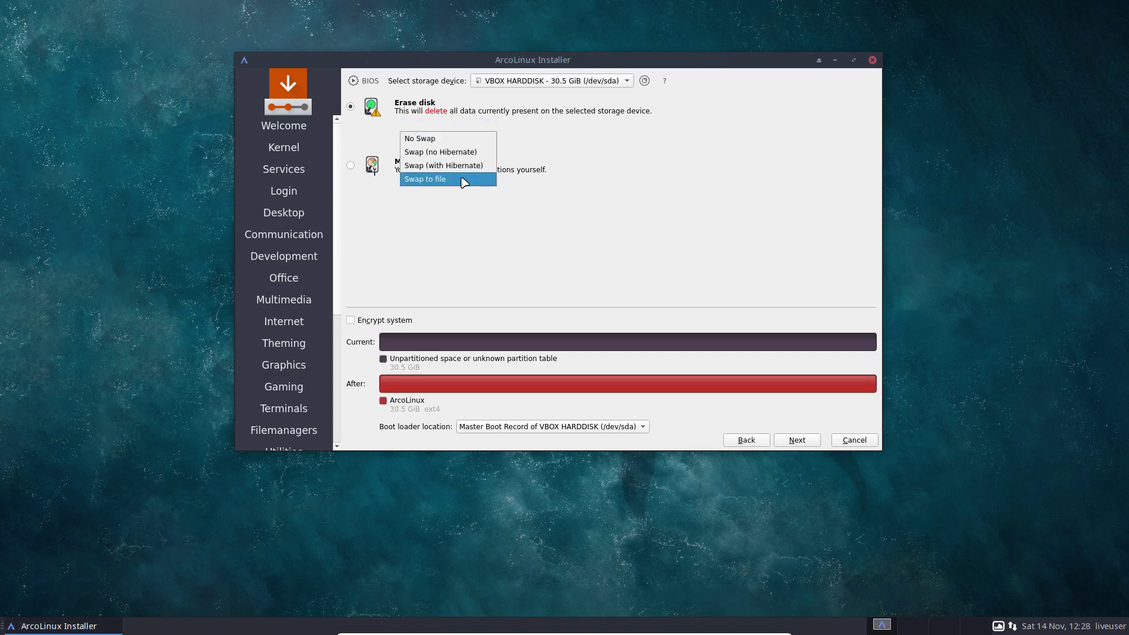
pyautogui.click(464, 180)
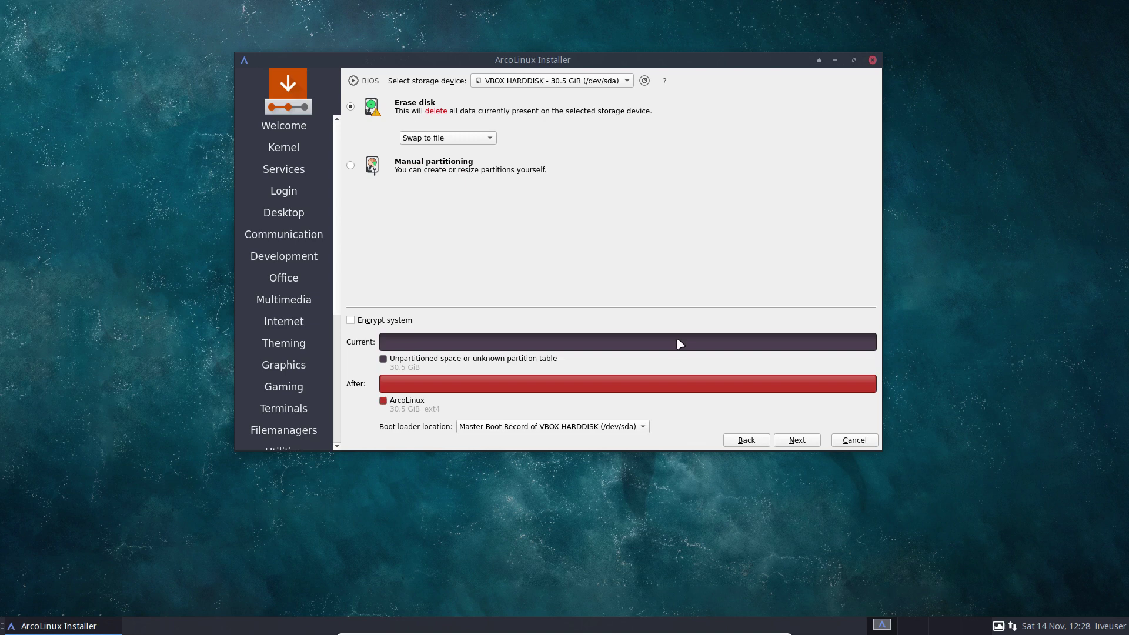
# - Enter the user's name and type the account password twice
pyautogui.click(797, 440)
pyautogui.write('erik')
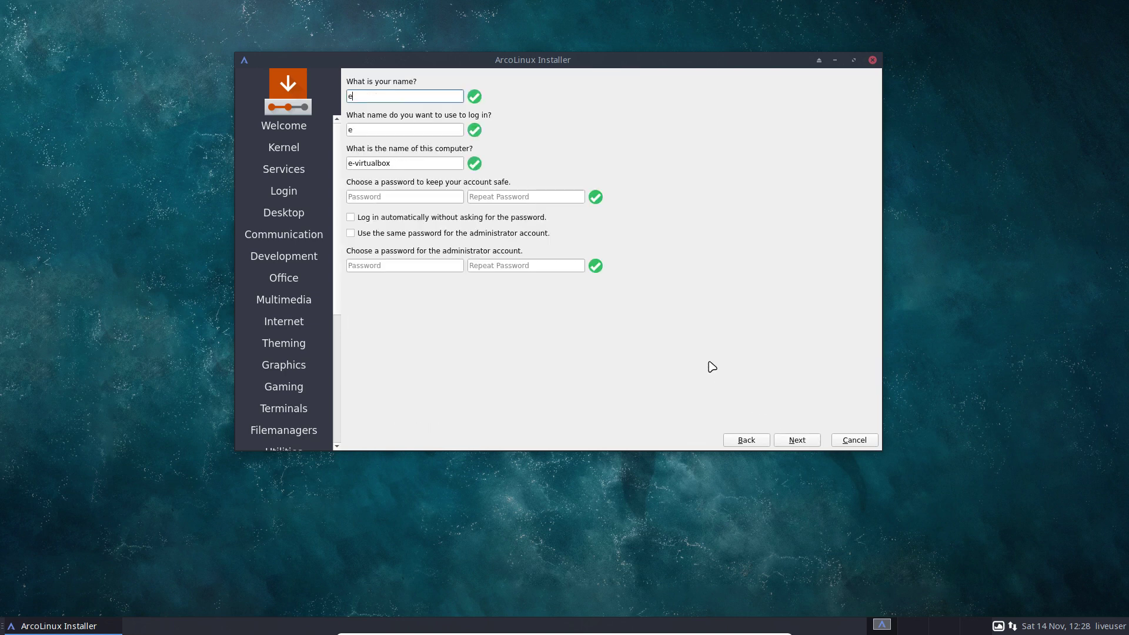
pyautogui.press('Tab')
pyautogui.press('Tab')
pyautogui.press('Tab')
pyautogui.write('****')
pyautogui.press('Tab')
pyautogui.write('****')
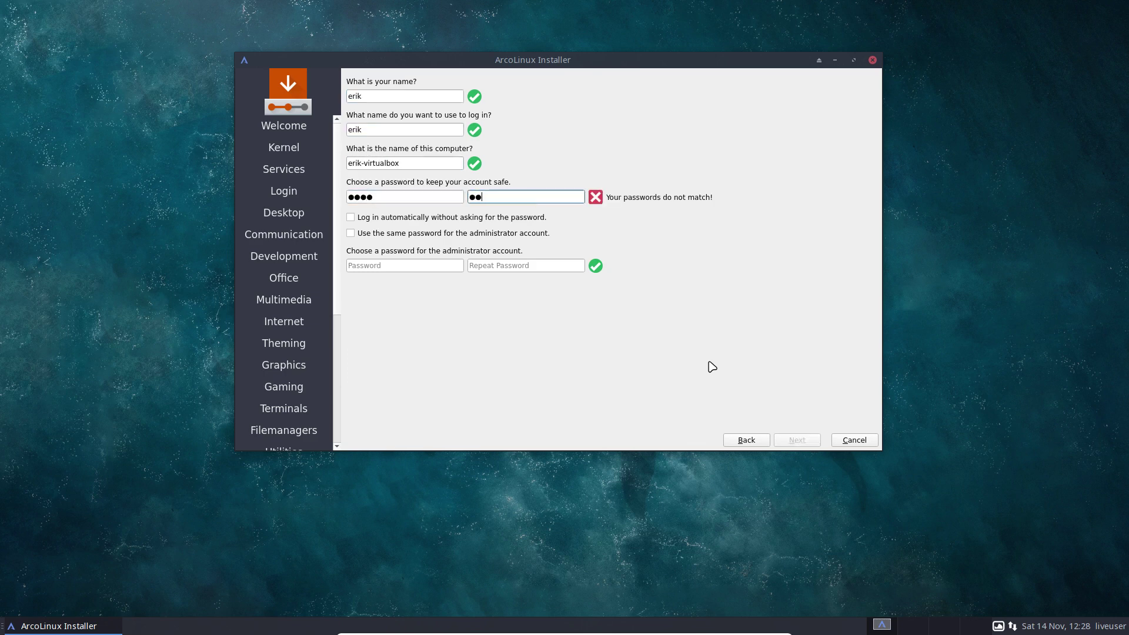
# - Reuse the same password for the administrator and start the installation
pyautogui.press('Tab')
pyautogui.press('Tab')
pyautogui.press('space')
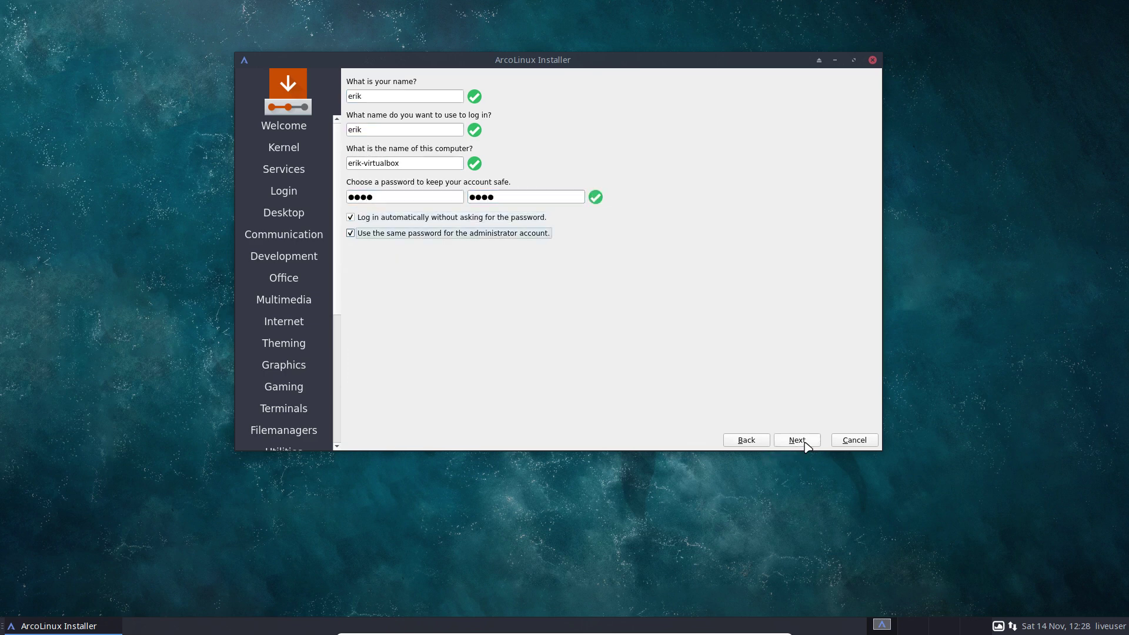
pyautogui.click(801, 441)
pyautogui.click(804, 443)
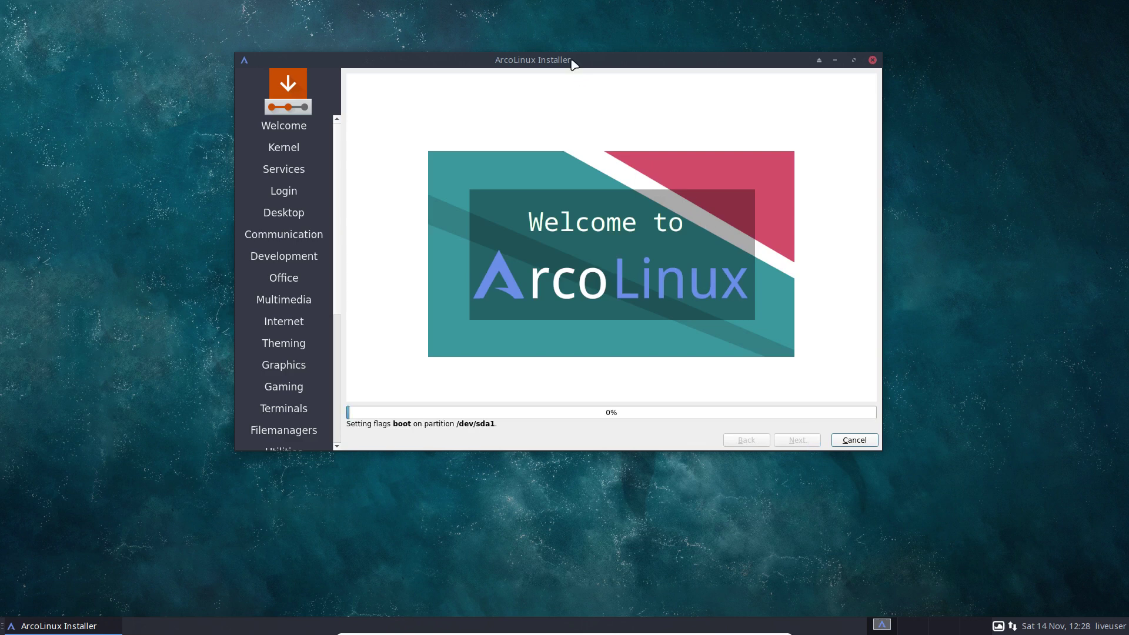
# - Reposition the installer window, then leave VirtualBox full-screen with Right Ctrl+F
pyautogui.moveTo(574, 61); pyautogui.dragTo(797, 24)
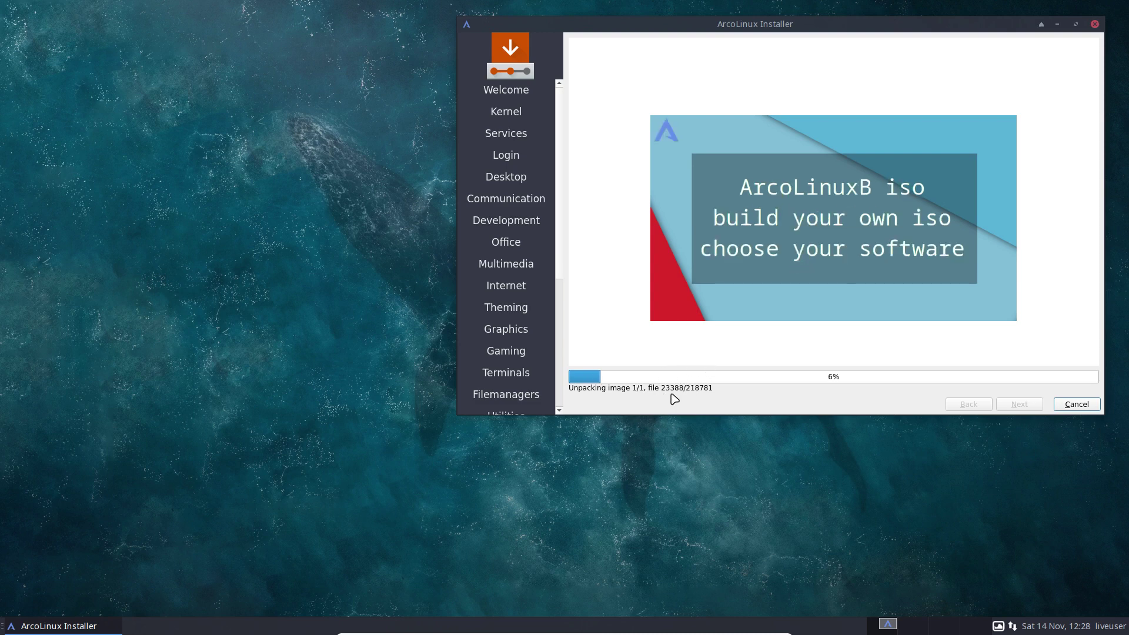
pyautogui.moveTo(817, 27); pyautogui.dragTo(615, 57)
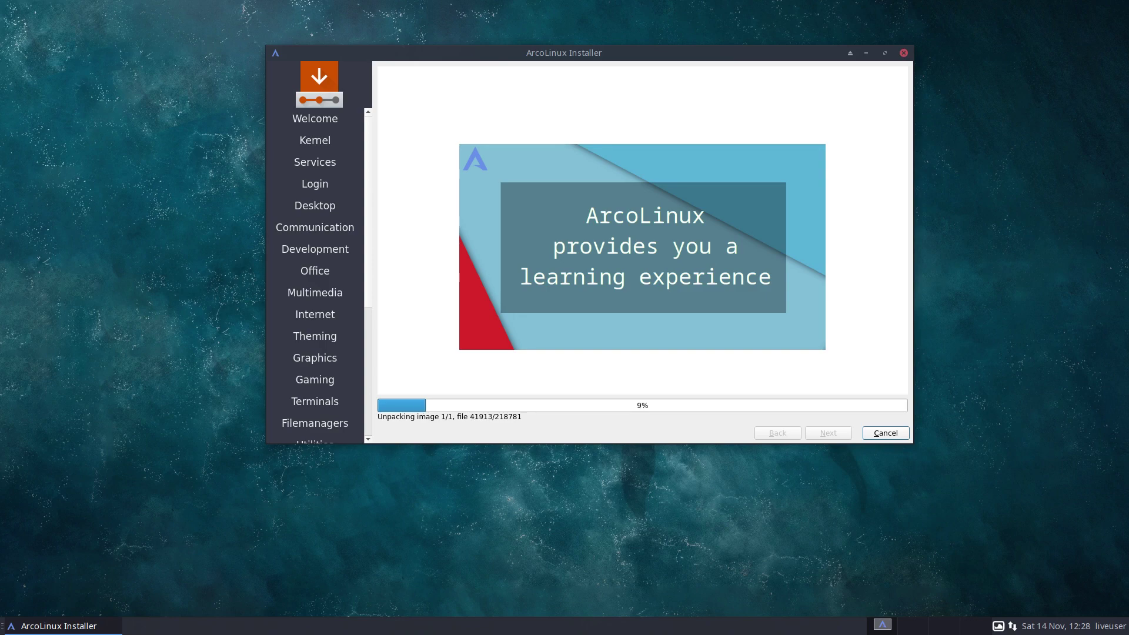
pyautogui.press('Control_R+f')
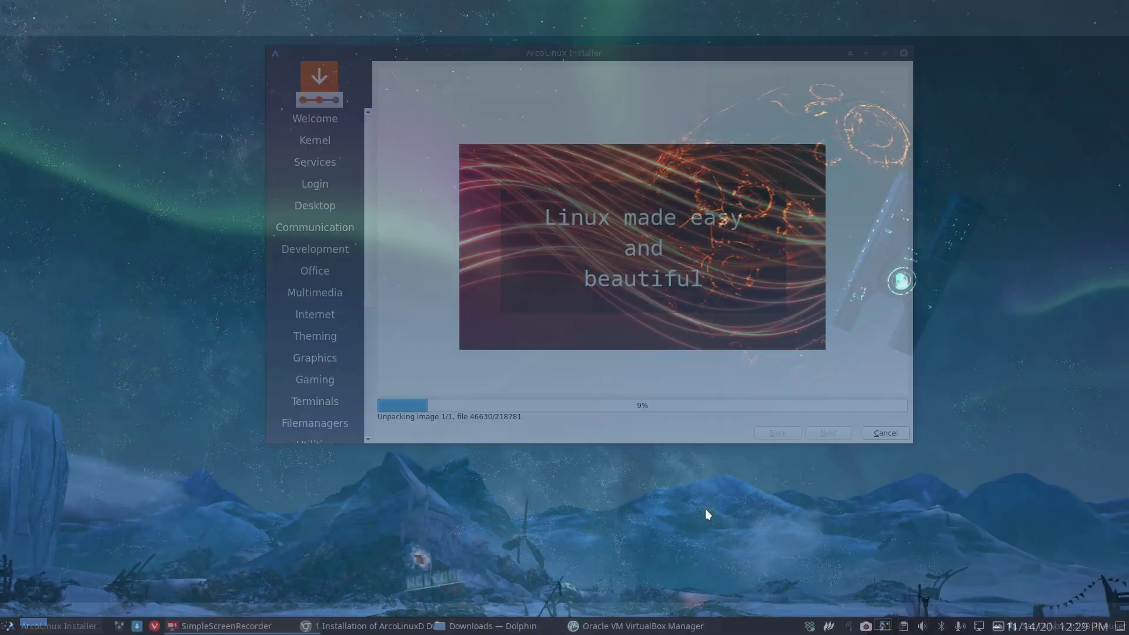
# - Bring up the guide in Chromium, scroll to Option 1 and highlight 'black login screen'
pyautogui.click(352, 625)
pyautogui.scroll(3, 174, 246)
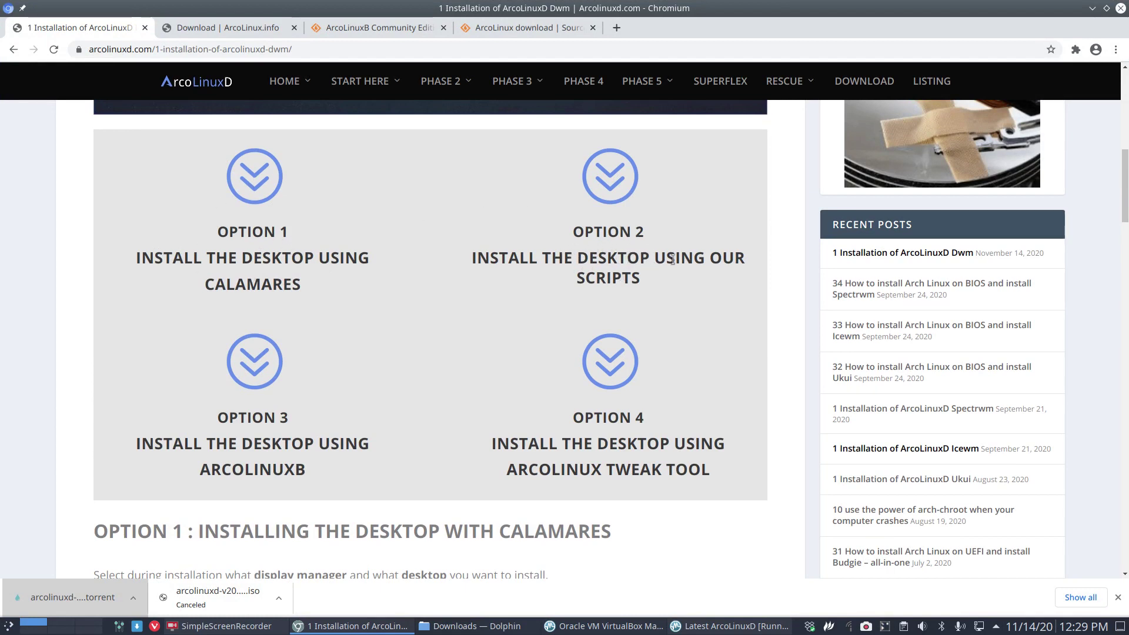
pyautogui.scroll(-3, 637, 253)
pyautogui.scroll(-4, 636, 252)
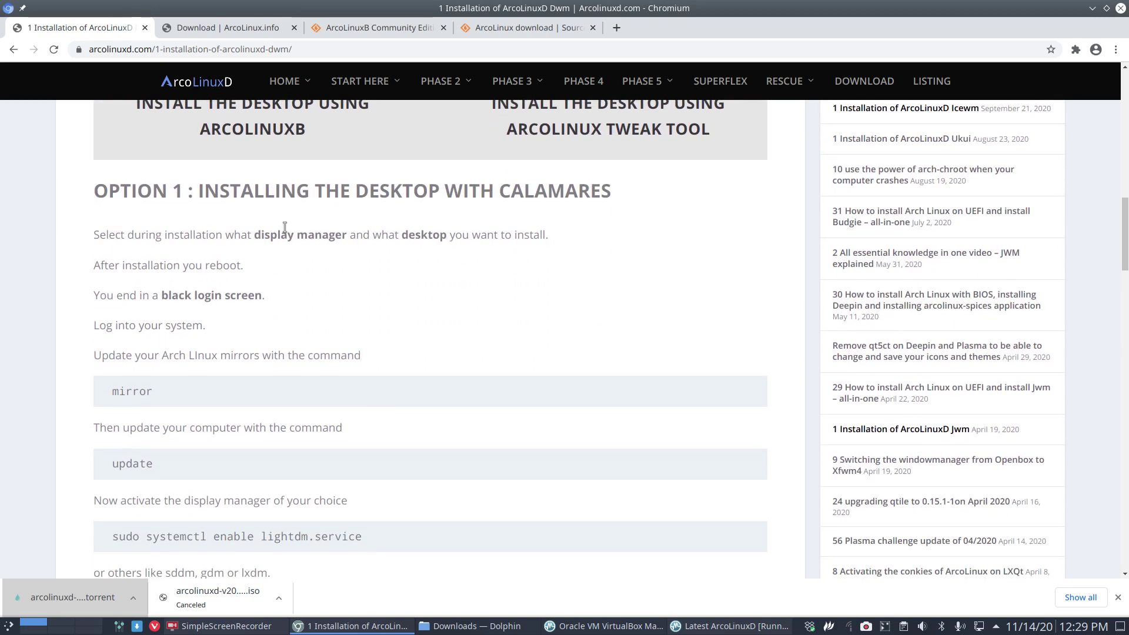
pyautogui.scroll(-1, 285, 231)
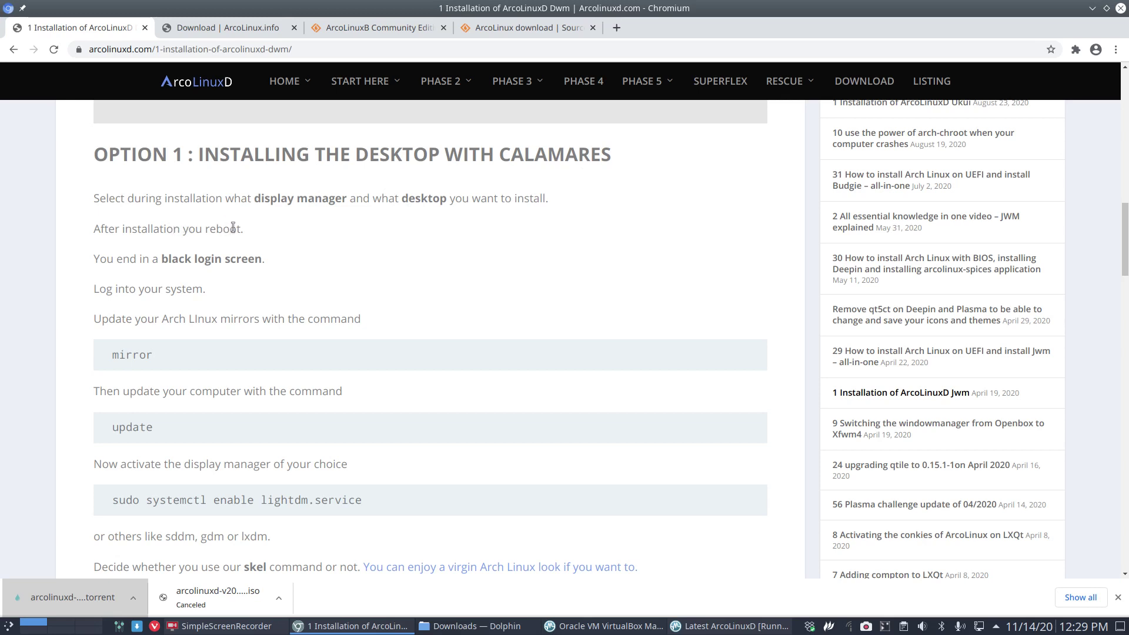
pyautogui.moveTo(263, 259); pyautogui.dragTo(276, 264)
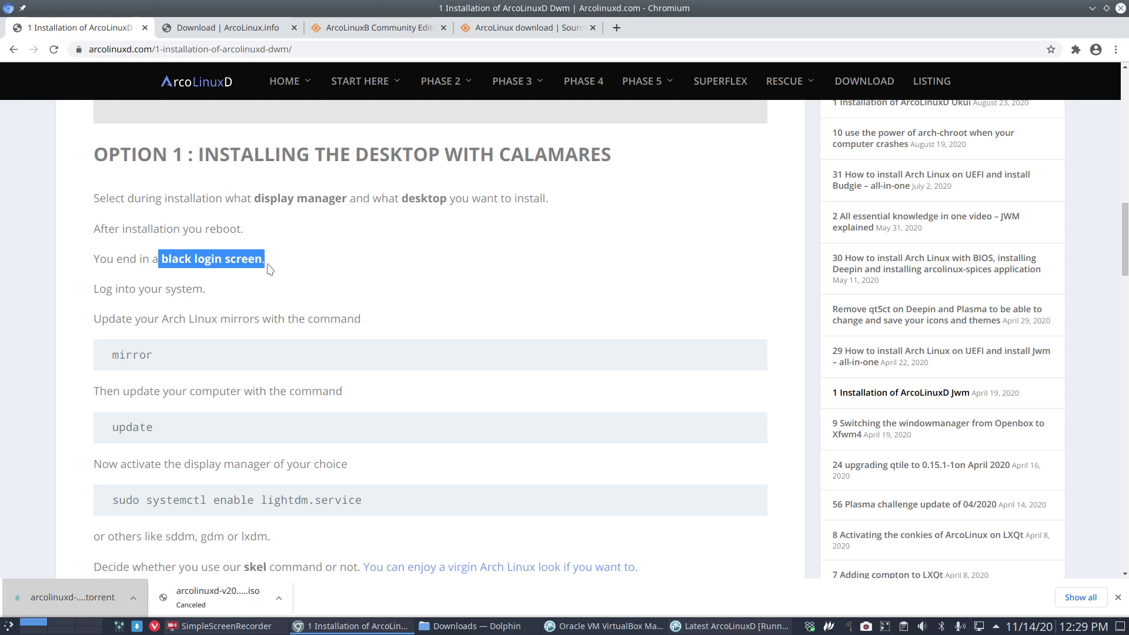
pyautogui.click(269, 268)
pyautogui.scroll(-1, 269, 269)
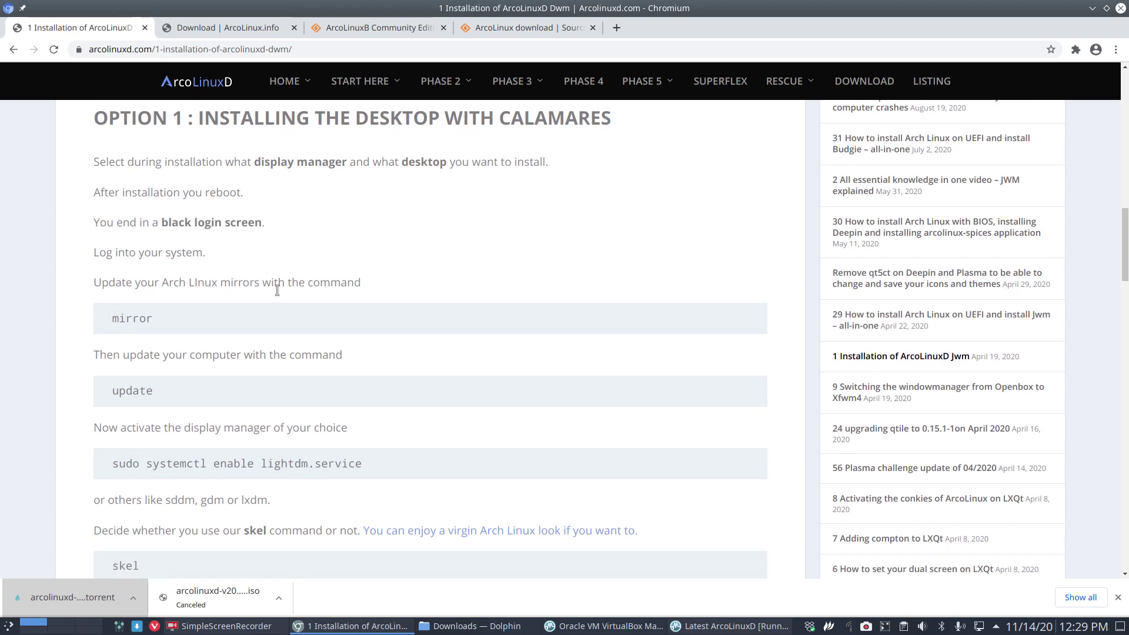
pyautogui.doubleClick(281, 464)
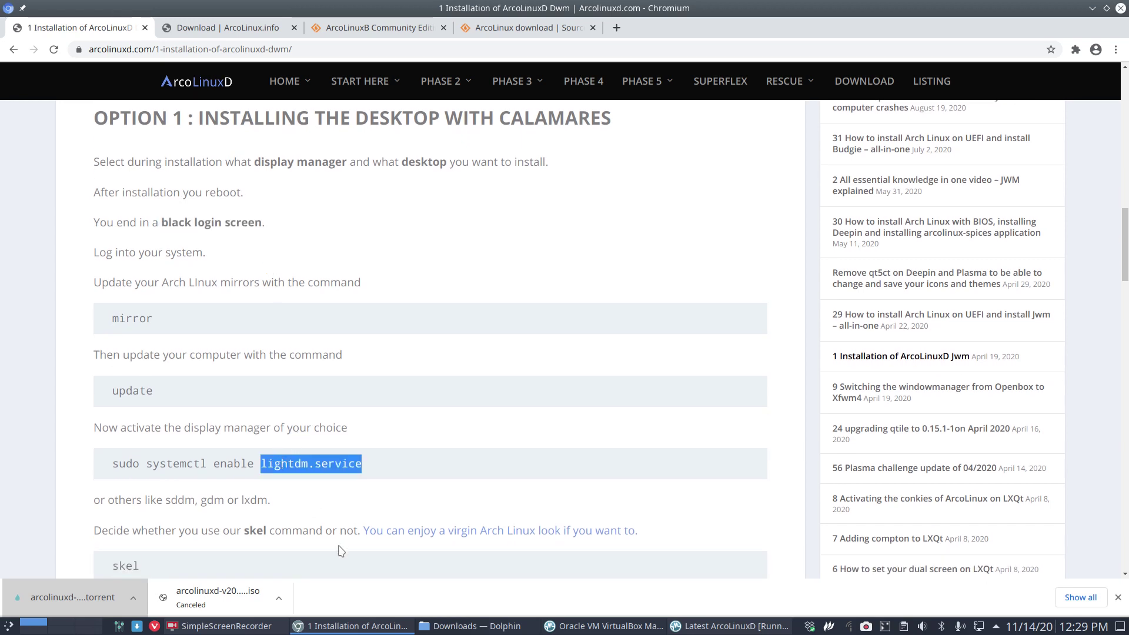
pyautogui.doubleClick(179, 505)
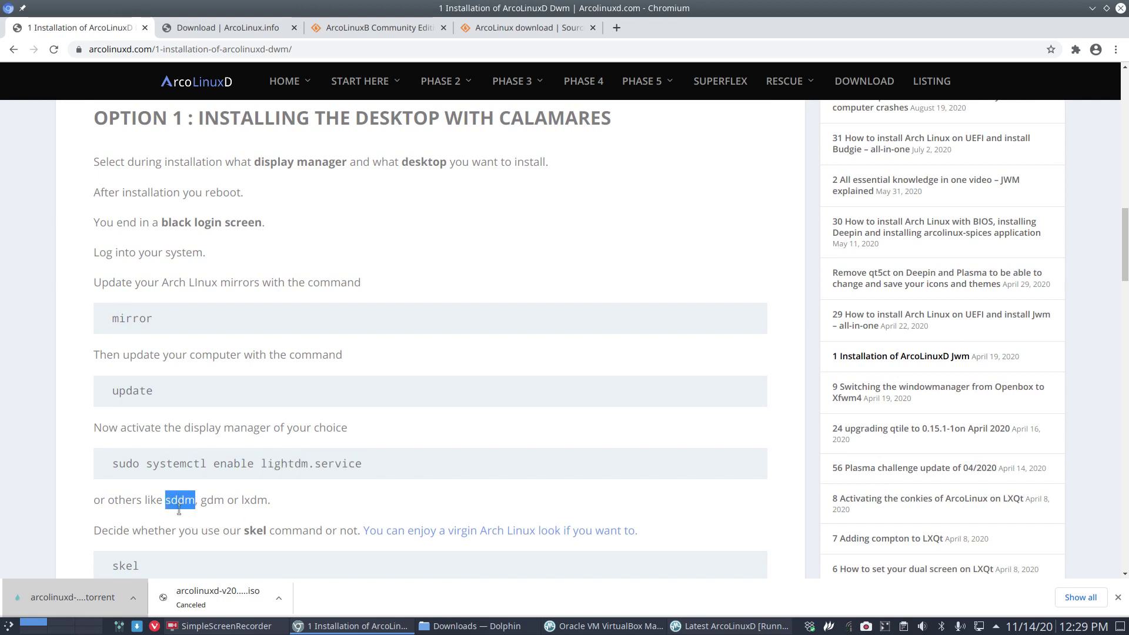
pyautogui.doubleClick(215, 500)
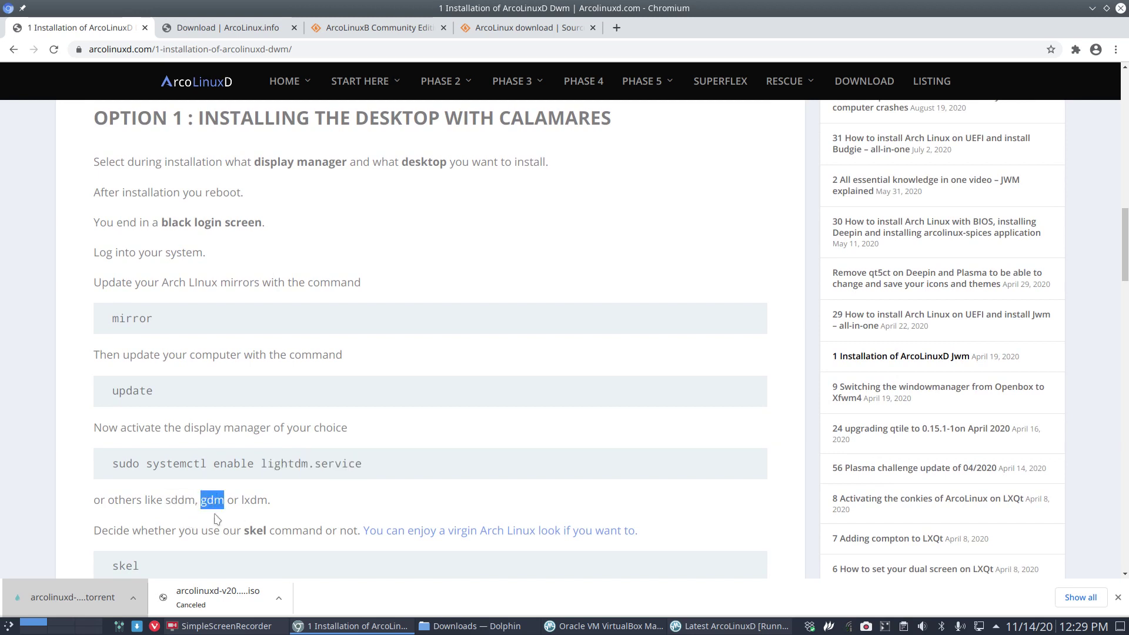
pyautogui.doubleClick(251, 501)
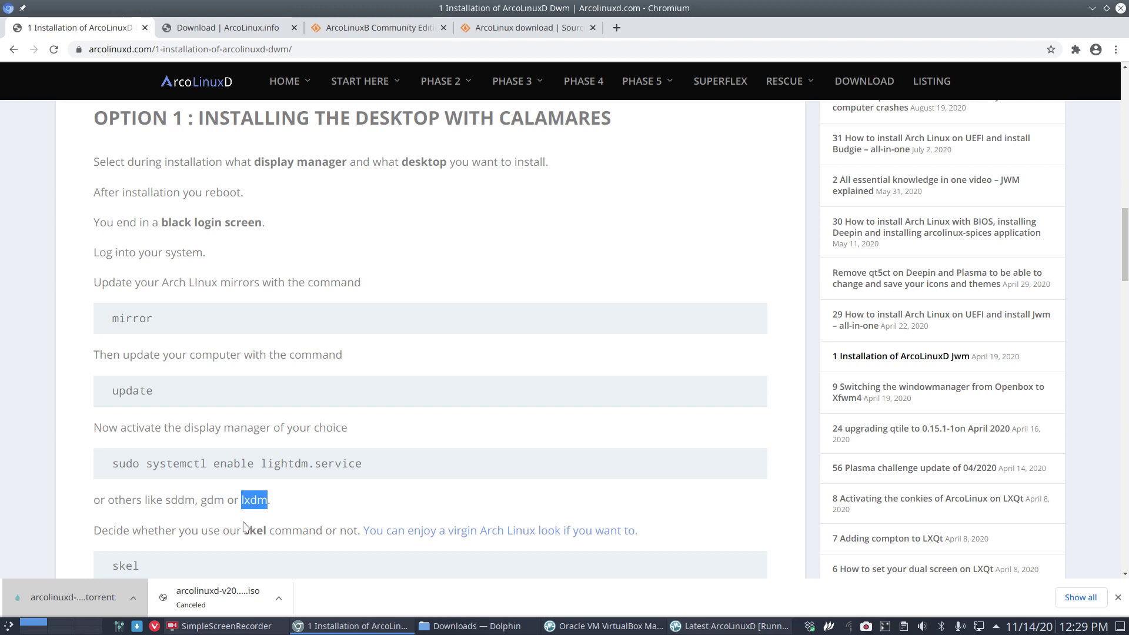
pyautogui.click(249, 425)
pyautogui.scroll(-2, 249, 426)
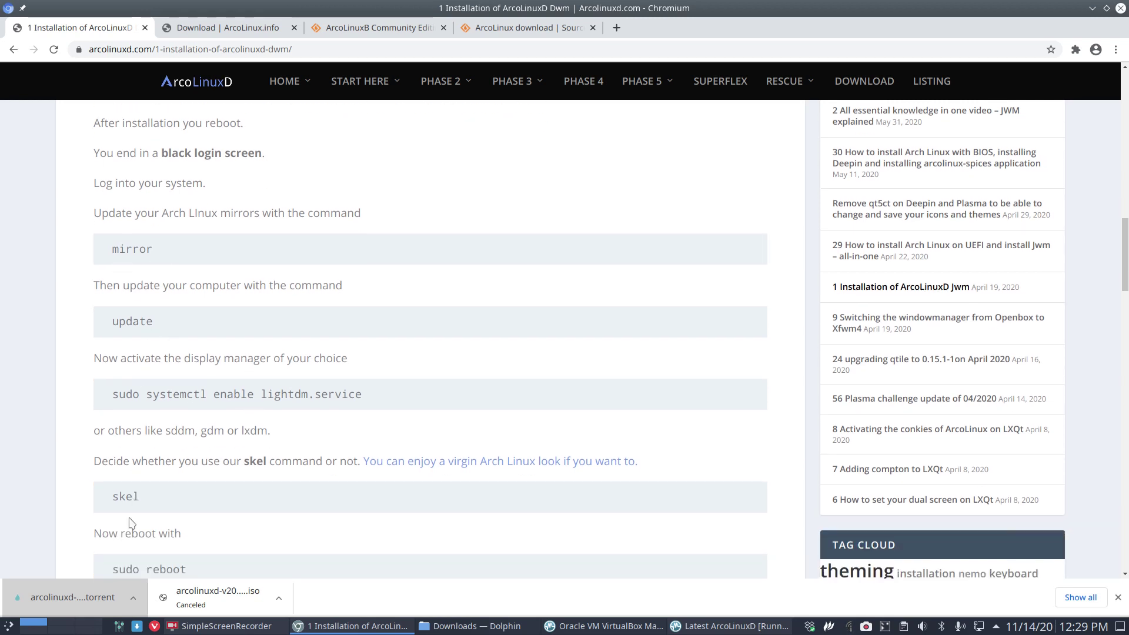
pyautogui.scroll(-2, 131, 522)
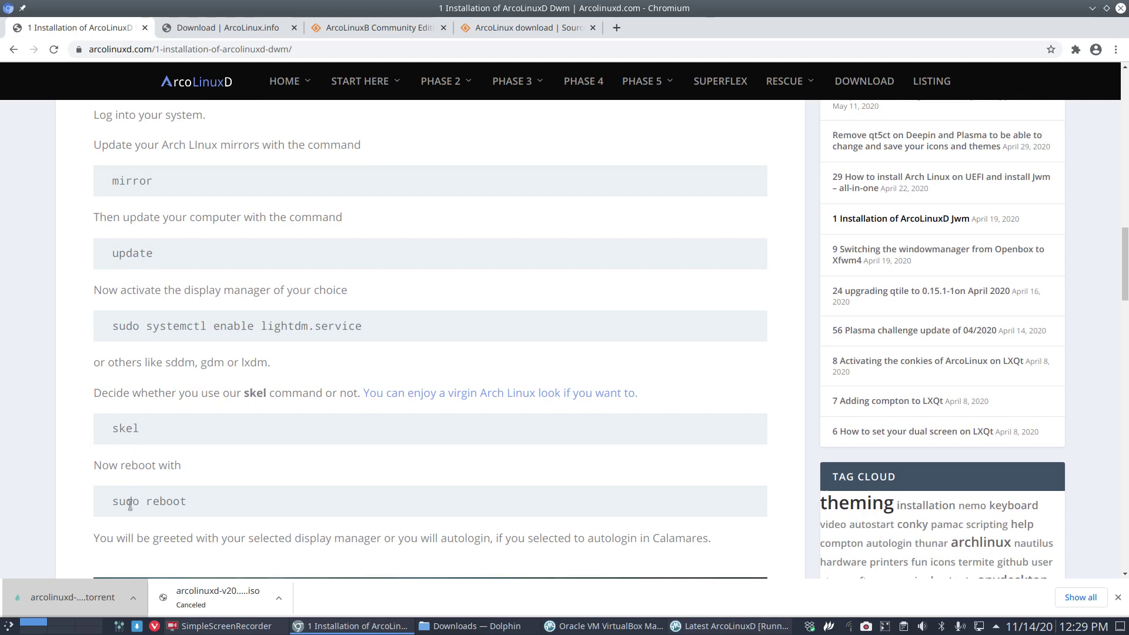
pyautogui.scroll(-4, 130, 504)
# - Scroll through Option 2, select its git clone line, and read on through Options 3 and 4
pyautogui.scroll(-14, 169, 365)
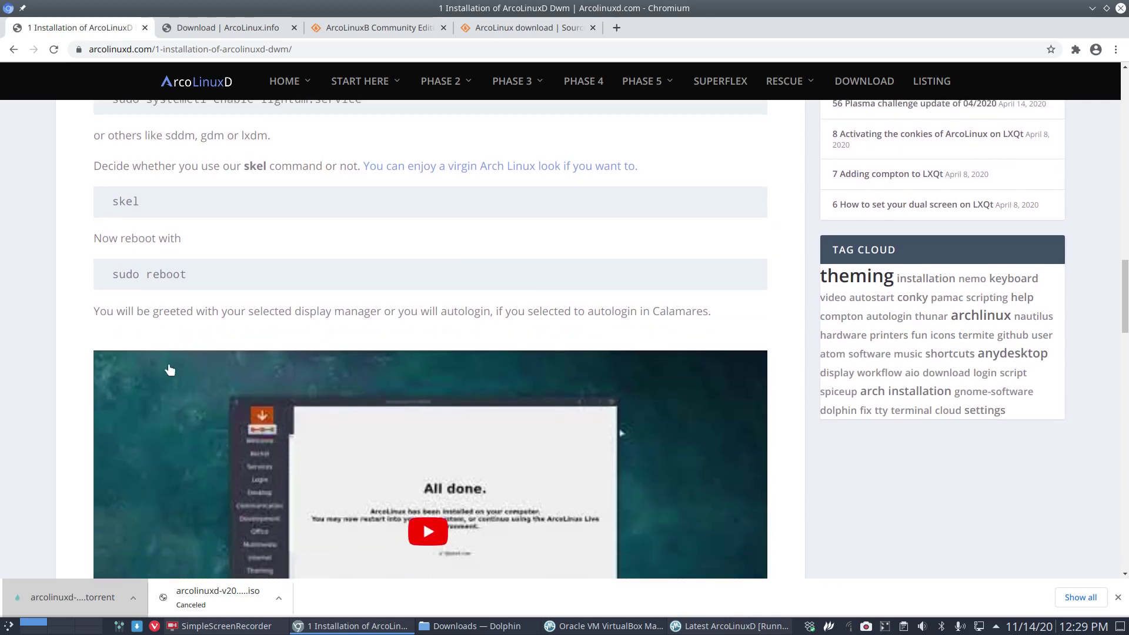
pyautogui.scroll(-3, 77, 390)
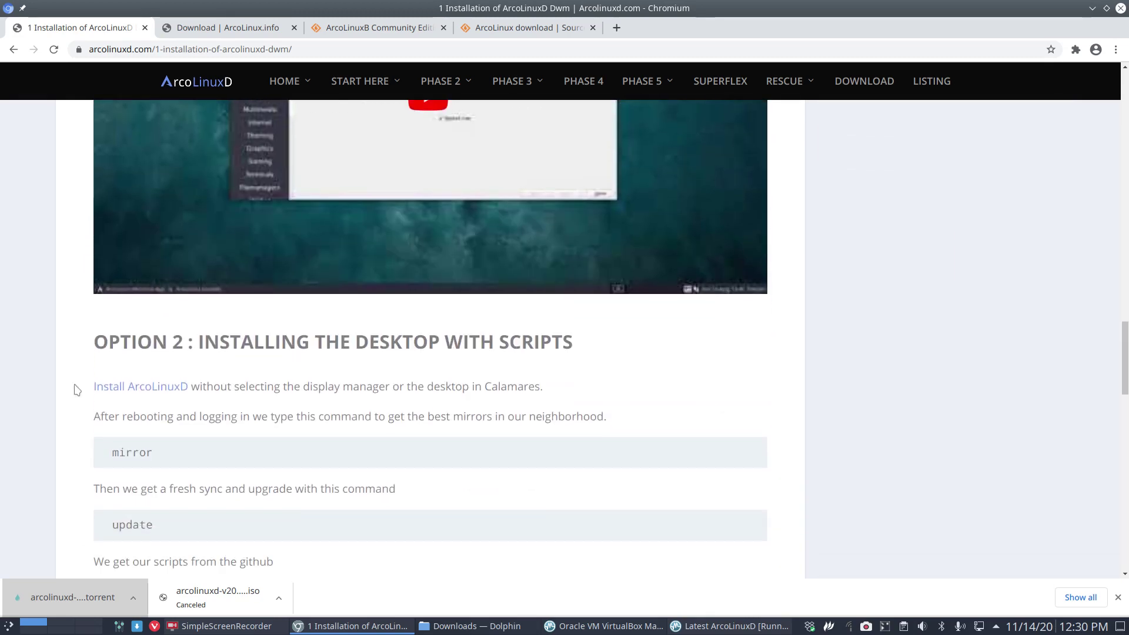
pyautogui.scroll(-1, 76, 389)
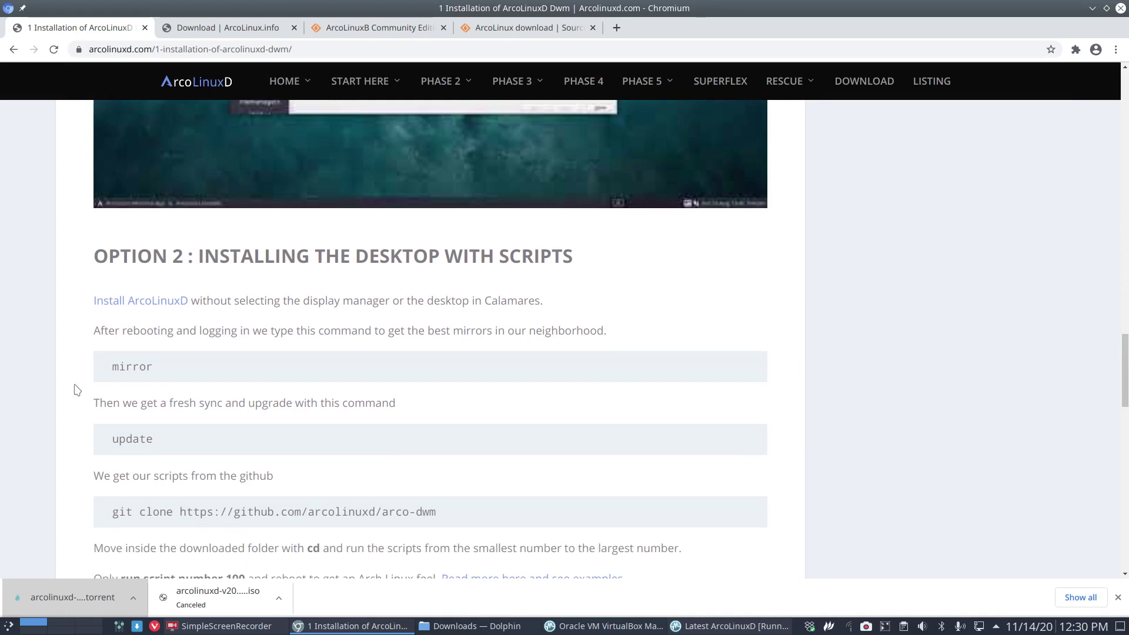
pyautogui.scroll(-2, 76, 390)
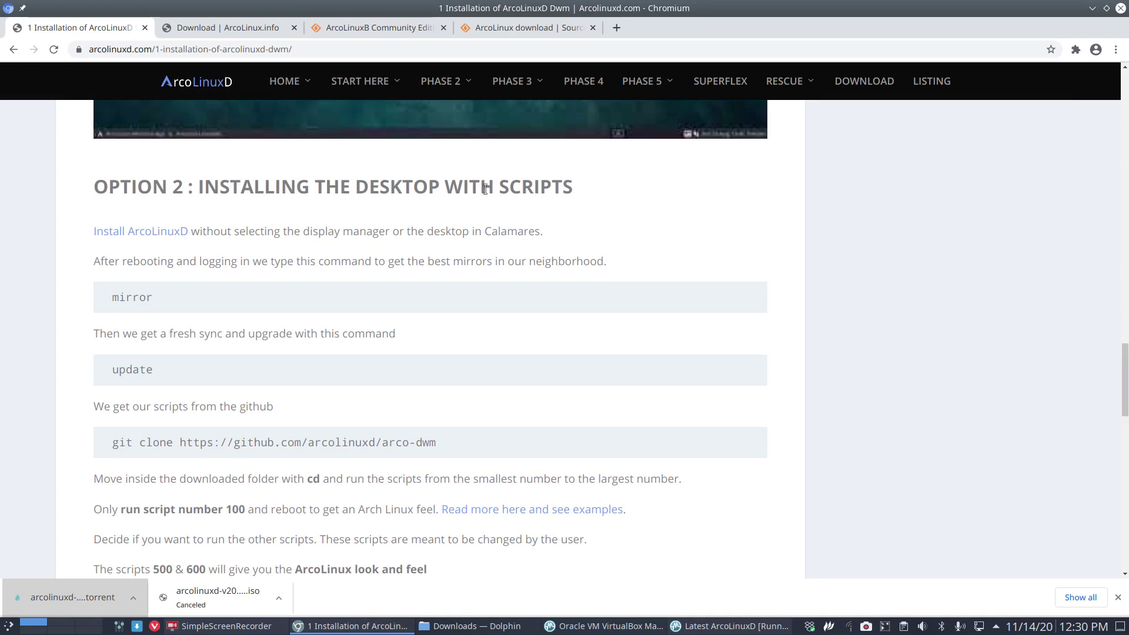
pyautogui.moveTo(454, 449); pyautogui.dragTo(110, 445)
pyautogui.scroll(-1, 103, 467)
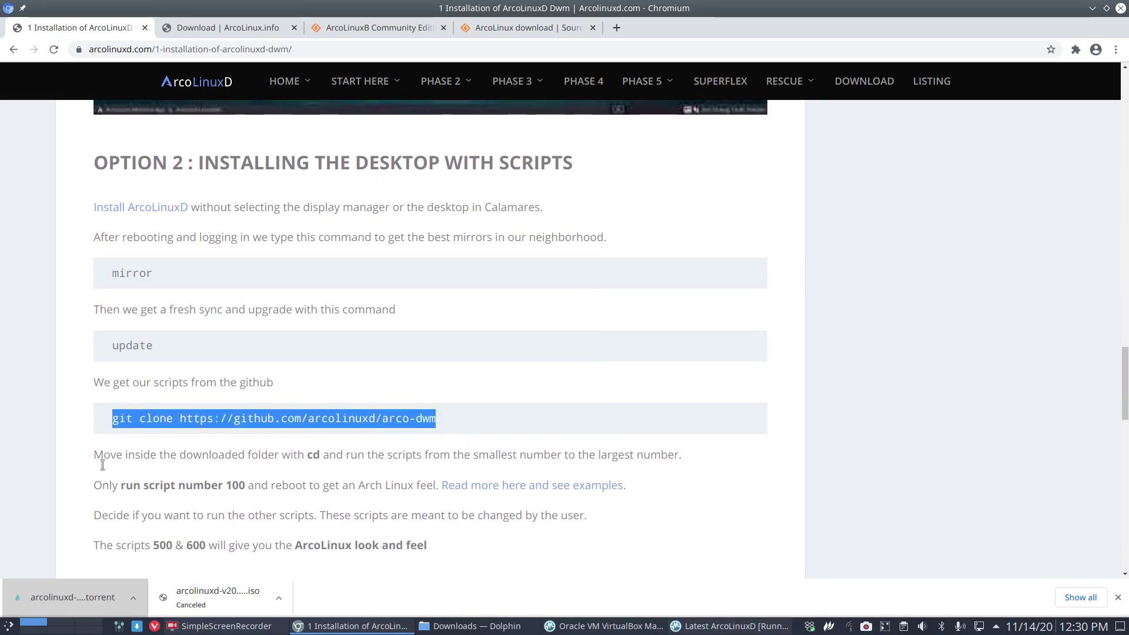
pyautogui.scroll(-5, 102, 464)
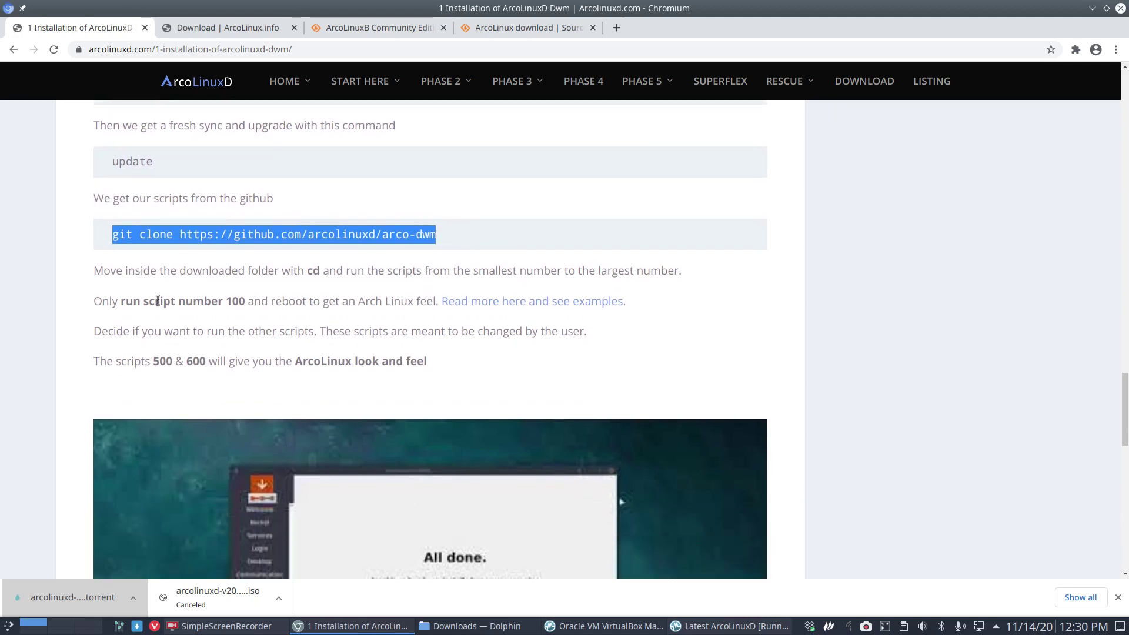
pyautogui.scroll(-8, 305, 359)
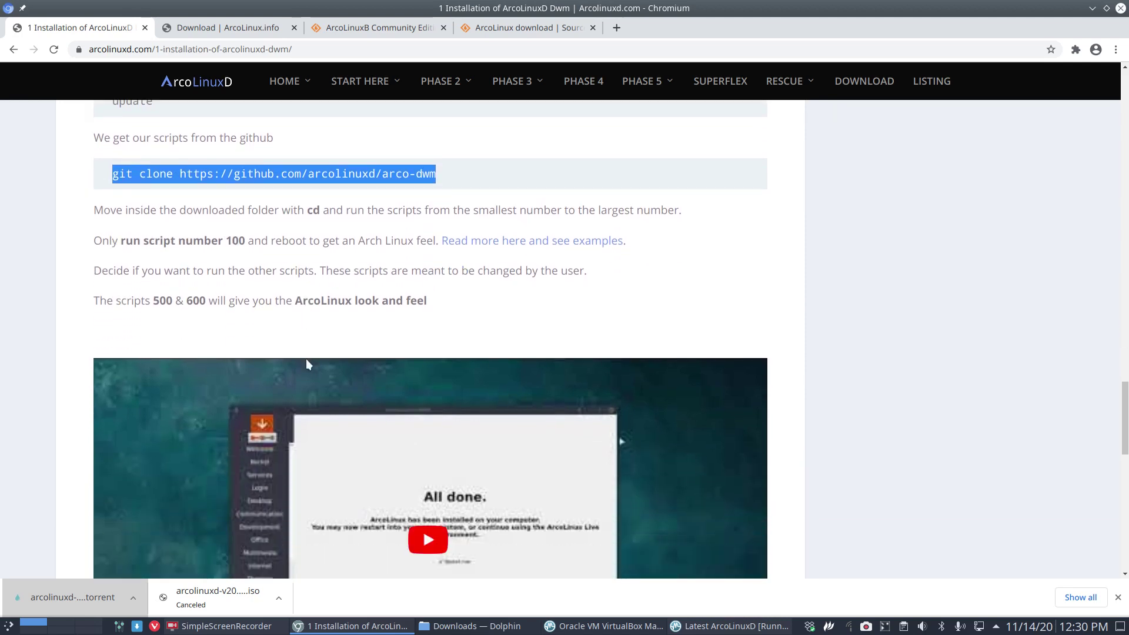
pyautogui.scroll(-2, 200, 428)
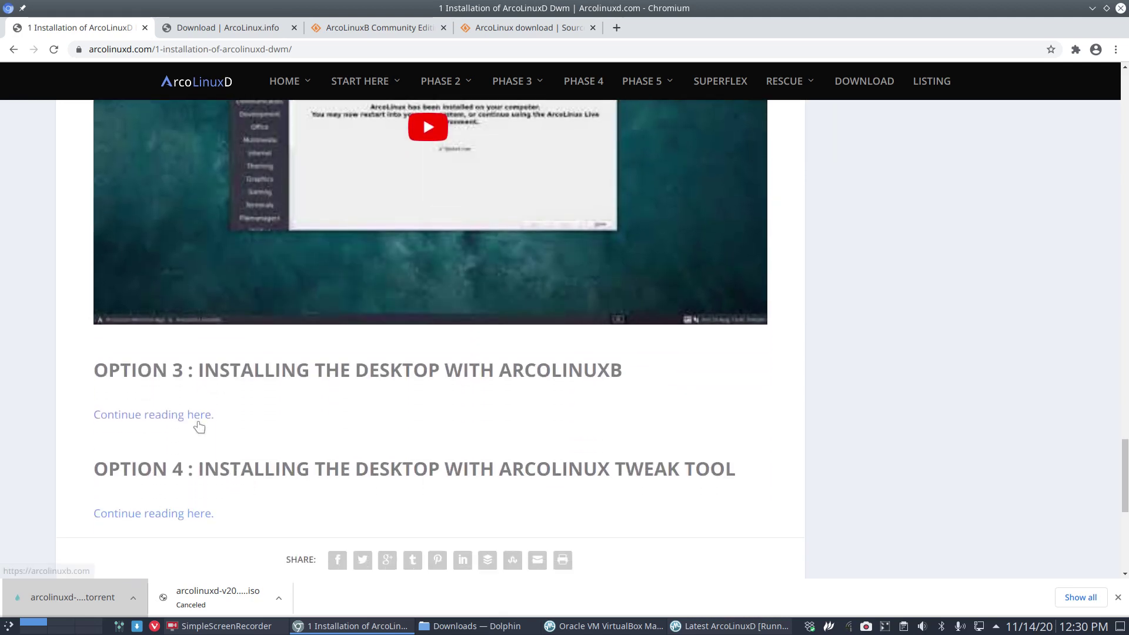
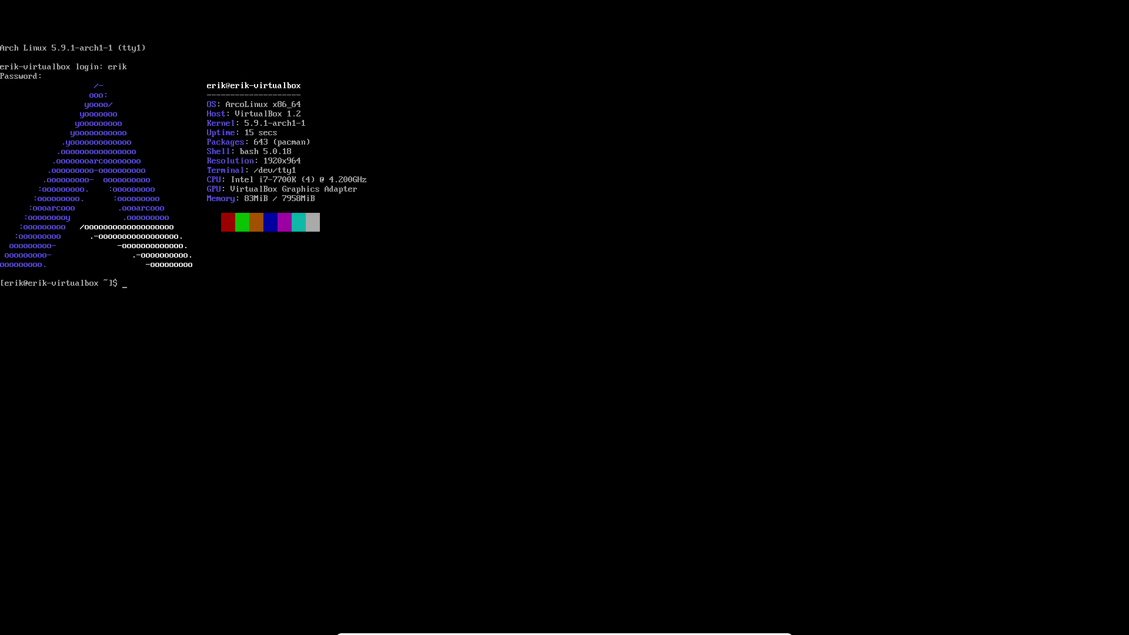
# - Run neofetch, then list the installed arcolinux packages by Tab-completing 'sudo pacman -Rs arcolinux'
pyautogui.write('neofetch')
pyautogui.press('Return')
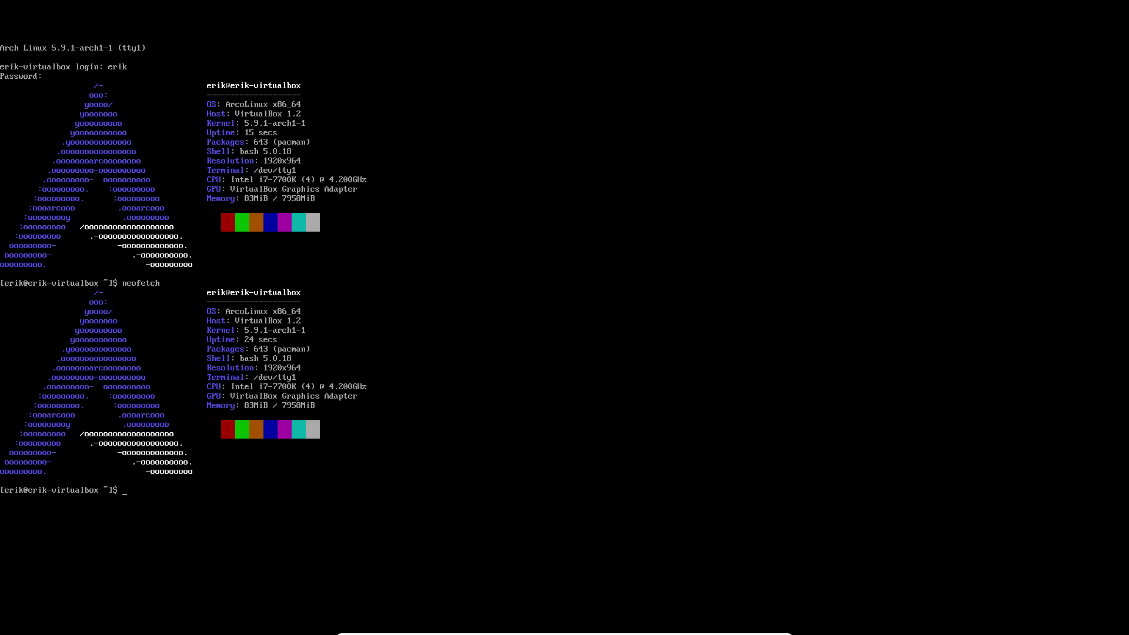
pyautogui.write('sudo pacman -Rs arcolinux')
pyautogui.press('Tab')
pyautogui.press('Tab')
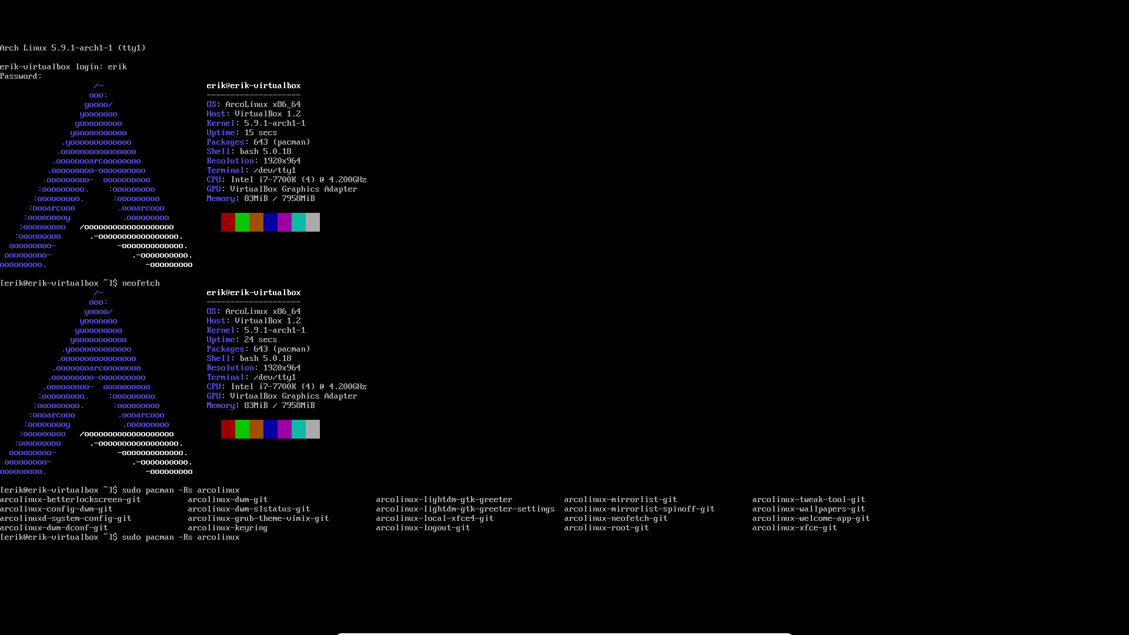
# - Enable lightdm.service with 'sudo systemctl enable' and authenticate with the sudo password
pyautogui.press('BackSpace')
pyautogui.press('BackSpace')
pyautogui.press('BackSpace')
pyautogui.press('BackSpace')
pyautogui.press('BackSpace')
pyautogui.press('BackSpace')
pyautogui.press('BackSpace')
pyautogui.press('BackSpace')
pyautogui.press('BackSpace')
pyautogui.press('BackSpace')
pyautogui.press('BackSpace')
pyautogui.press('BackSpace')
pyautogui.press('BackSpace')
pyautogui.press('BackSpace')
pyautogui.press('BackSpace')
pyautogui.press('BackSpace')
pyautogui.press('BackSpace')
pyautogui.press('BackSpace')
pyautogui.press('BackSpace')
pyautogui.press('BackSpace')
pyautogui.write('sudo systemctl enable lightmd')
pyautogui.press('Tab')
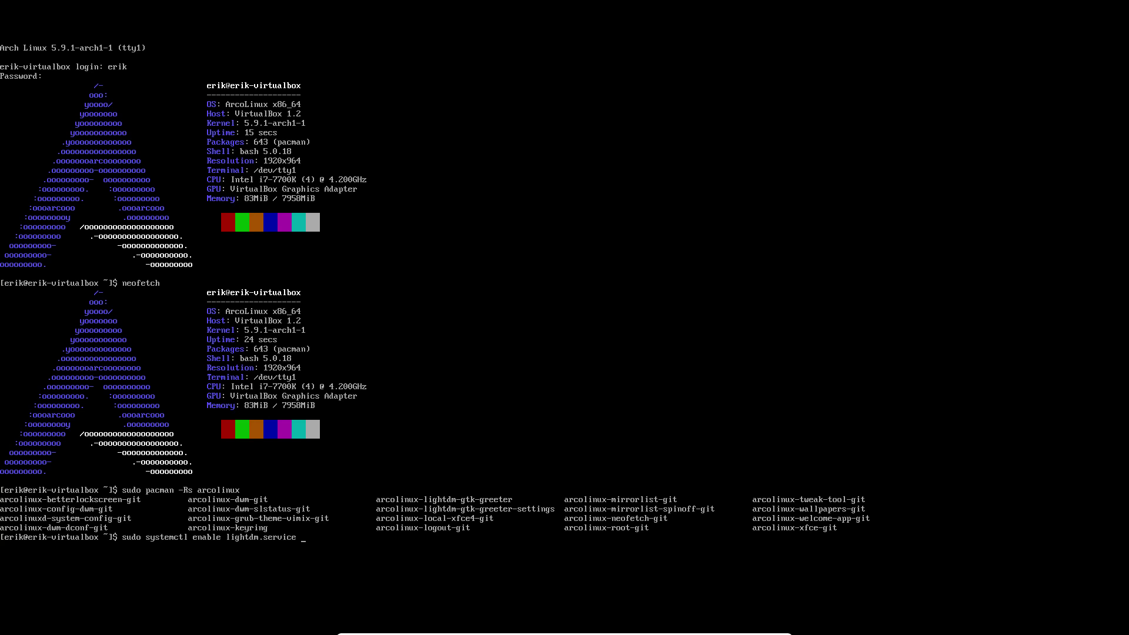
pyautogui.press('Return')
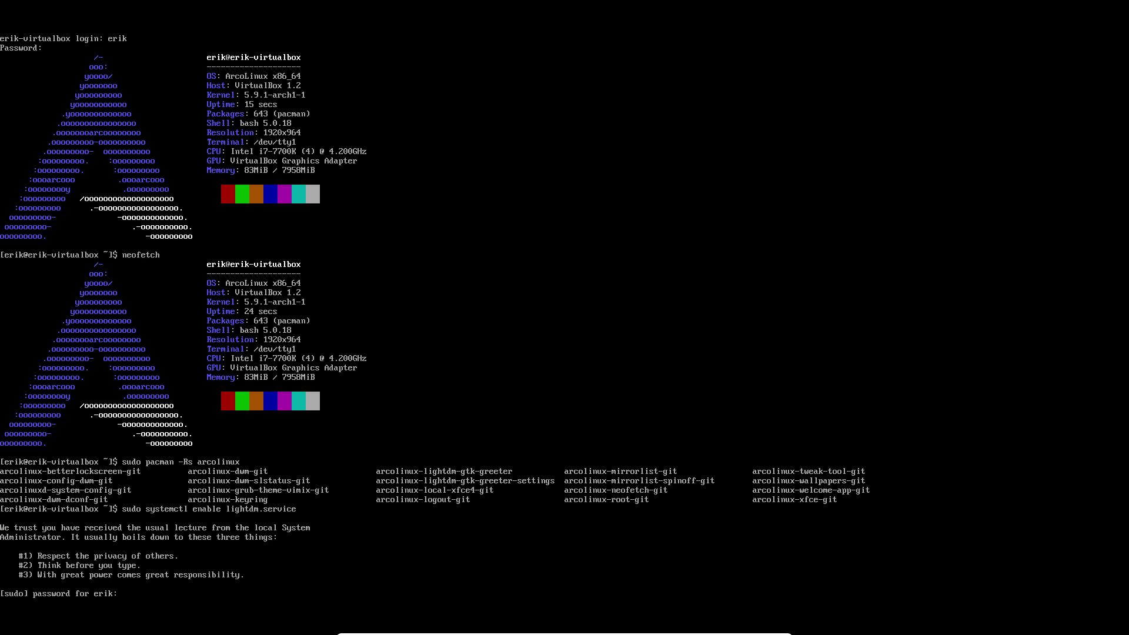
pyautogui.press('Return')
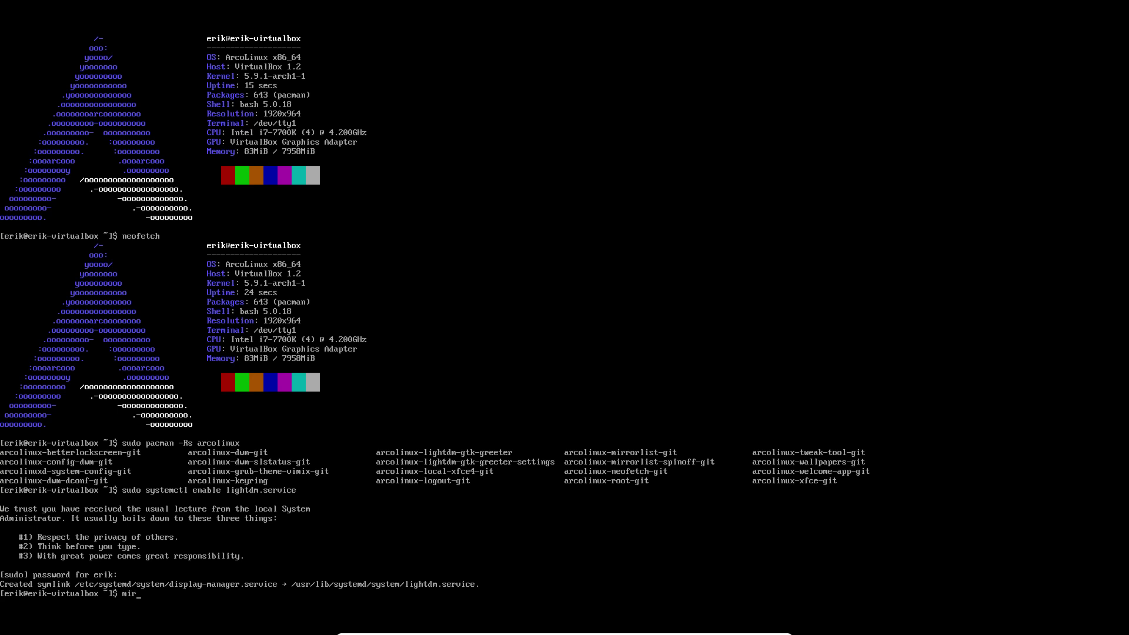
# - Rank the fastest mirrors with the 'mirror' alias, then start a full 'update' (pacman -Syu)
pyautogui.write('rro')
pyautogui.press('BackSpace')
pyautogui.press('BackSpace')
pyautogui.write('or')
pyautogui.press('Return')
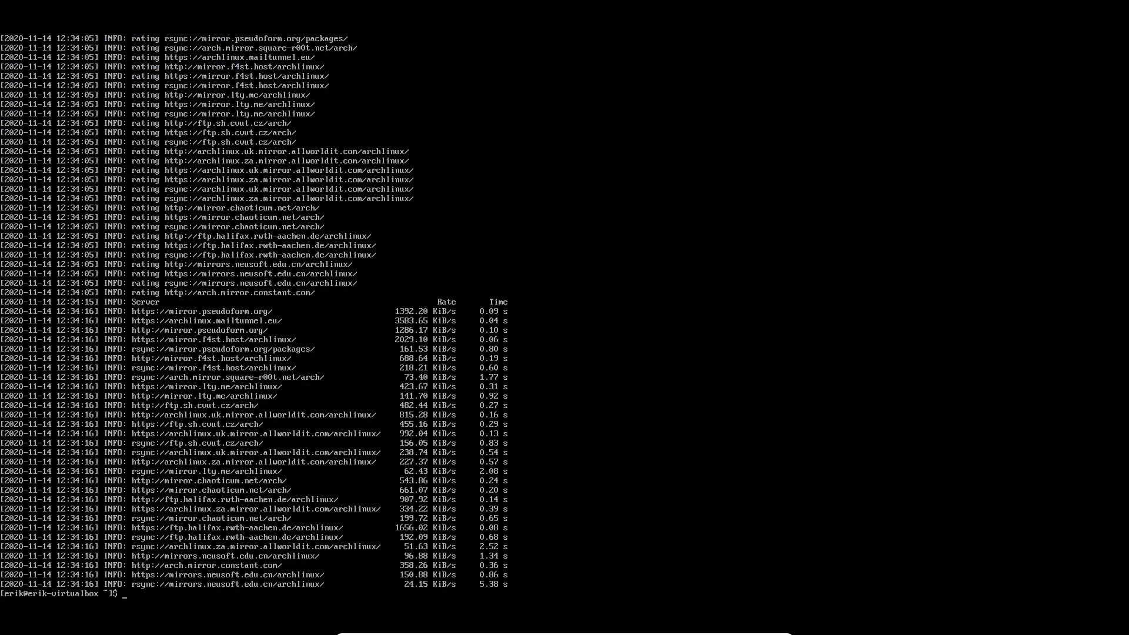
pyautogui.write('update')
pyautogui.press('Return')
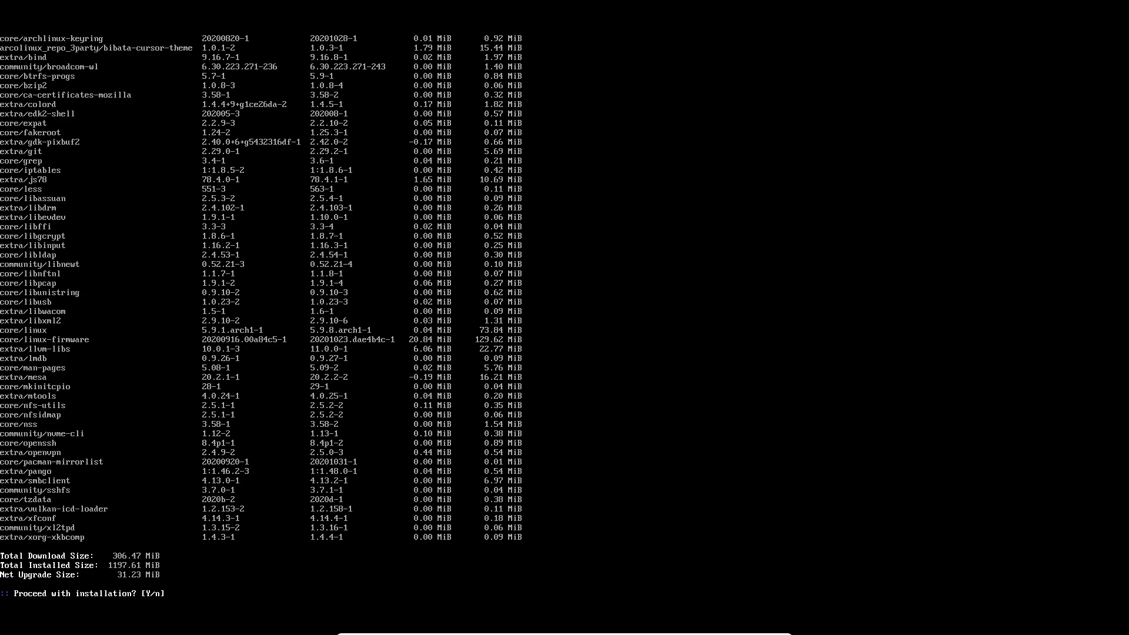
# - Confirm installing the 57 package upgrades and let pacman rebuild the initramfs images
pyautogui.press('Return')
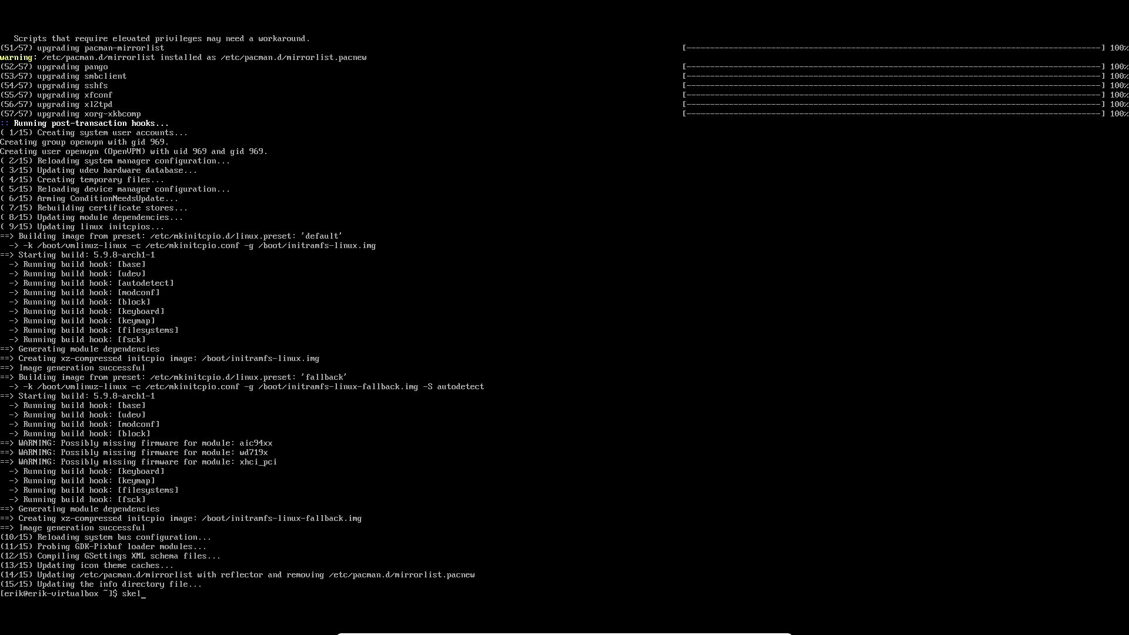
# - Run skel to copy the default configs home, then list /etc/skel
pyautogui.press('Return')
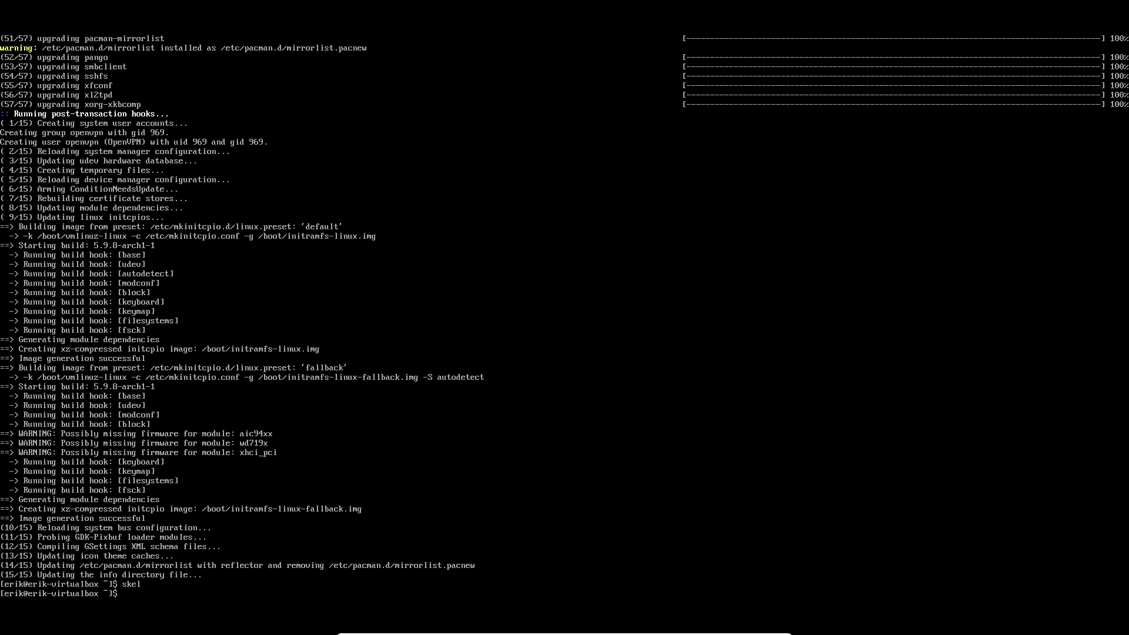
pyautogui.write('/etc/skel')
pyautogui.press('Return')
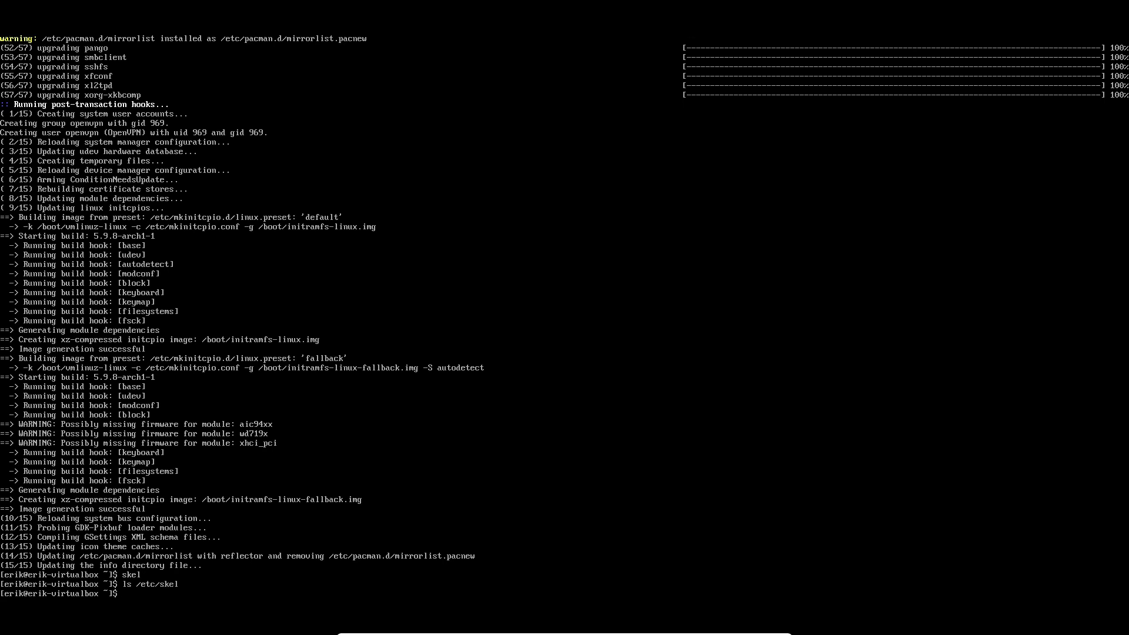
# - List /etc/skel in detail with 'ls -al' and show the skel alias definition
pyautogui.press('Up')
pyautogui.write('-al')
pyautogui.press('Return')
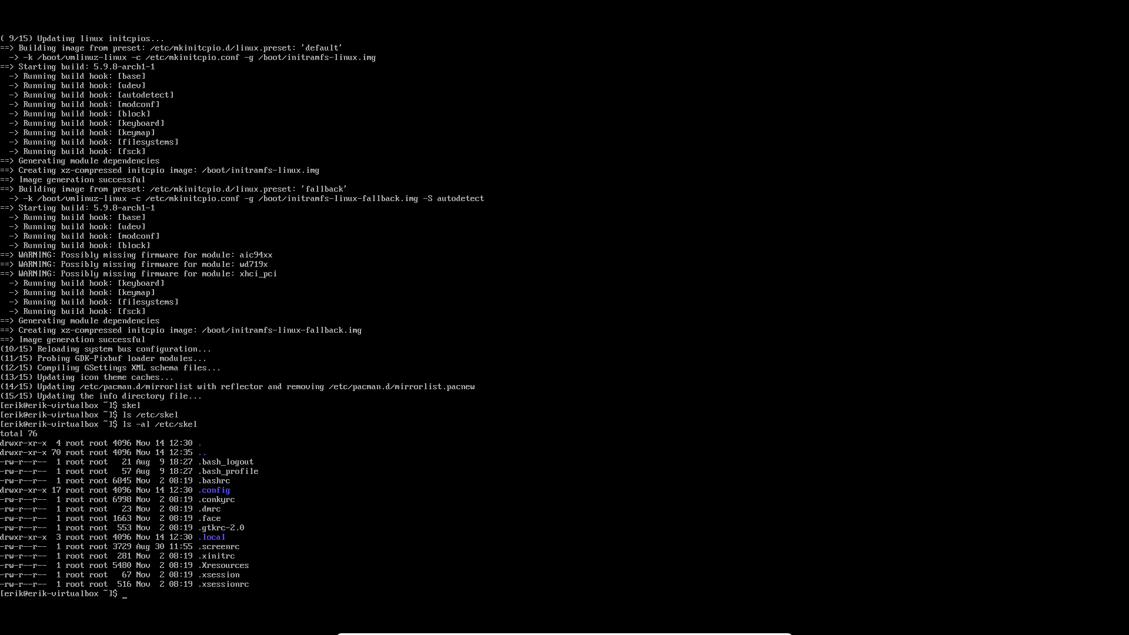
pyautogui.write('as skel')
pyautogui.press('Return')
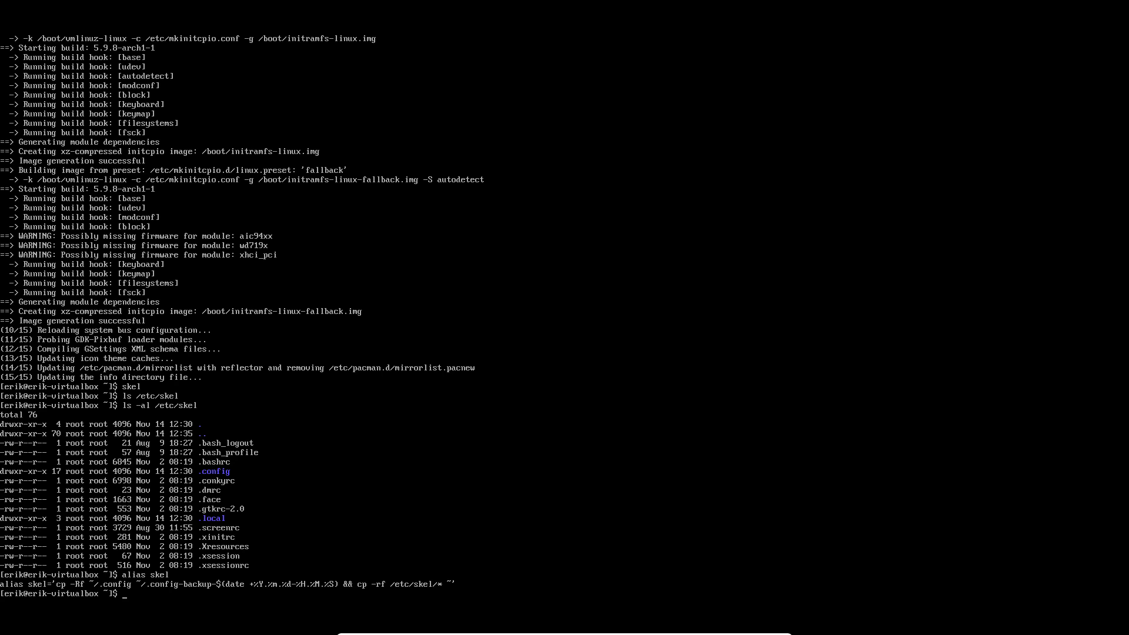
# - Exit the console, choose 'Boot existing OS', and start ArcoLinux Linux from GRUB
pyautogui.write('exit')
pyautogui.press('Return')
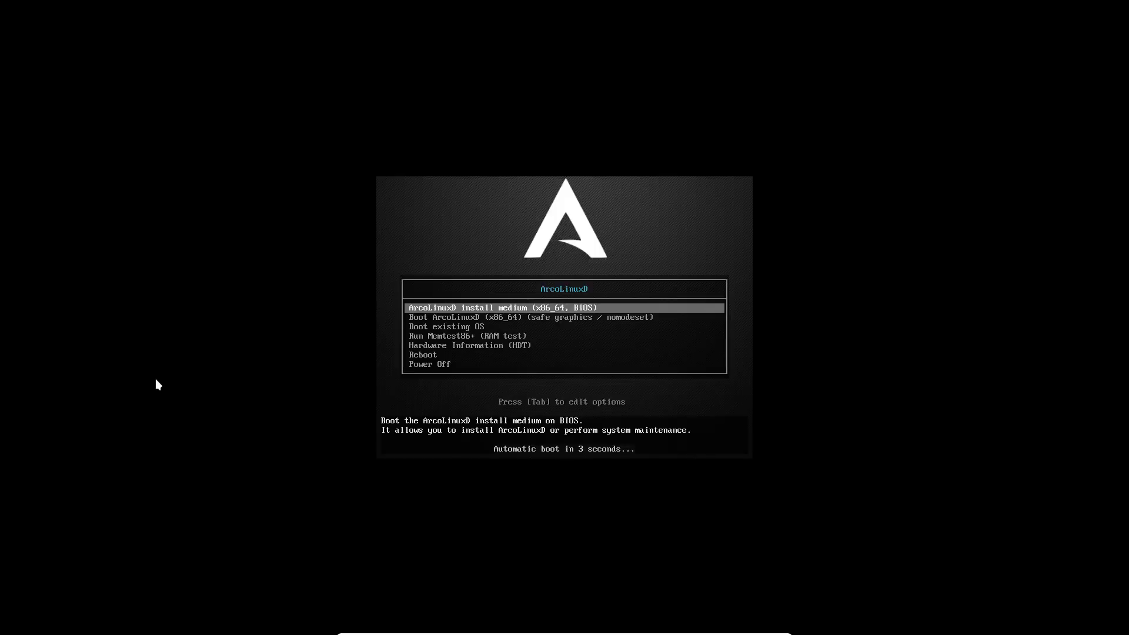
pyautogui.press('Down')
pyautogui.press('Down')
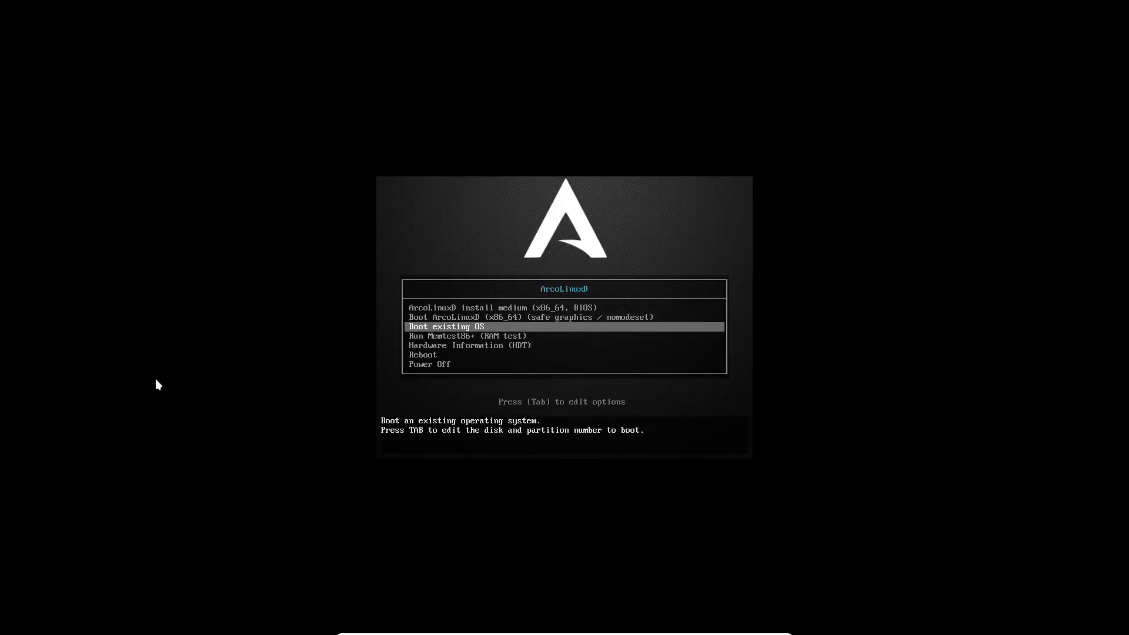
pyautogui.press('Return')
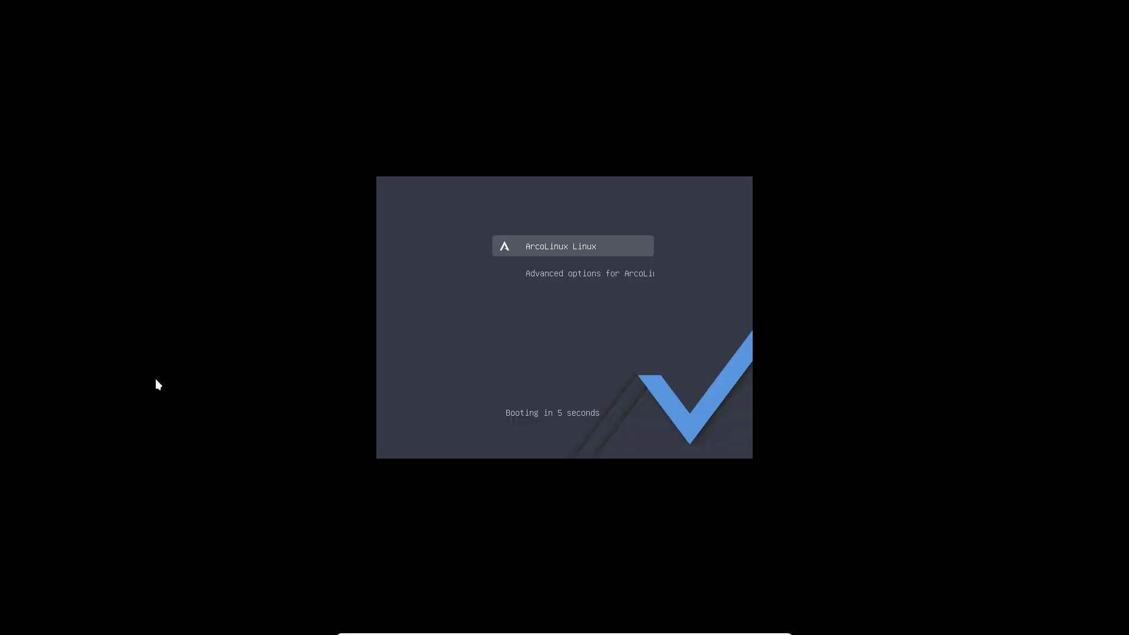
pyautogui.press('Return')
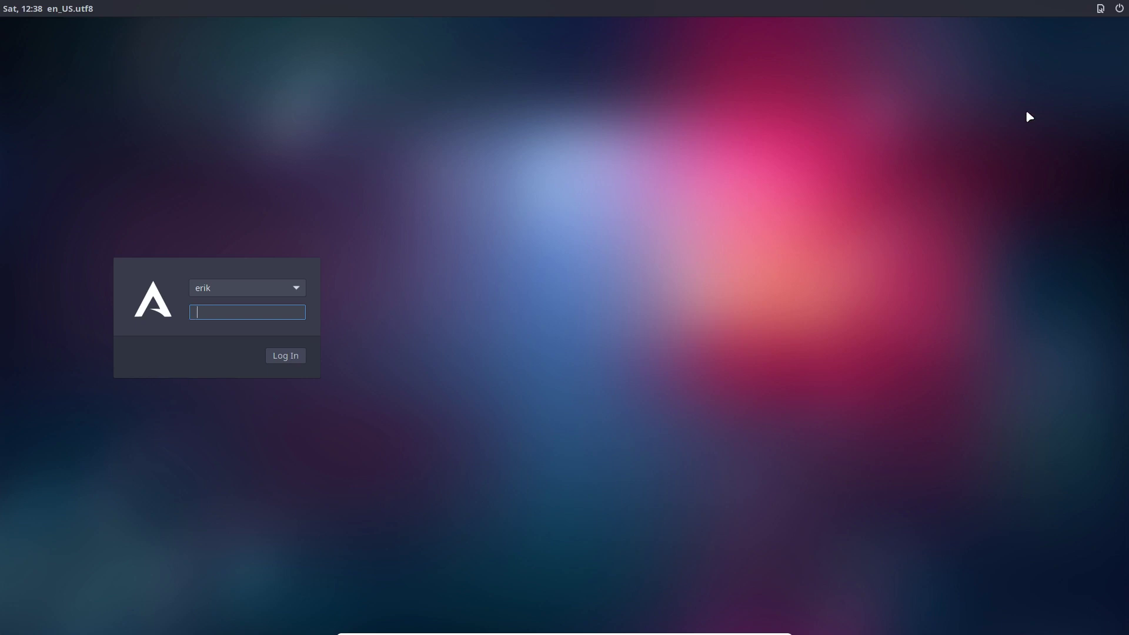
# - Log into the Dwm session with the password, disable Welcome App autostart, and start updating Arch Linux mirrors
pyautogui.click(1099, 10)
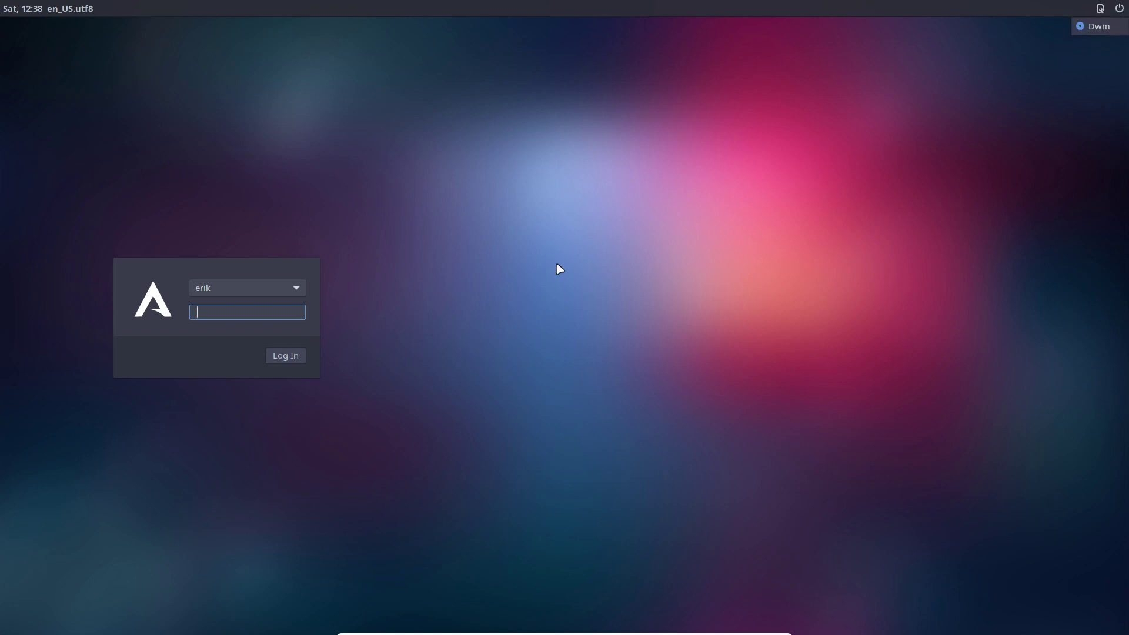
pyautogui.click(247, 314)
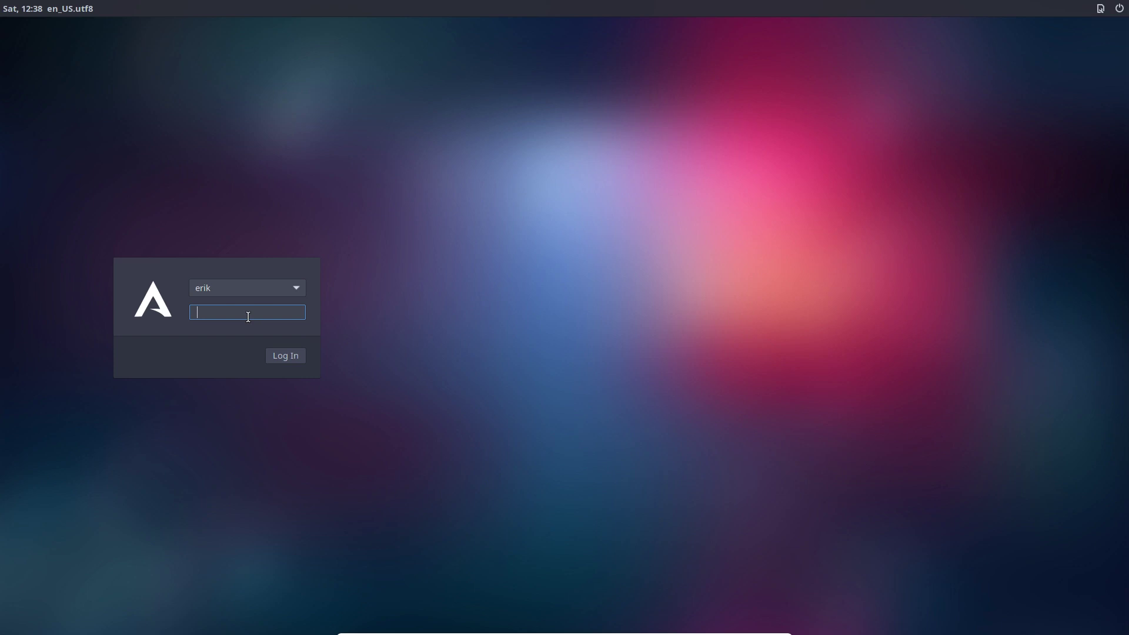
pyautogui.press('Return')
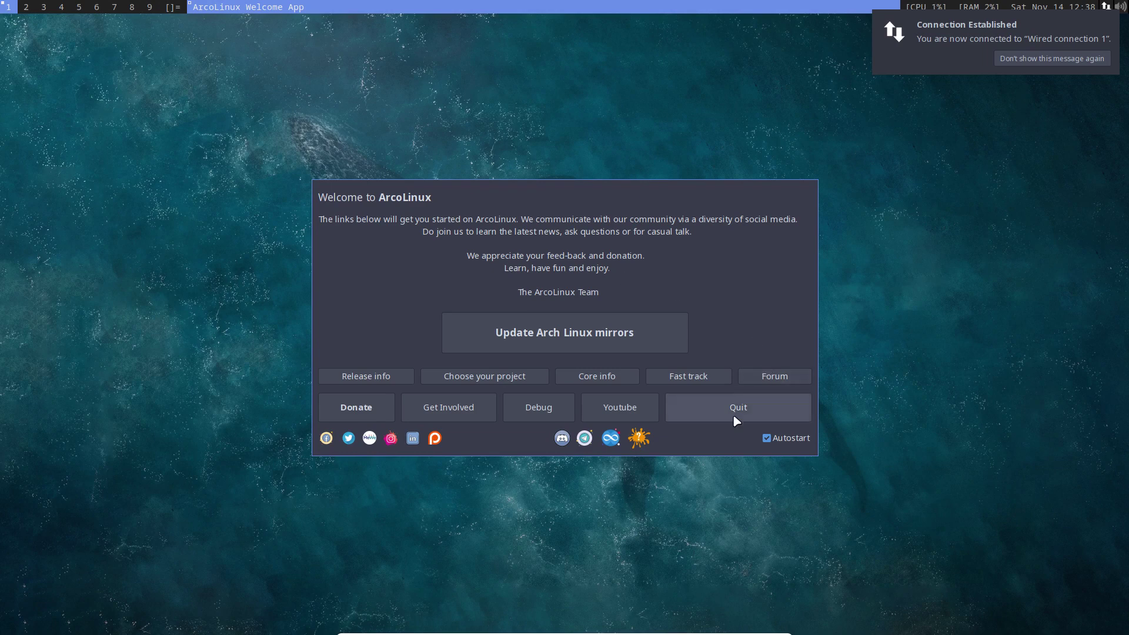
pyautogui.click(783, 440)
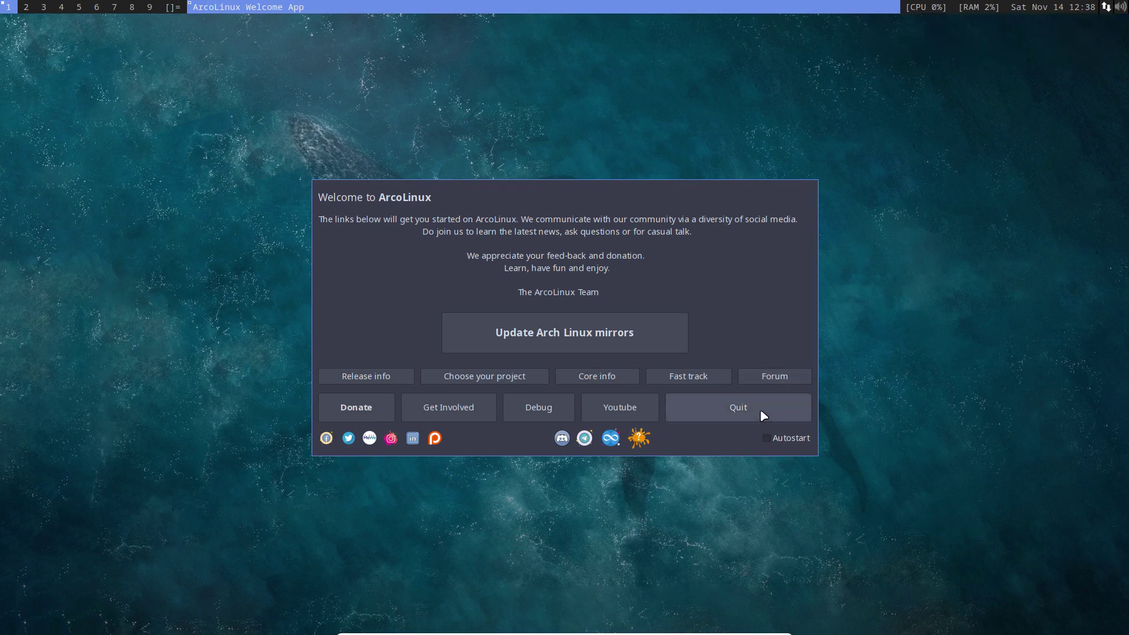
pyautogui.click(601, 343)
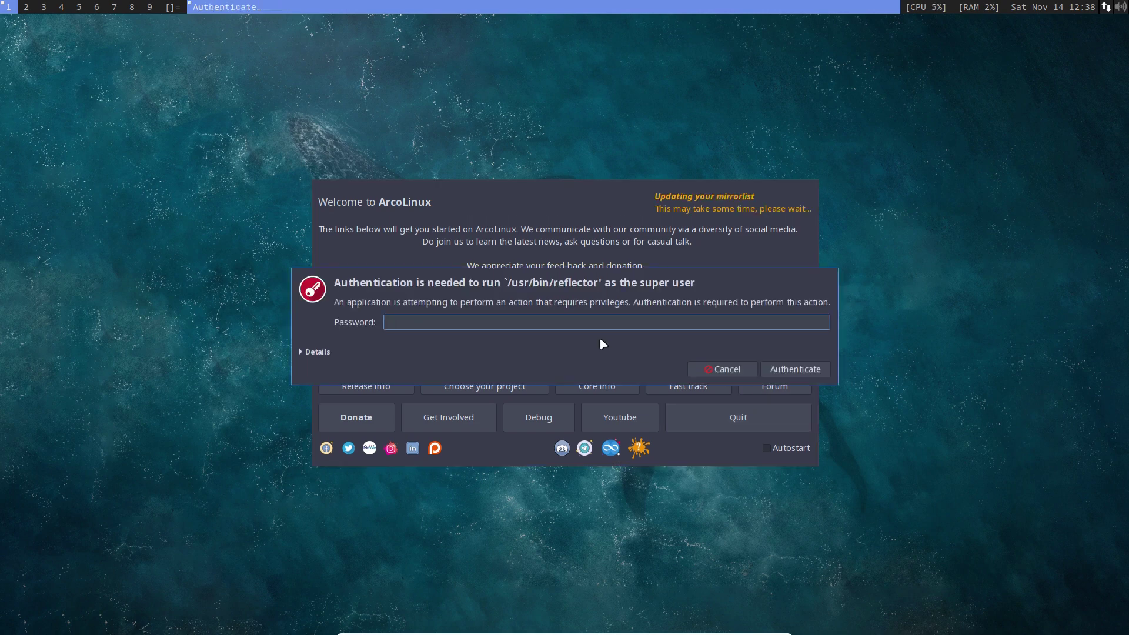
# - Authorise the mirrorlist update with the sudo password and wait until it reports DONE
pyautogui.write('••••')
pyautogui.press('Return')
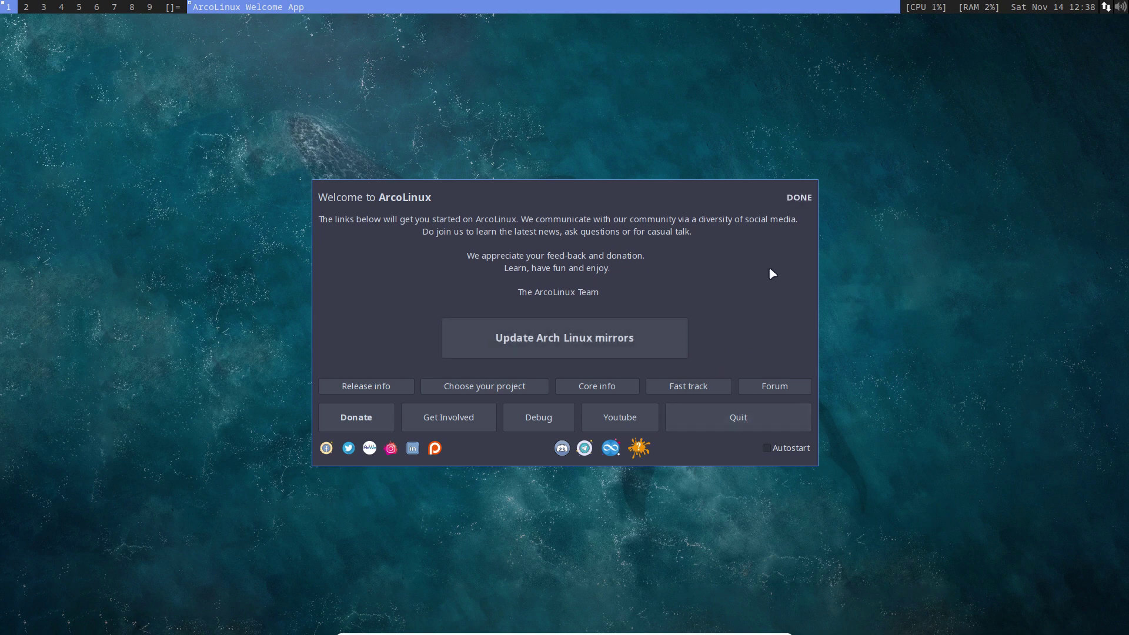
# - Quit the Welcome App and review the pacman mirrorlist in nano via 'nmirrorlist' in termite
pyautogui.click(735, 416)
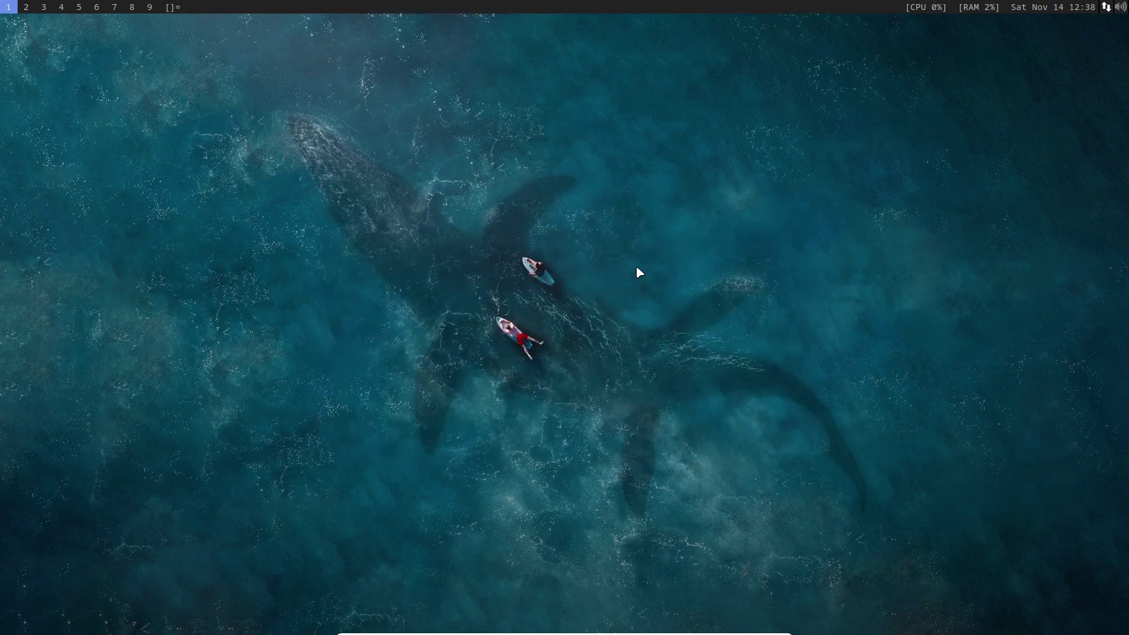
pyautogui.press('super+Return')
pyautogui.write('nmirrorlist')
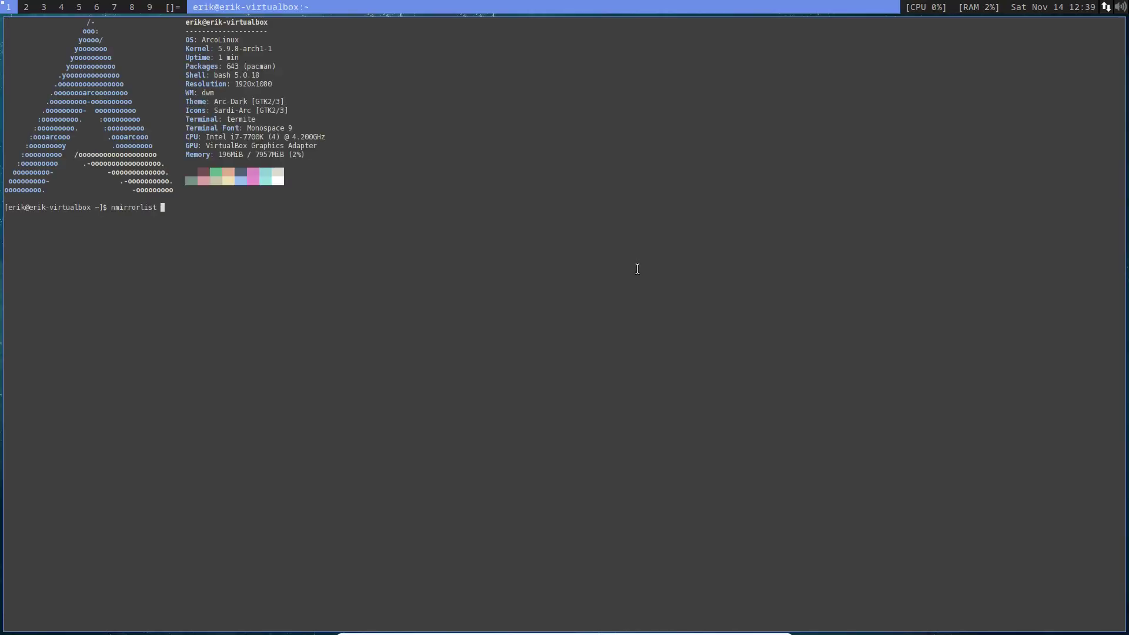
pyautogui.press('Return')
pyautogui.press('Return')
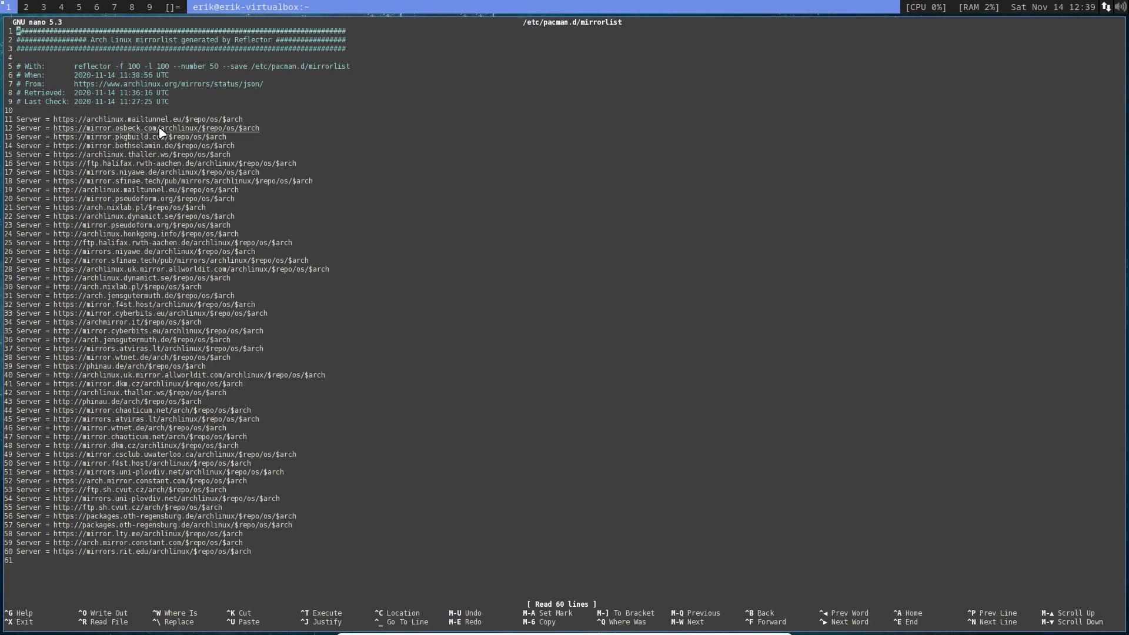
pyautogui.hotkey('ctrl', 'x')
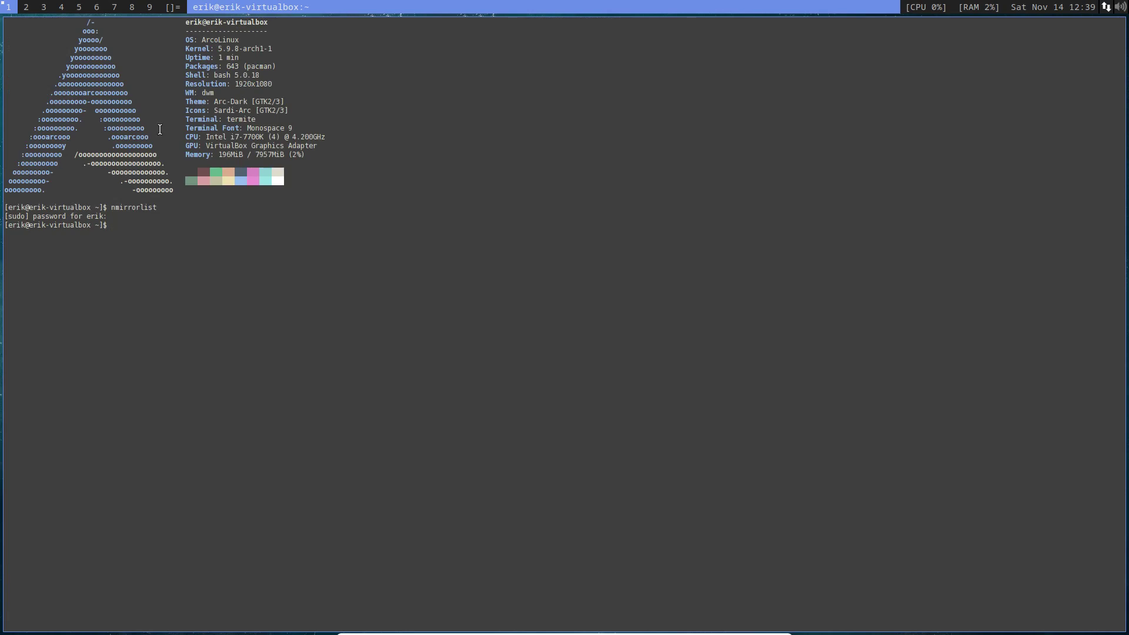
# - Open a file manager on the home folder in the empty second workspace
pyautogui.click(27, 8)
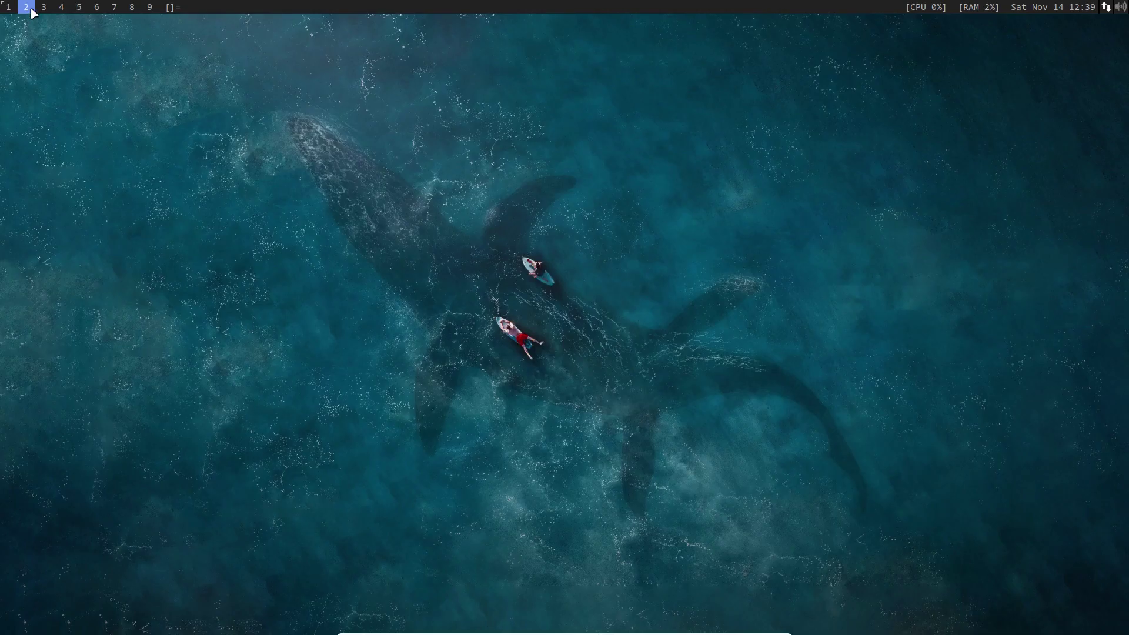
pyautogui.click(47, 8)
pyautogui.click(26, 8)
pyautogui.click(9, 8)
pyautogui.click(26, 8)
pyautogui.press('super+e')
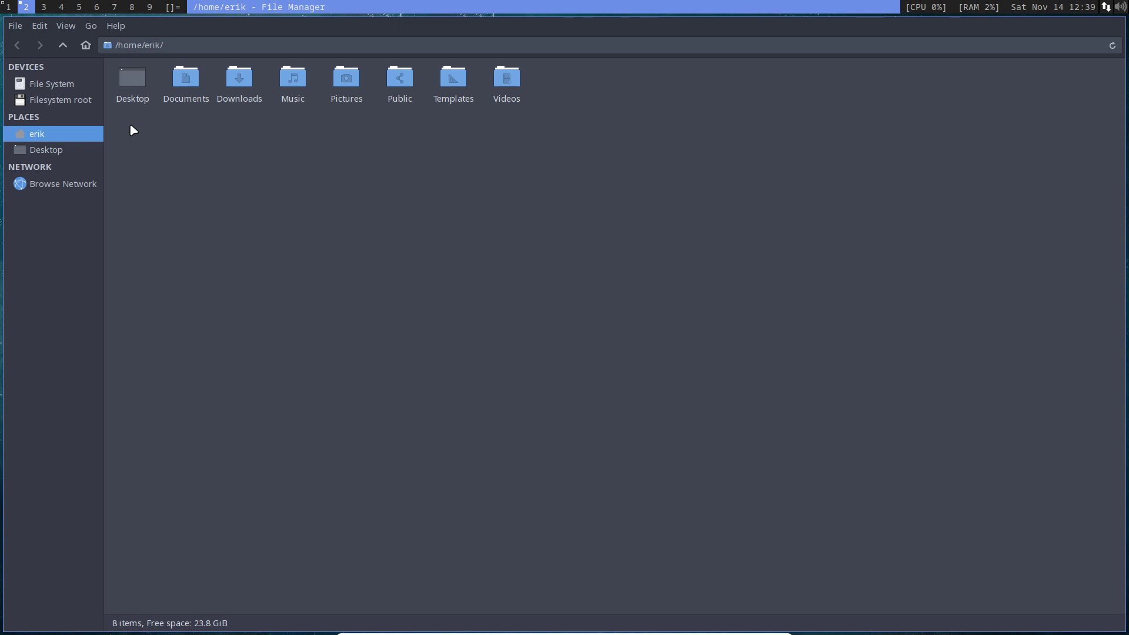
# - Open Task Manager, the gsimplecal calendar and a second file manager, then close them again
pyautogui.click(981, 6)
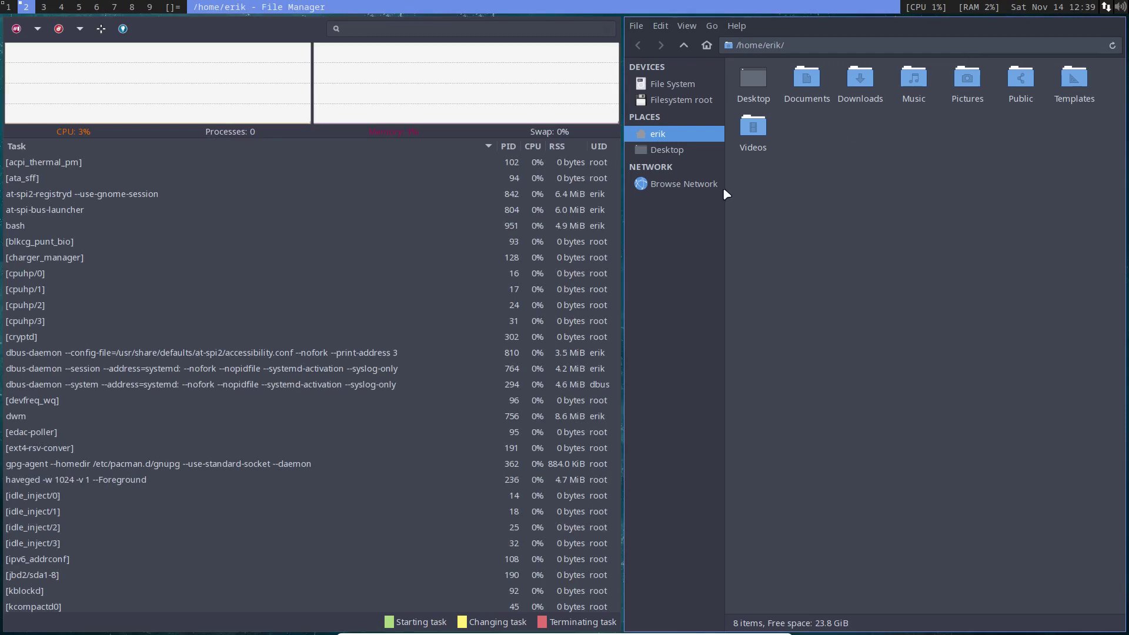
pyautogui.click(1045, 10)
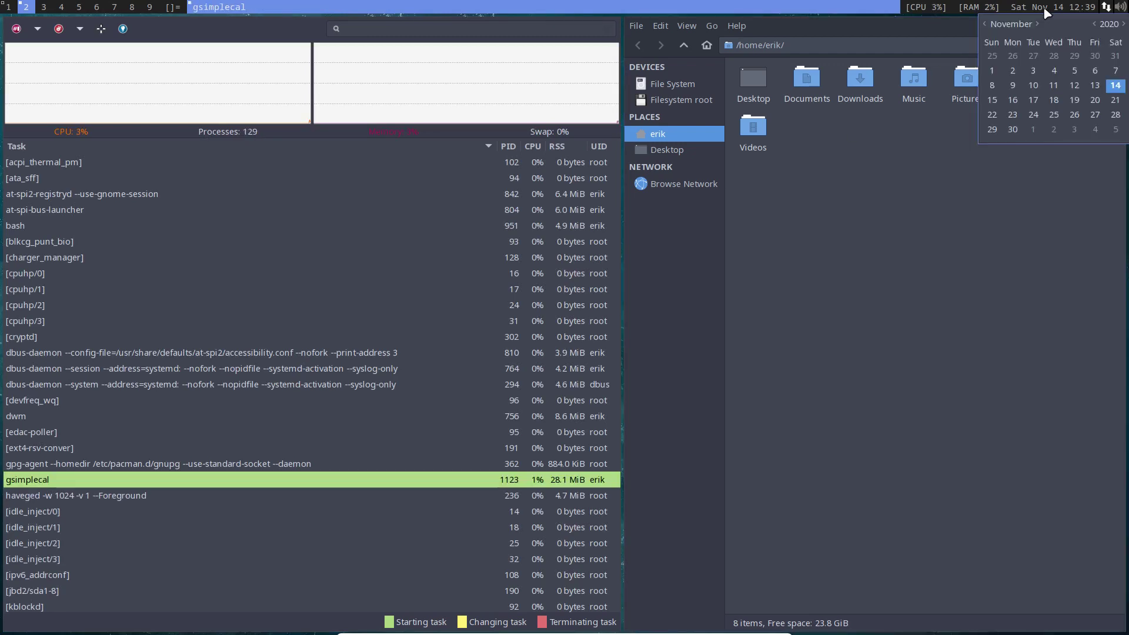
pyautogui.press('super+e')
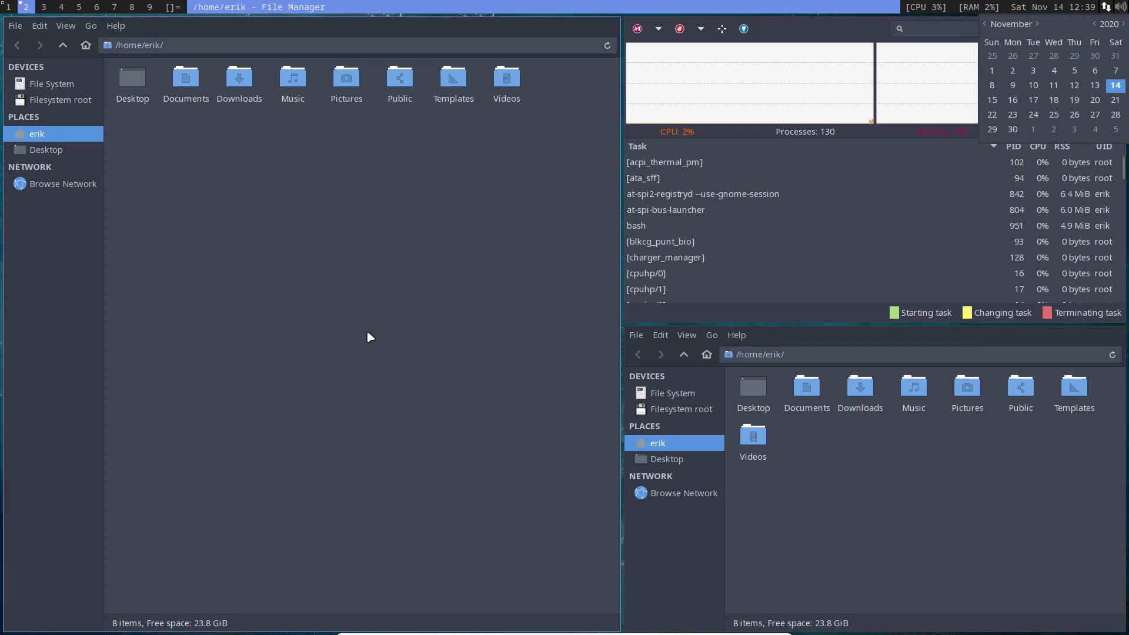
pyautogui.press('super+q')
pyautogui.press('super+q')
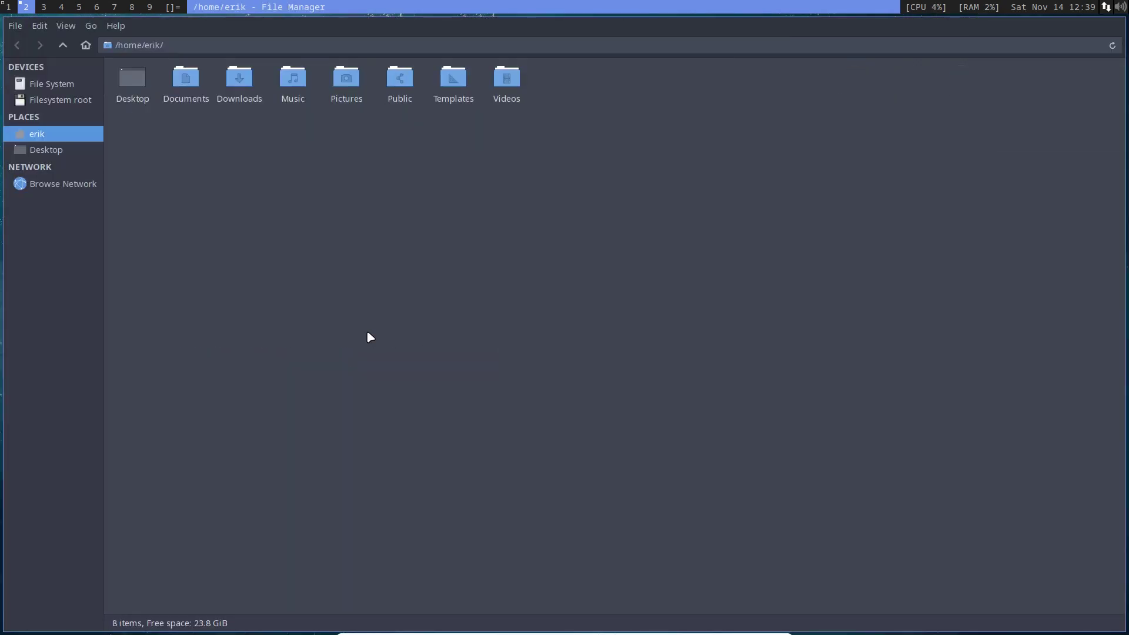
pyautogui.press('super+q')
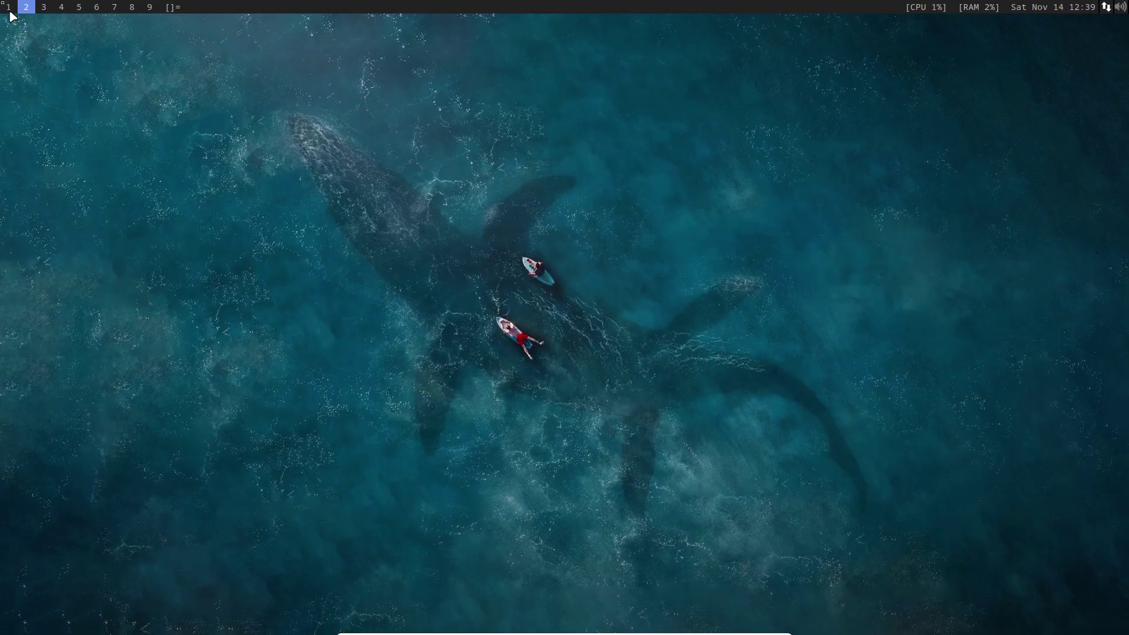
# - Switch to dwm tag 1, where the terminal shows system info and the finished mirror update
pyautogui.click(7, 7)
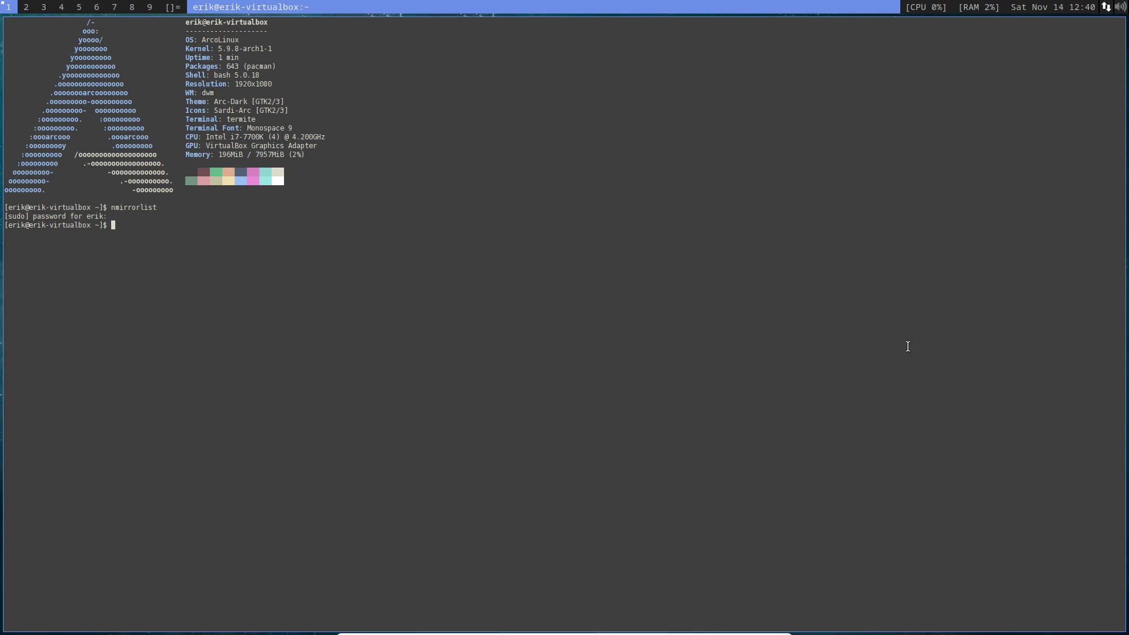
pyautogui.press('Control_R+f')
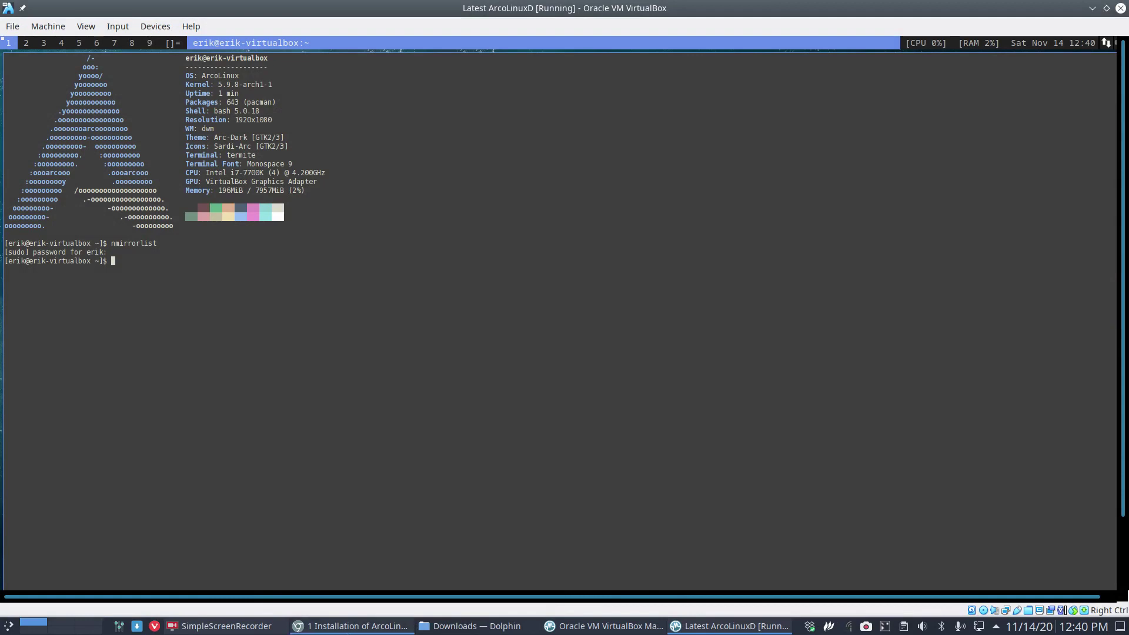
pyautogui.click(352, 626)
pyautogui.scroll(10, 412, 471)
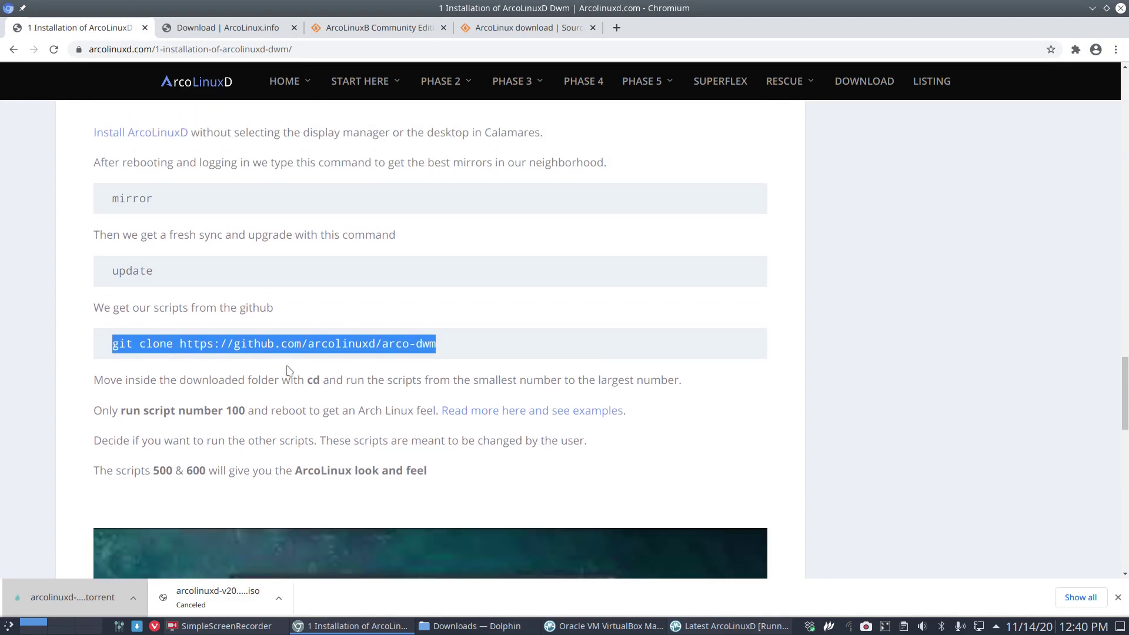
pyautogui.click(288, 348)
pyautogui.moveTo(112, 349); pyautogui.dragTo(452, 353)
pyautogui.hotkey('alt', 'Tab')
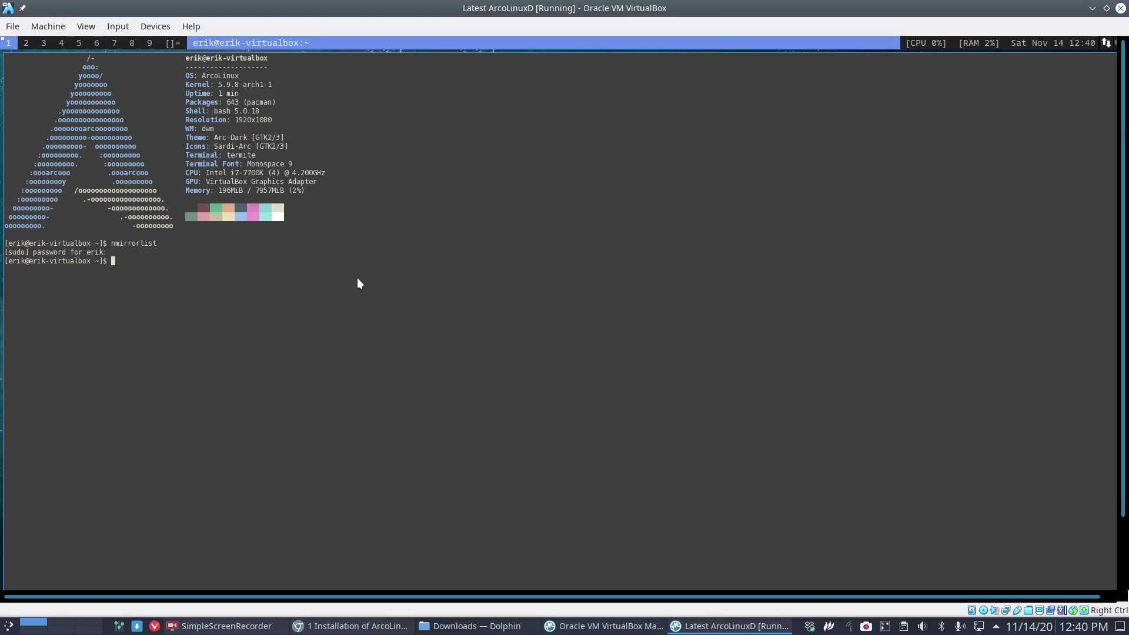
pyautogui.press('Control_R+f')
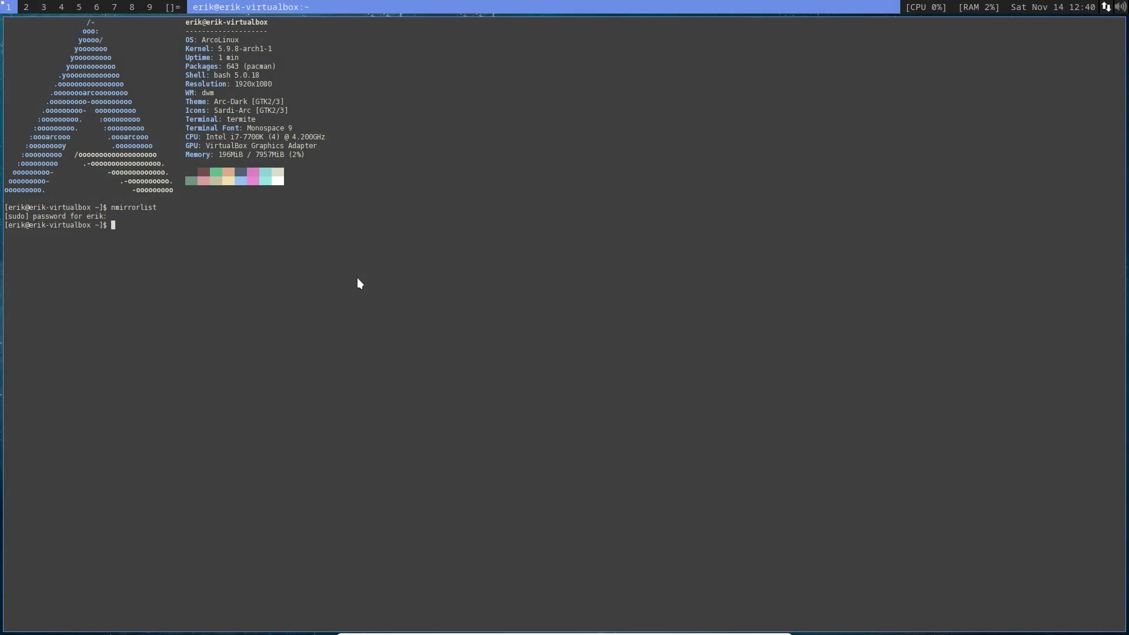
# - Switch to the tty3 text console and log in with the user account
pyautogui.hotkey('ctrl', 'alt', 'F3')
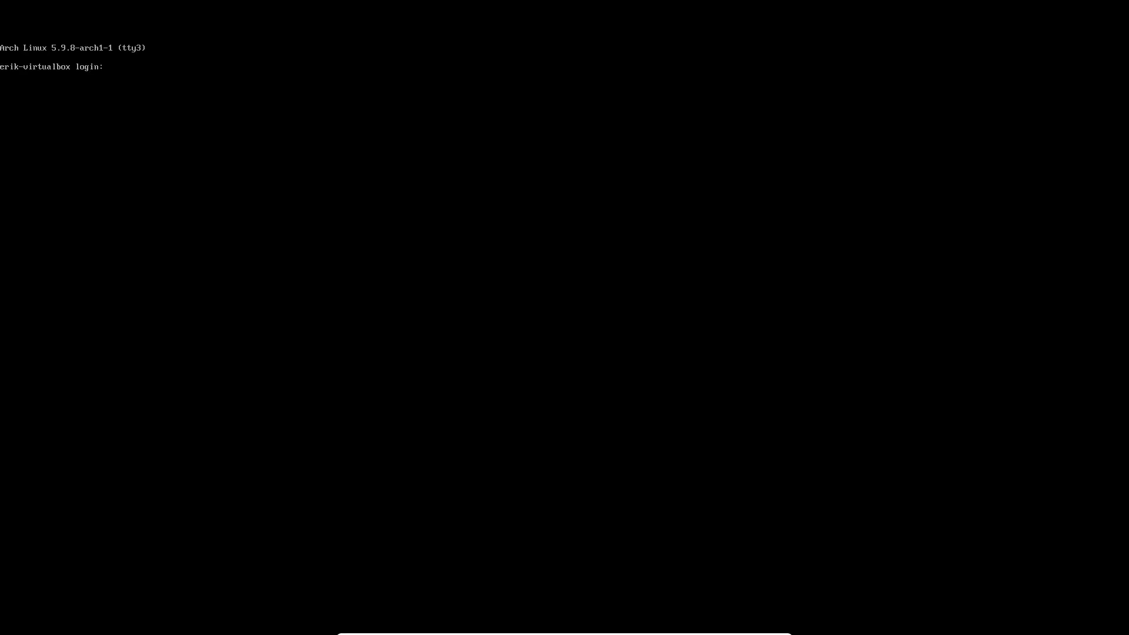
pyautogui.write('erik')
pyautogui.press('Return')
pyautogui.press('Return')
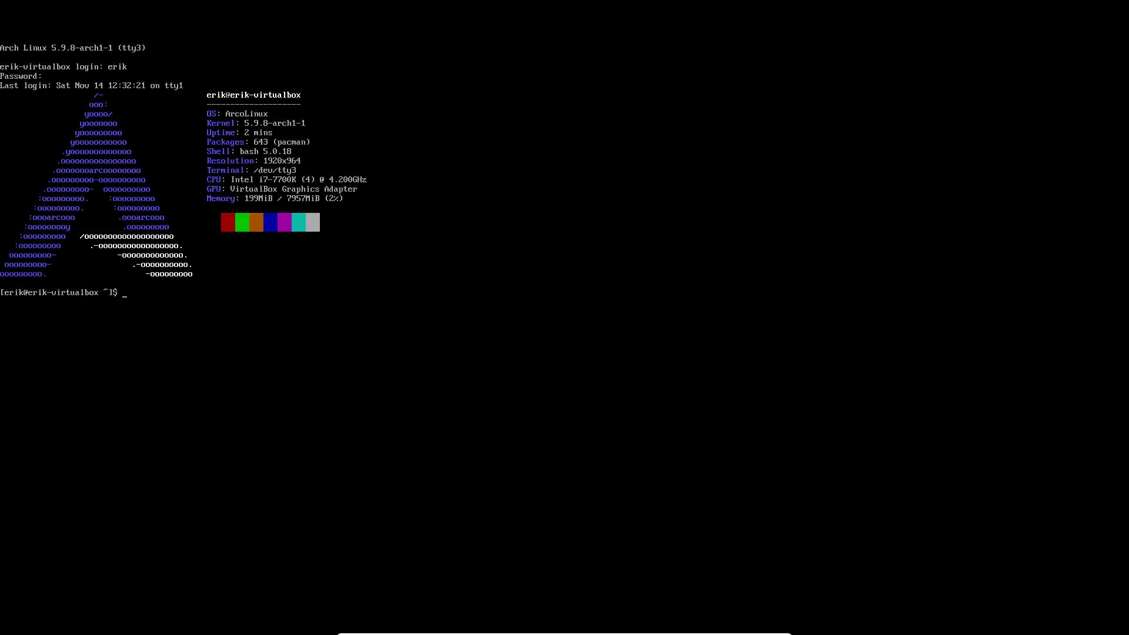
pyautogui.write('giot')
pyautogui.press('BackSpace')
pyautogui.press('BackSpace')
pyautogui.write('t clon')
pyautogui.press('BackSpace')
pyautogui.press('BackSpace')
pyautogui.write('one https://github.com/arcoil')
pyautogui.press('BackSpace')
pyautogui.press('BackSpace')
pyautogui.write('linuxd')
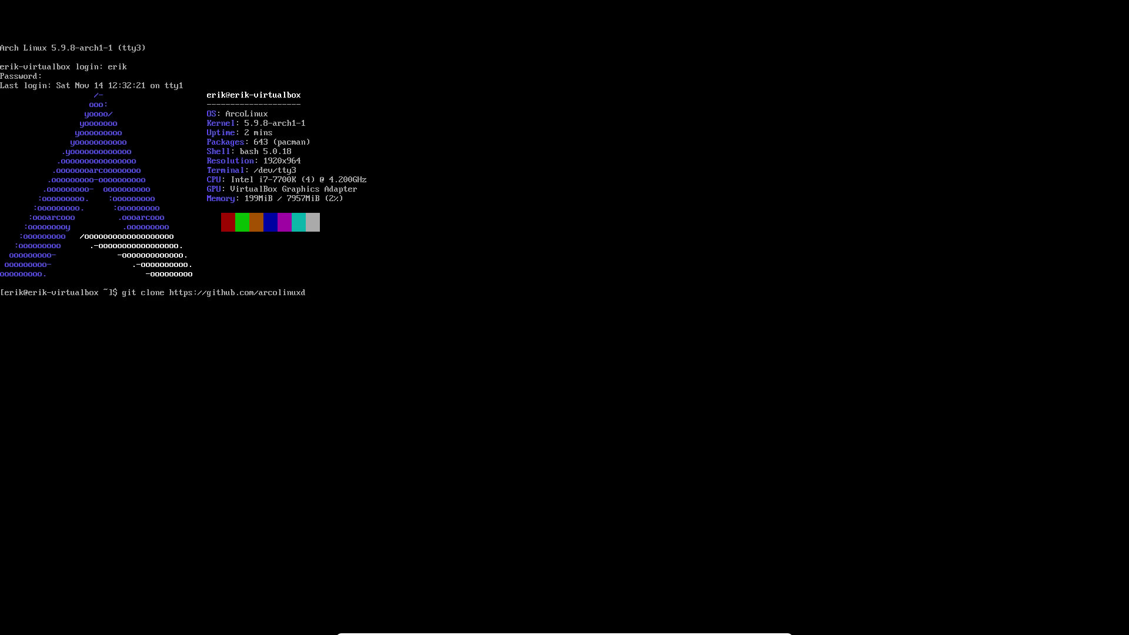
pyautogui.write('/arco')
pyautogui.write('-mate')
pyautogui.press('BackSpace')
pyautogui.press('BackSpace')
pyautogui.press('BackSpace')
pyautogui.write('plasm')
pyautogui.press('BackSpace')
pyautogui.press('BackSpace')
pyautogui.press('BackSpace')
pyautogui.press('BackSpace')
pyautogui.press('BackSpace')
pyautogui.write('dwm')
pyautogui.press('Return')
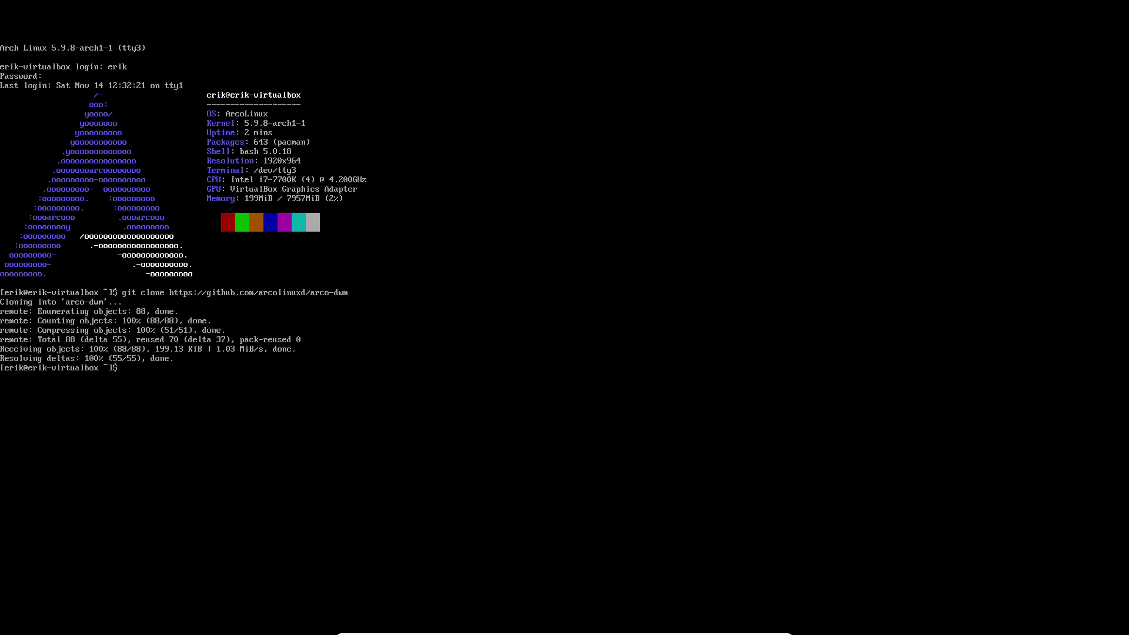
pyautogui.write('ls')
pyautogui.press('Return')
# - Change into the arco-dwm folder and list its numbered scripts
pyautogui.write('ce')
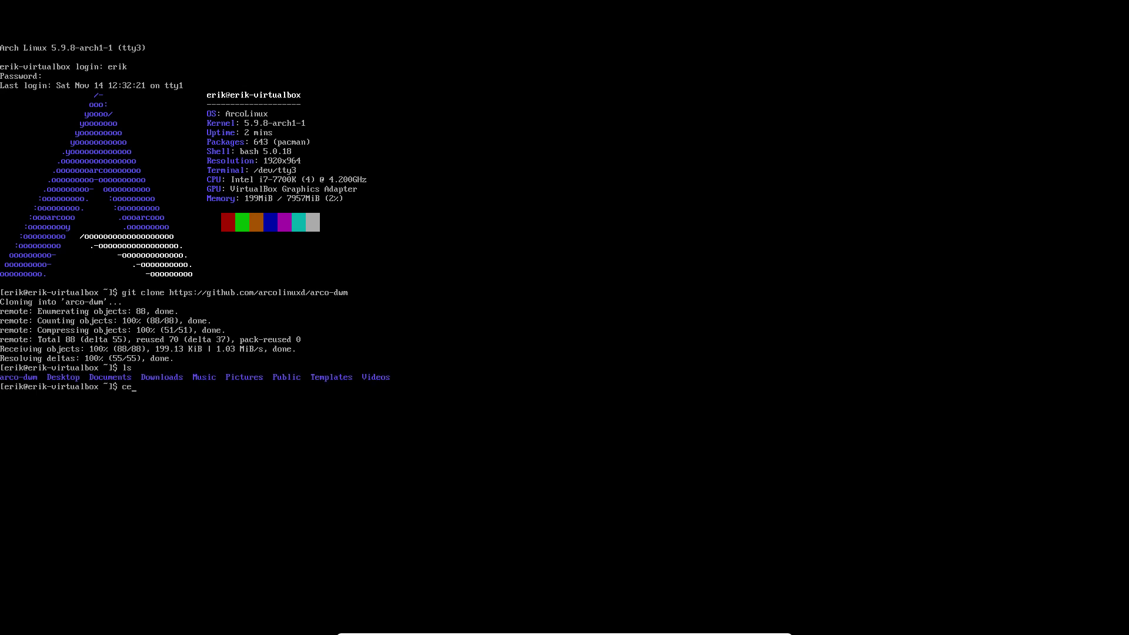
pyautogui.write('r')
pyautogui.press('BackSpace')
pyautogui.press('BackSpace')
pyautogui.write('d arc')
pyautogui.press('Tab')
pyautogui.press('Return')
pyautogui.write('ls')
pyautogui.press('Return')
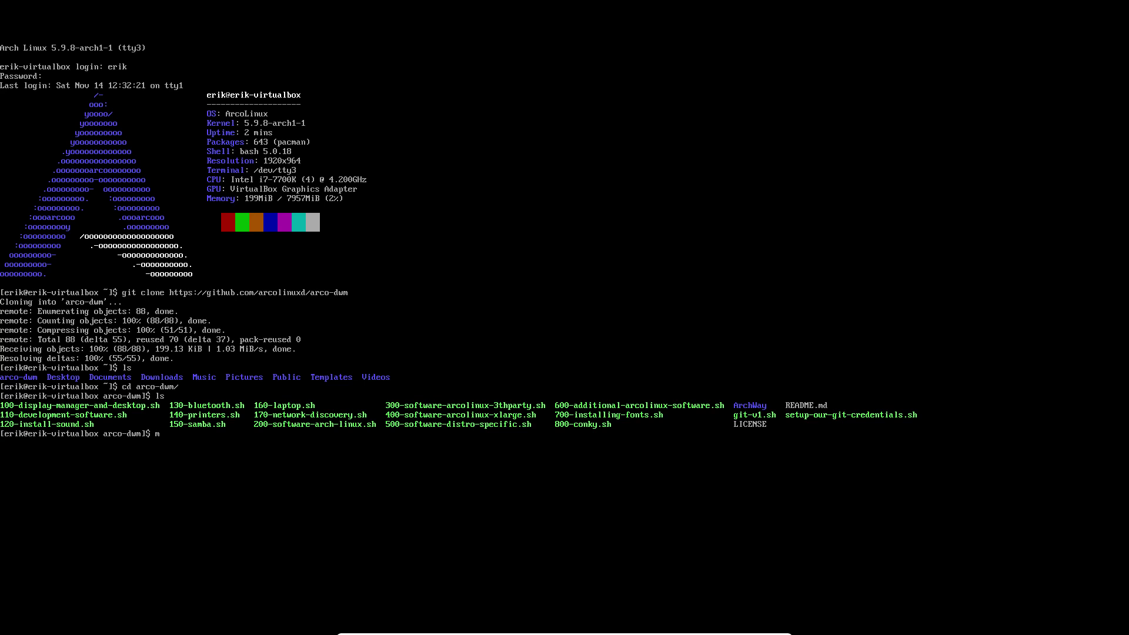
# - Enter the command 'more 200-software-arch-linux.sh' using Tab completion
pyautogui.write('ore')
pyautogui.press('Insert')
pyautogui.press('BackSpace')
pyautogui.press('BackSpace')
pyautogui.press('BackSpace')
pyautogui.write('2')
pyautogui.press('Insert')
pyautogui.press('BackSpace')
pyautogui.press('BackSpace')
pyautogui.press('BackSpace')
pyautogui.write('00')
pyautogui.press('Tab')
# - Page through the package lists in 200-software-arch-linux.sh, then exit the pager to the prompt
pyautogui.press('Return')
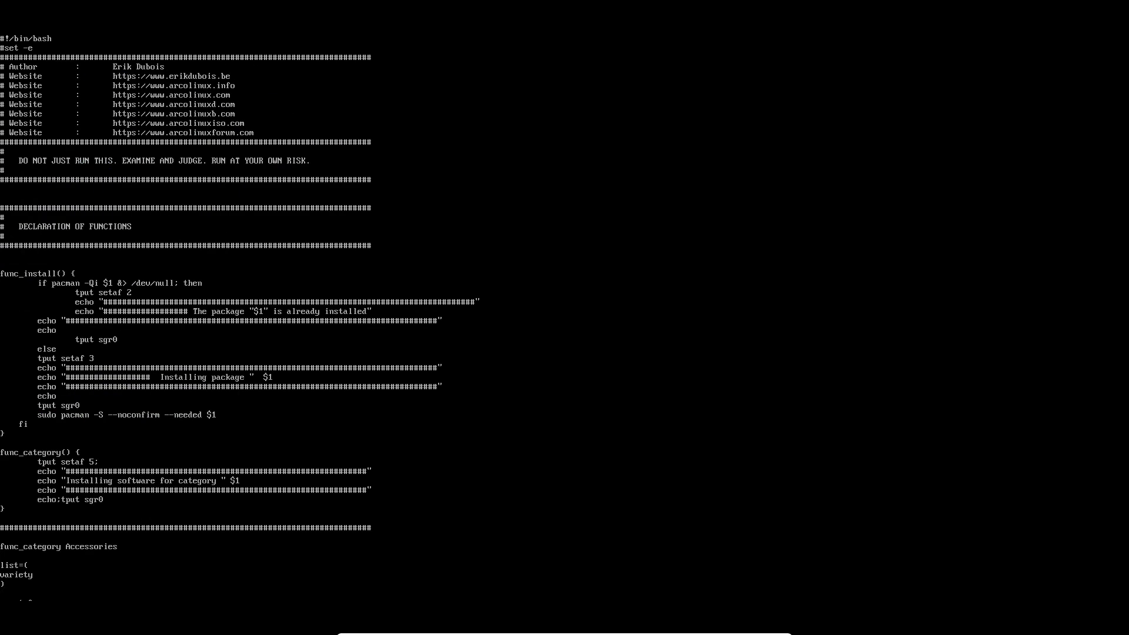
pyautogui.press('space')
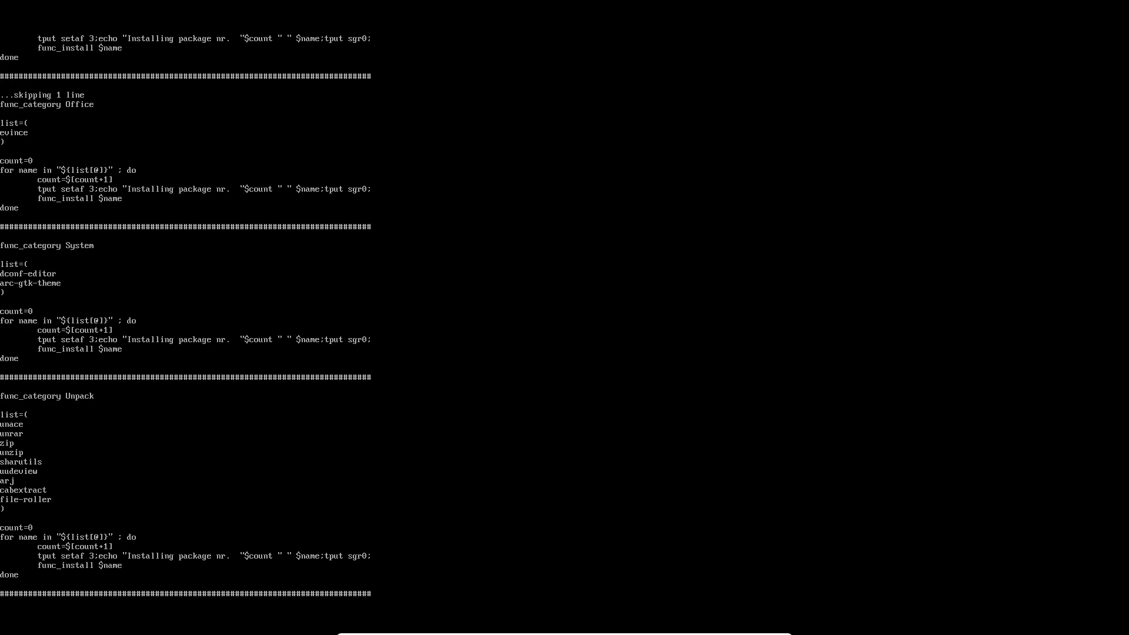
pyautogui.press('Return')
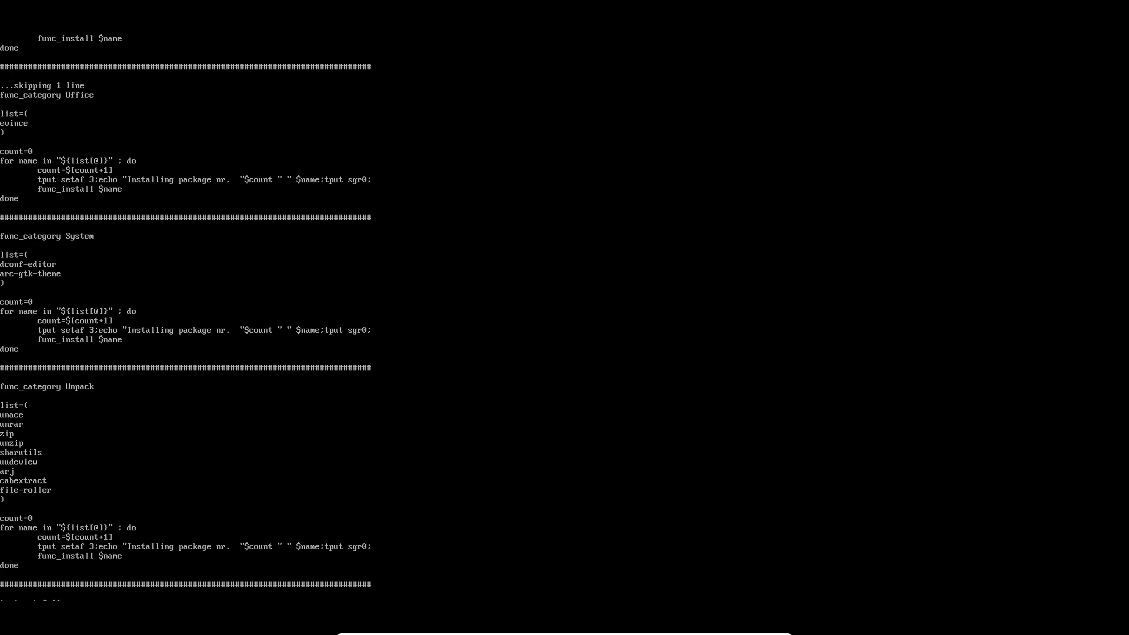
pyautogui.press('Return')
pyautogui.press('Return')
pyautogui.press('Return')
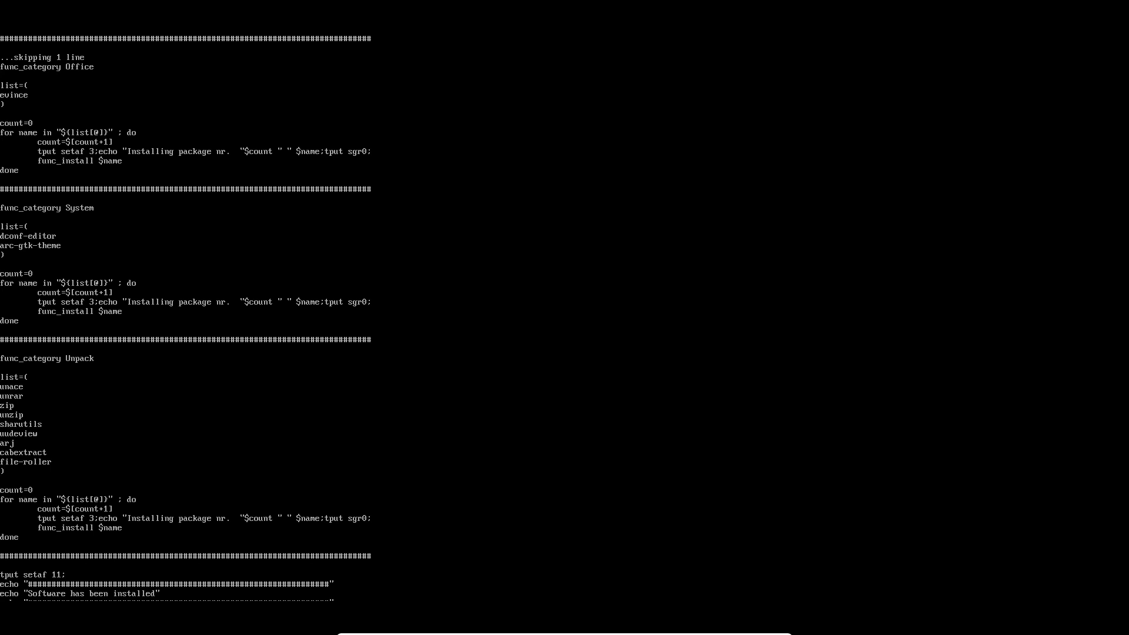
pyautogui.press('Return')
pyautogui.press('Return')
pyautogui.write('neofetch')
pyautogui.hotkey('ctrl', 'c')
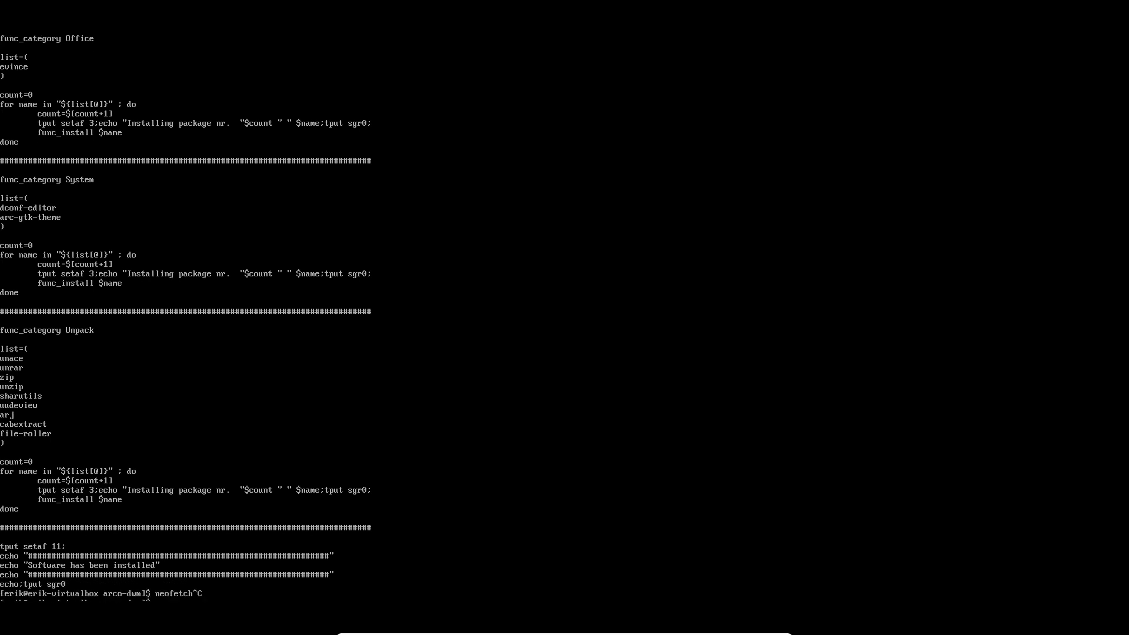
pyautogui.press('Return')
pyautogui.press('Return')
pyautogui.press('Return')
pyautogui.press('Return')
pyautogui.press('Return')
pyautogui.press('Return')
pyautogui.press('Return')
pyautogui.press('Return')
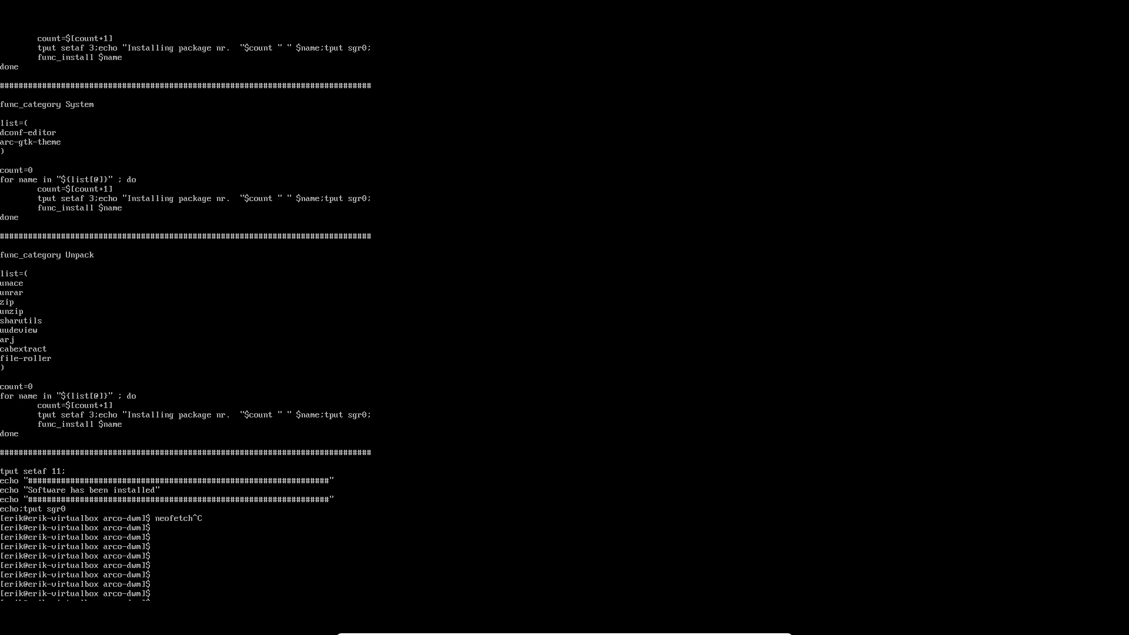
pyautogui.press('Return')
pyautogui.press('Return')
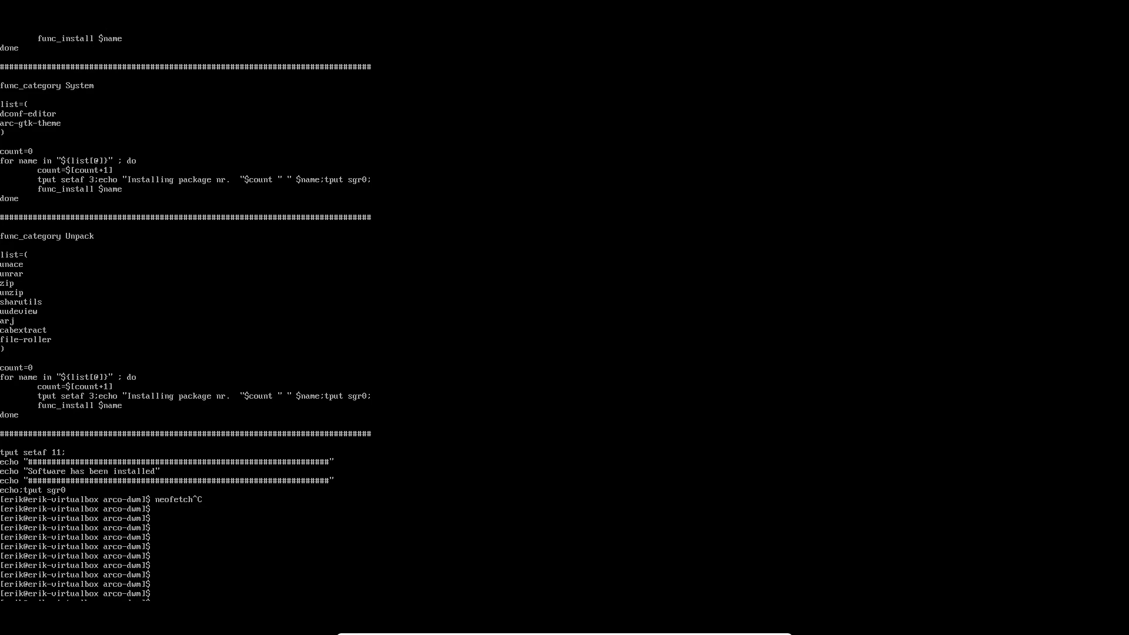
# - Toggle the VM out of and back into full screen, then clear the console
pyautogui.press('Control_R+f')
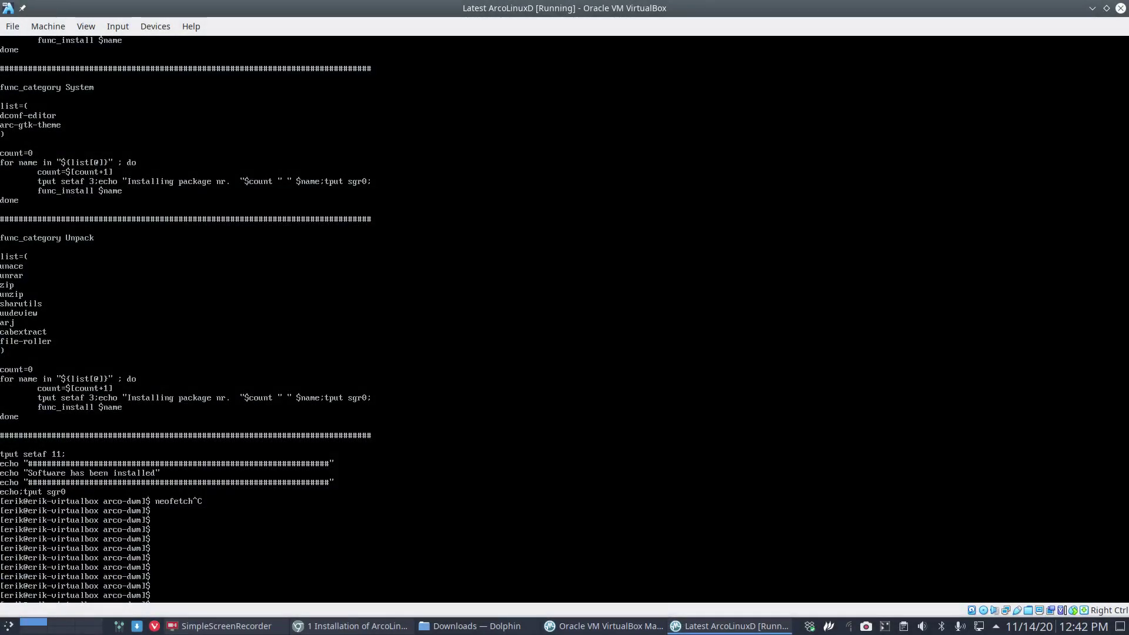
pyautogui.press('Control_R+f')
pyautogui.write('cmea')
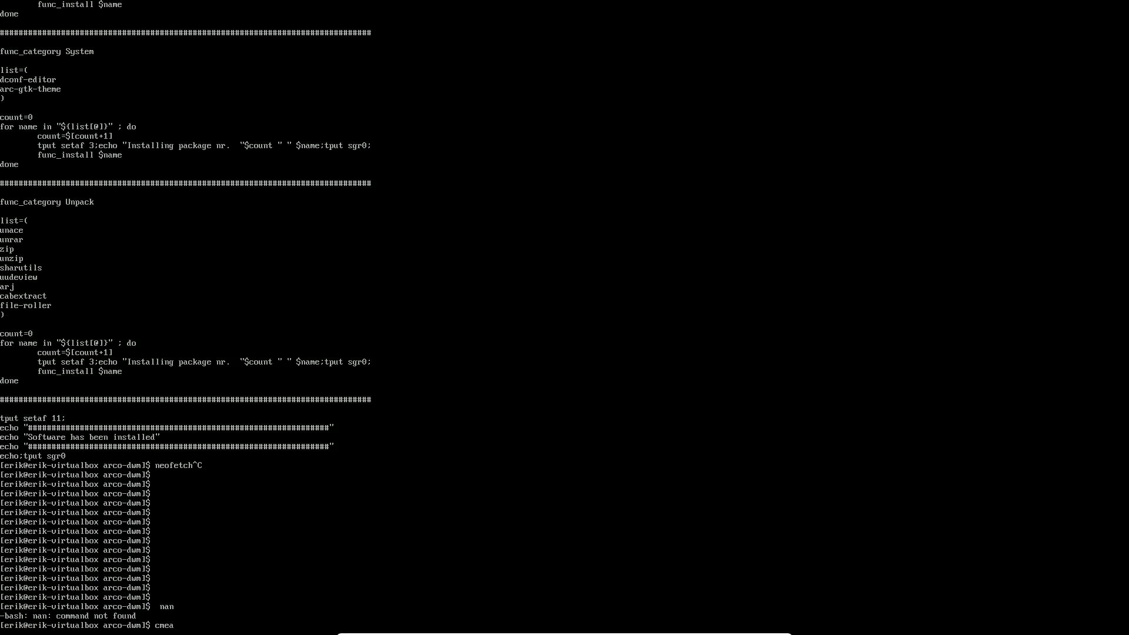
pyautogui.press('BackSpace')
pyautogui.press('BackSpace')
pyautogui.press('BackSpace')
pyautogui.write('lear')
pyautogui.press('Return')
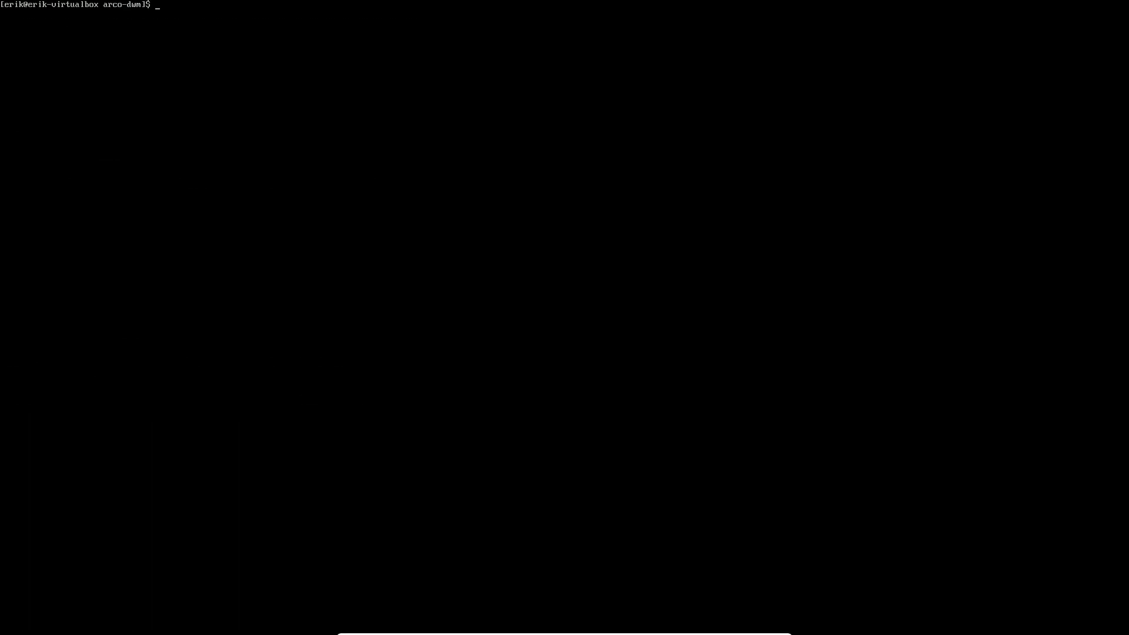
# - Open 200-software-arch-linux.sh in nano and go to the Accessories list near line 40
pyautogui.write('nano 200')
pyautogui.press('Tab')
pyautogui.press('Return')
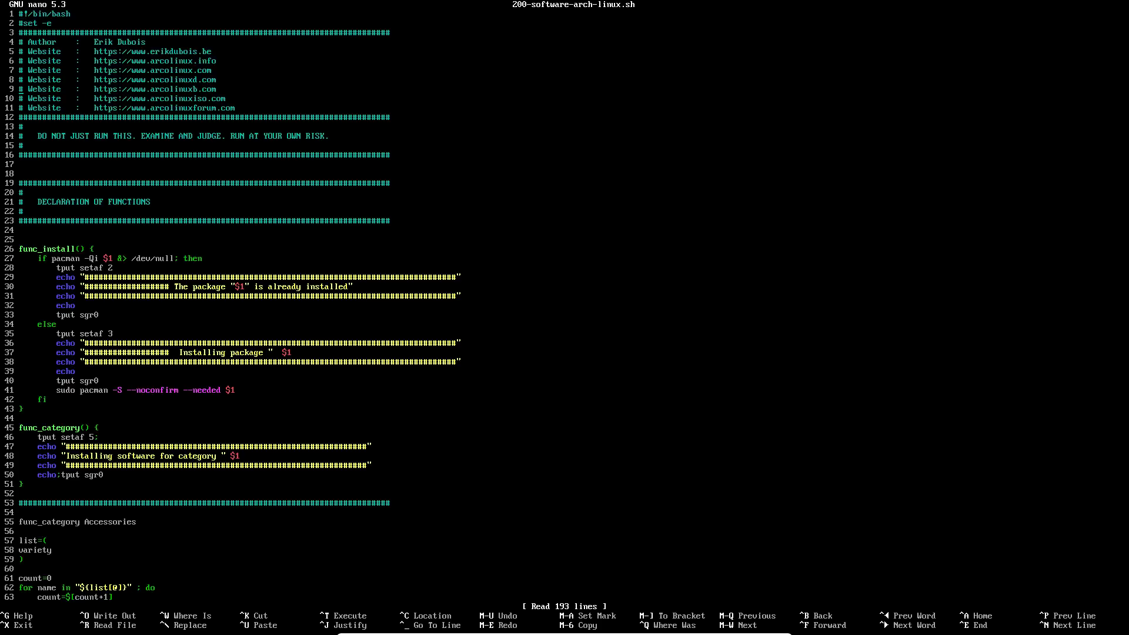
pyautogui.click(20, 380)
pyautogui.press('Down')
pyautogui.press('Down')
pyautogui.press('Down')
pyautogui.press('Down')
pyautogui.press('Down')
pyautogui.press('Down')
pyautogui.press('Down')
pyautogui.press('Down')
pyautogui.press('Down')
pyautogui.press('Down')
pyautogui.press('Down')
pyautogui.press('Down')
pyautogui.press('Down')
pyautogui.press('Down')
pyautogui.press('Down')
pyautogui.press('Down')
pyautogui.press('Down')
pyautogui.press('Down')
pyautogui.press('Down')
pyautogui.press('Down')
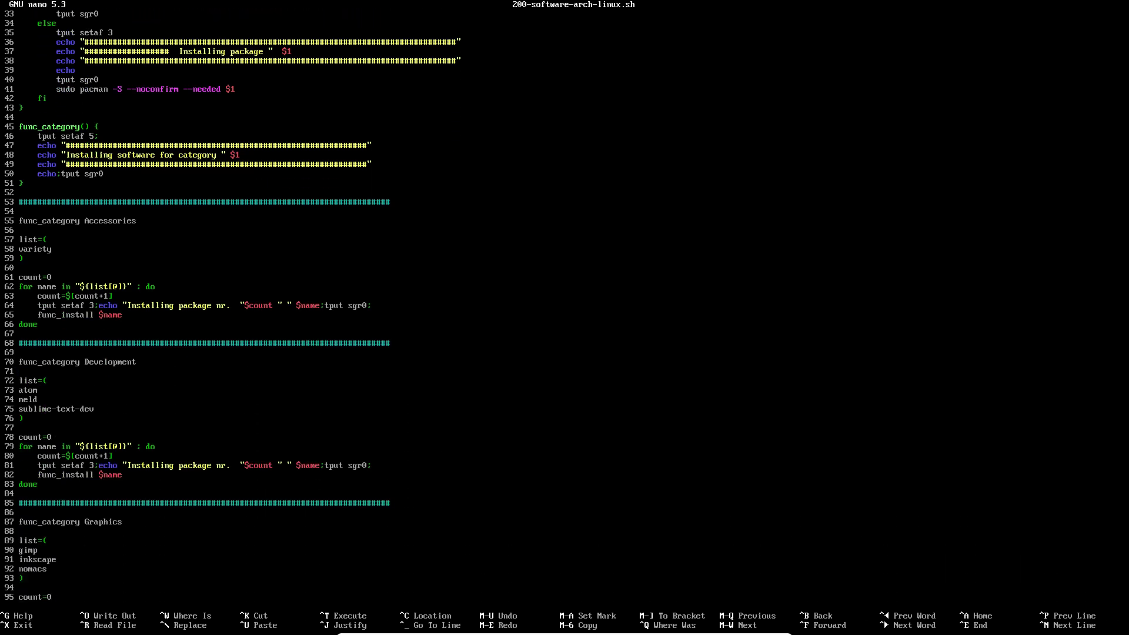
# - Add firefox and gimp on new lines below variety in the Accessories list
pyautogui.press('Return')
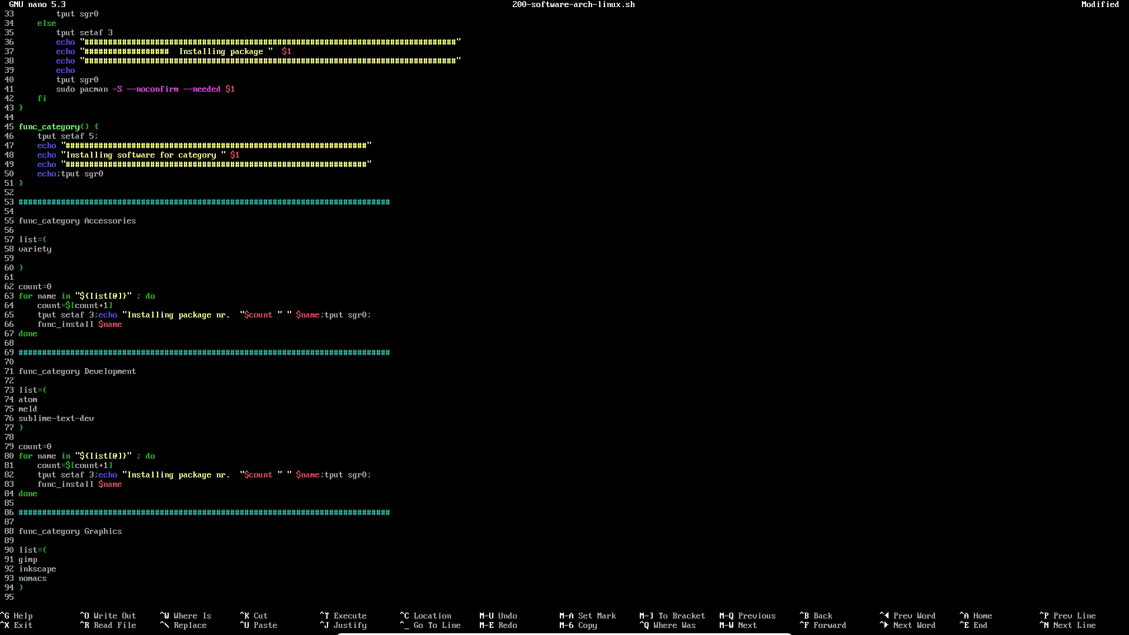
pyautogui.write('firefox')
pyautogui.press('Return')
pyautogui.write('g')
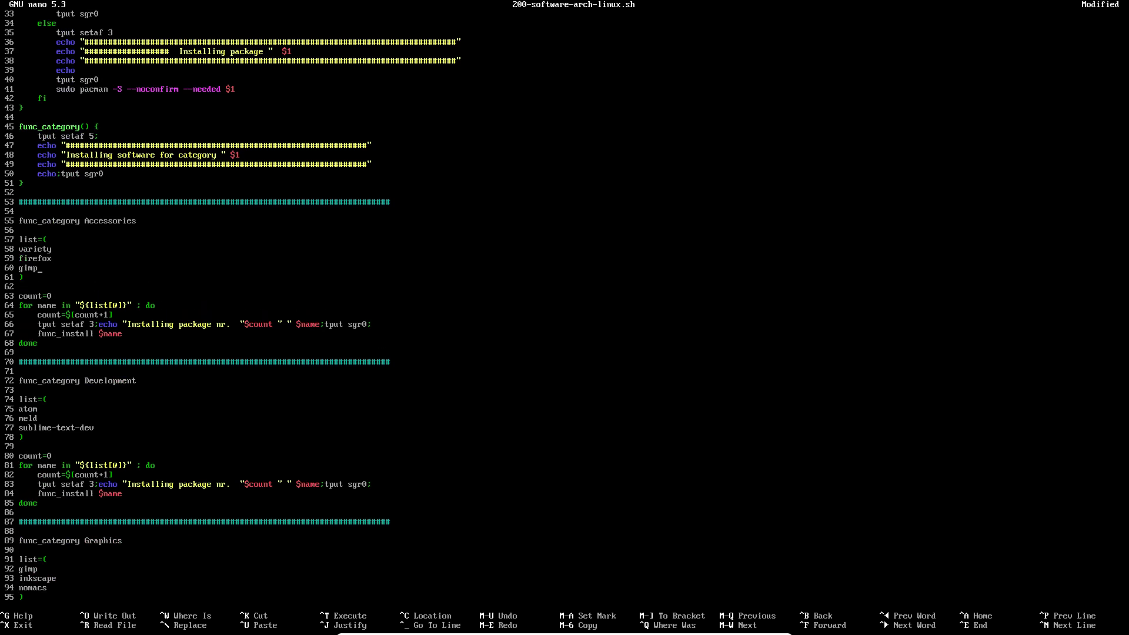
pyautogui.write('imp')
pyautogui.press('Return')
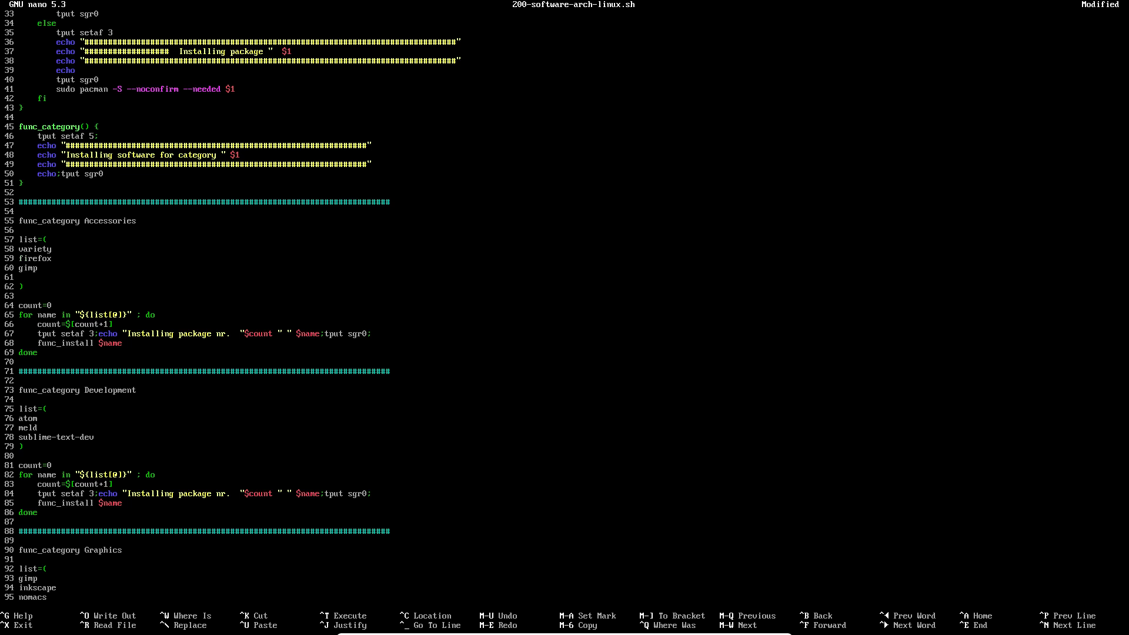
pyautogui.press('BackSpace')
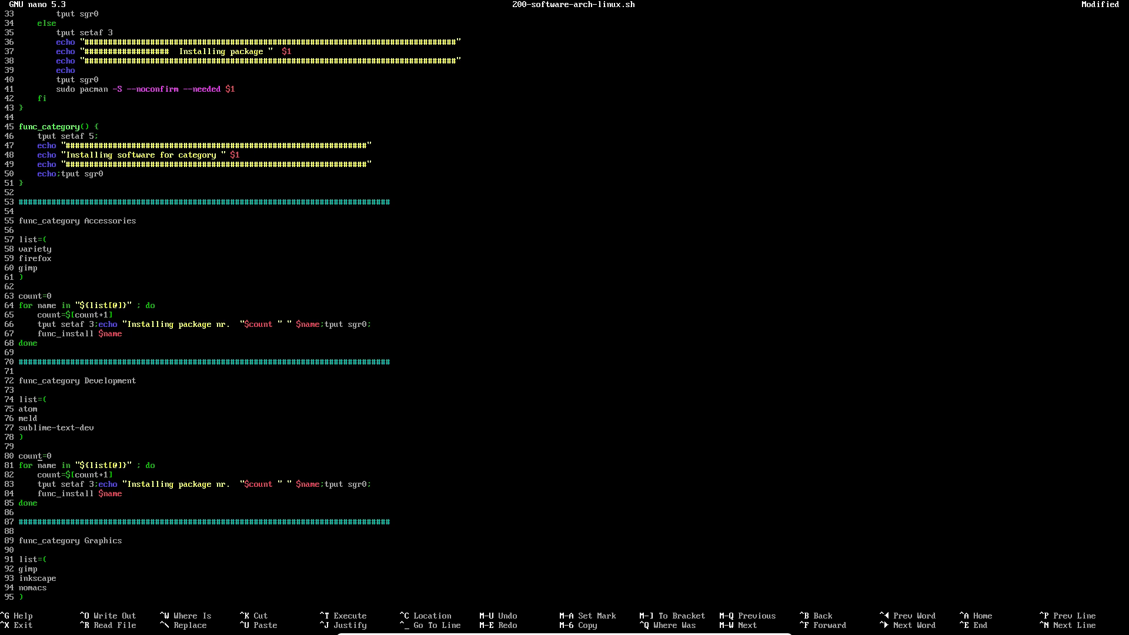
# - Undo the gimp and firefox additions so only variety remains
pyautogui.press('Down')
pyautogui.press('Down')
pyautogui.press('Down')
pyautogui.press('Down')
pyautogui.press('Down')
pyautogui.press('Down')
pyautogui.hotkey('ctrl', 'u')
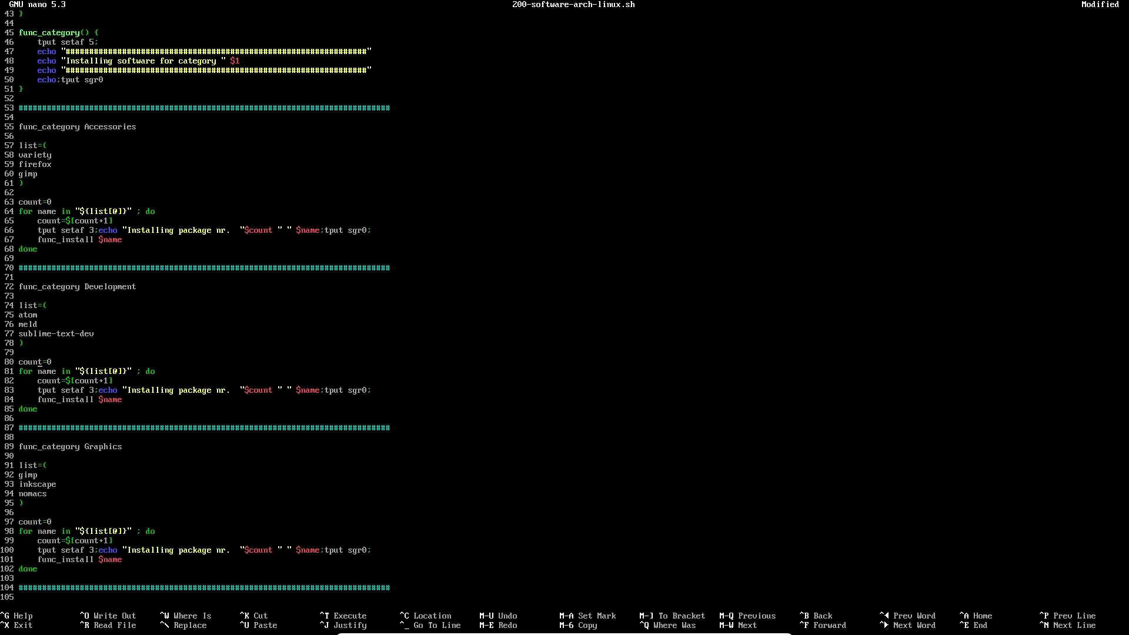
pyautogui.press('BackSpace')
pyautogui.press('BackSpace')
pyautogui.press('BackSpace')
pyautogui.press('BackSpace')
pyautogui.press('BackSpace')
pyautogui.press('BackSpace')
pyautogui.press('BackSpace')
pyautogui.press('BackSpace')
pyautogui.press('BackSpace')
pyautogui.press('BackSpace')
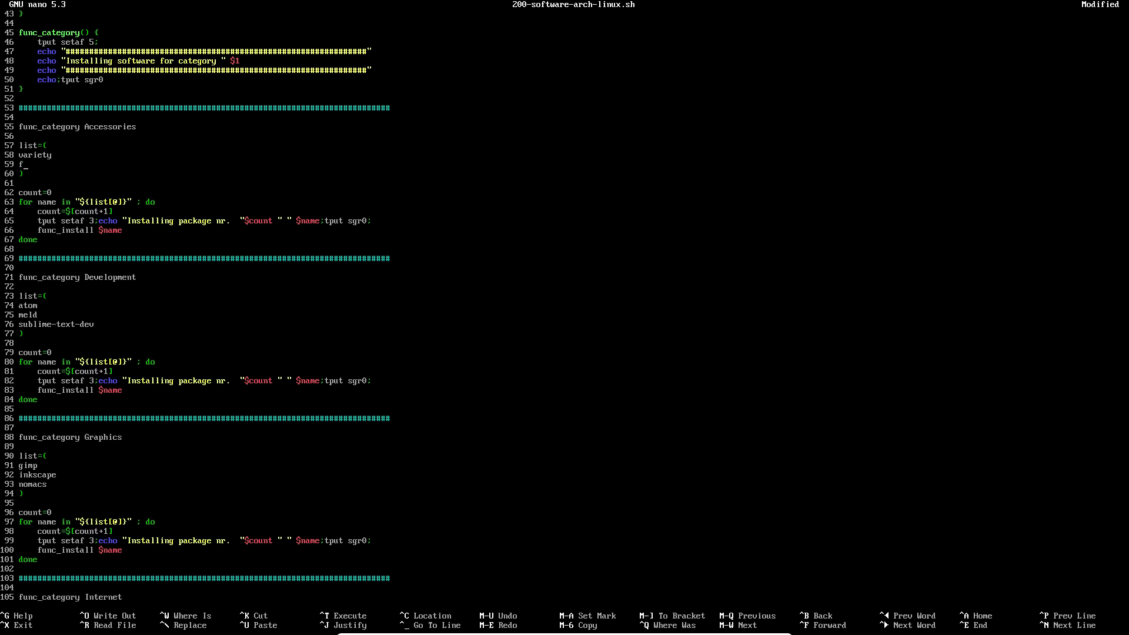
pyautogui.press('BackSpace')
pyautogui.press('BackSpace')
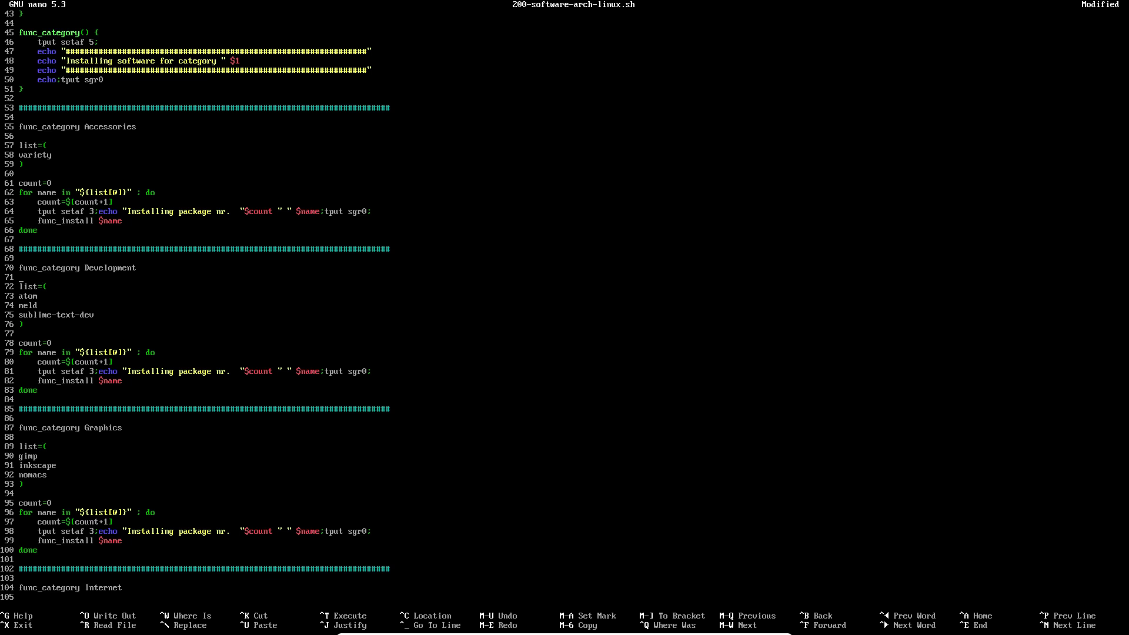
# - Page down through the remaining categories, including System and Unpack, to the script's end
pyautogui.press('Down')
pyautogui.press('Down')
pyautogui.press('Down')
pyautogui.press('Down')
pyautogui.press('Down')
pyautogui.press('Down')
pyautogui.press('Down')
pyautogui.press('Down')
pyautogui.press('Down')
pyautogui.press('Down')
pyautogui.press('Down')
pyautogui.press('Down')
pyautogui.press('Down')
pyautogui.press('Down')
pyautogui.press('Down')
pyautogui.press('Down')
pyautogui.press('Down')
pyautogui.press('Down')
pyautogui.press('Down')
pyautogui.press('Down')
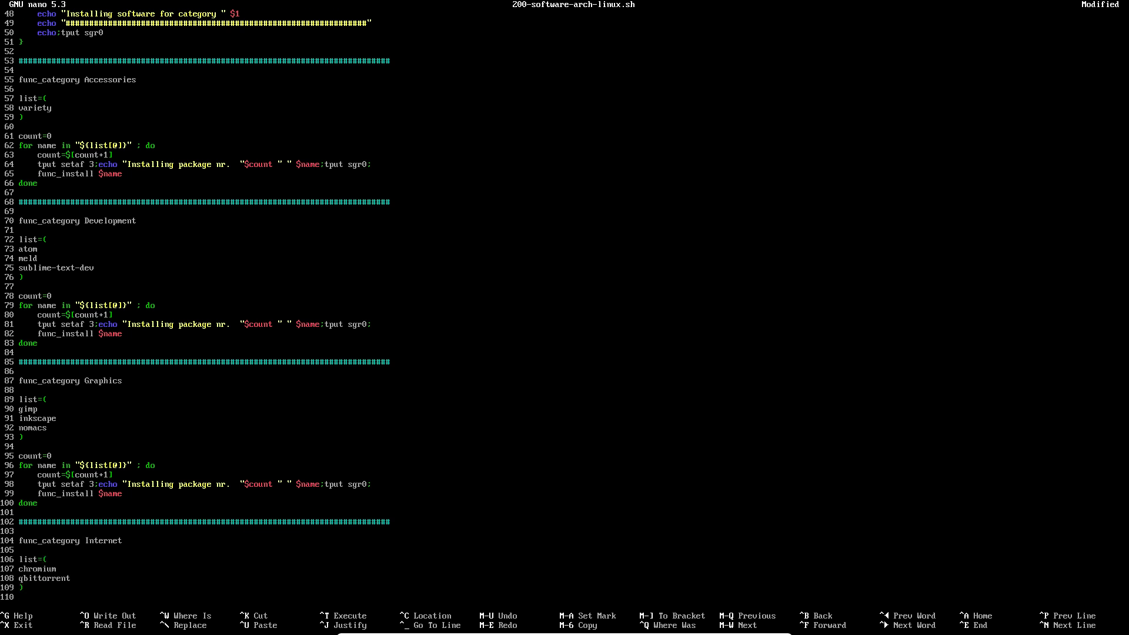
pyautogui.press('Down')
pyautogui.press('Down')
pyautogui.press('Down')
pyautogui.press('Down')
pyautogui.press('Down')
pyautogui.press('Down')
pyautogui.press('Down')
pyautogui.press('Down')
pyautogui.press('Down')
pyautogui.press('Down')
pyautogui.press('Down')
pyautogui.press('Down')
pyautogui.press('Down')
pyautogui.press('Down')
pyautogui.press('Down')
pyautogui.press('Down')
pyautogui.press('Down')
pyautogui.press('Down')
pyautogui.press('Down')
pyautogui.press('Down')
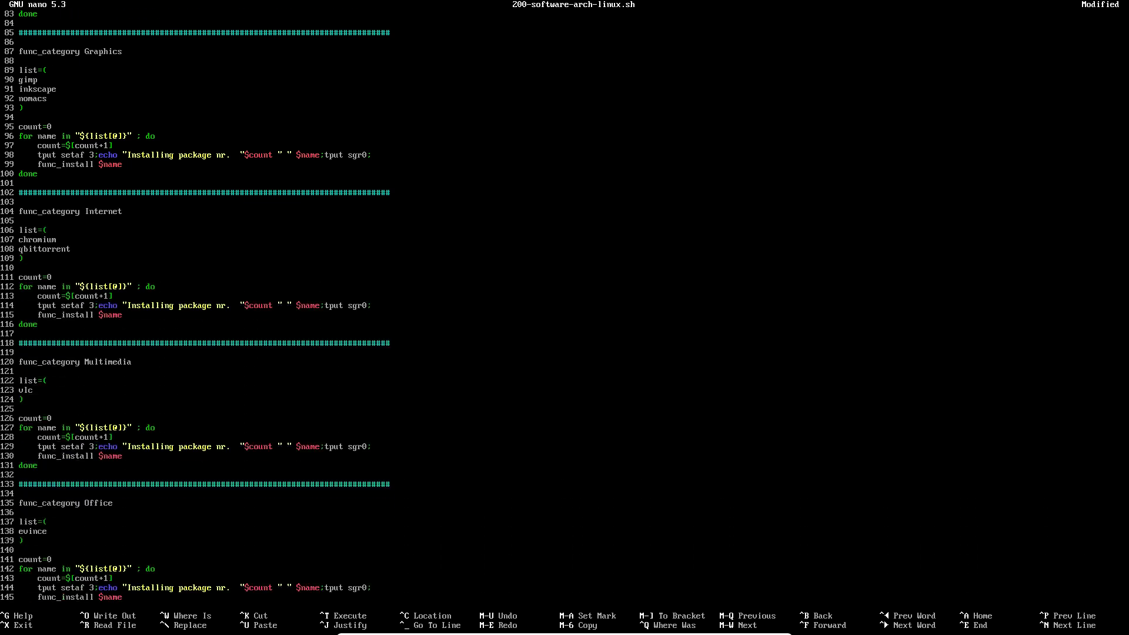
pyautogui.hotkey('ctrl', 'u')
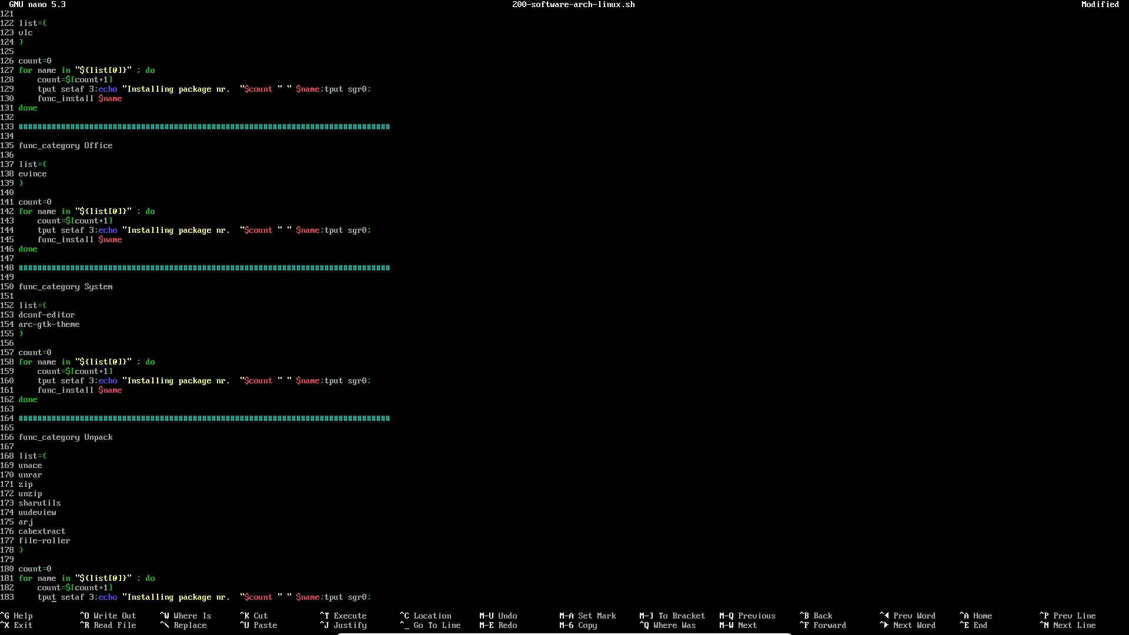
pyautogui.press('Down')
pyautogui.press('Down')
pyautogui.press('Down')
pyautogui.press('Down')
pyautogui.press('Down')
pyautogui.press('Down')
pyautogui.press('Down')
pyautogui.press('Down')
pyautogui.press('Down')
pyautogui.press('Down')
pyautogui.press('Down')
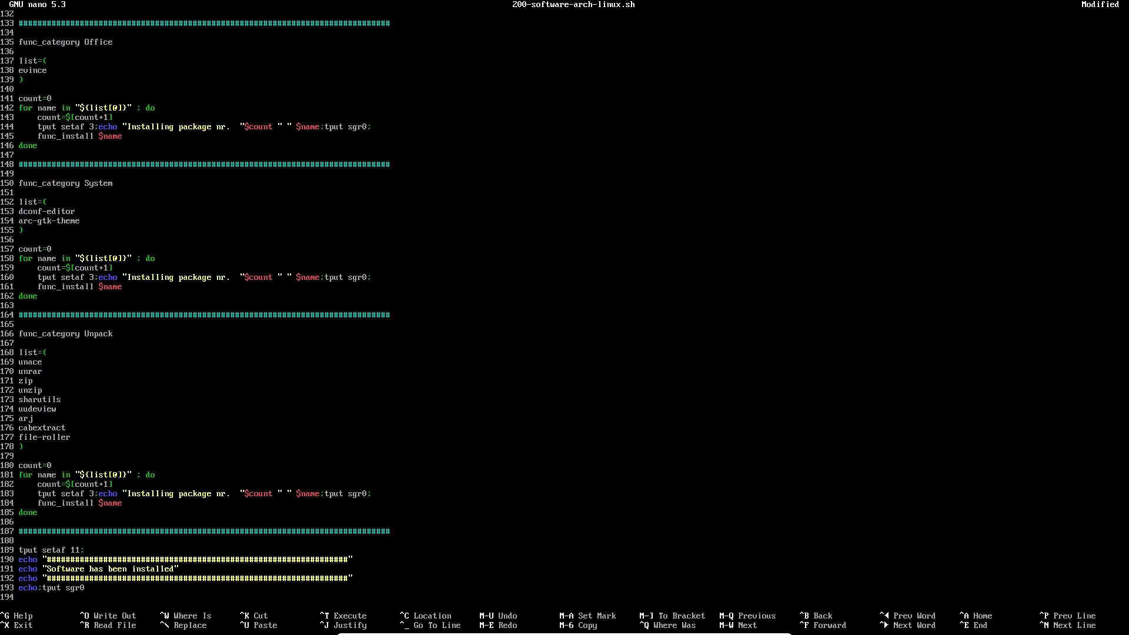
# - Quit nano back to the shell and leave the VM's full-screen view
pyautogui.hotkey('ctrl', 'x')
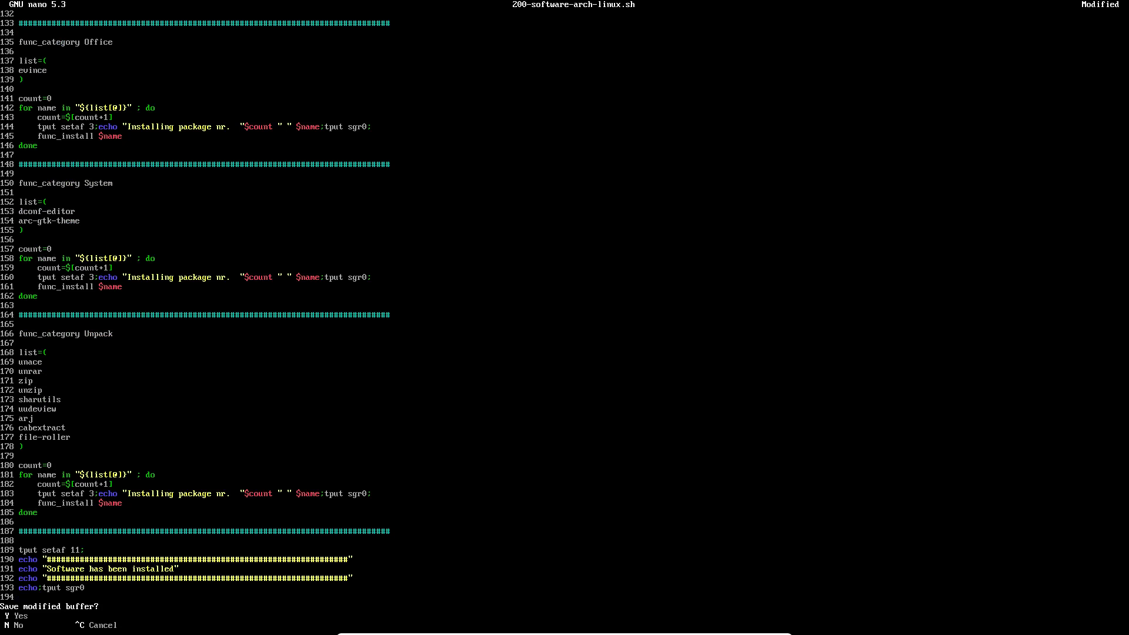
pyautogui.press('y')
pyautogui.press('Return')
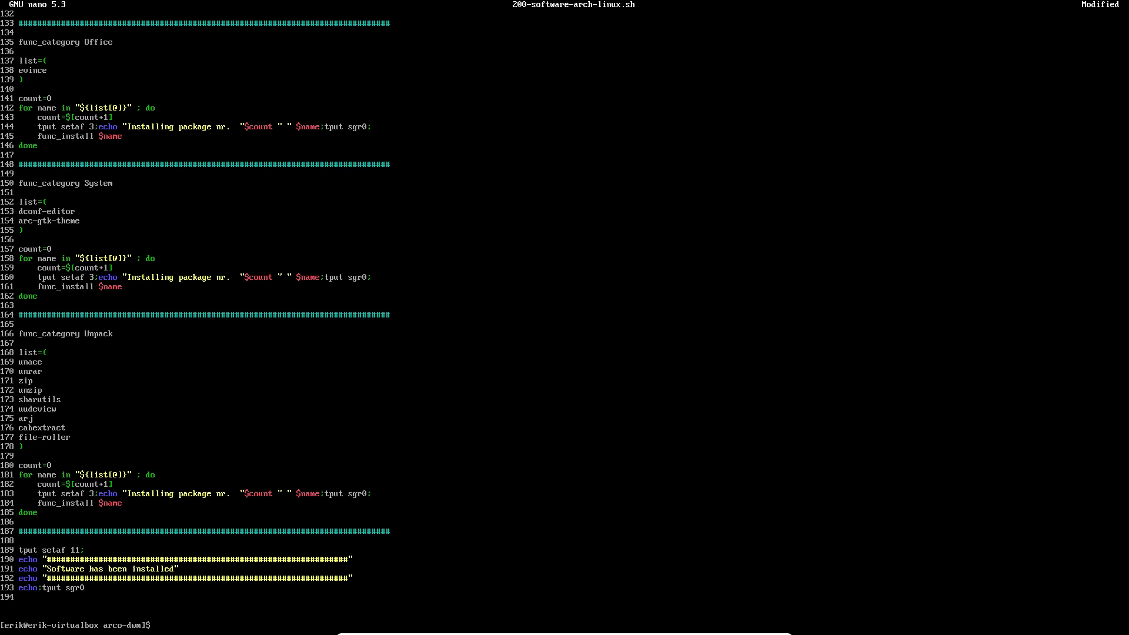
pyautogui.press('Control_R+f')
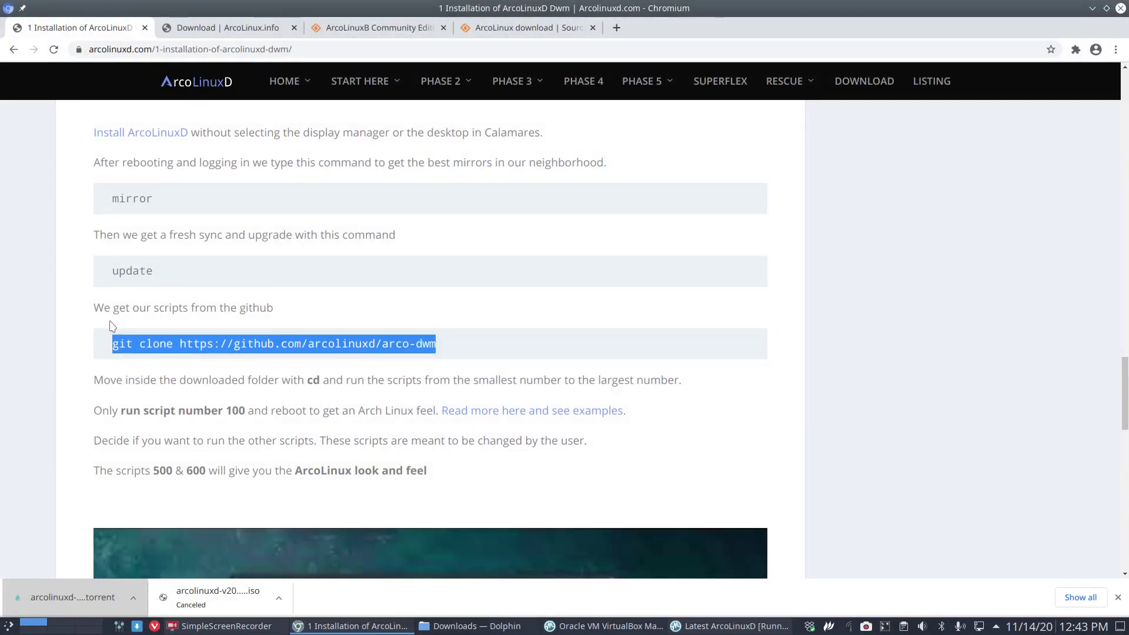
# - Scroll the arcolinuxd.com guide past Option 2's git clone and script 100 to Options 3 and 4
pyautogui.scroll(3, 105, 332)
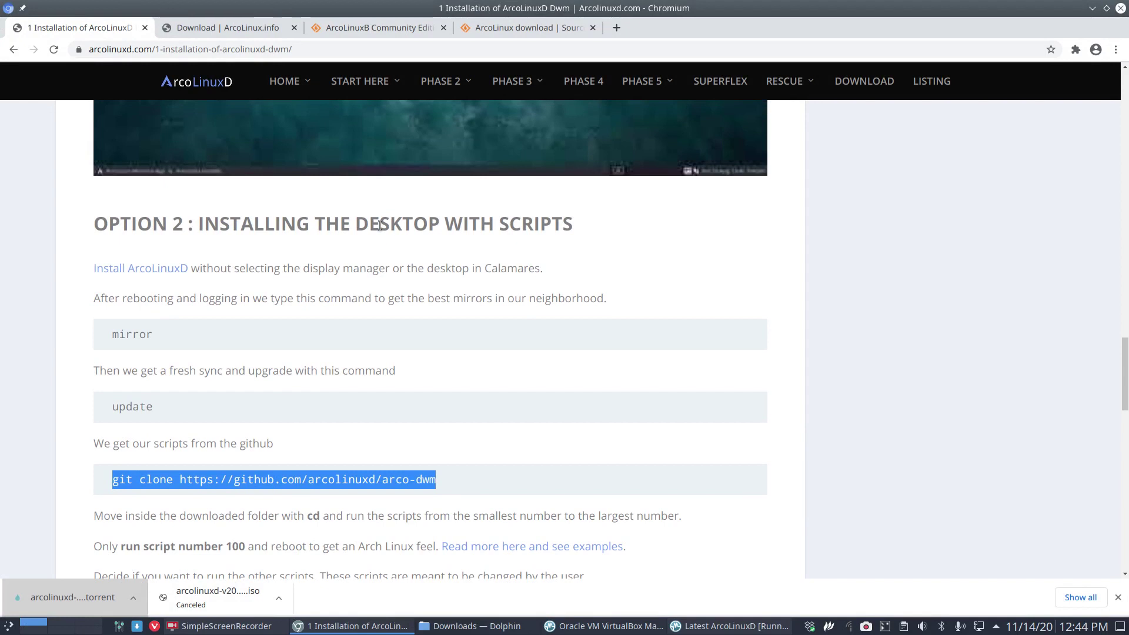
pyautogui.scroll(-2, 368, 292)
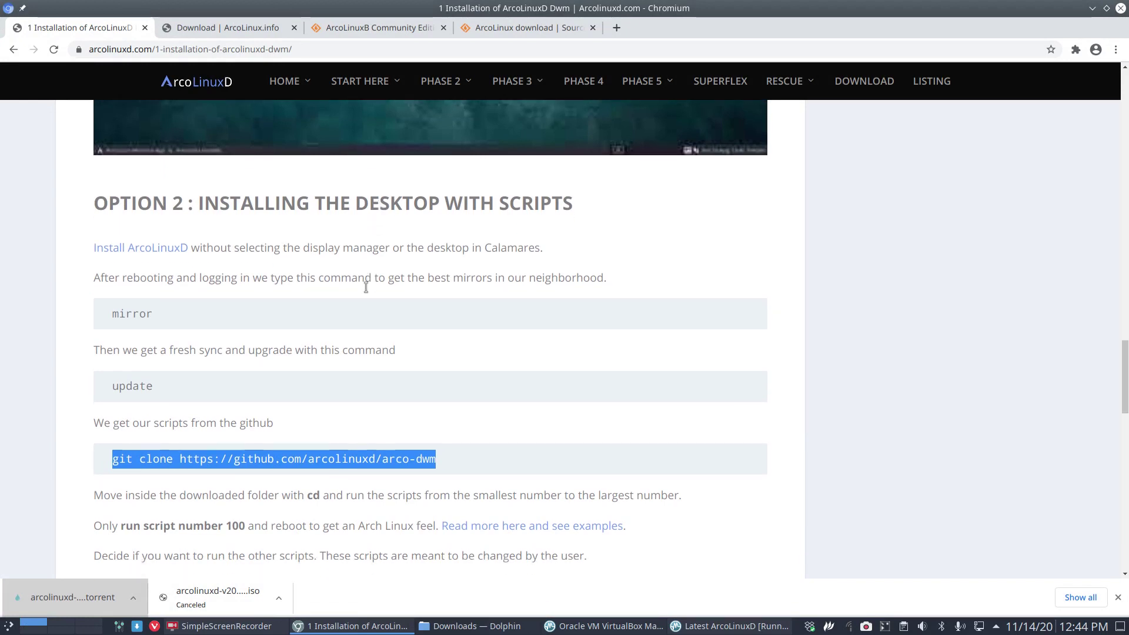
pyautogui.scroll(-2, 367, 292)
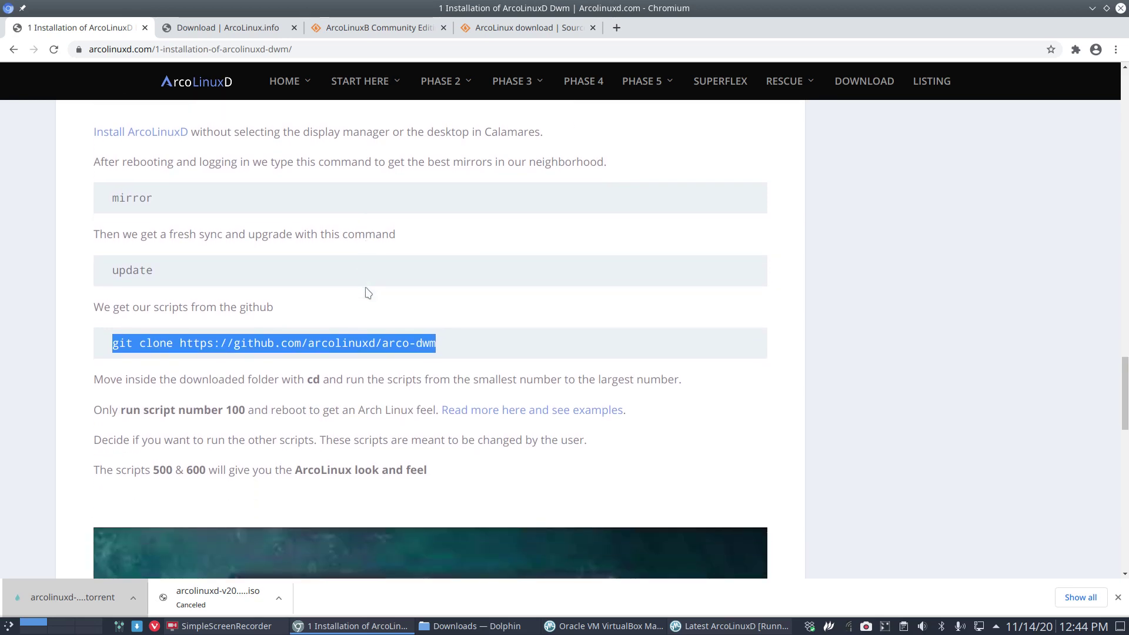
pyautogui.scroll(-1, 367, 292)
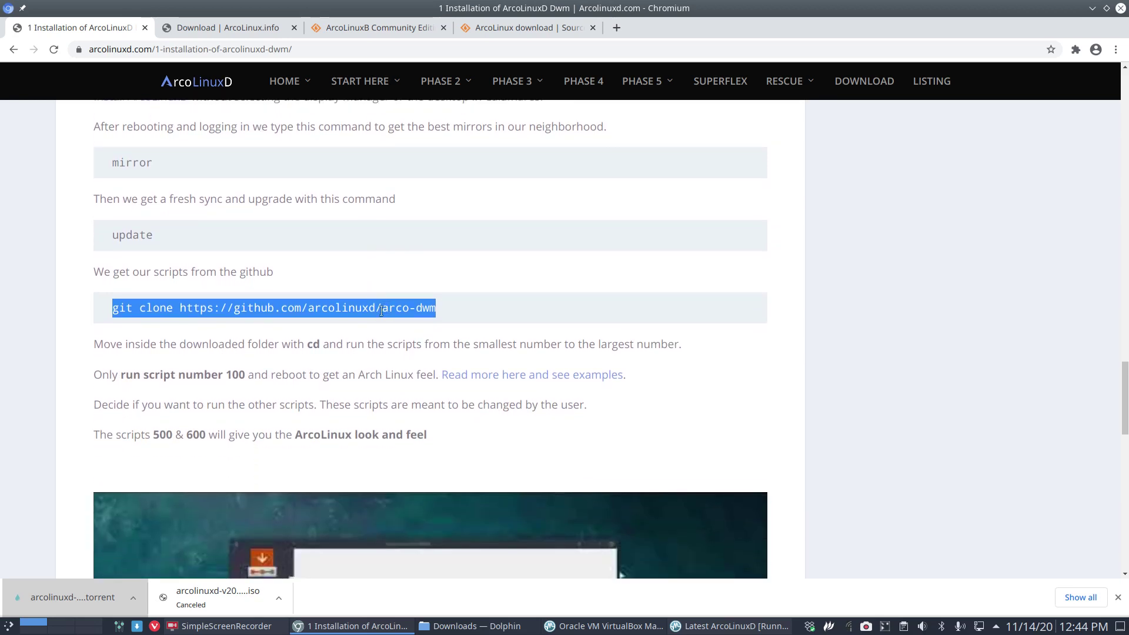
pyautogui.moveTo(383, 312); pyautogui.dragTo(426, 310)
pyautogui.click(455, 319)
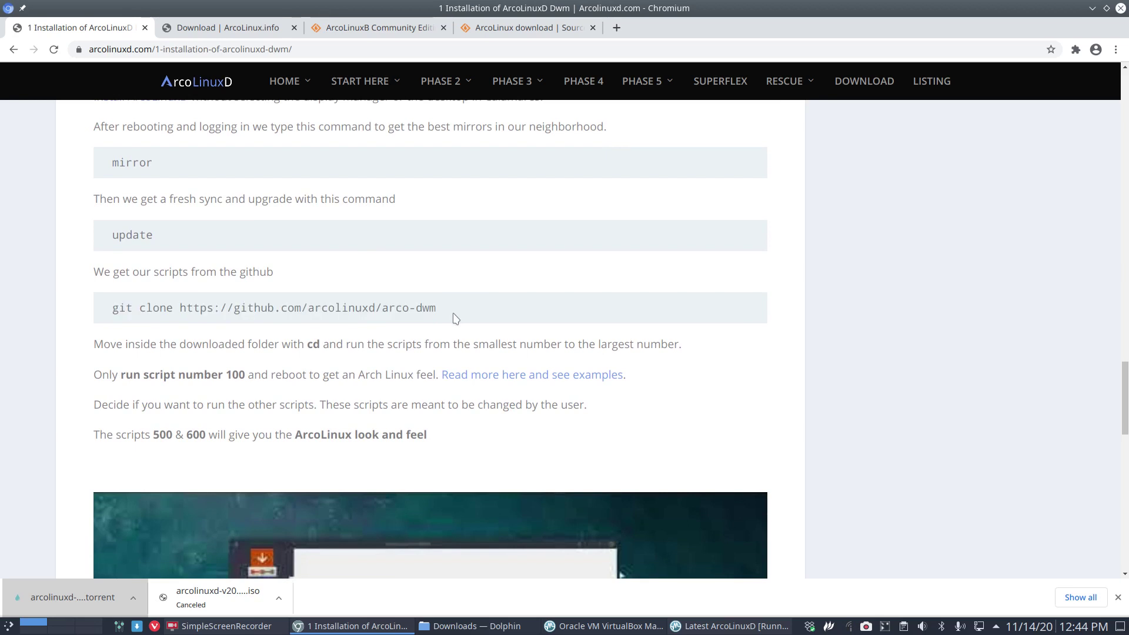
pyautogui.scroll(-7, 455, 318)
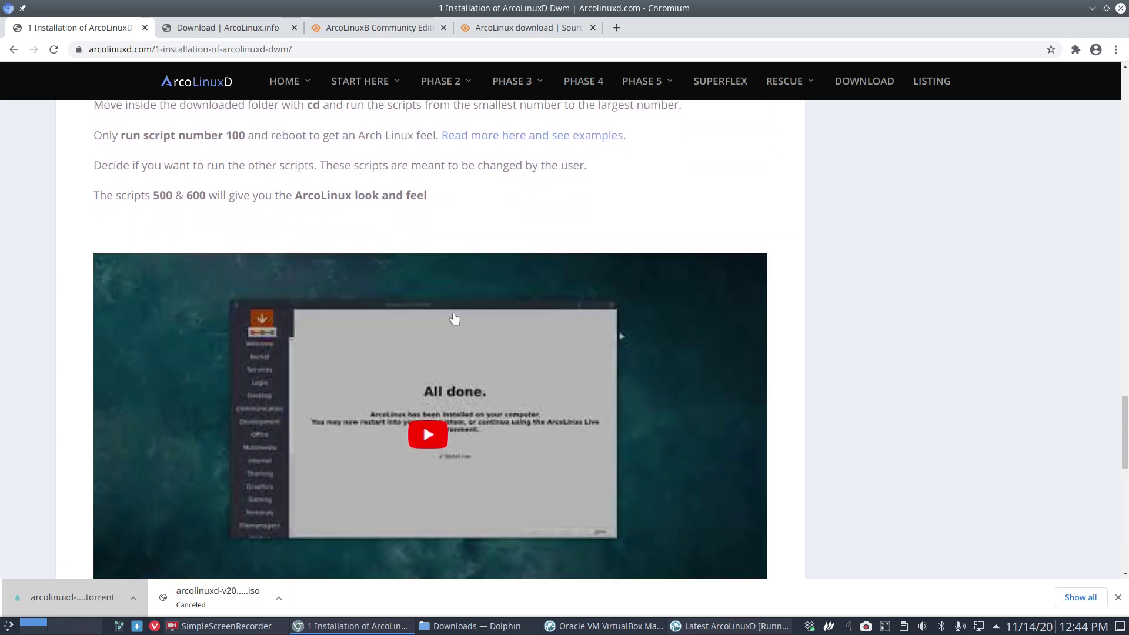
pyautogui.scroll(-10, 455, 319)
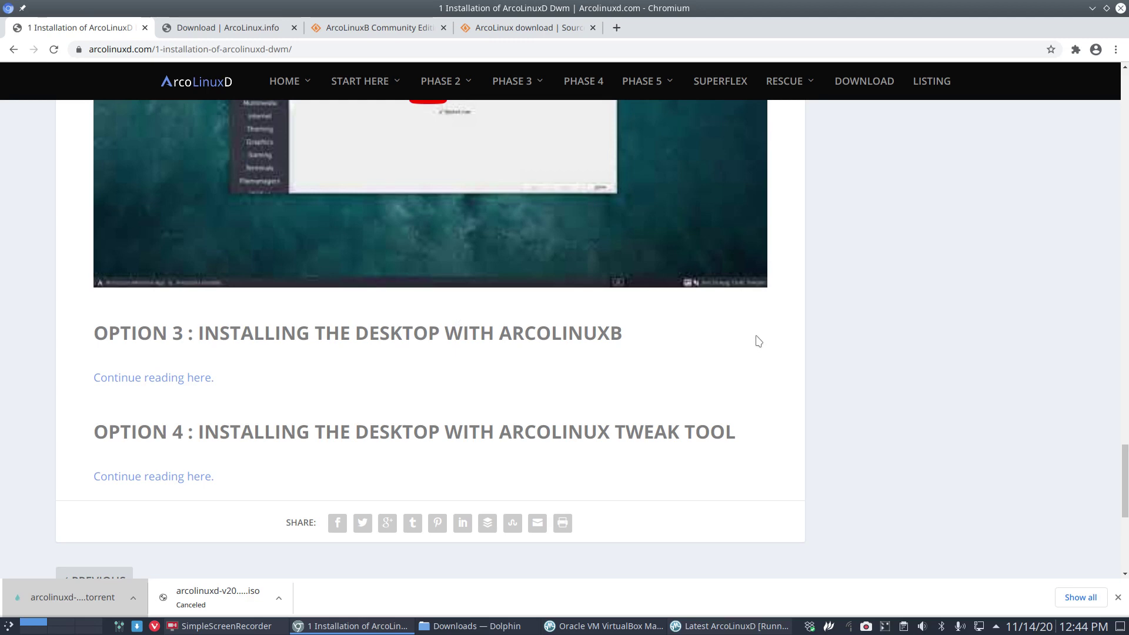
# - Check the SourceForge ArcoLinuxB dwm and ArcoLinux download tabs, then return to the ArcoLinuxD guide
pyautogui.scroll(12, 758, 341)
pyautogui.scroll(10, 758, 341)
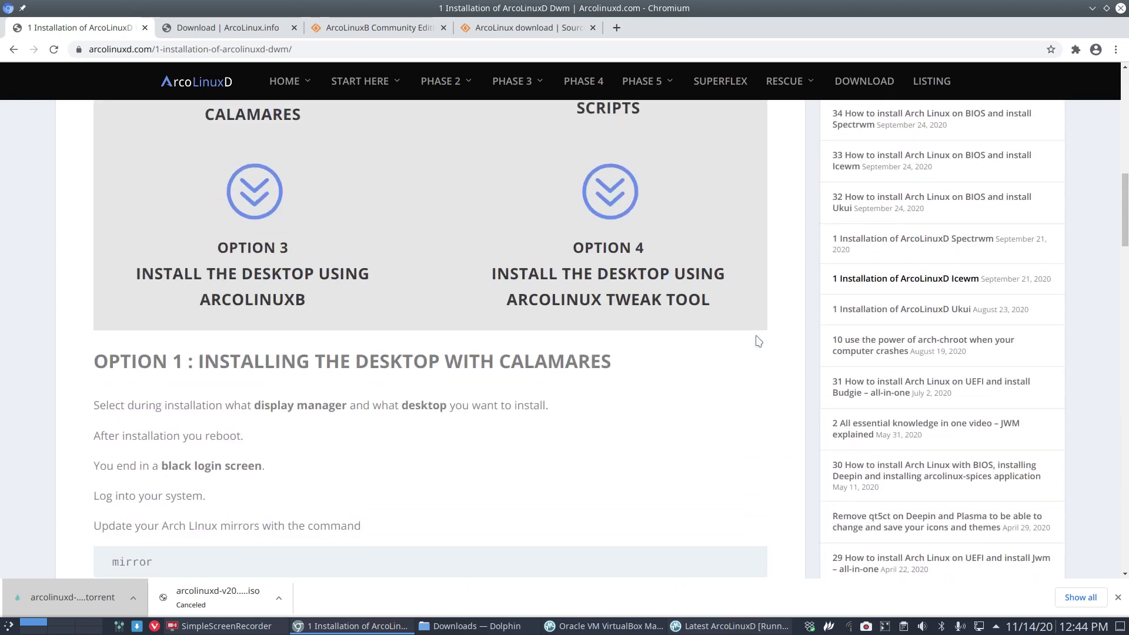
pyautogui.scroll(2, 755, 346)
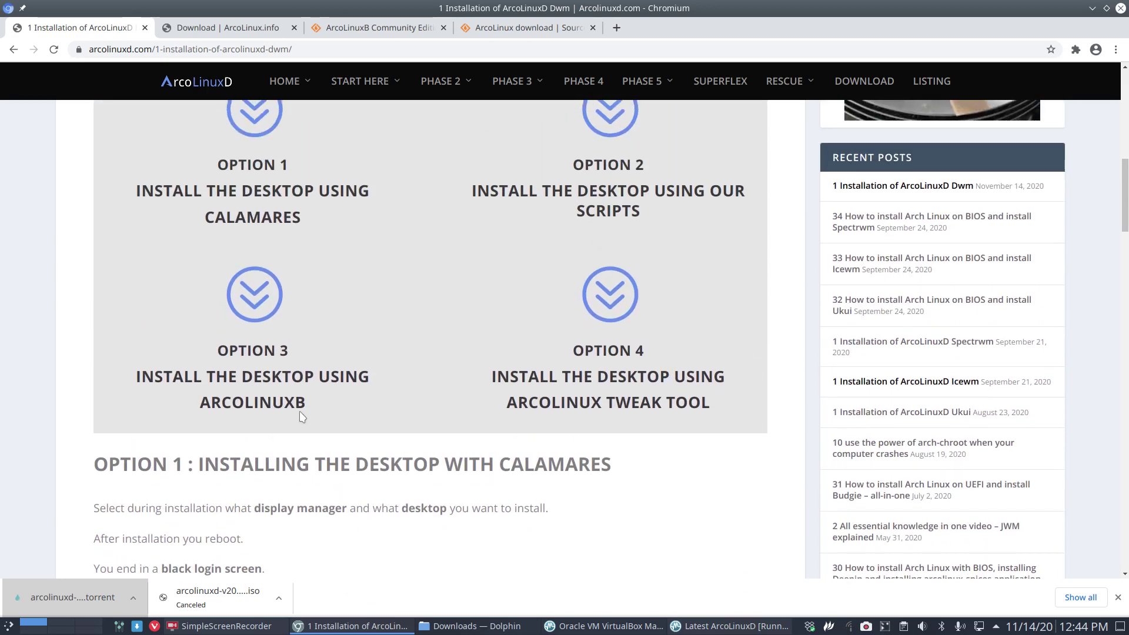
pyautogui.click(374, 32)
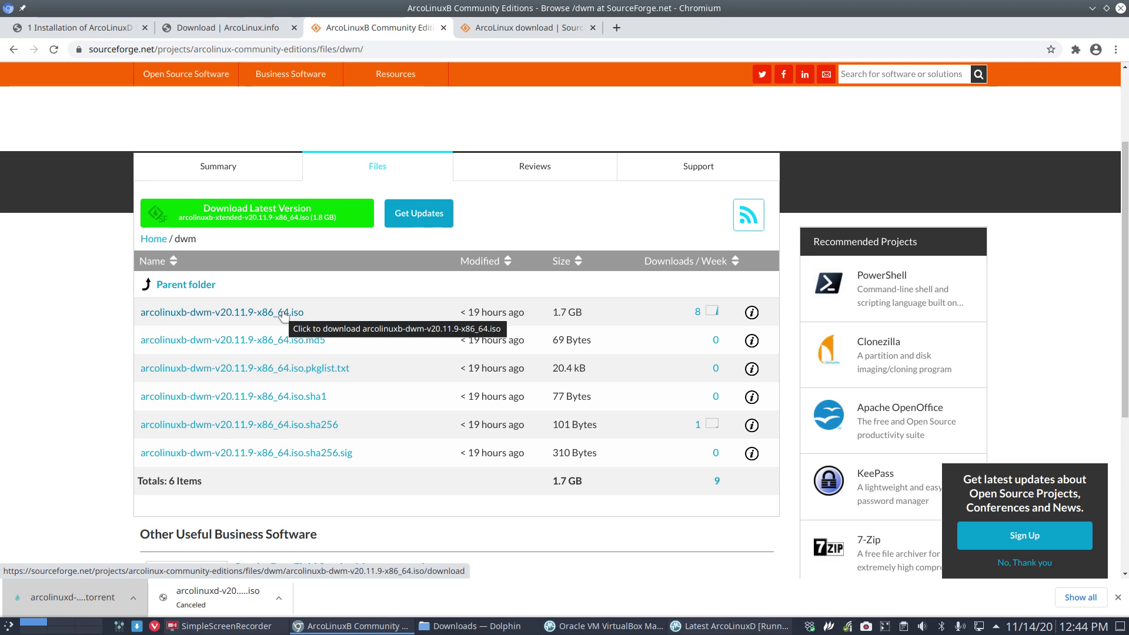
pyautogui.click(233, 35)
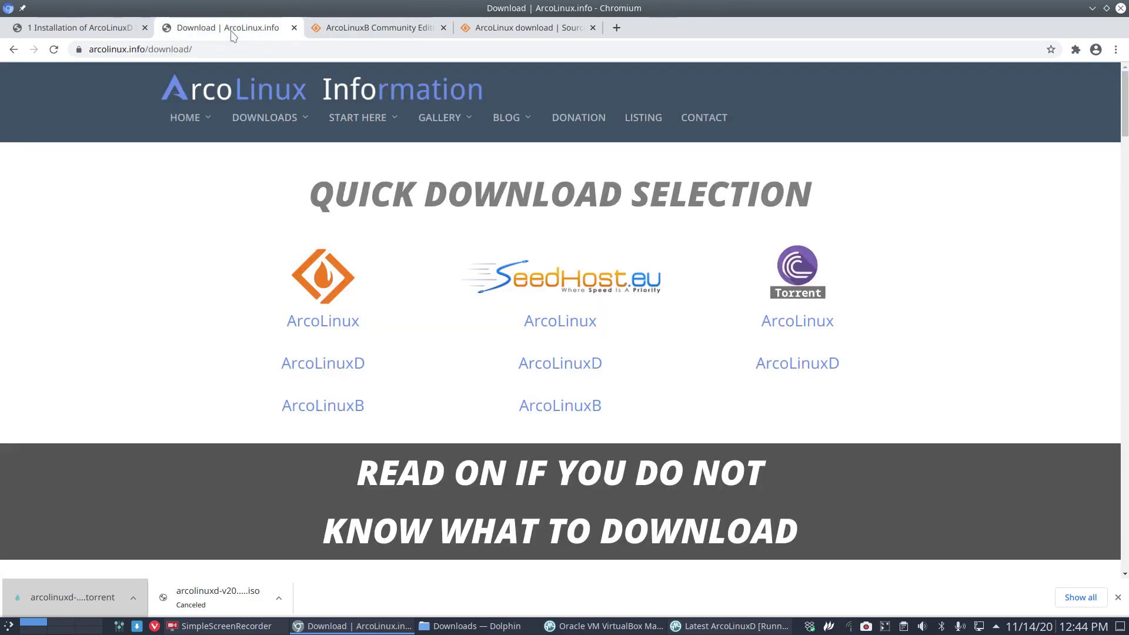
pyautogui.click(120, 29)
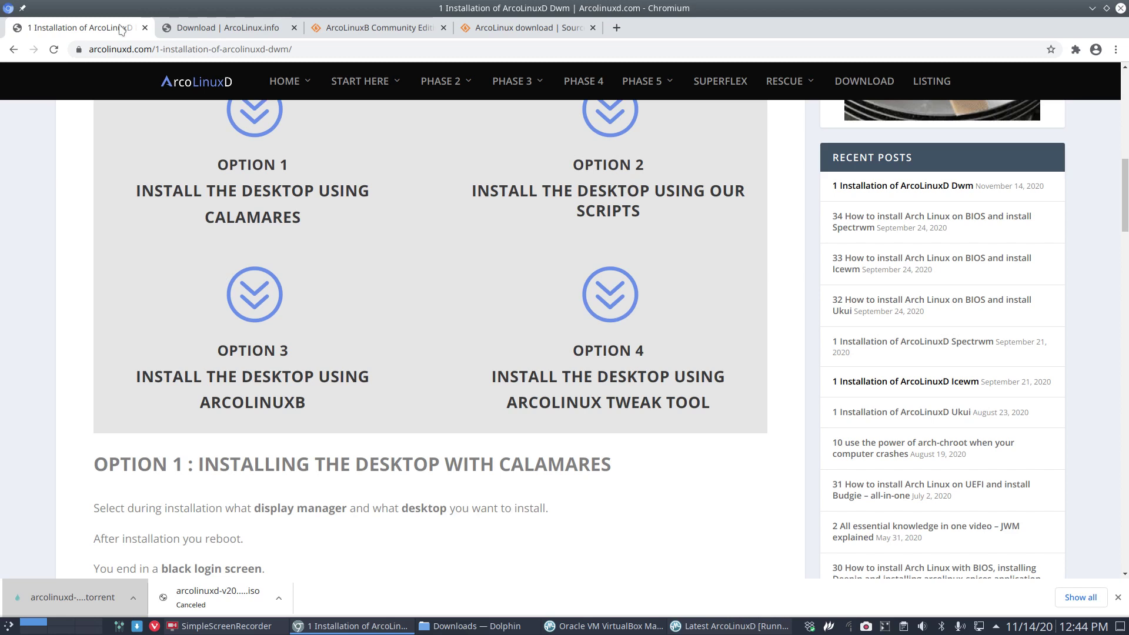